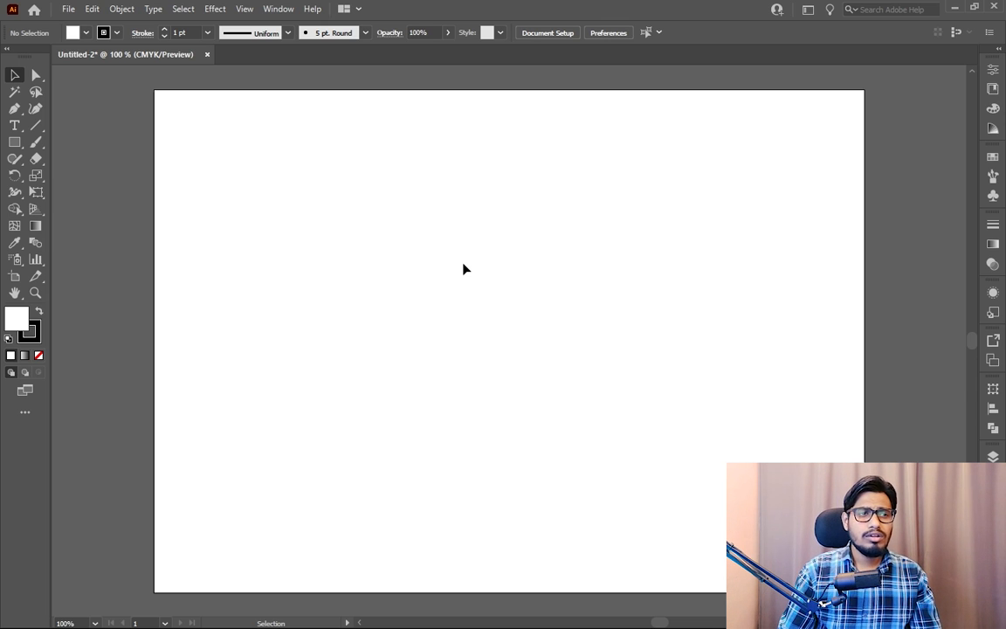
Step: Place the memphis_grizzlies-07 image on the artboard, scaled to nearly the artboard's full height, and centre it
{"action": "key", "text": "space"}
{"action": "left_click_drag", "start_coordinate": [549, 272], "coordinate": [562, 253]}
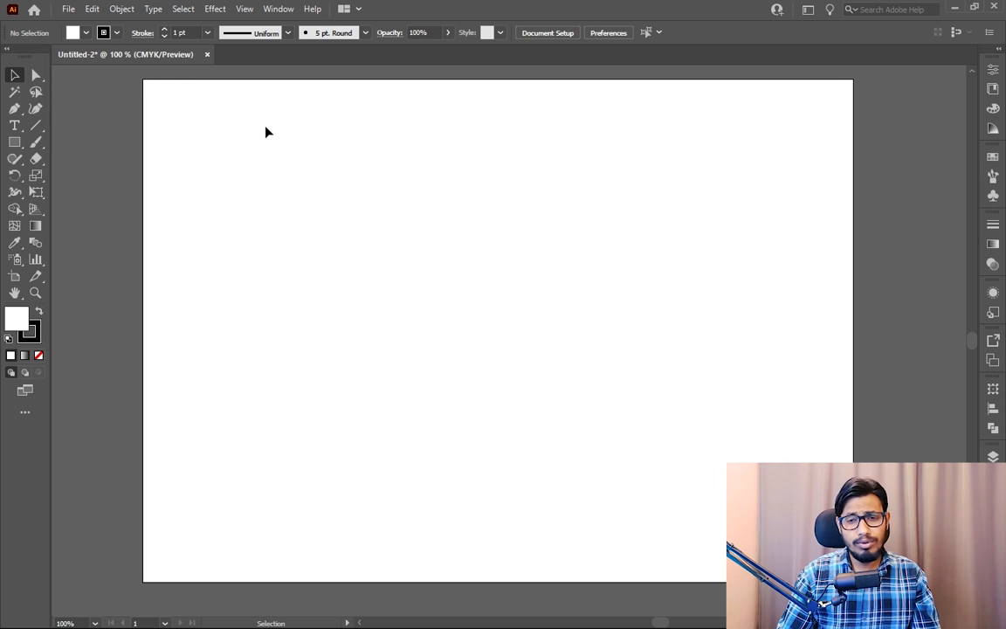
{"action": "left_click", "coordinate": [70, 11]}
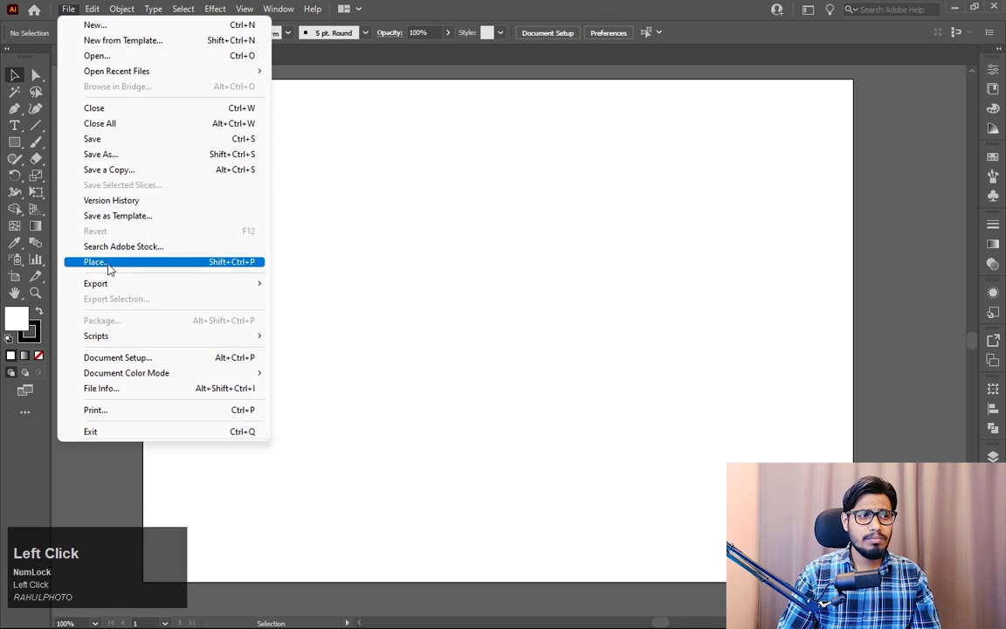
{"action": "left_click", "coordinate": [241, 262]}
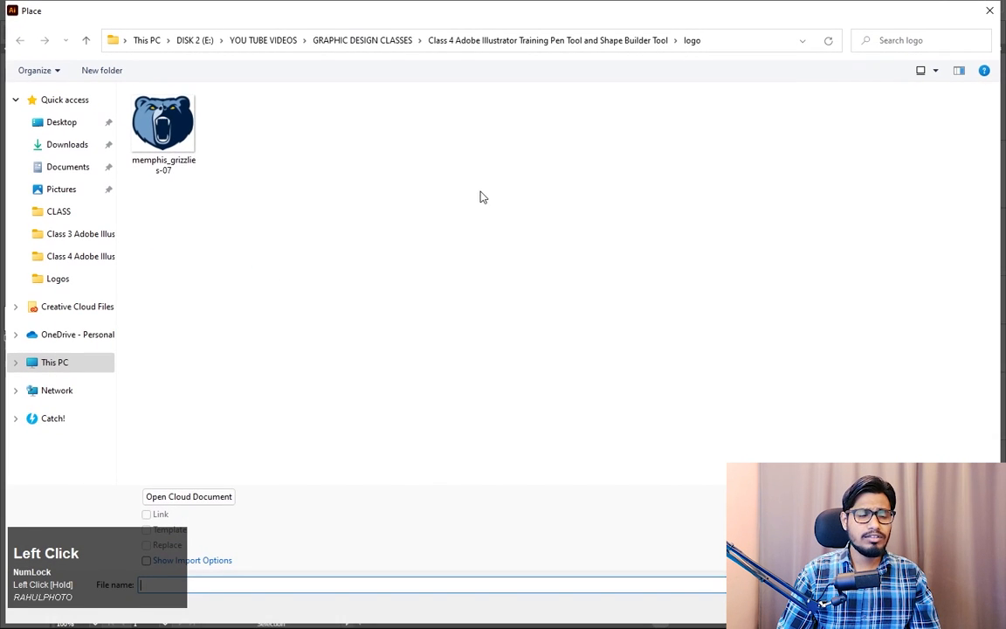
{"action": "left_click", "coordinate": [199, 141]}
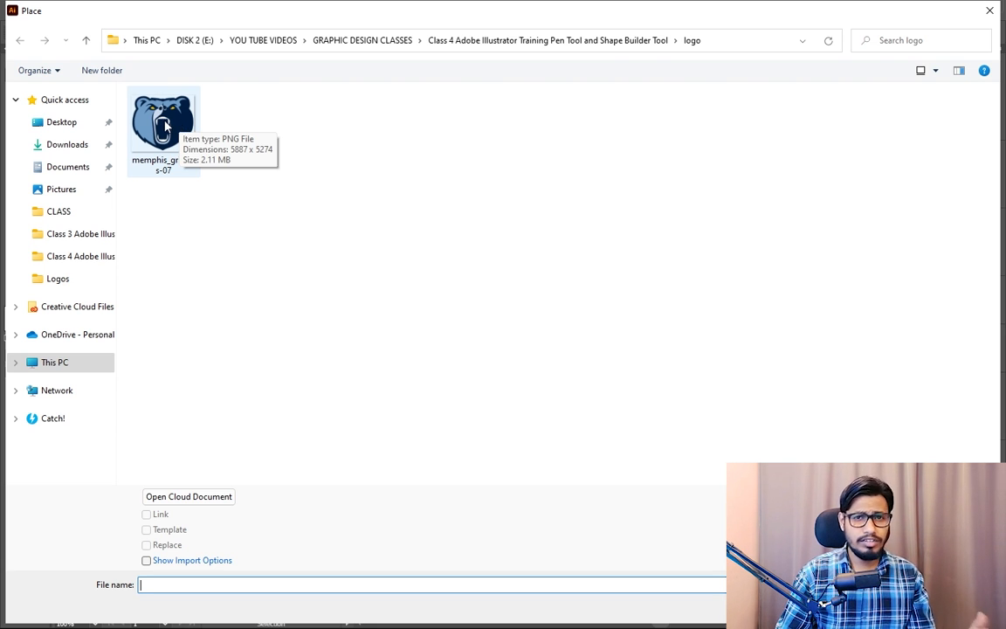
{"action": "left_click", "coordinate": [164, 127]}
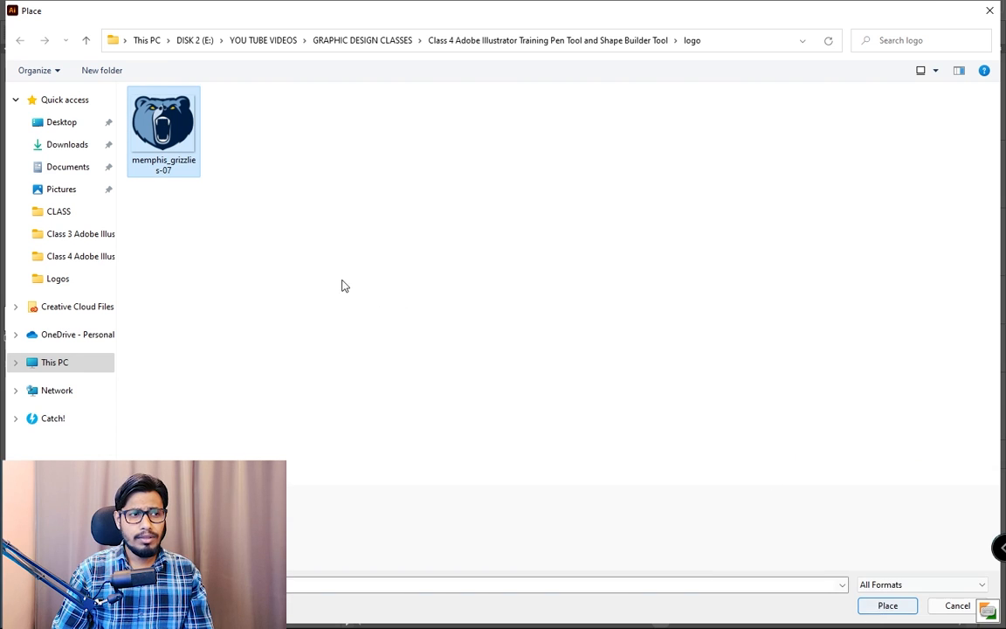
{"action": "left_click", "coordinate": [887, 605]}
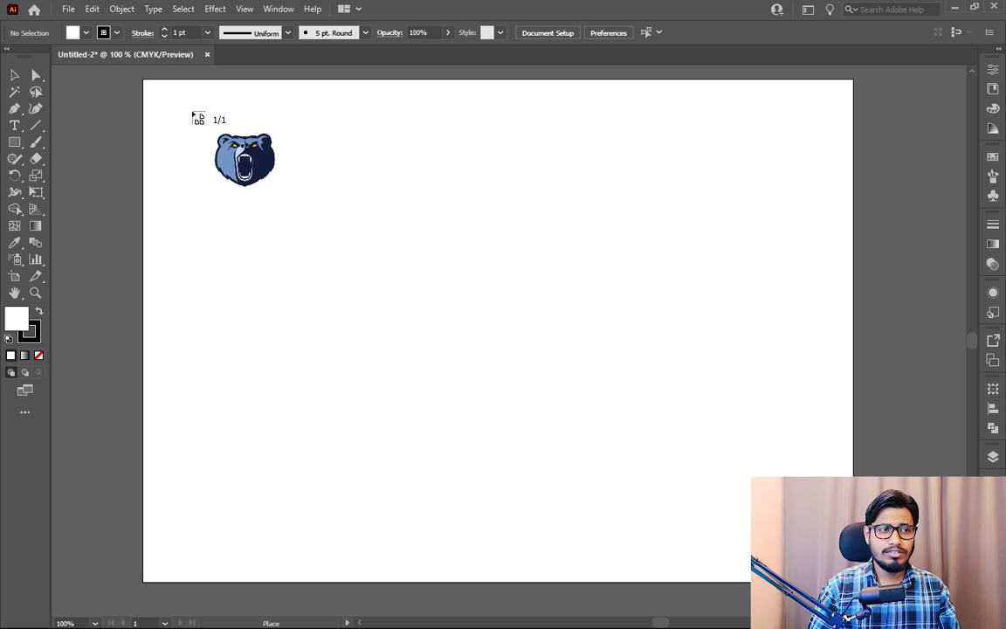
{"action": "left_click_drag", "start_coordinate": [187, 107], "coordinate": [917, 572]}
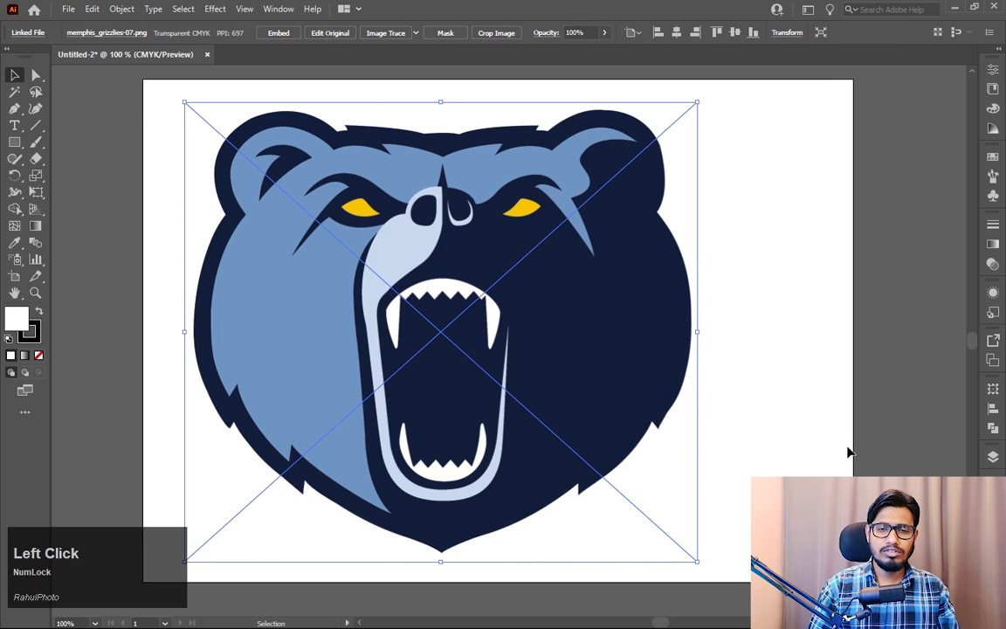
{"action": "left_click_drag", "start_coordinate": [495, 330], "coordinate": [548, 324]}
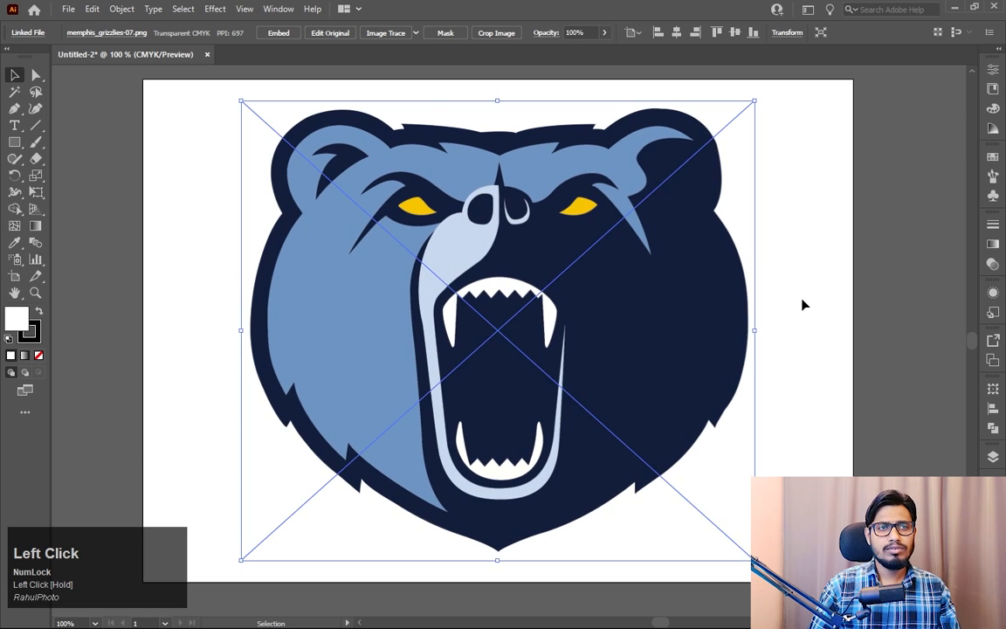
{"action": "left_click", "coordinate": [804, 291]}
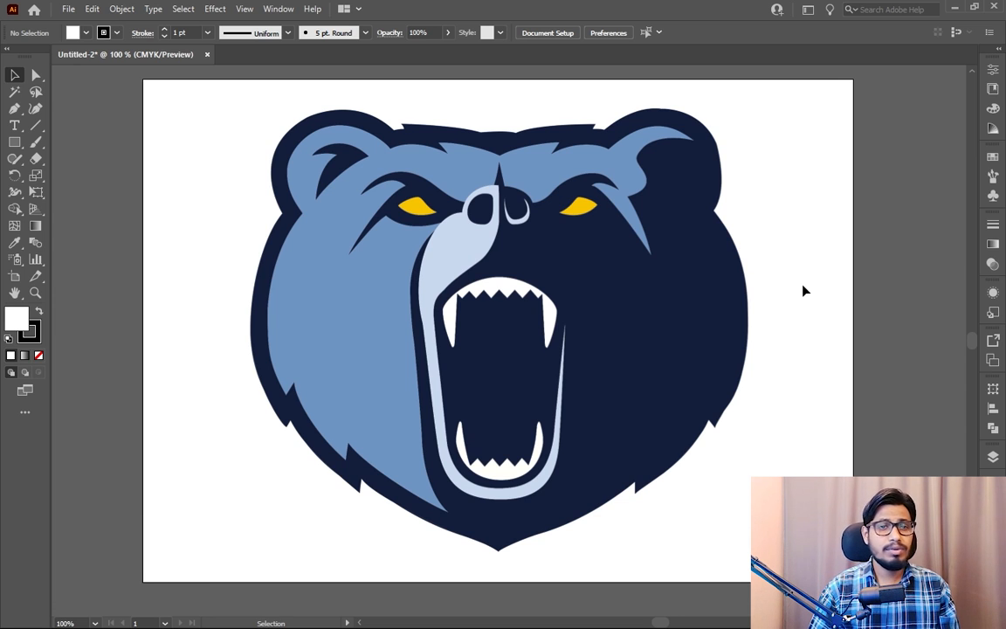
Step: Display the document's layers in a floating list beside the bear logo
{"action": "left_click", "coordinate": [993, 458]}
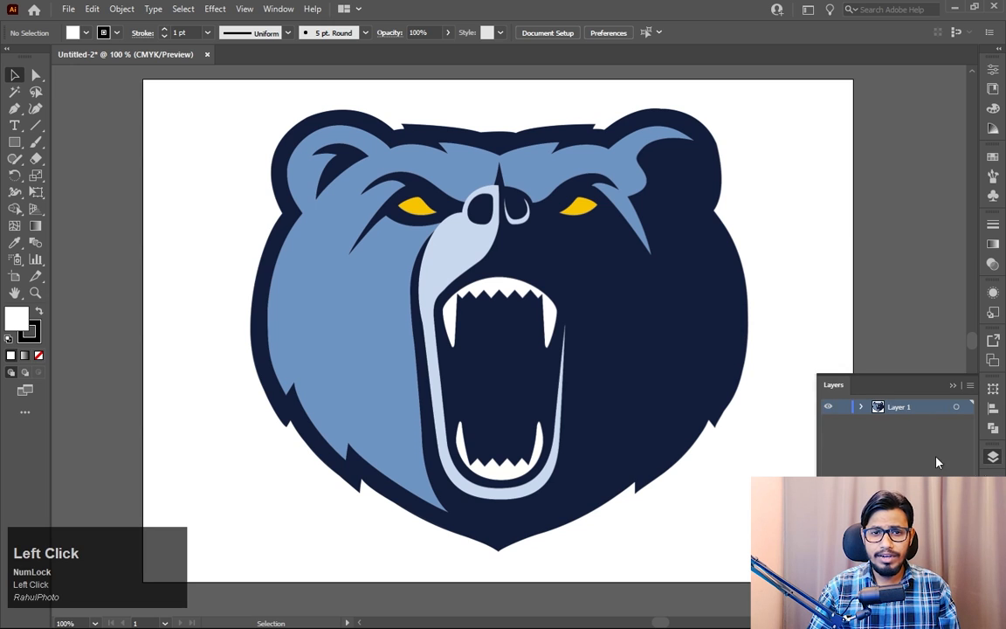
{"action": "left_click_drag", "start_coordinate": [887, 386], "coordinate": [877, 221]}
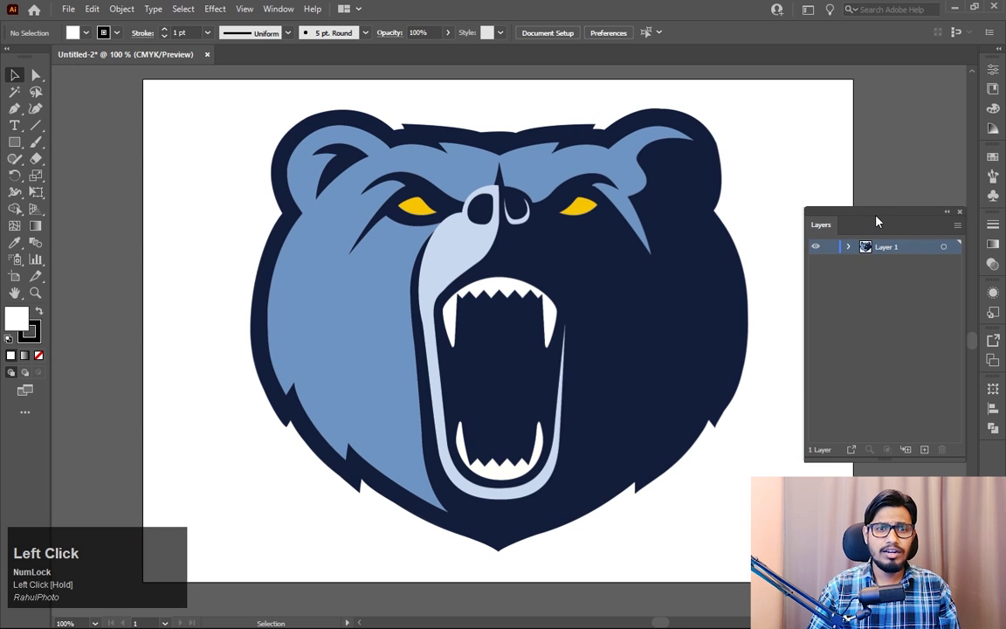
{"action": "left_click", "coordinate": [960, 213]}
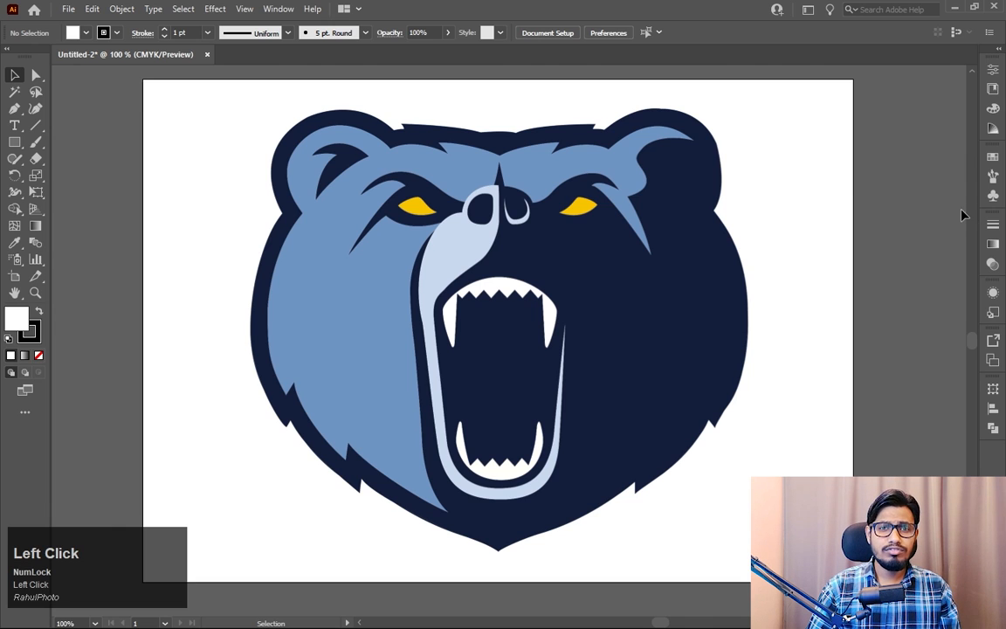
{"action": "left_click", "coordinate": [278, 9]}
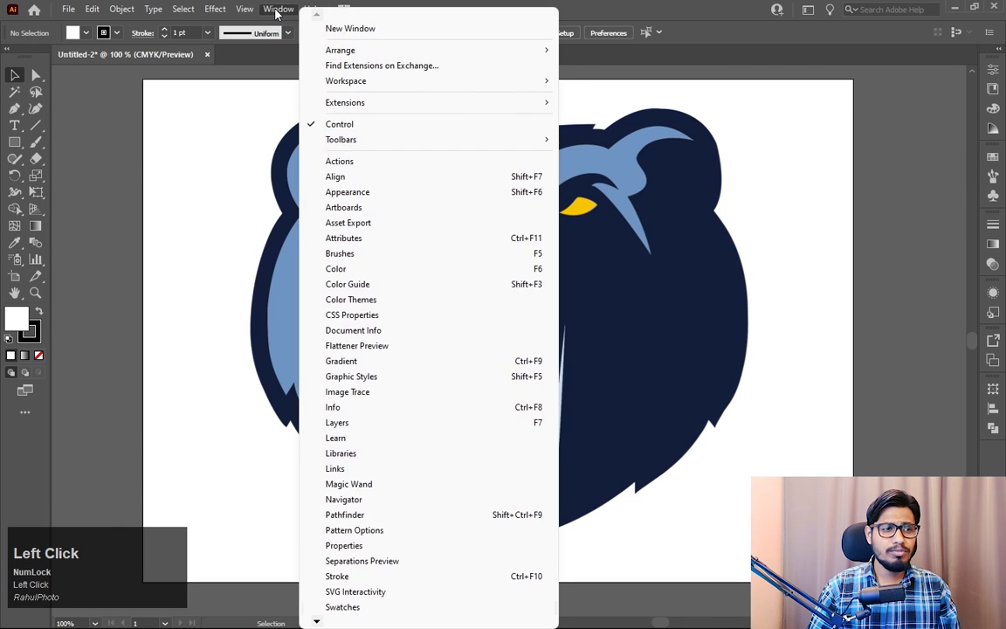
{"action": "left_click", "coordinate": [395, 427]}
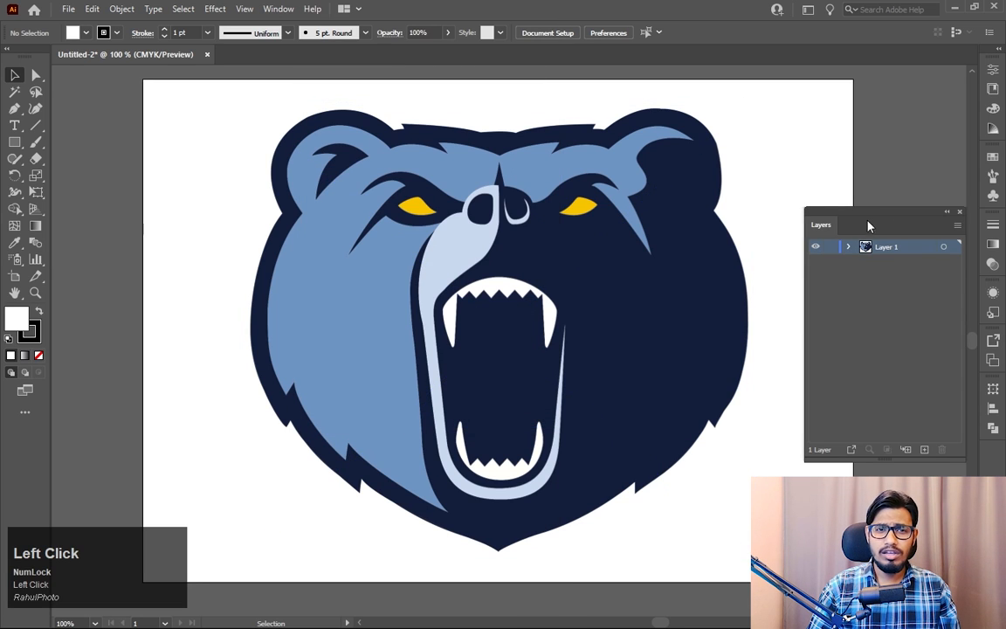
{"action": "left_click_drag", "start_coordinate": [835, 202], "coordinate": [857, 204]}
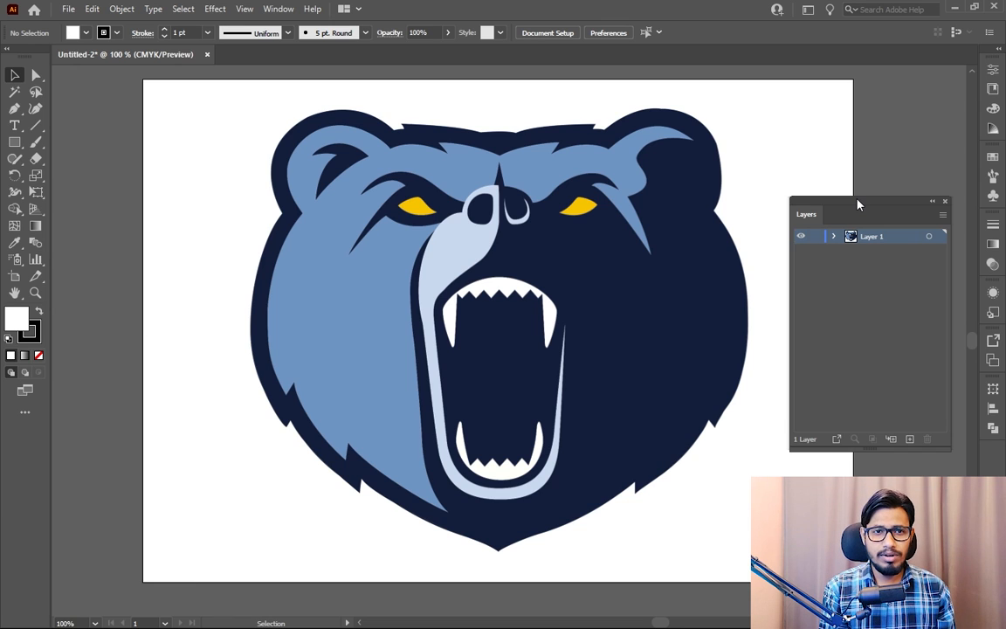
{"action": "left_click", "coordinate": [276, 9]}
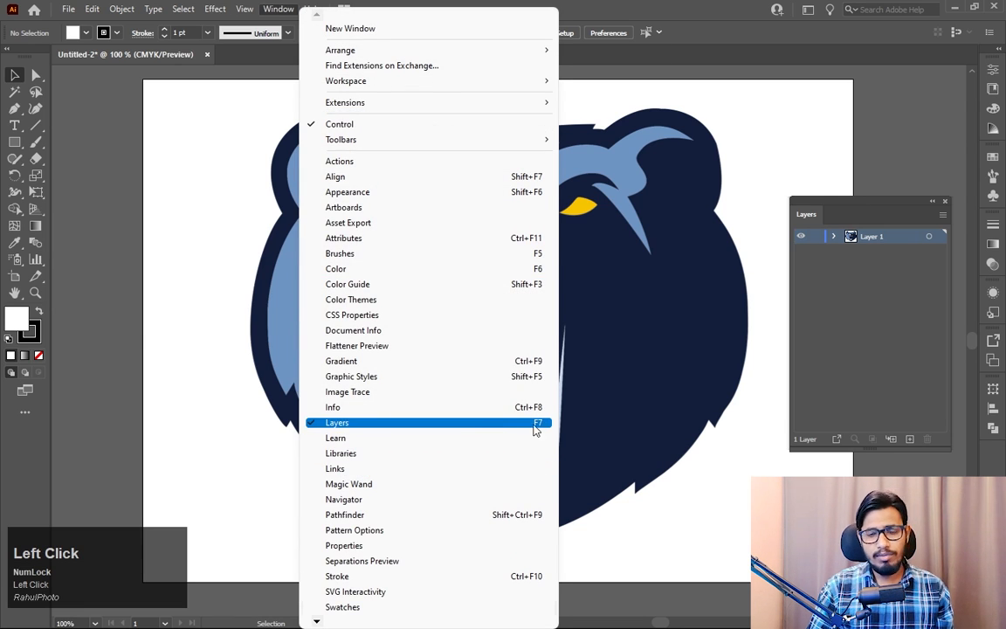
{"action": "left_click", "coordinate": [850, 218]}
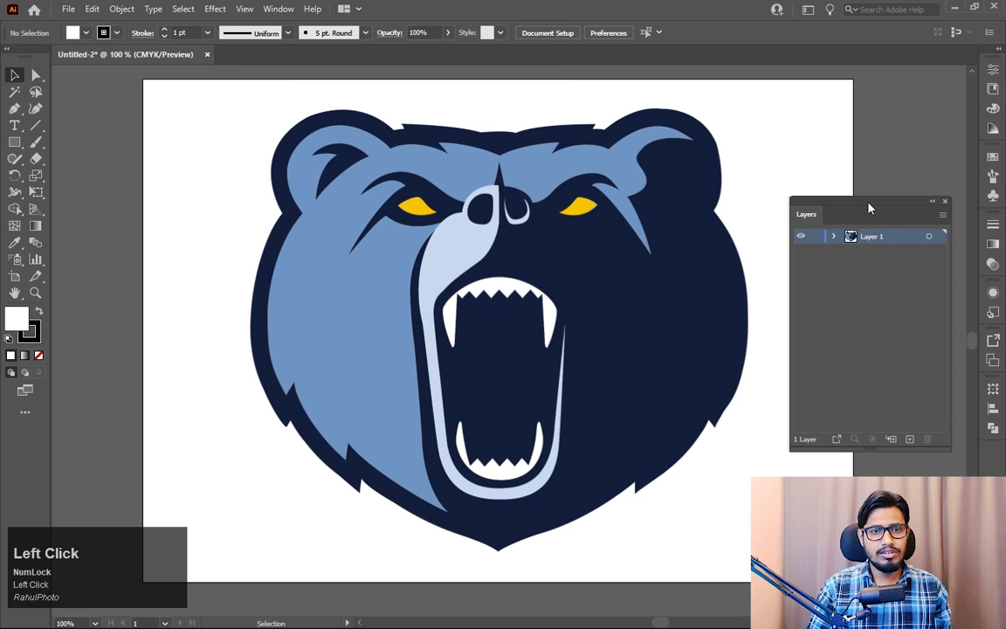
Step: Convert Layer 1 with the bear image into a template layer and check that the image cannot be selected
{"action": "left_click", "coordinate": [681, 282]}
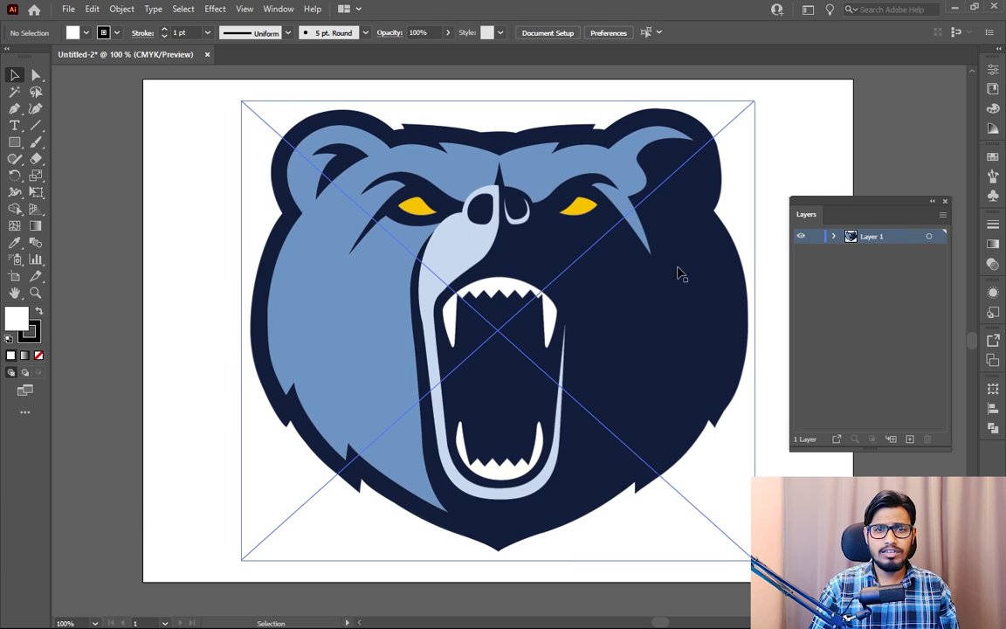
{"action": "left_click", "coordinate": [772, 267]}
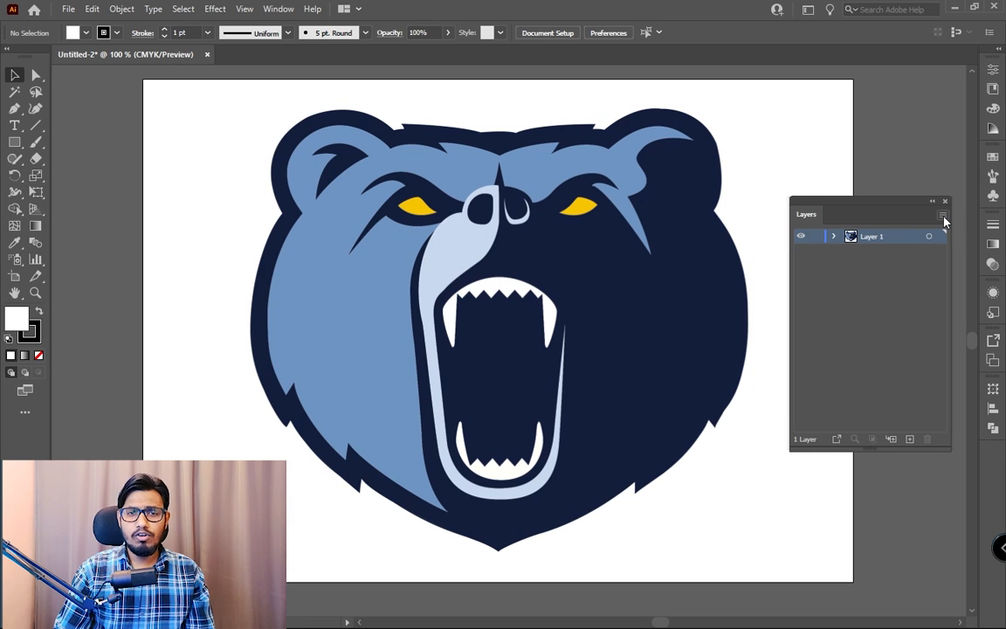
{"action": "left_click", "coordinate": [942, 217]}
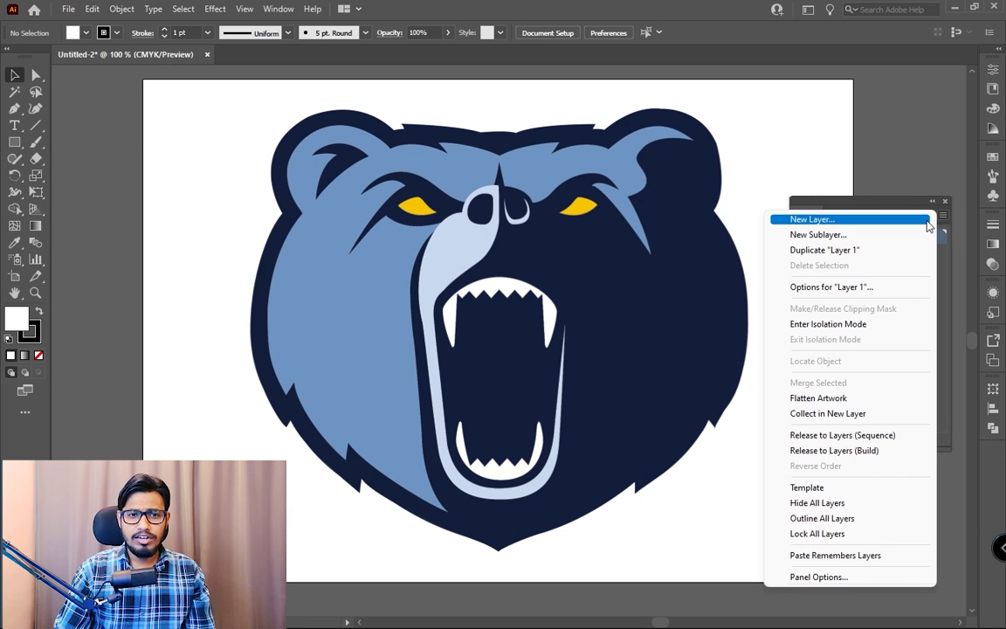
{"action": "left_click", "coordinate": [843, 489]}
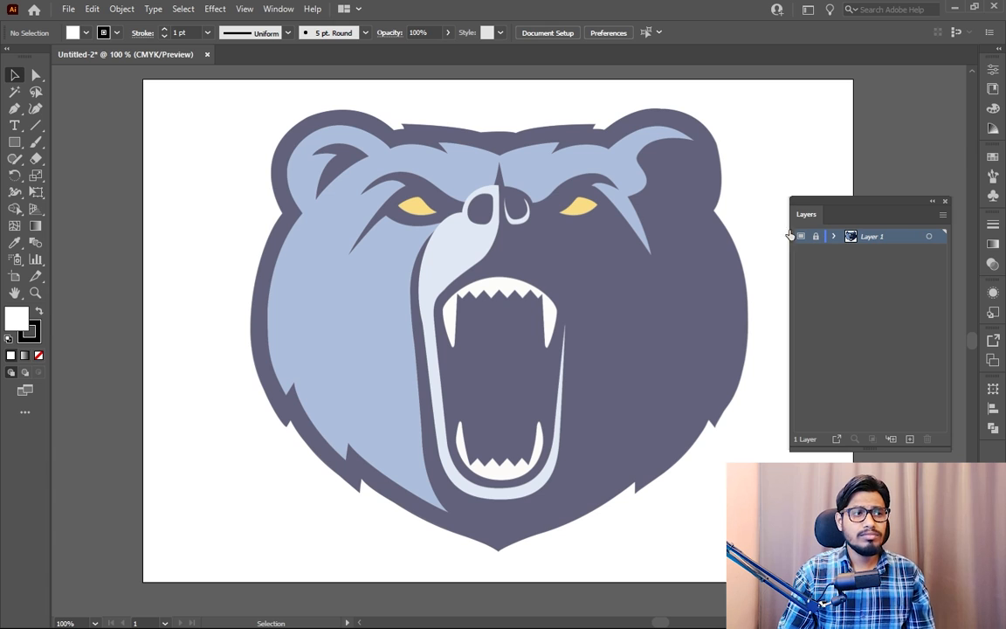
{"action": "left_click", "coordinate": [447, 353]}
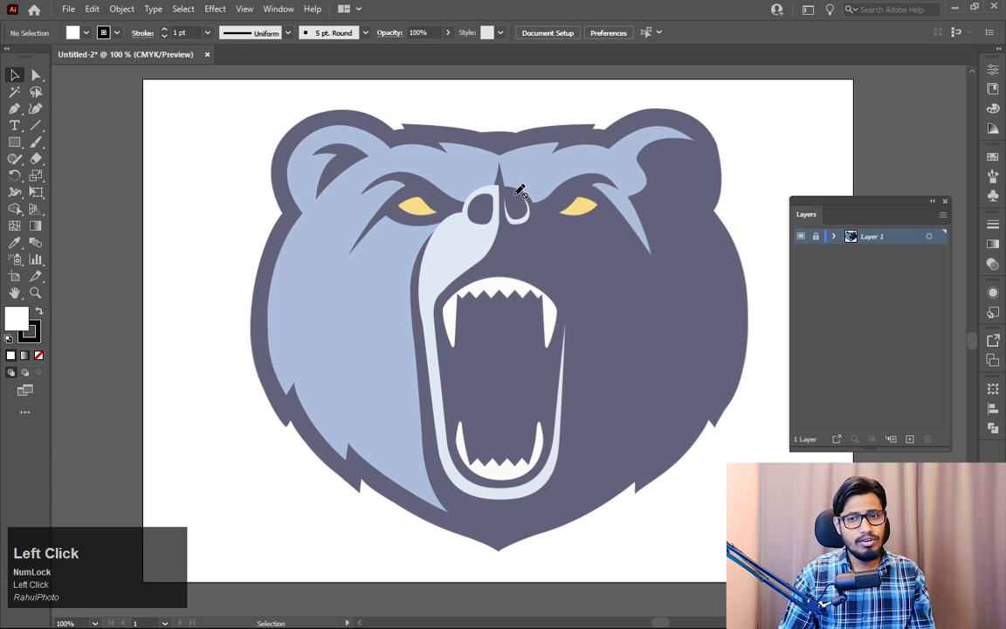
{"action": "left_click_drag", "start_coordinate": [601, 241], "coordinate": [579, 242]}
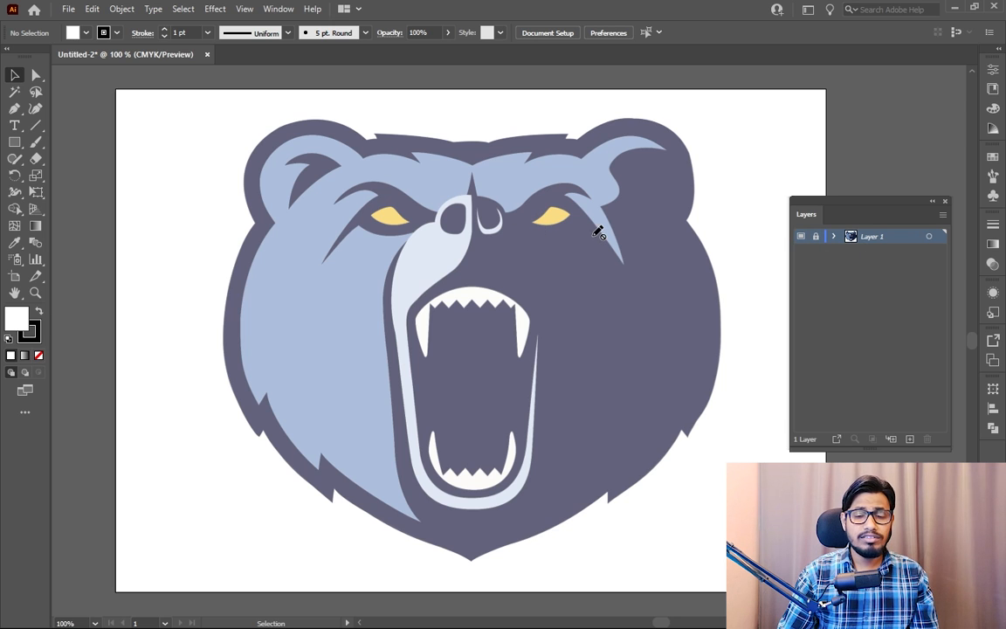
{"action": "left_click", "coordinate": [555, 170]}
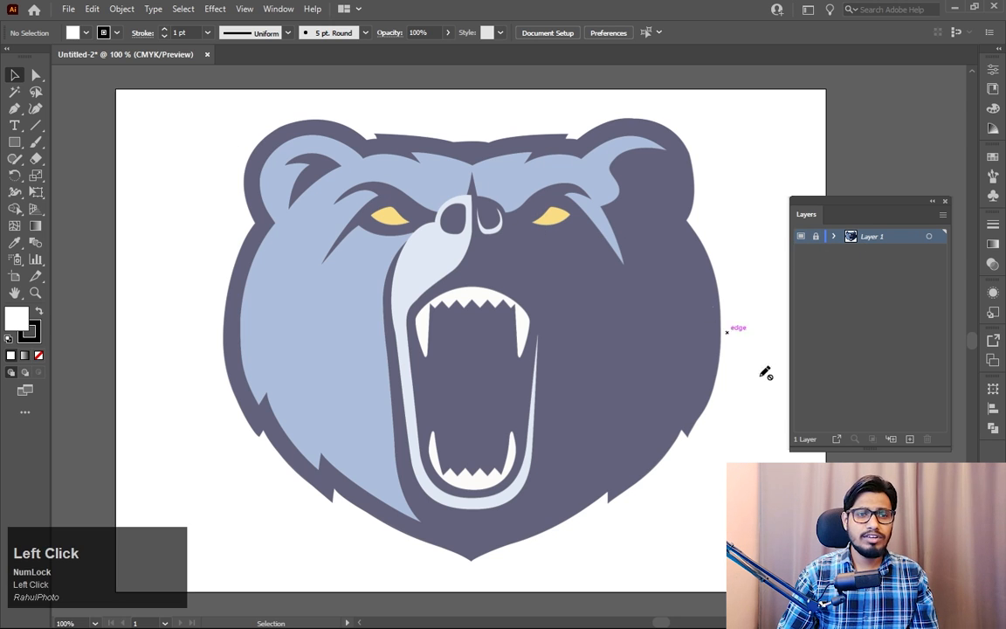
Step: Add a new layer above the template and set up the Pen tool with no fill and a light yellow stroke
{"action": "left_click", "coordinate": [909, 439]}
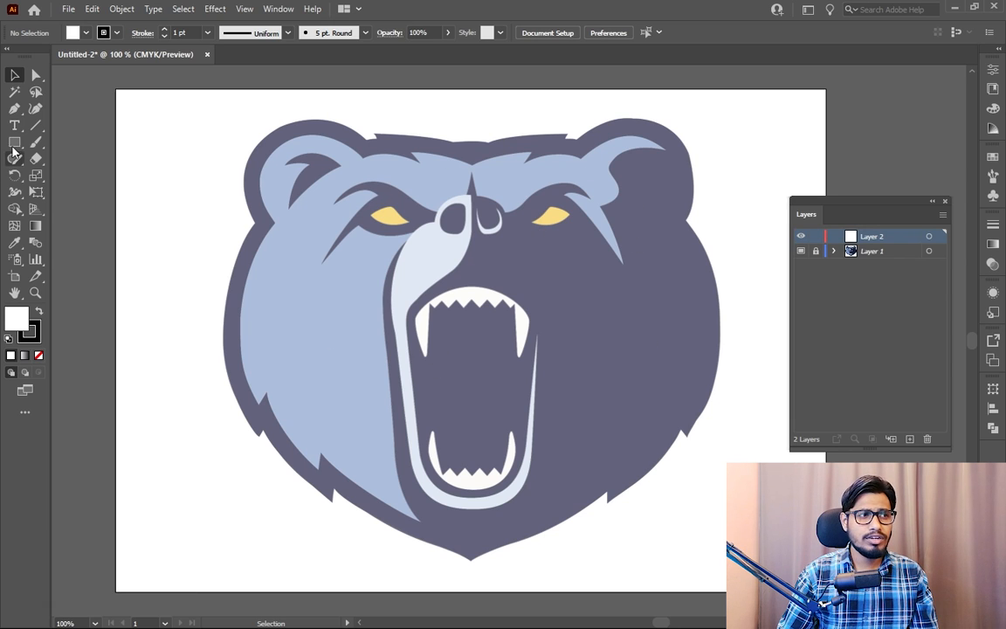
{"action": "right_click", "coordinate": [14, 110]}
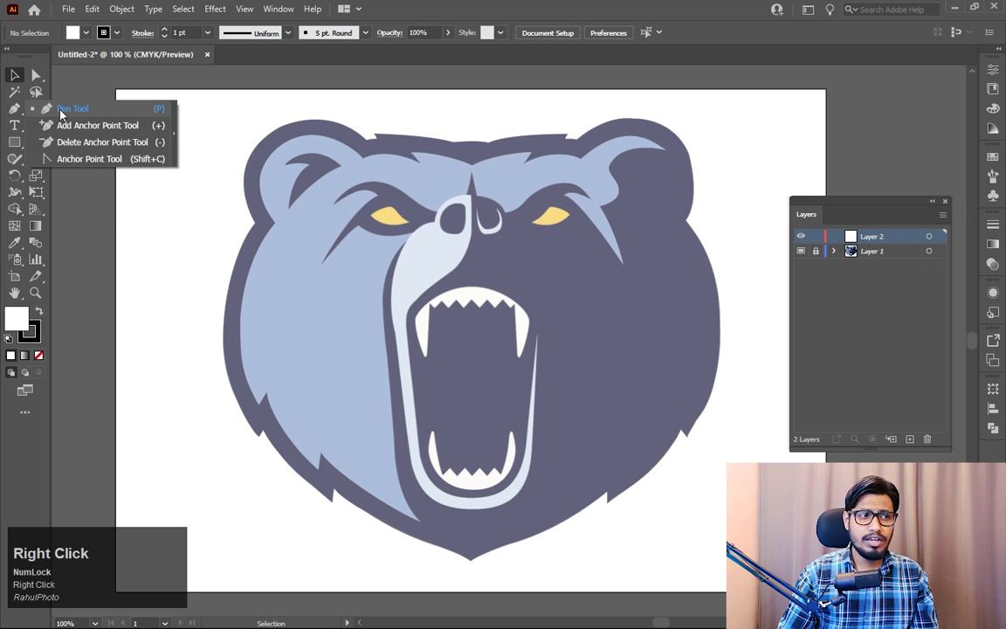
{"action": "left_click", "coordinate": [99, 110]}
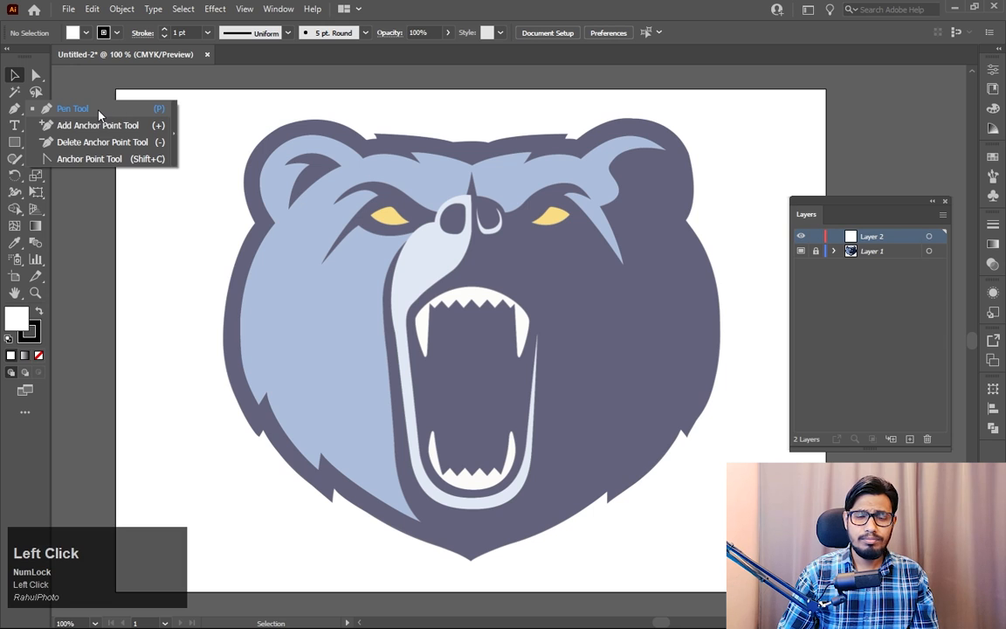
{"action": "left_click", "coordinate": [38, 355]}
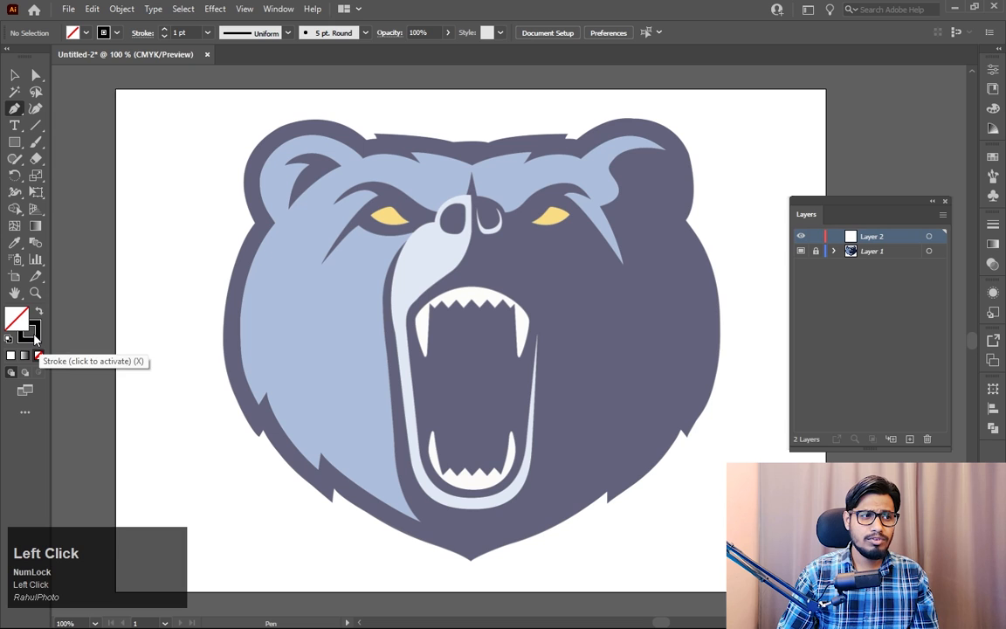
{"action": "left_click", "coordinate": [33, 333]}
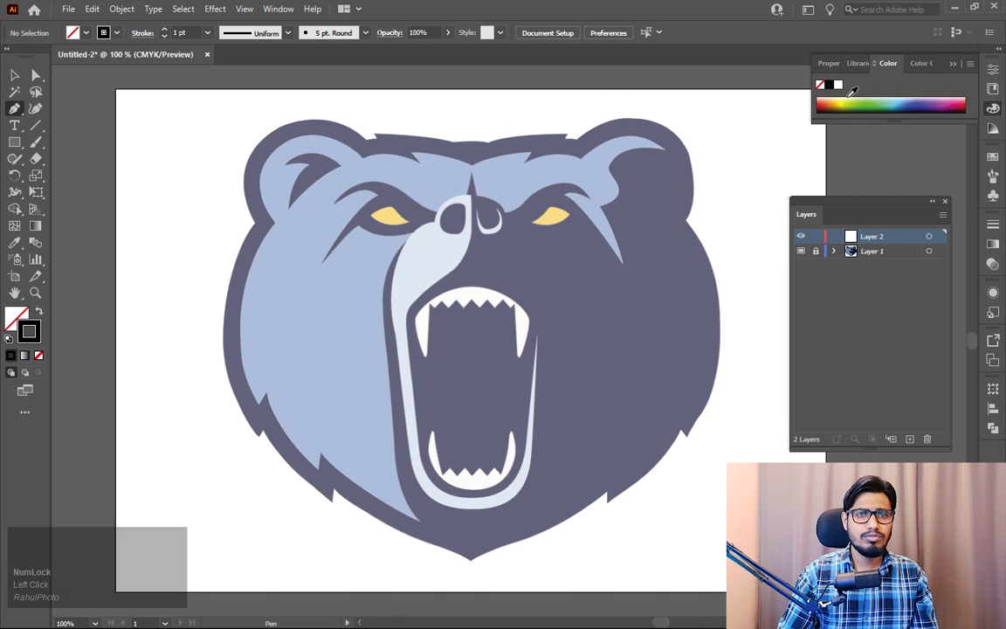
{"action": "left_click", "coordinate": [846, 98]}
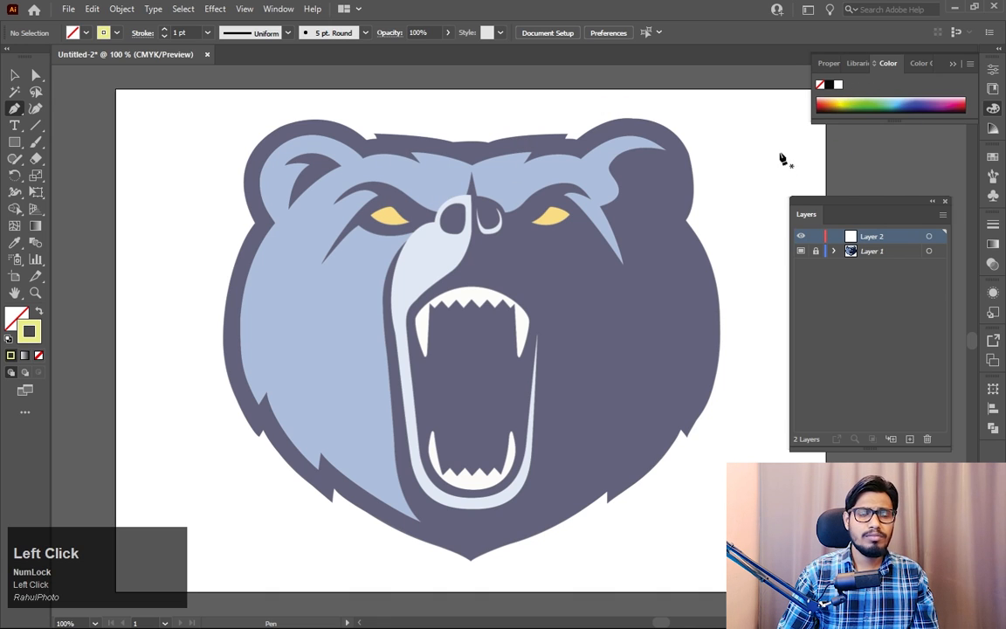
{"action": "left_click", "coordinate": [993, 70]}
{"action": "left_click", "coordinate": [993, 70]}
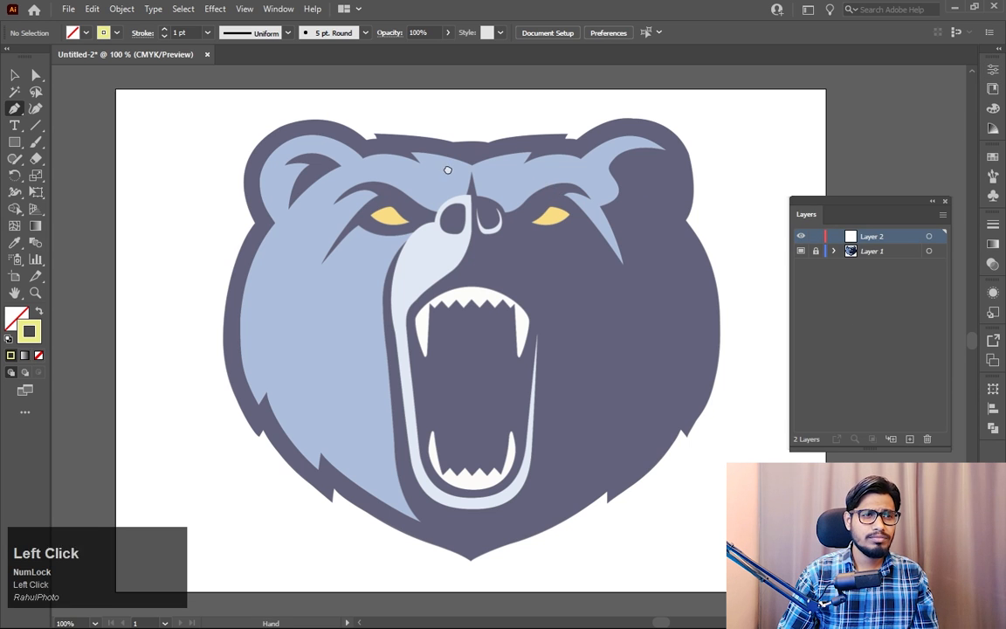
Step: Start the head outline with the Pen tool at the middle of the forehead's upper edge and curve it left to the first bend, ending in a corner point
{"action": "left_click_drag", "start_coordinate": [448, 168], "coordinate": [460, 198]}
{"action": "left_click", "coordinate": [463, 202], "text": "ctrl"}
{"action": "left_click", "coordinate": [463, 202], "text": "ctrl"}
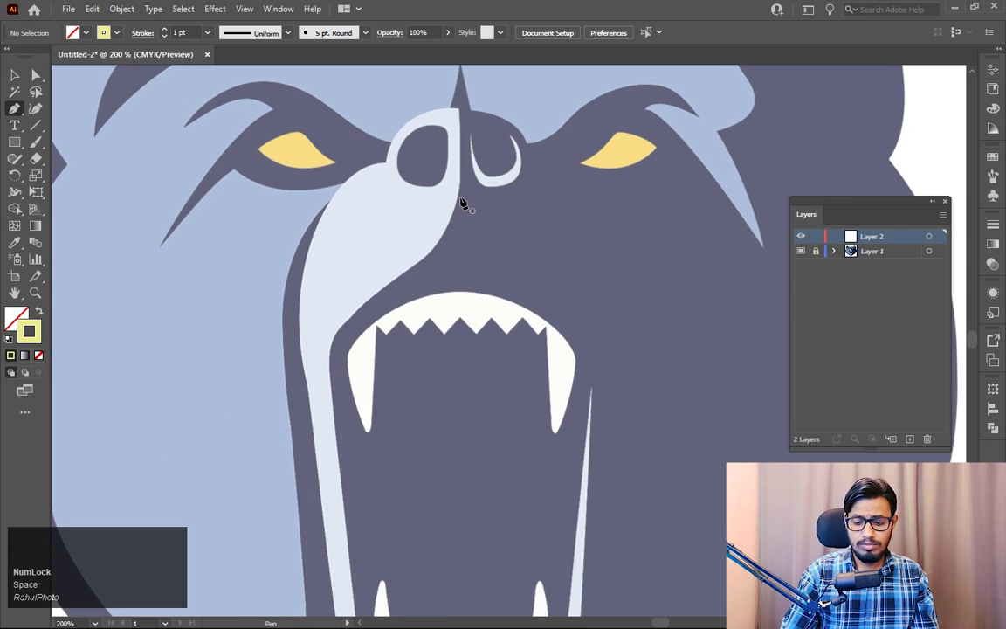
{"action": "left_click_drag", "start_coordinate": [461, 211], "coordinate": [524, 320]}
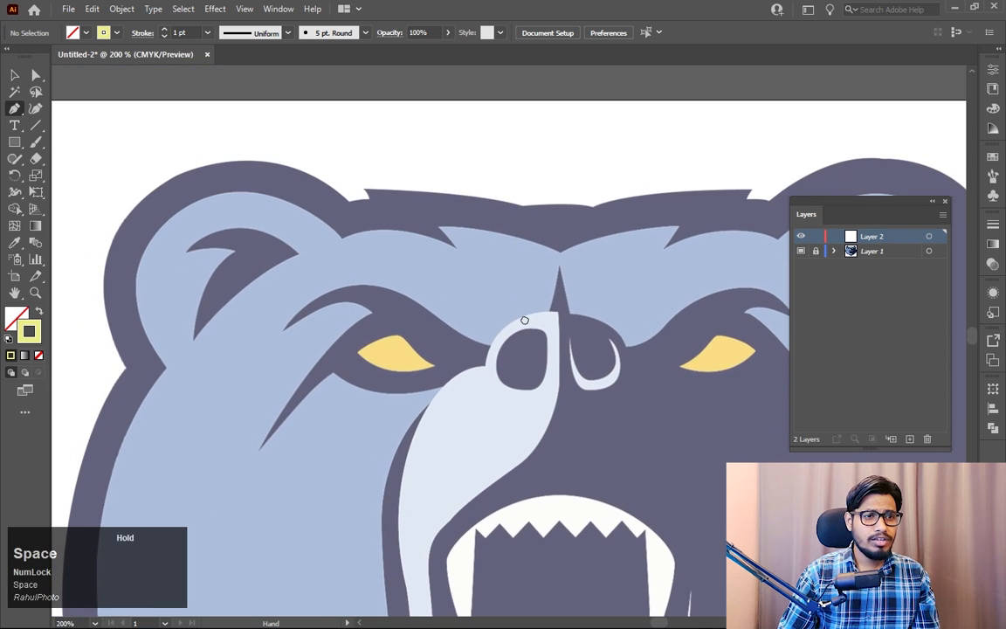
{"action": "left_click", "coordinate": [556, 205]}
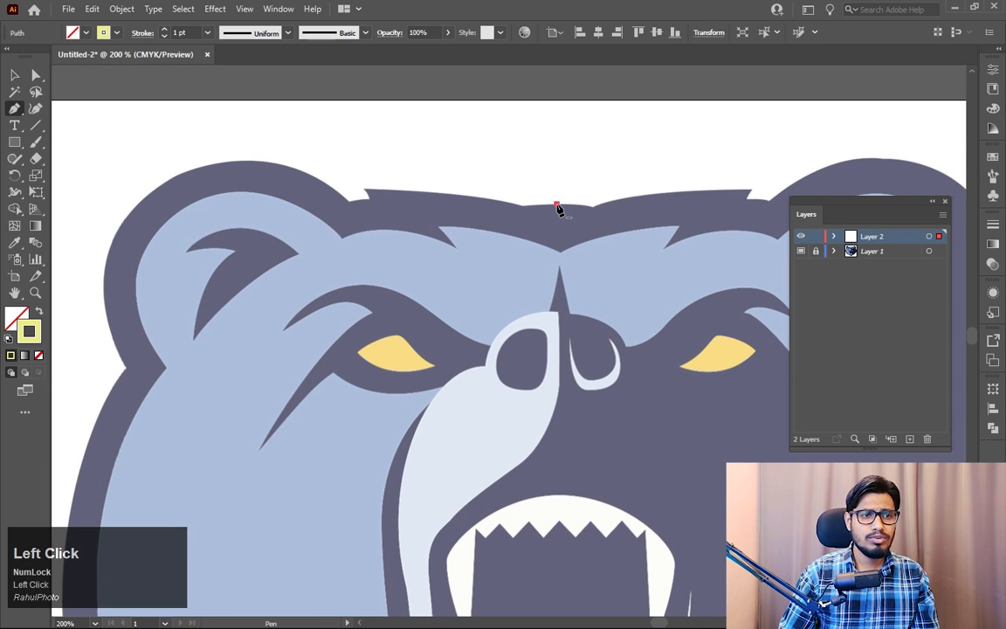
{"action": "left_click", "coordinate": [525, 211]}
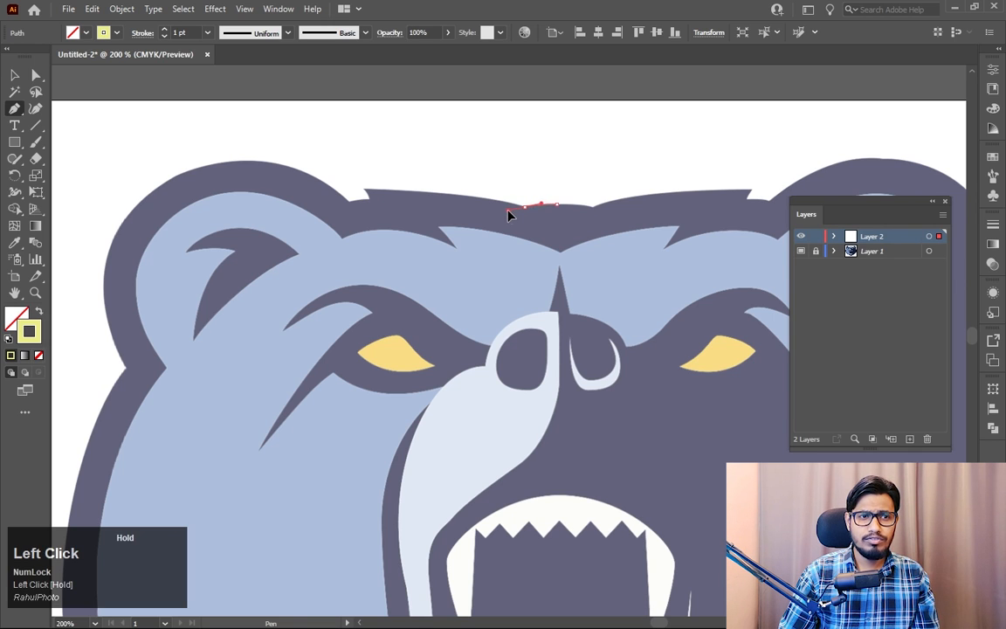
{"action": "key", "text": "alt"}
{"action": "left_click", "coordinate": [524, 212], "text": "alt"}
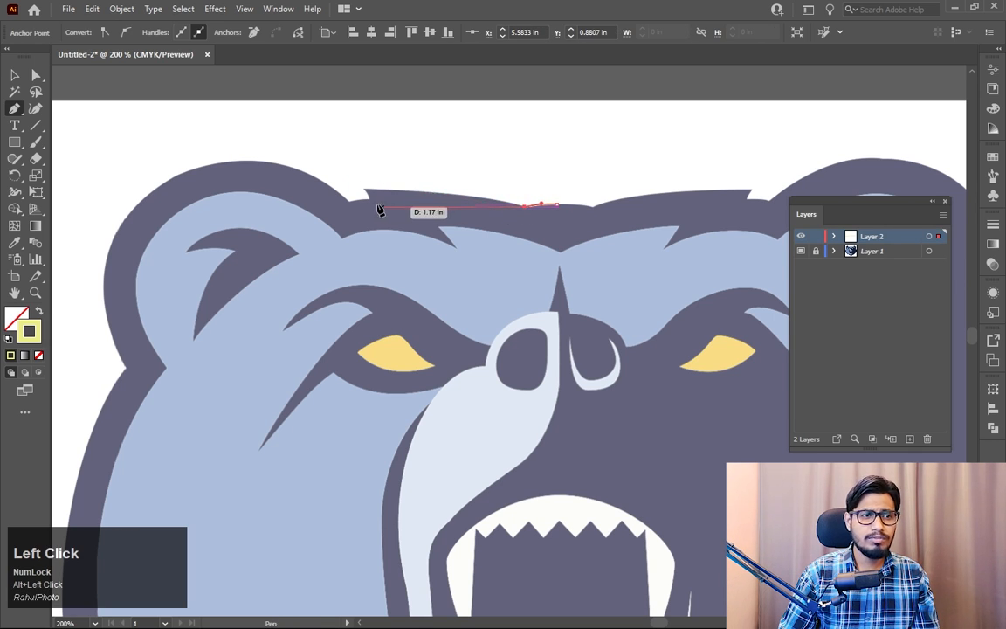
Step: Trace the forehead's upper edge to the tip of the left notch and around it to the ear's base, removing the outgoing curve handles
{"action": "left_click", "coordinate": [350, 190]}
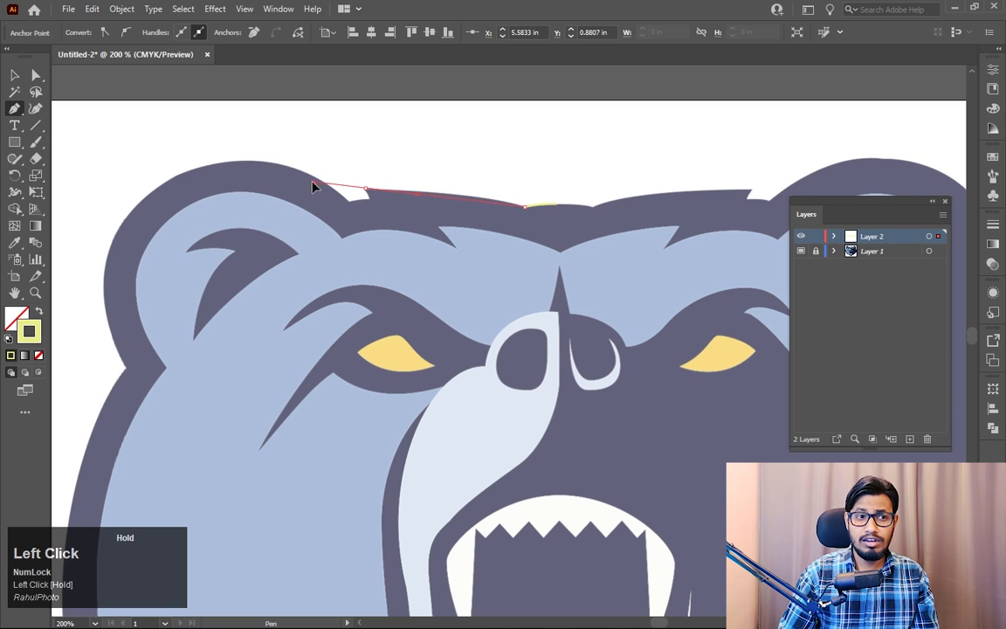
{"action": "left_click", "coordinate": [364, 190], "text": "alt"}
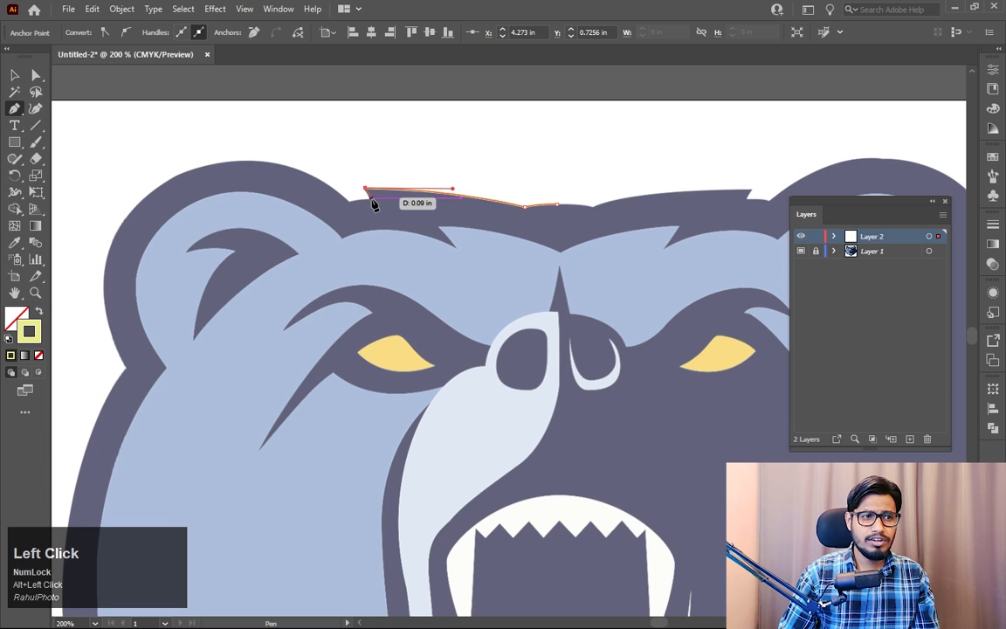
{"action": "left_click", "coordinate": [371, 199]}
{"action": "left_click_drag", "start_coordinate": [348, 206], "coordinate": [326, 201]}
{"action": "left_click", "coordinate": [347, 202], "text": "alt"}
Step: Trace the left ear's outer edge with two curved segments down to where it meets the cheek, making each anchor a corner point
{"action": "key", "text": "space"}
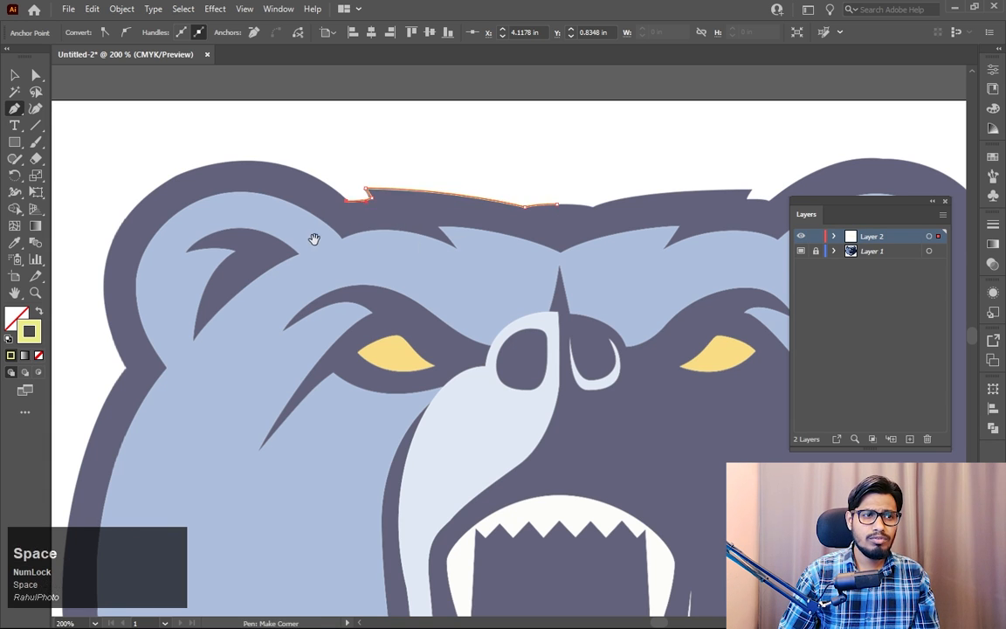
{"action": "left_click_drag", "start_coordinate": [298, 241], "coordinate": [502, 209]}
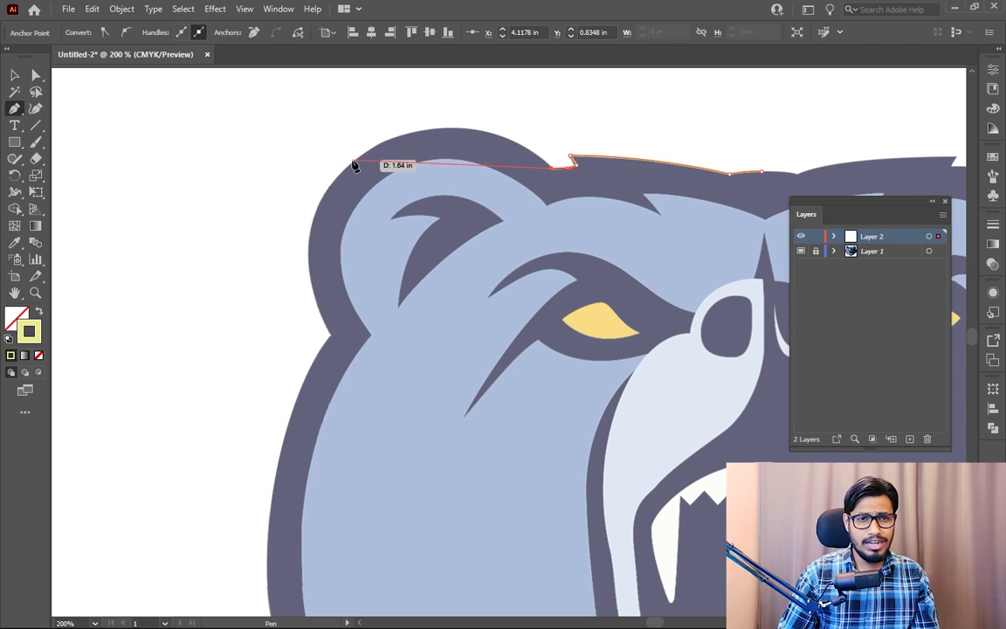
{"action": "left_click_drag", "start_coordinate": [354, 165], "coordinate": [342, 183]}
{"action": "left_click_drag", "start_coordinate": [316, 221], "coordinate": [230, 238]}
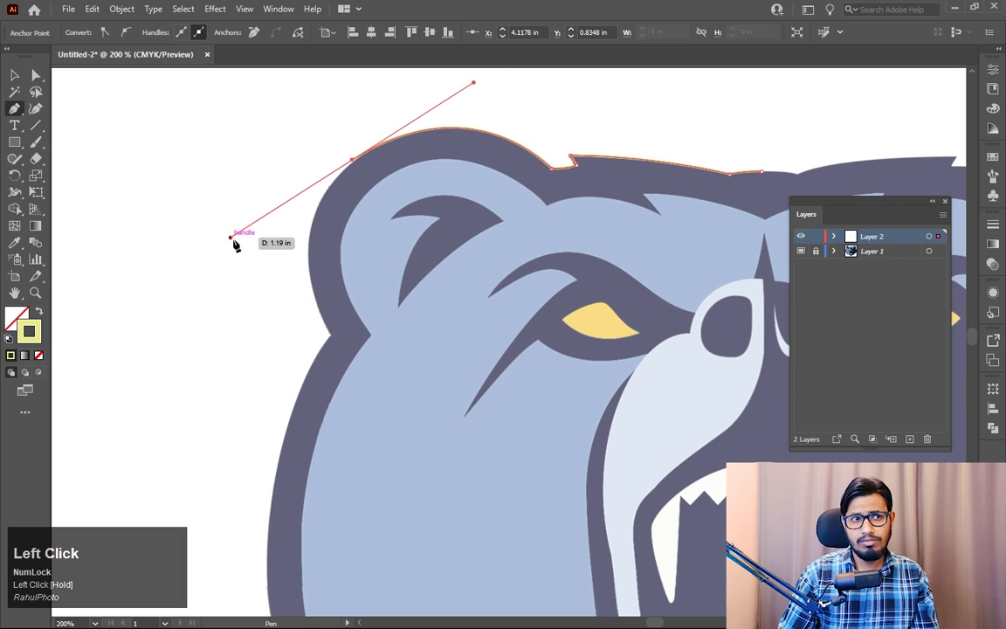
{"action": "left_click", "coordinate": [353, 161], "text": "alt"}
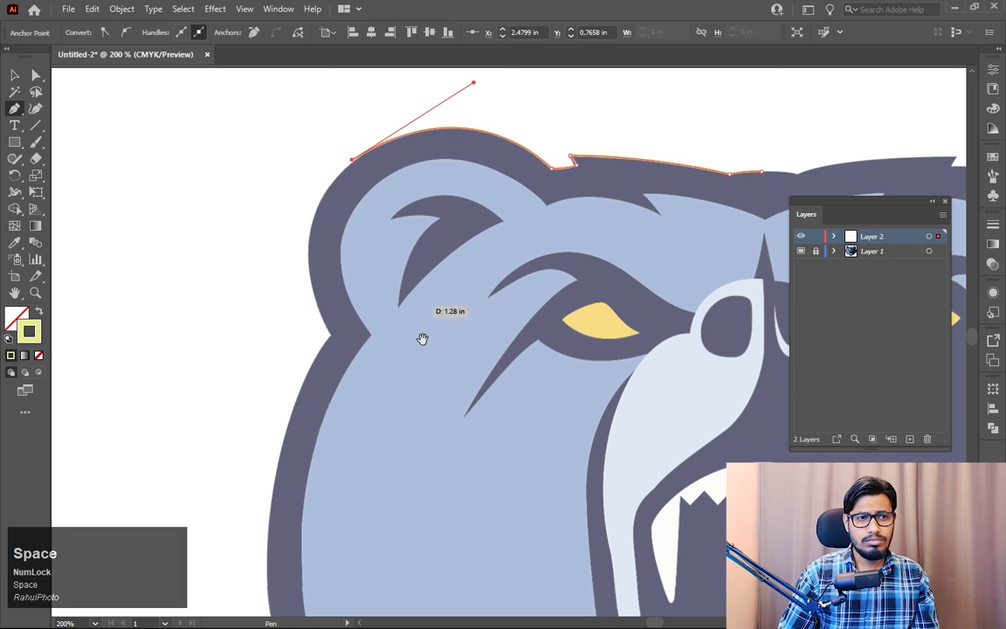
{"action": "left_click_drag", "start_coordinate": [379, 381], "coordinate": [384, 315]}
{"action": "left_click", "coordinate": [337, 269]}
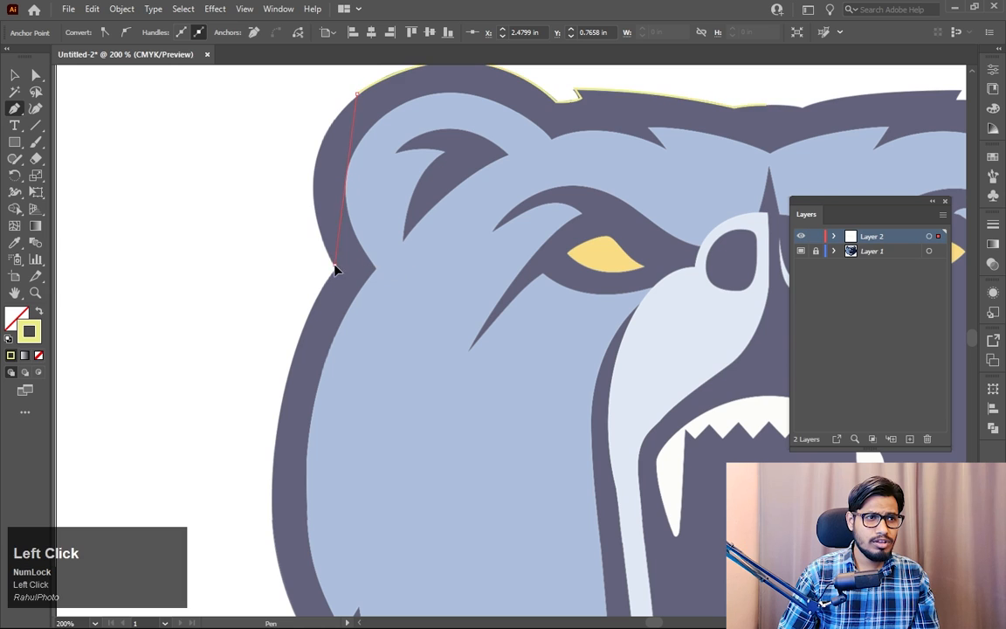
{"action": "left_click_drag", "start_coordinate": [365, 379], "coordinate": [395, 373]}
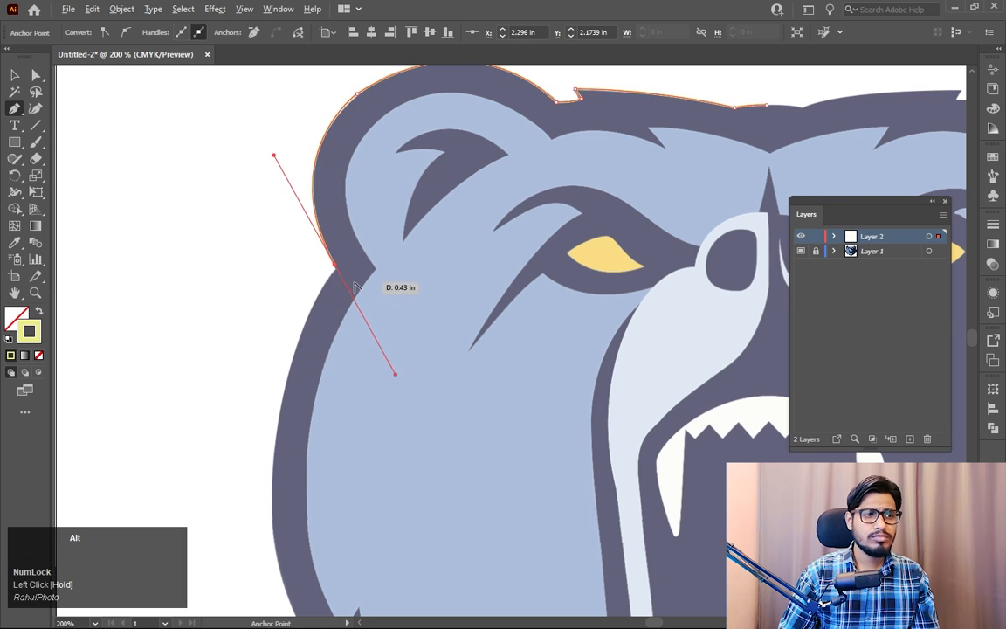
{"action": "left_click", "coordinate": [336, 268], "text": "alt"}
Step: Trace the left cheek's outer edge in one long curve from the ear down to the first fur spike and remove the outgoing handle
{"action": "left_click_drag", "start_coordinate": [480, 326], "coordinate": [473, 201]}
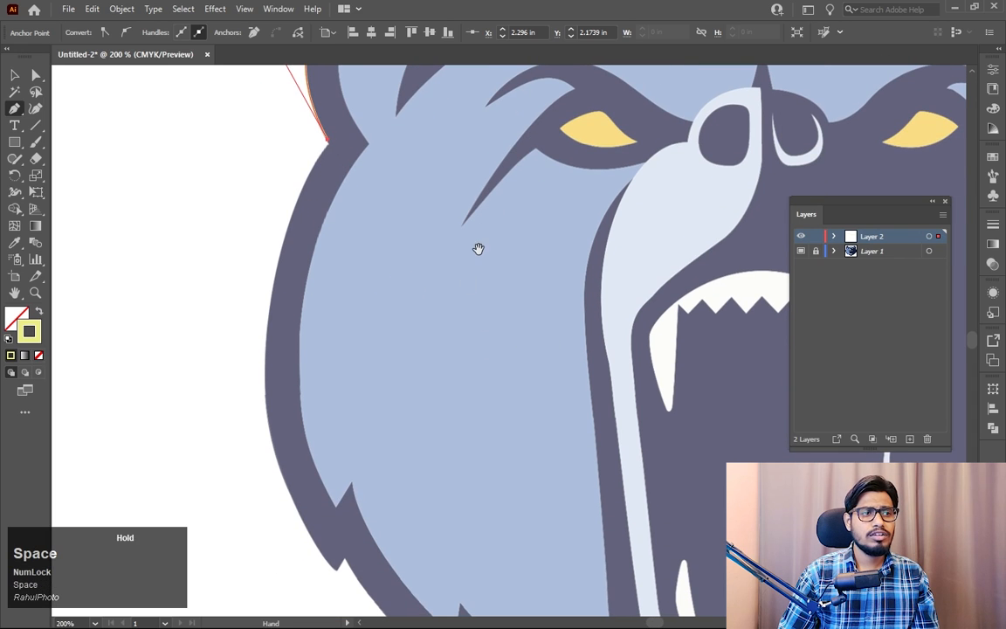
{"action": "key", "text": "ctrl+minus"}
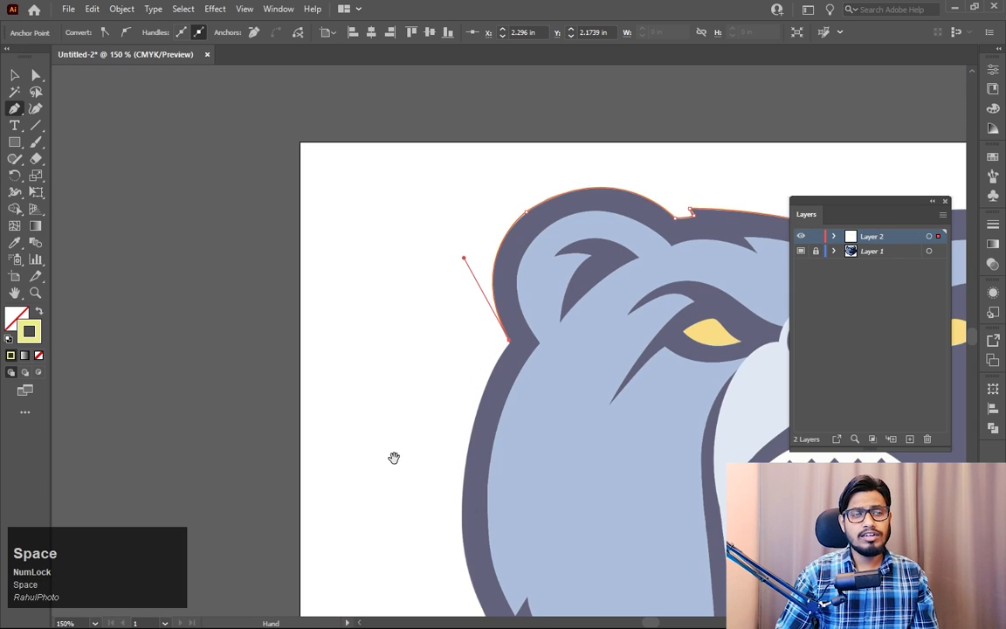
{"action": "left_click_drag", "start_coordinate": [540, 376], "coordinate": [412, 243]}
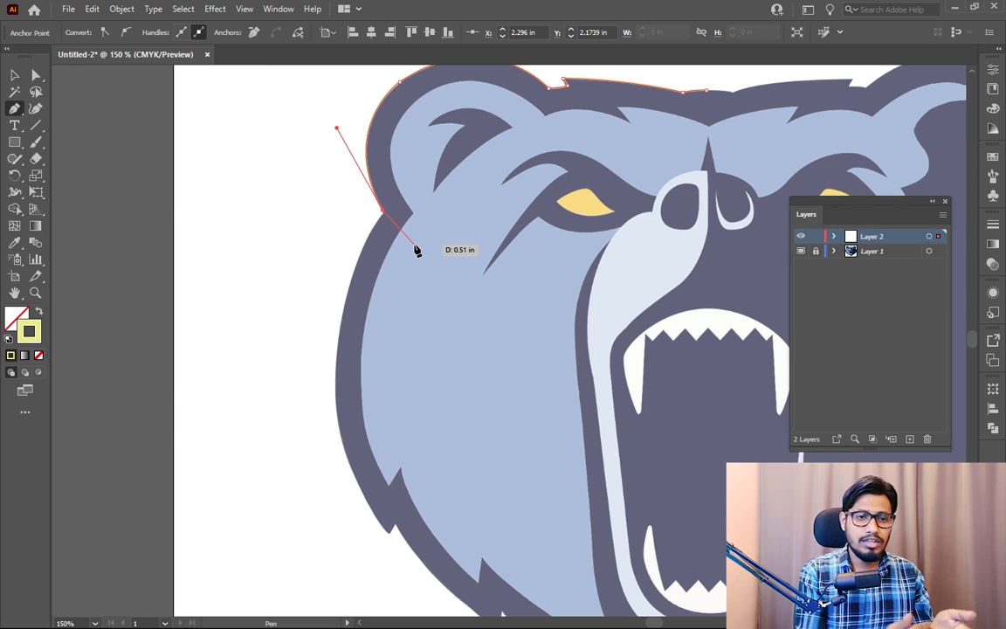
{"action": "key", "text": "space"}
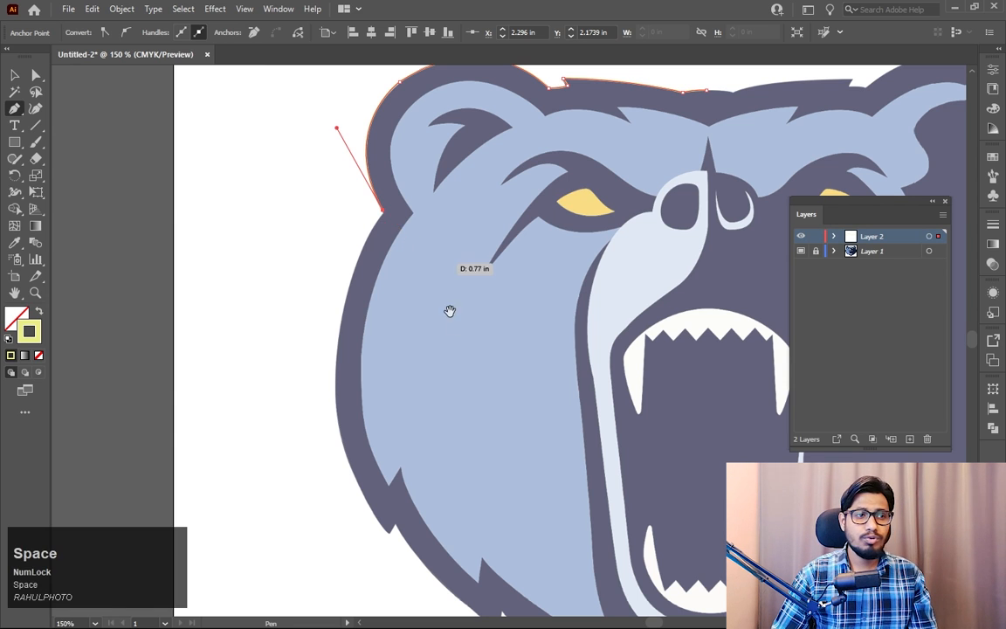
{"action": "left_click_drag", "start_coordinate": [449, 310], "coordinate": [430, 266]}
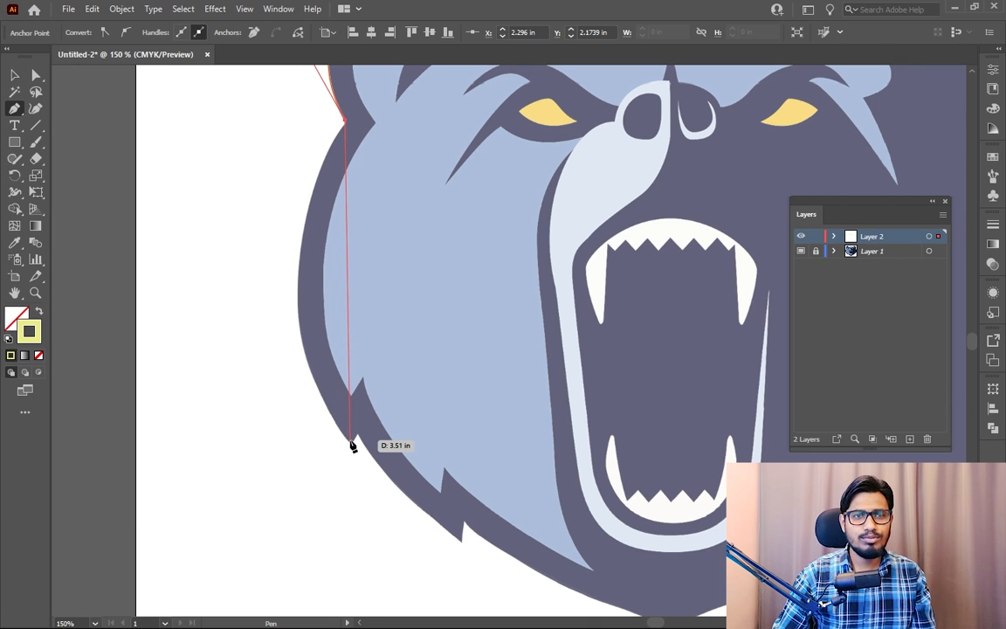
{"action": "key", "text": "space"}
{"action": "left_click_drag", "start_coordinate": [352, 446], "coordinate": [375, 427]}
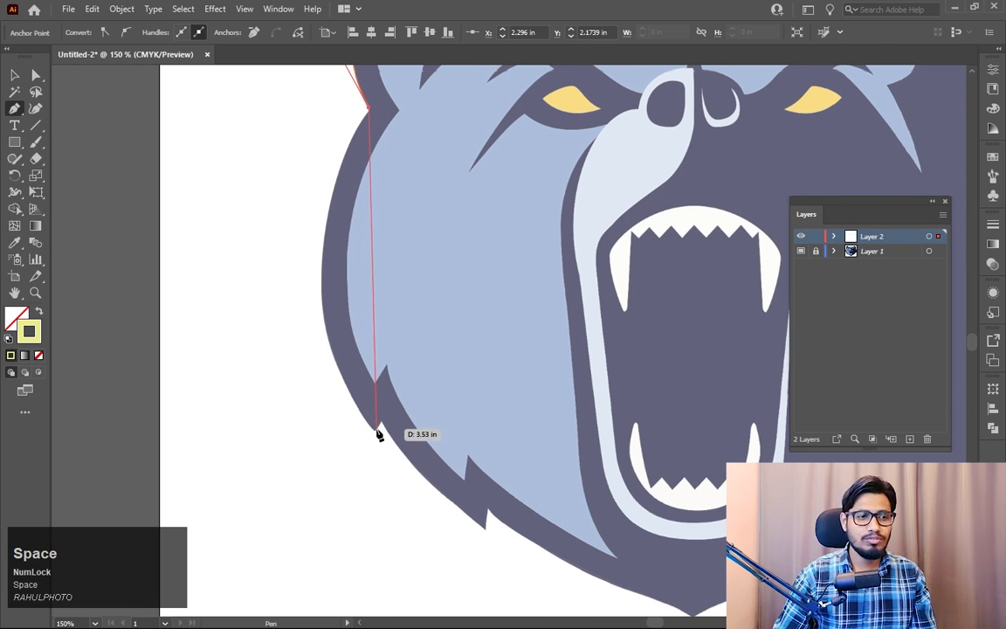
{"action": "key", "text": "ctrl"}
{"action": "key", "text": "ctrl+minus"}
{"action": "key", "text": "space"}
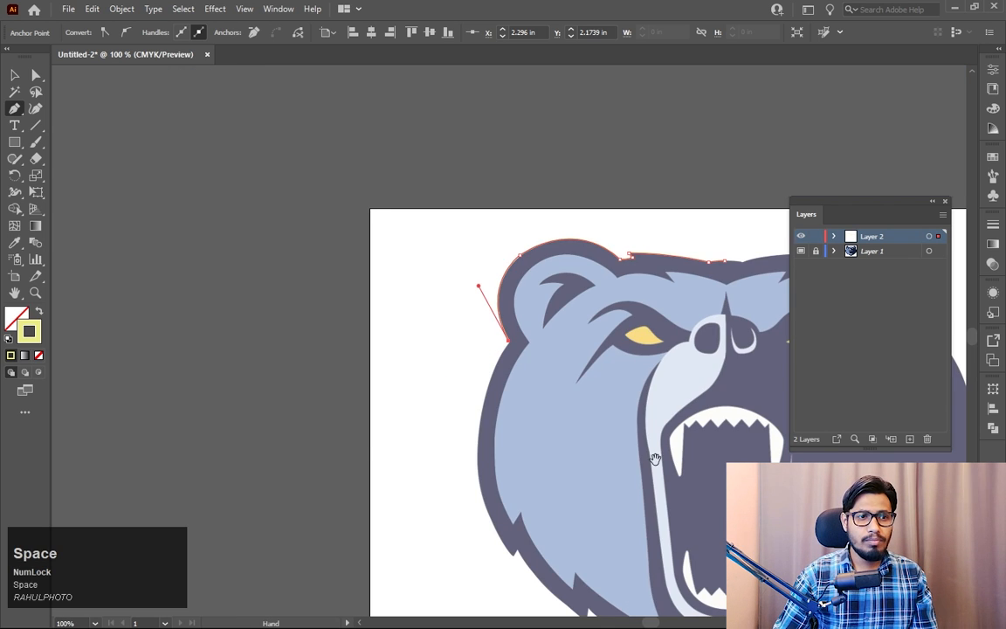
{"action": "left_click_drag", "start_coordinate": [657, 468], "coordinate": [515, 279]}
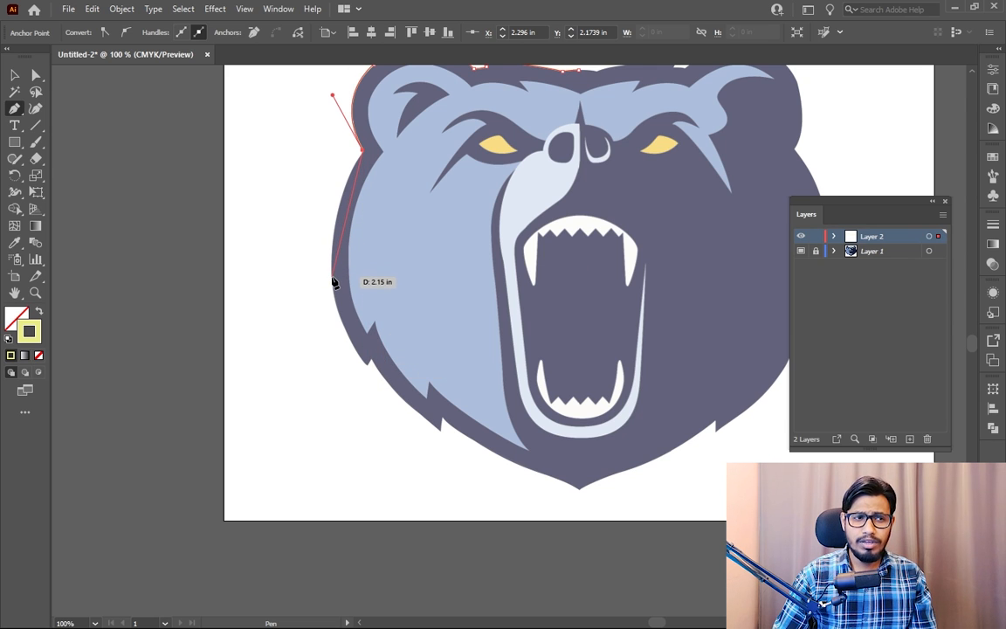
{"action": "left_click_drag", "start_coordinate": [367, 365], "coordinate": [444, 450]}
{"action": "left_click", "coordinate": [368, 363], "text": "alt"}
Step: Redo the handle removal at the first fur spike, then trace its notch and the curve to the second spike's tip, making that tip a corner point
{"action": "key", "text": "ctrl+plus"}
{"action": "key", "text": "ctrl+plus"}
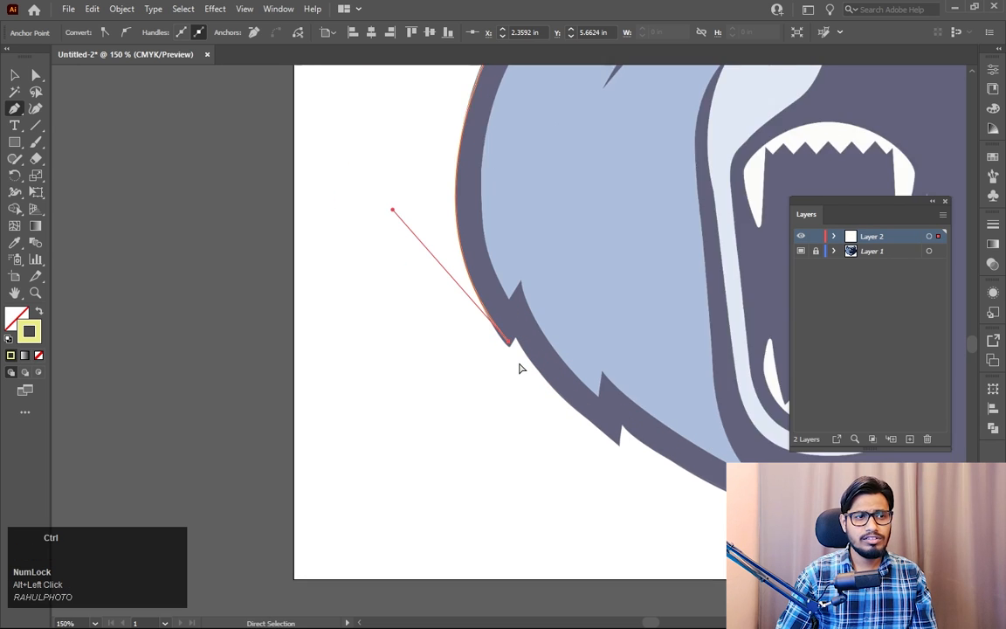
{"action": "key", "text": "ctrl+z"}
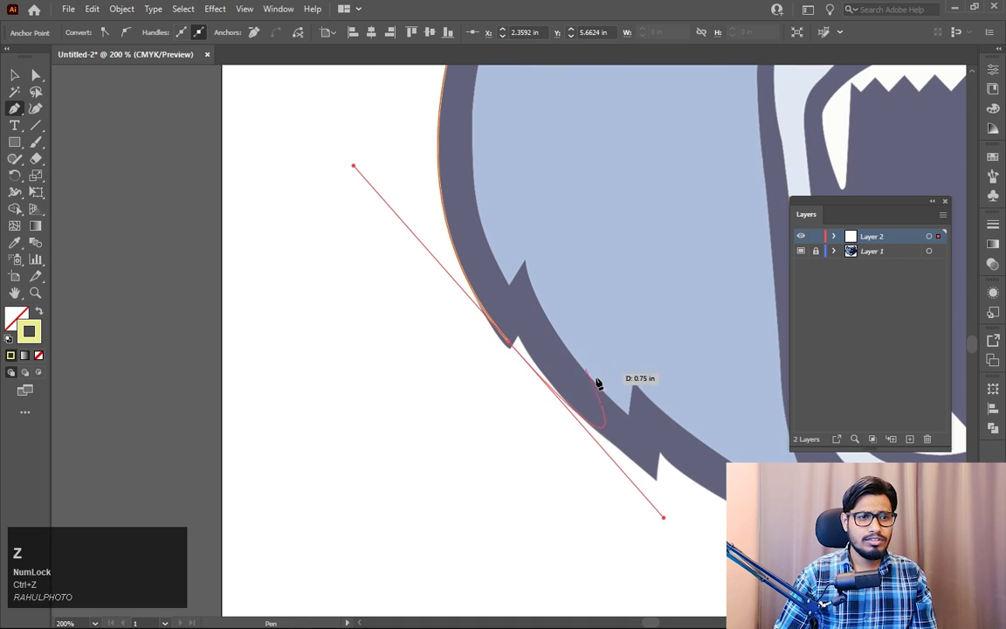
{"action": "left_click", "coordinate": [510, 344], "text": "alt"}
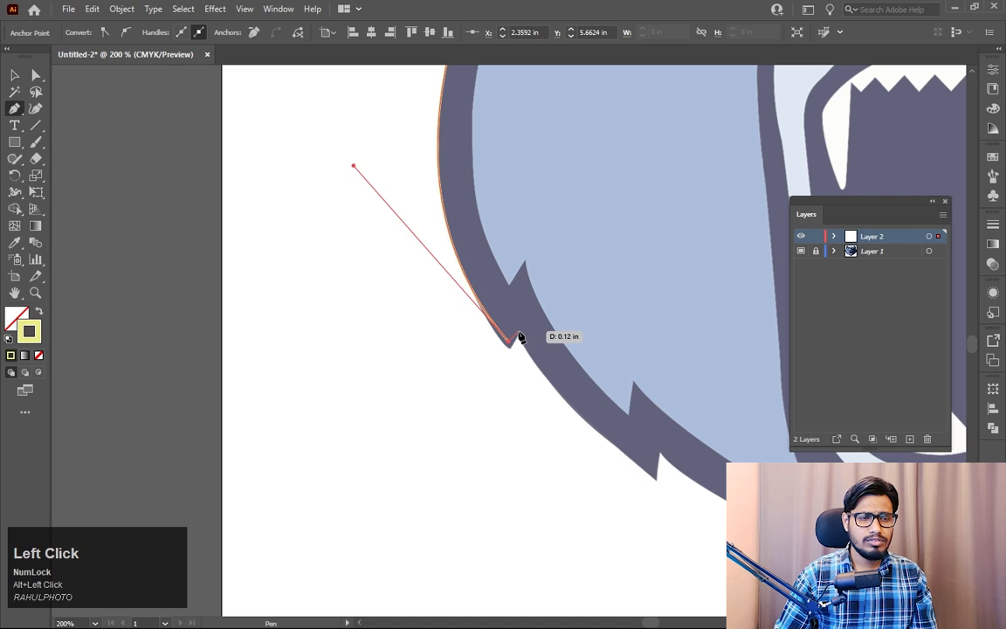
{"action": "left_click_drag", "start_coordinate": [587, 390], "coordinate": [430, 268]}
{"action": "left_click", "coordinate": [502, 360]}
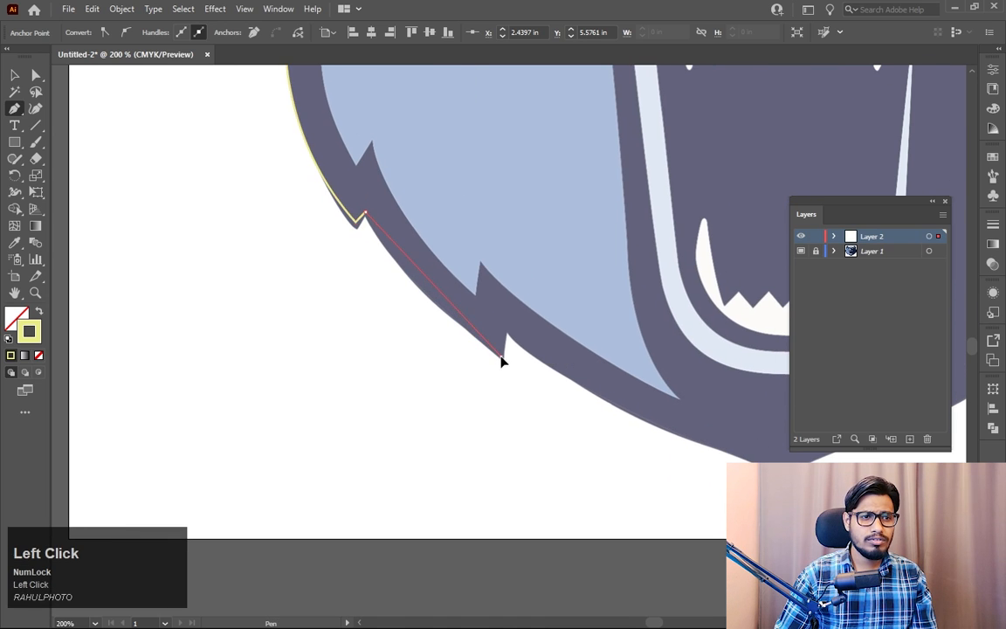
{"action": "left_click_drag", "start_coordinate": [548, 398], "coordinate": [445, 306]}
{"action": "left_click", "coordinate": [504, 358], "text": "alt"}
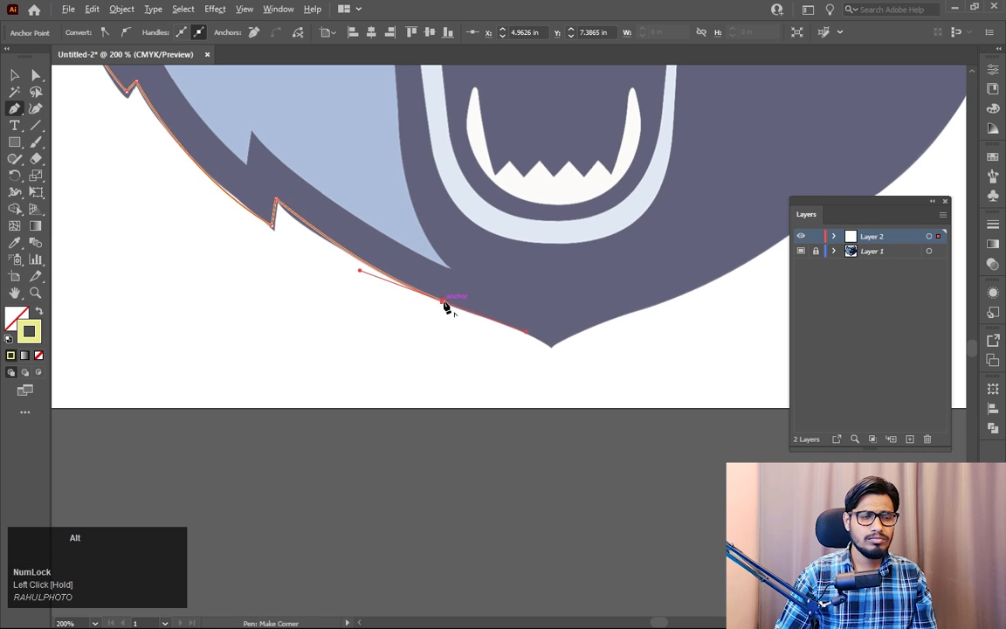
Step: Trace the lower jaw's edge to the chin's tip with curved segments, removing the outgoing handle at each anchor
{"action": "left_click", "coordinate": [445, 305], "text": "alt"}
{"action": "left_click", "coordinate": [550, 352]}
{"action": "left_click_drag", "start_coordinate": [550, 353], "coordinate": [556, 370]}
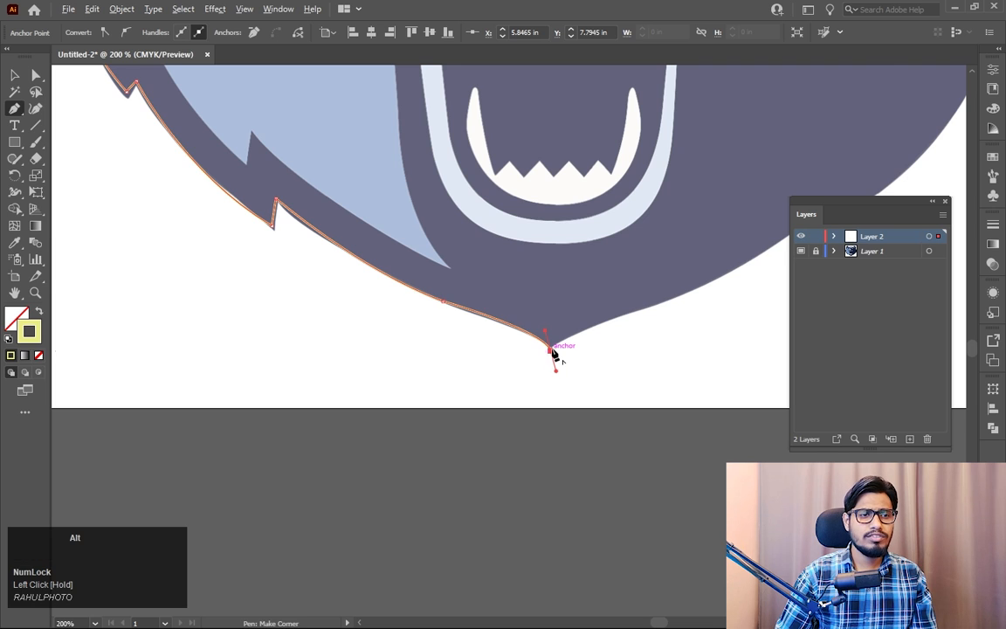
{"action": "left_click", "coordinate": [552, 353], "text": "alt"}
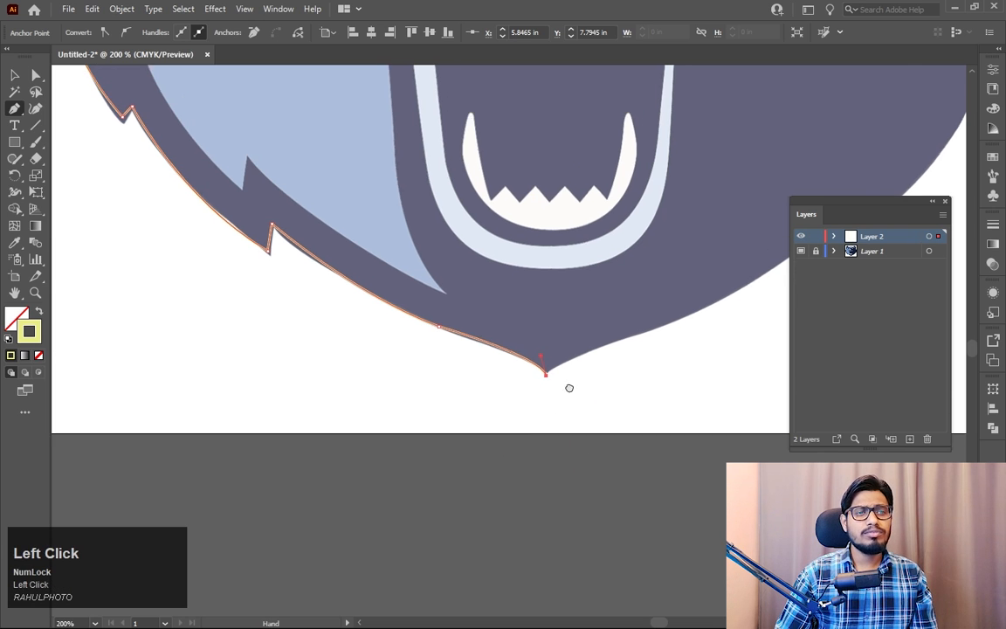
Step: Fit the whole artboard in view and deselect the traced left half of the head outline
{"action": "left_click_drag", "start_coordinate": [567, 386], "coordinate": [564, 509]}
{"action": "key", "text": "ctrl+0"}
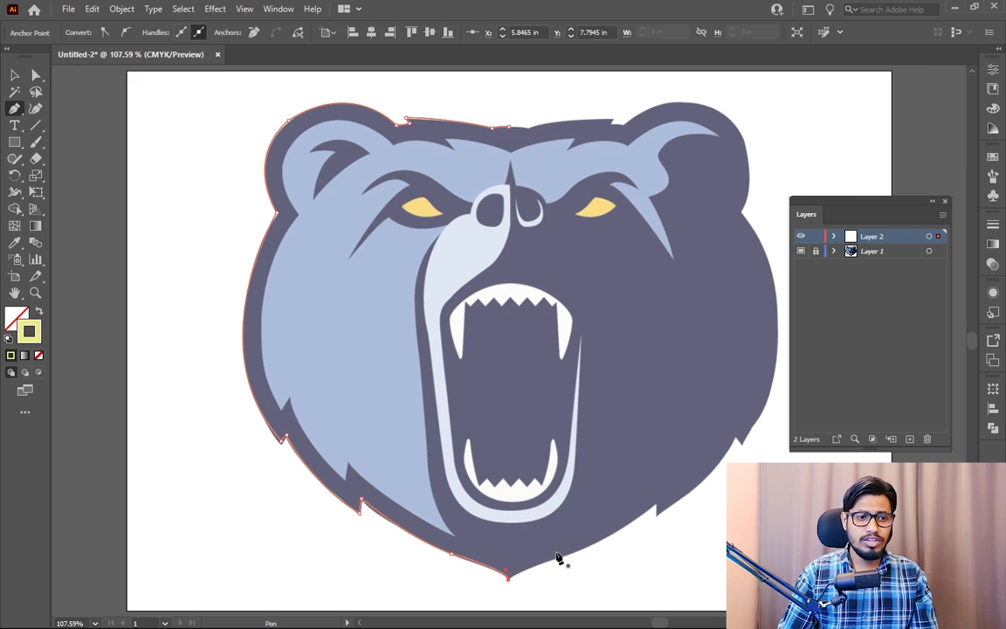
{"action": "left_click", "coordinate": [14, 75]}
{"action": "left_click", "coordinate": [94, 161]}
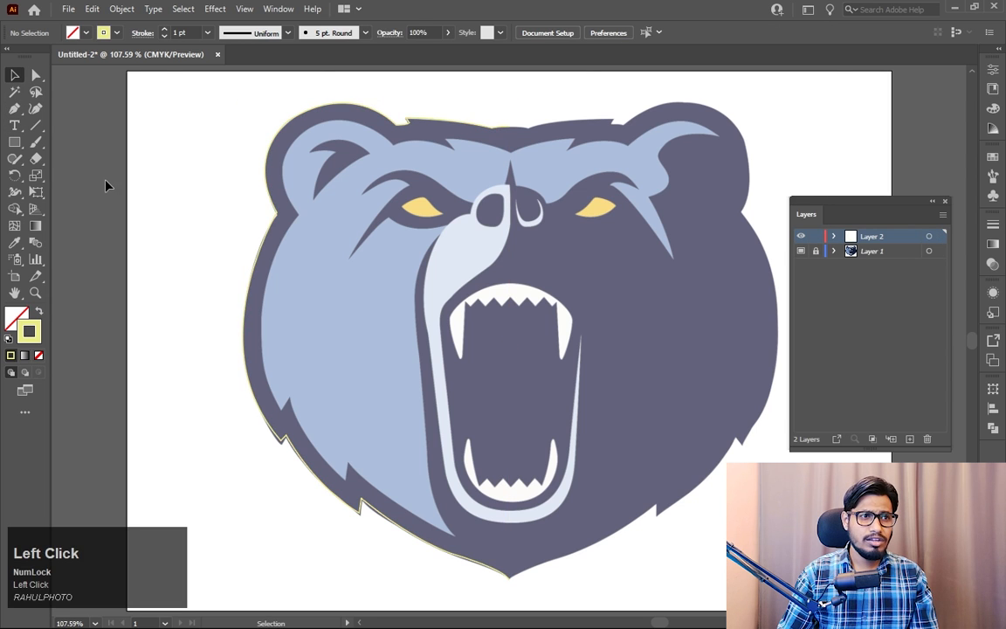
Step: Move the second fur spike's anchor onto the template's tip with Direct Selection and lengthen its curve handle to follow the fur edge
{"action": "key", "text": "z"}
{"action": "left_click_drag", "start_coordinate": [216, 426], "coordinate": [319, 442]}
{"action": "key", "text": "space"}
{"action": "left_click_drag", "start_coordinate": [412, 485], "coordinate": [338, 356]}
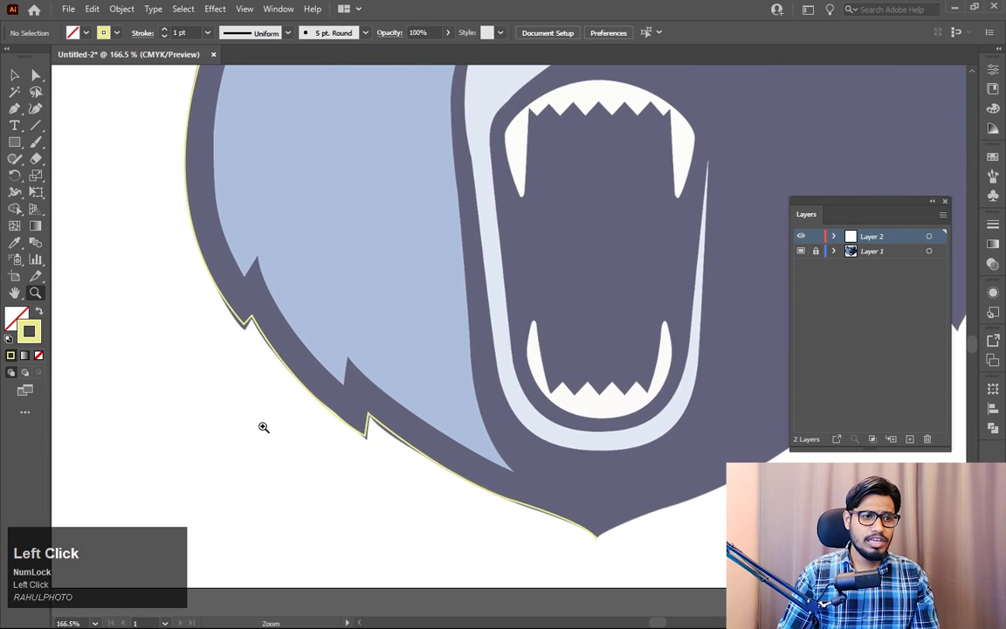
{"action": "left_click_drag", "start_coordinate": [323, 408], "coordinate": [461, 509]}
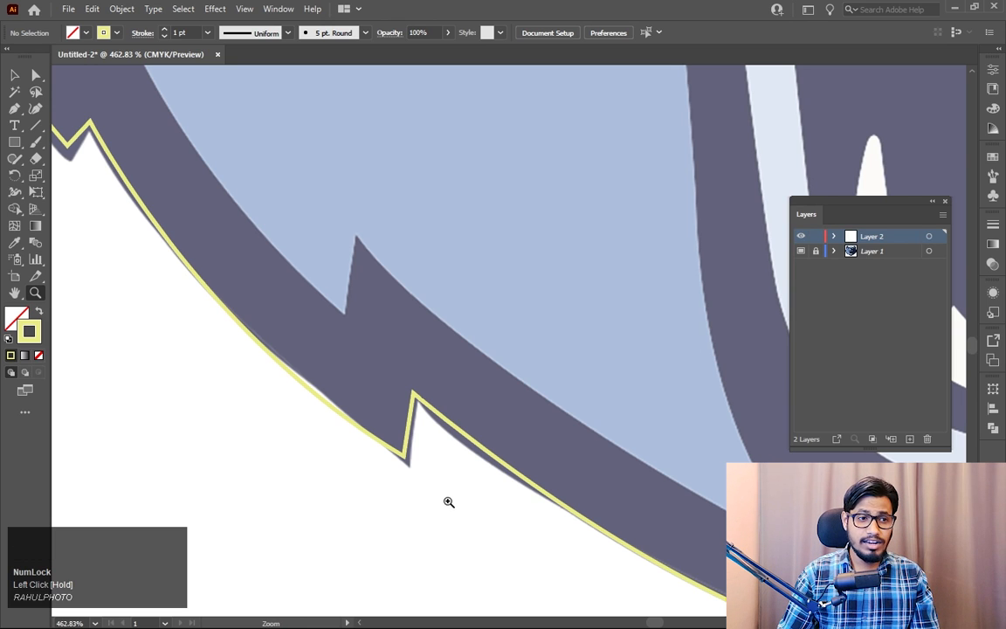
{"action": "key", "text": "a"}
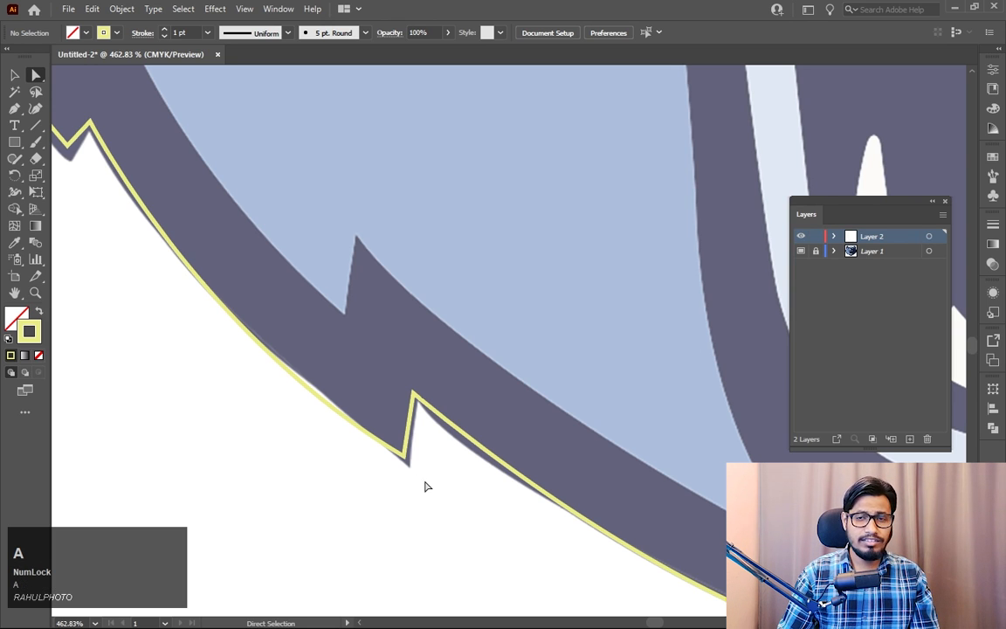
{"action": "left_click_drag", "start_coordinate": [425, 487], "coordinate": [408, 464]}
{"action": "key", "text": "space"}
{"action": "left_click_drag", "start_coordinate": [312, 427], "coordinate": [428, 505]}
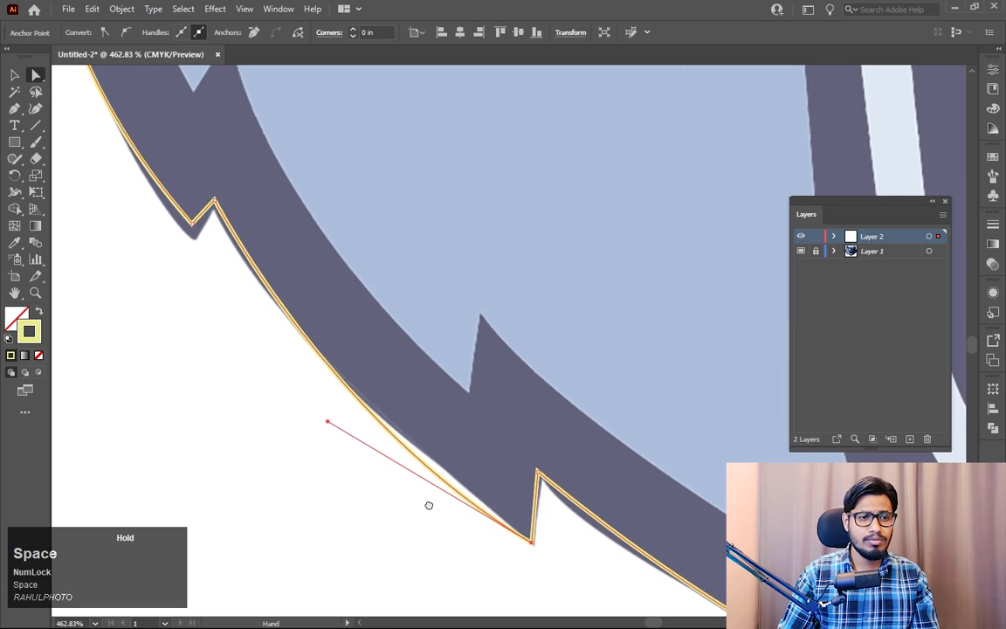
{"action": "left_click_drag", "start_coordinate": [330, 425], "coordinate": [241, 327]}
{"action": "key", "text": "space"}
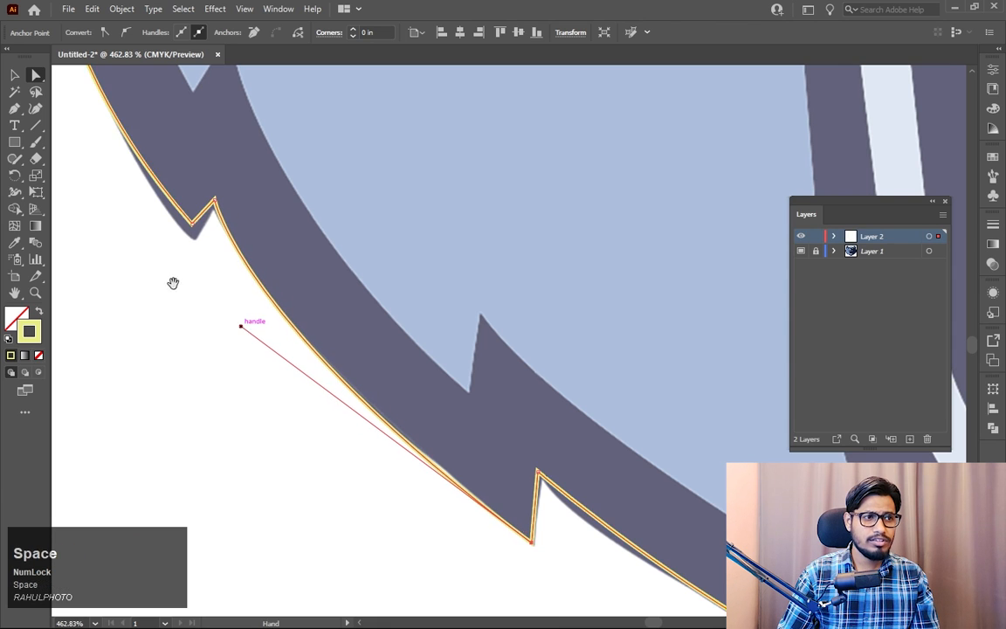
Step: Move the first fur spike's anchor onto the template's tip on the bear's left cheek
{"action": "left_click_drag", "start_coordinate": [173, 283], "coordinate": [319, 386]}
{"action": "left_click_drag", "start_coordinate": [299, 338], "coordinate": [341, 344]}
{"action": "left_click", "coordinate": [341, 340]}
Step: Shift the corner anchor where the left ear meets the cheek onto the template and adjust the cheek curve's lower handle
{"action": "key", "text": "space"}
{"action": "left_click_drag", "start_coordinate": [146, 182], "coordinate": [321, 346]}
{"action": "left_click_drag", "start_coordinate": [257, 385], "coordinate": [329, 439]}
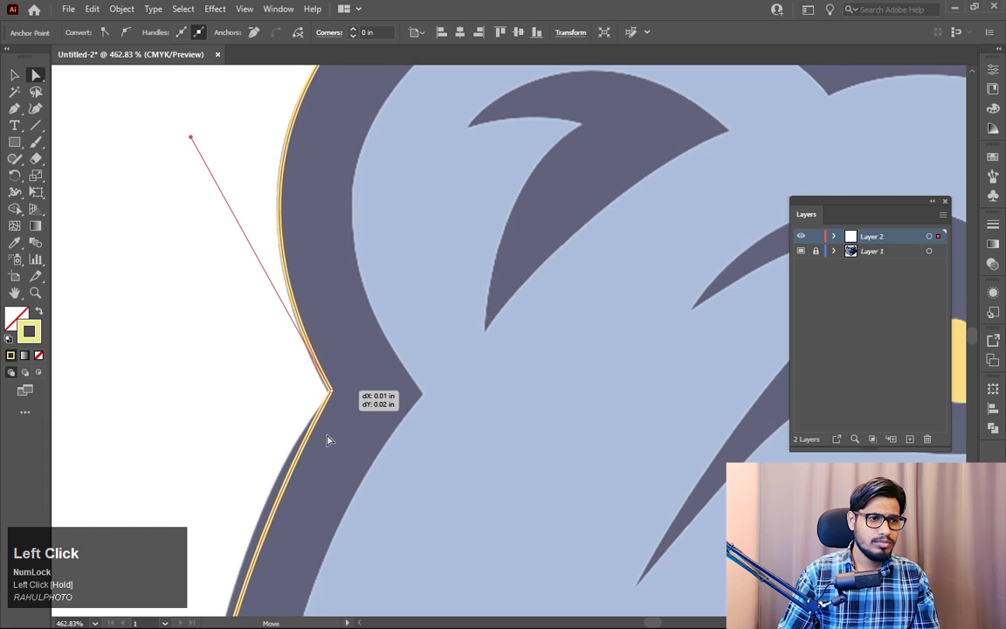
{"action": "key", "text": "space"}
{"action": "left_click_drag", "start_coordinate": [287, 518], "coordinate": [467, 202]}
{"action": "key", "text": "ctrl+minus"}
{"action": "key", "text": "ctrl+minus"}
{"action": "key", "text": "ctrl+minus"}
{"action": "key", "text": "ctrl+minus"}
{"action": "key", "text": "space"}
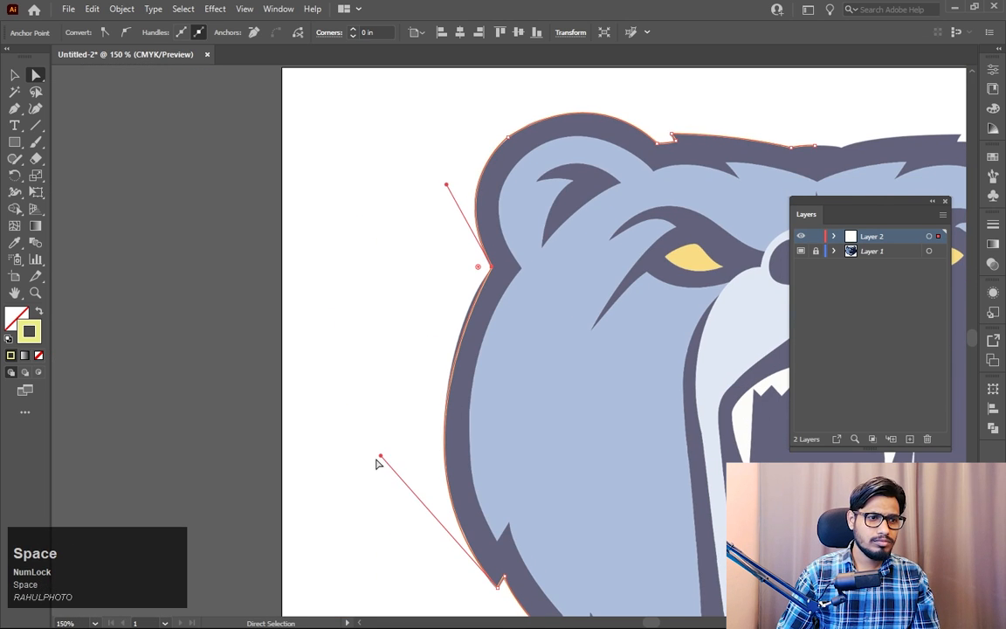
{"action": "left_click_drag", "start_coordinate": [378, 456], "coordinate": [379, 427]}
Step: Refine the small fur notch between the left ear and the forehead so its points follow the template
{"action": "left_click_drag", "start_coordinate": [381, 273], "coordinate": [249, 356]}
{"action": "key", "text": "z"}
{"action": "left_click_drag", "start_coordinate": [627, 182], "coordinate": [742, 297]}
{"action": "left_click_drag", "start_coordinate": [412, 260], "coordinate": [556, 394]}
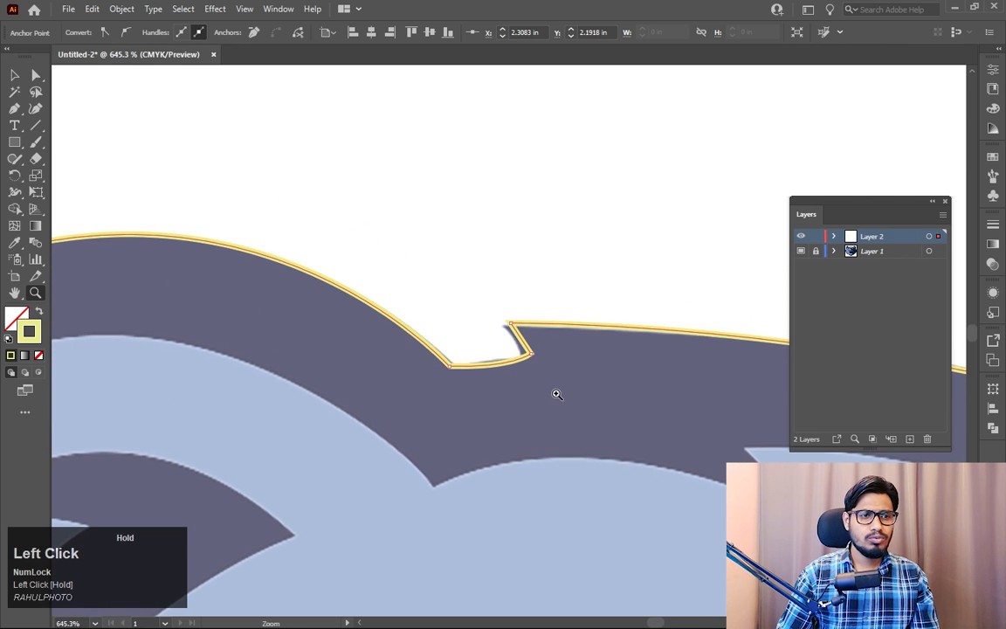
{"action": "key", "text": "z"}
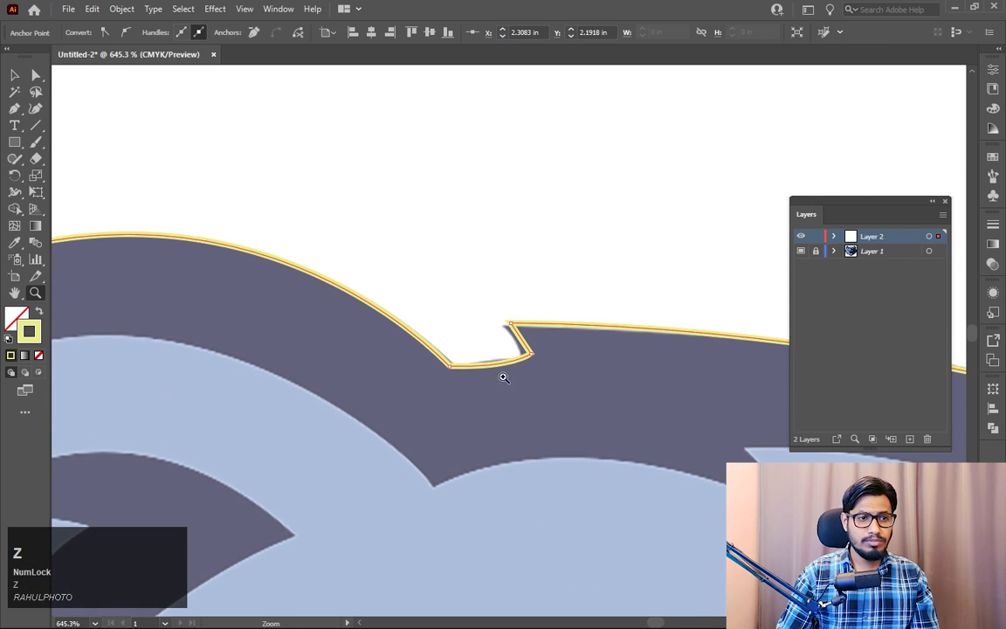
{"action": "key", "text": "a"}
{"action": "left_click_drag", "start_coordinate": [530, 352], "coordinate": [505, 327]}
{"action": "left_click", "coordinate": [511, 325]}
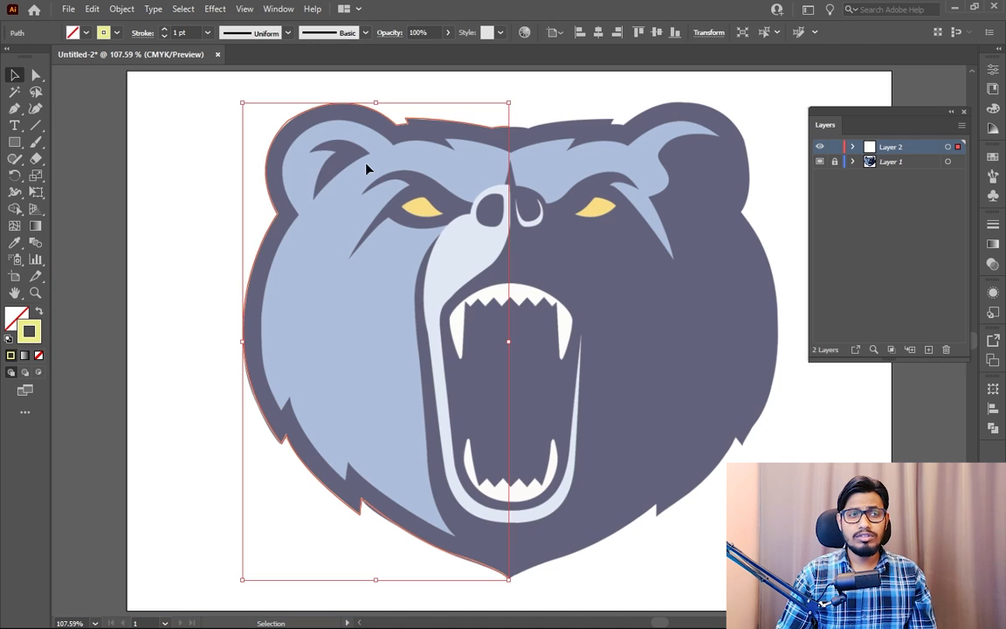
Step: Create a mirrored copy of the left head outline by reflecting it across the vertical axis at 90°
{"action": "left_click", "coordinate": [200, 155]}
{"action": "left_click", "coordinate": [332, 231]}
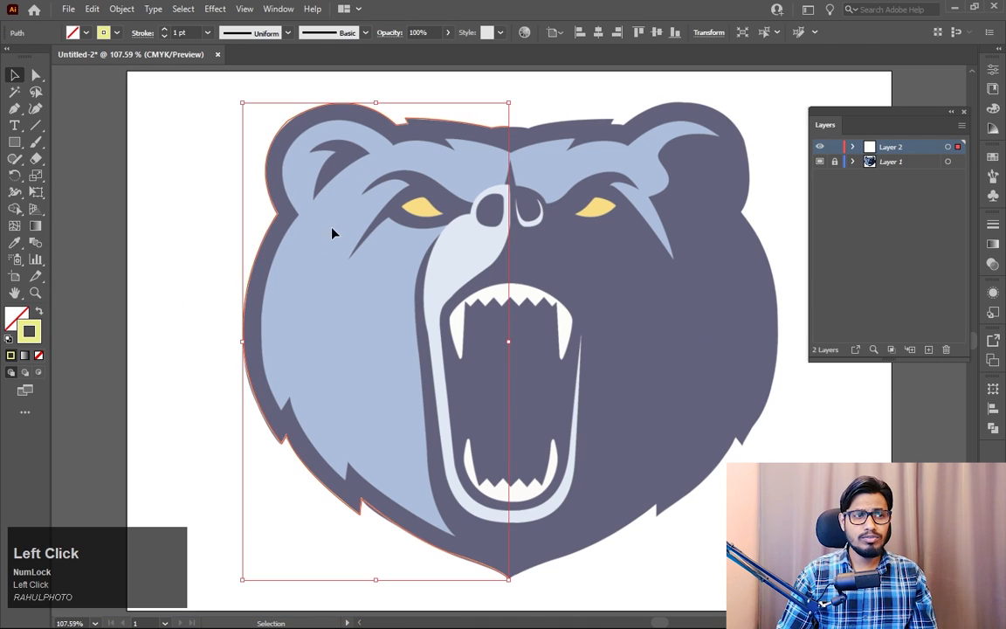
{"action": "left_click", "coordinate": [169, 146]}
{"action": "left_click", "coordinate": [349, 282]}
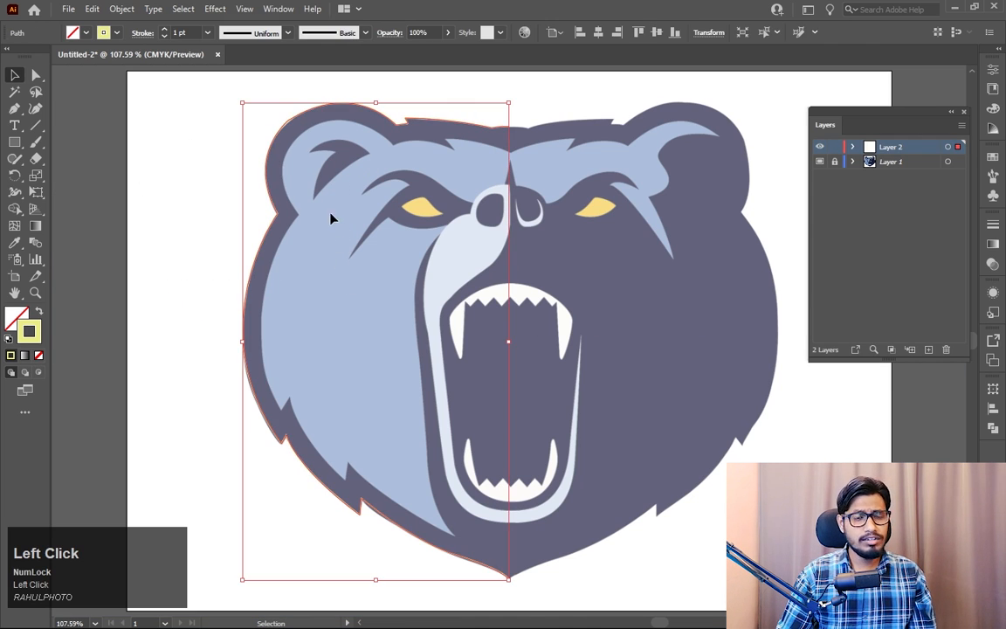
{"action": "right_click", "coordinate": [347, 183]}
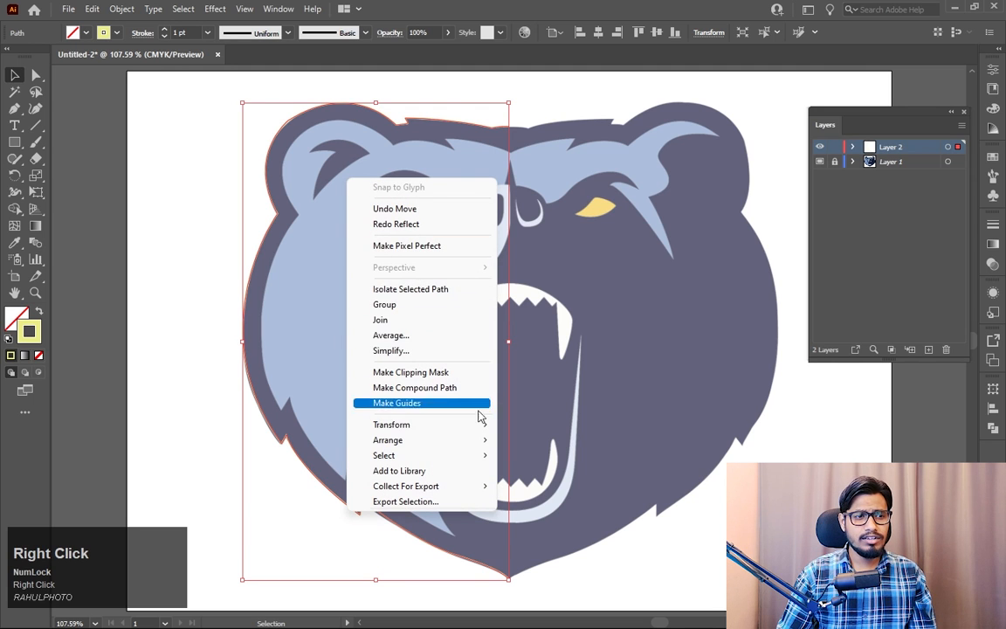
{"action": "mouse_move", "coordinate": [450, 428]}
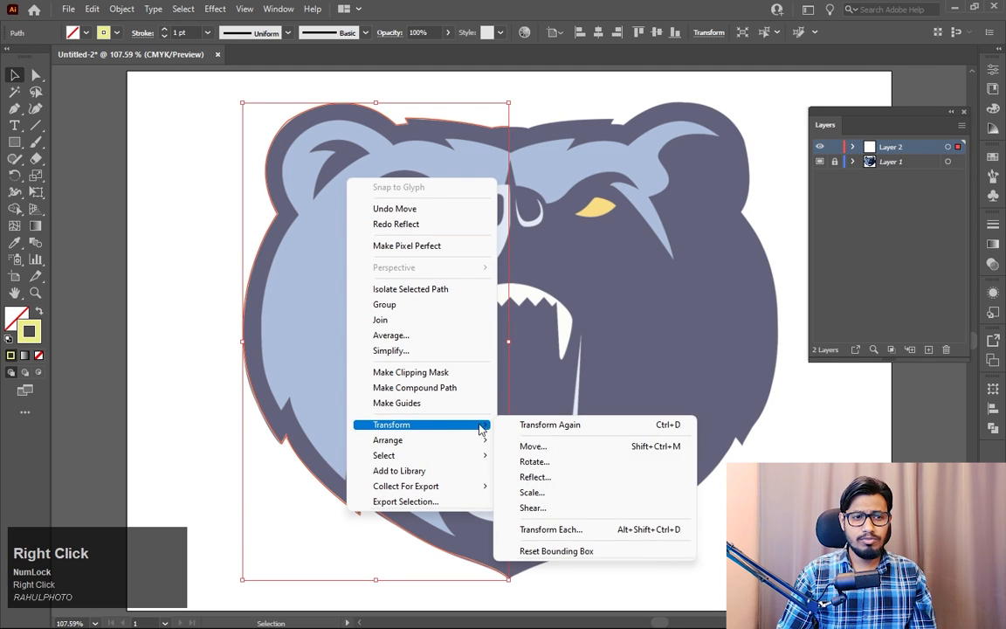
{"action": "left_click", "coordinate": [534, 478]}
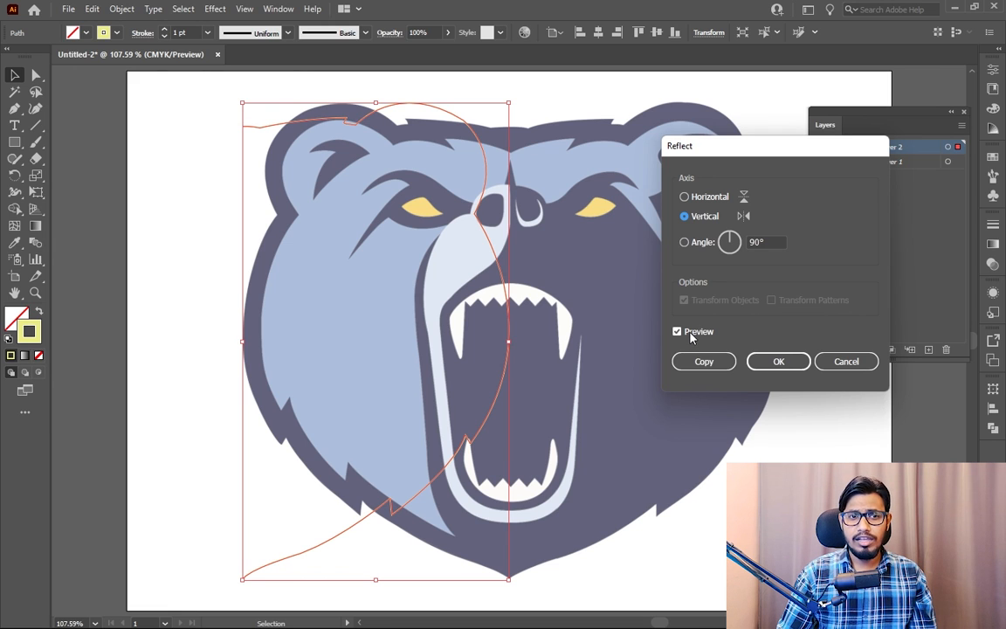
{"action": "left_click", "coordinate": [677, 332]}
{"action": "left_click", "coordinate": [678, 332]}
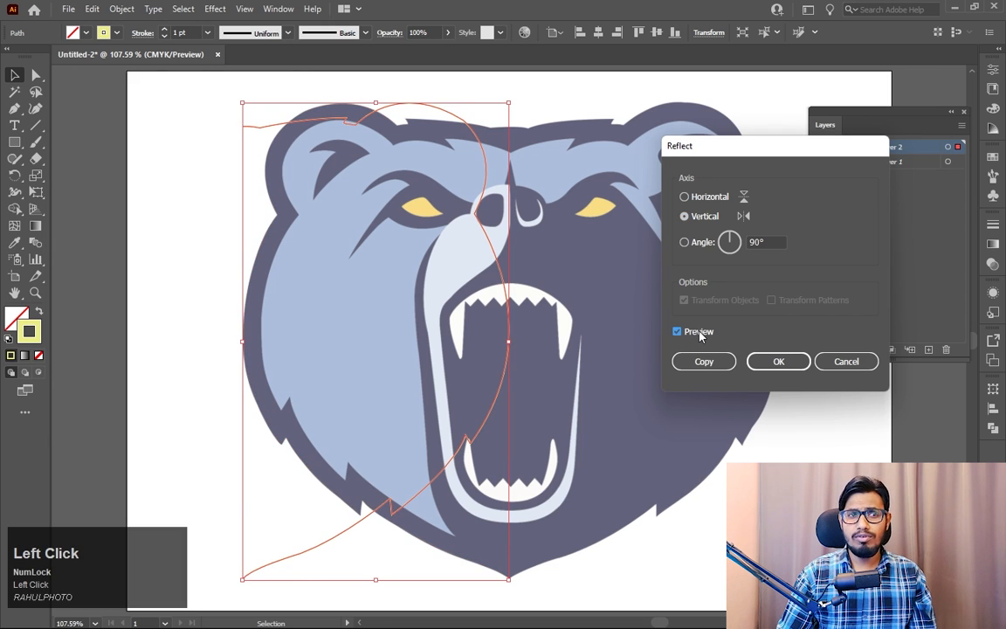
{"action": "left_click", "coordinate": [703, 362]}
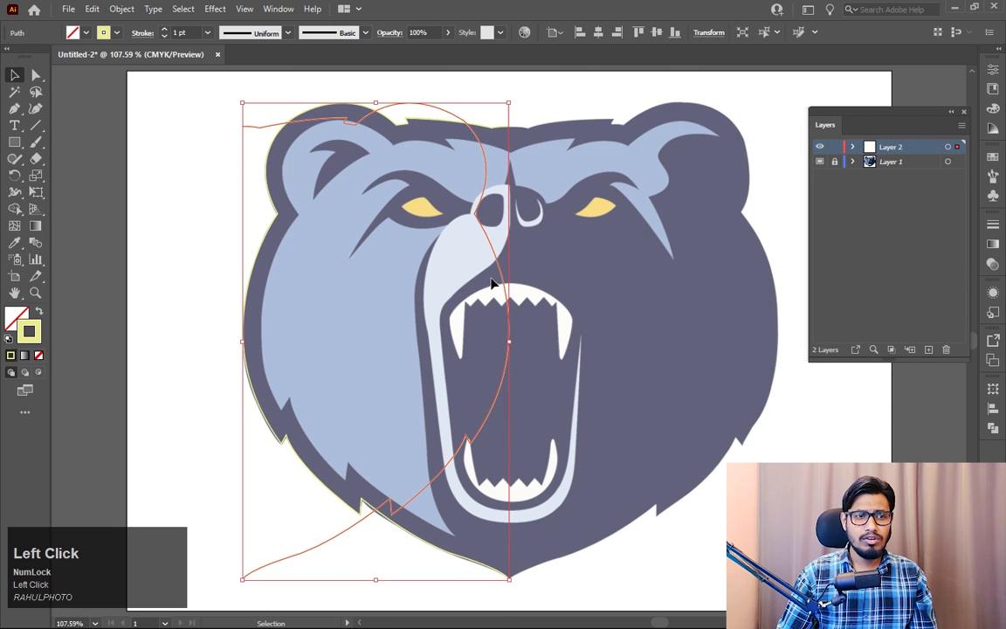
Step: Move the mirrored copy straight across until its inner edge meets the original at the centre line, then deselect it
{"action": "left_click_drag", "start_coordinate": [504, 281], "coordinate": [768, 305]}
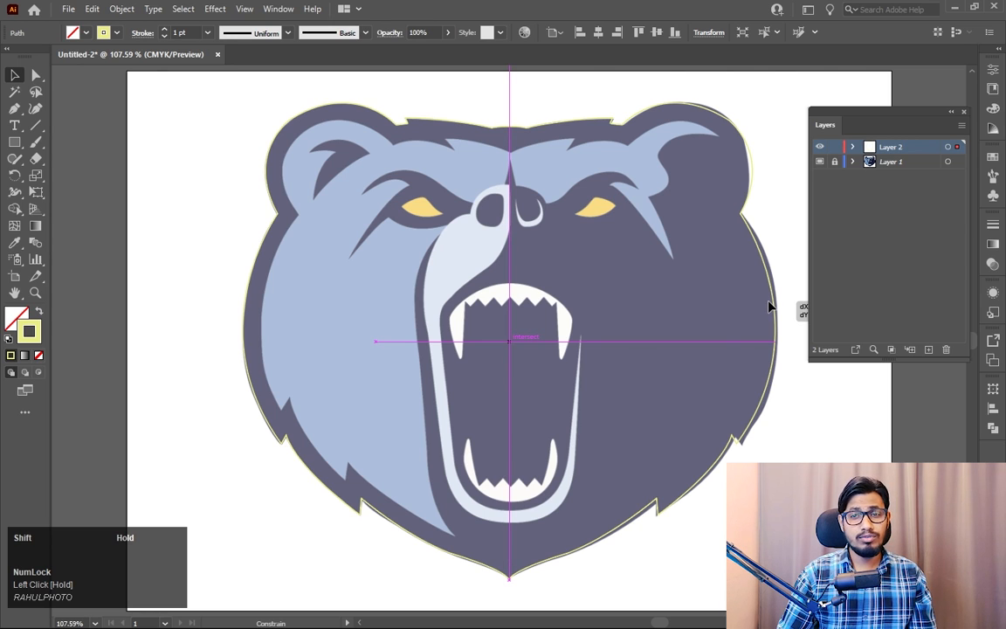
{"action": "left_click_drag", "start_coordinate": [769, 306], "coordinate": [769, 306]}
{"action": "left_click", "coordinate": [825, 393]}
Step: Examine how the two outline halves meet at the forehead's centre, selecting each half in turn
{"action": "key", "text": "z"}
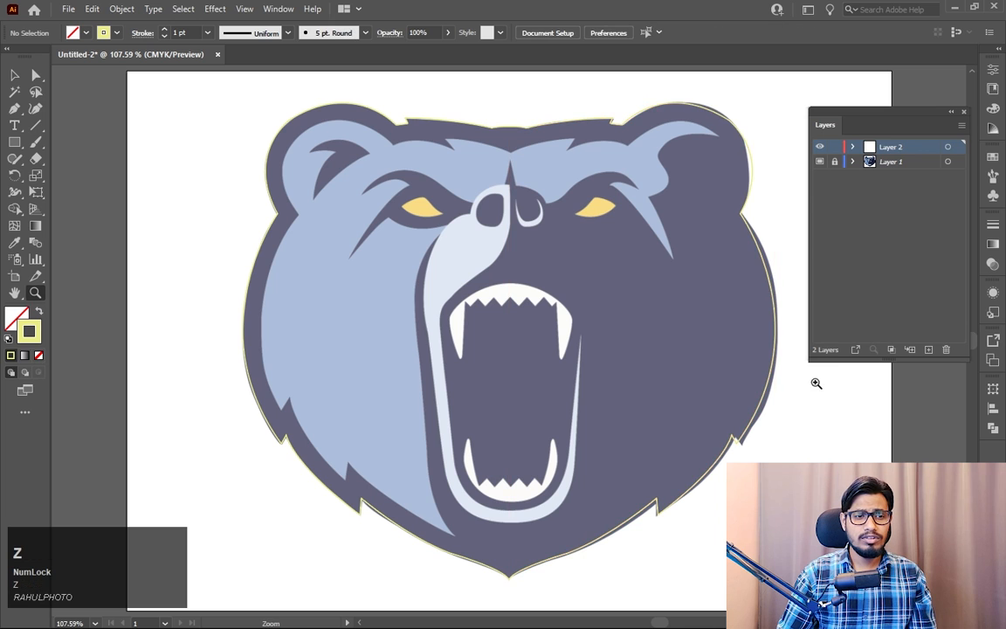
{"action": "left_click_drag", "start_coordinate": [511, 112], "coordinate": [647, 330]}
{"action": "left_click_drag", "start_coordinate": [618, 224], "coordinate": [459, 374]}
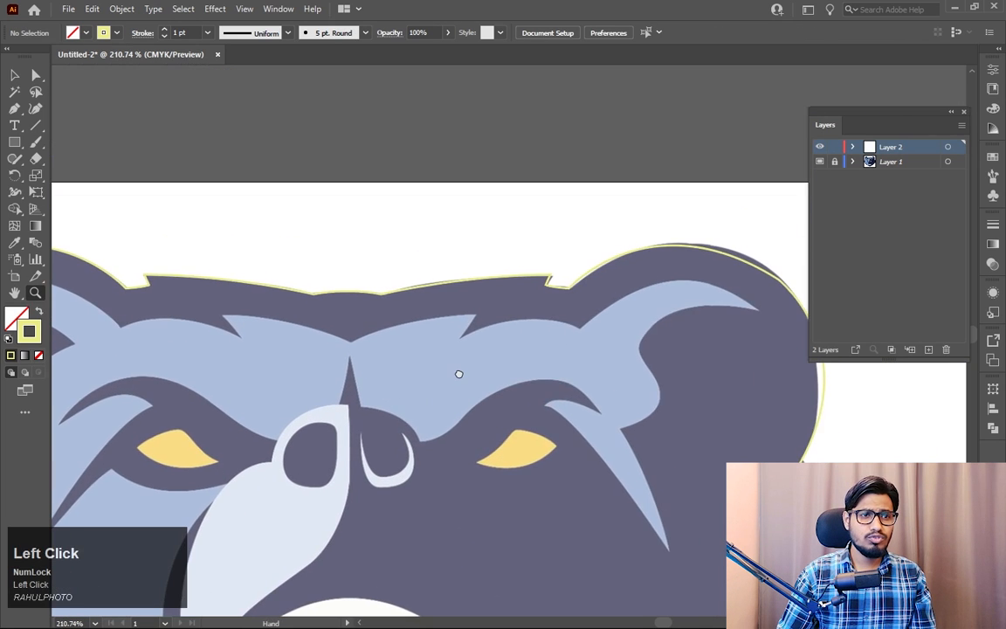
{"action": "left_click_drag", "start_coordinate": [397, 289], "coordinate": [557, 433]}
{"action": "left_click_drag", "start_coordinate": [218, 363], "coordinate": [379, 345]}
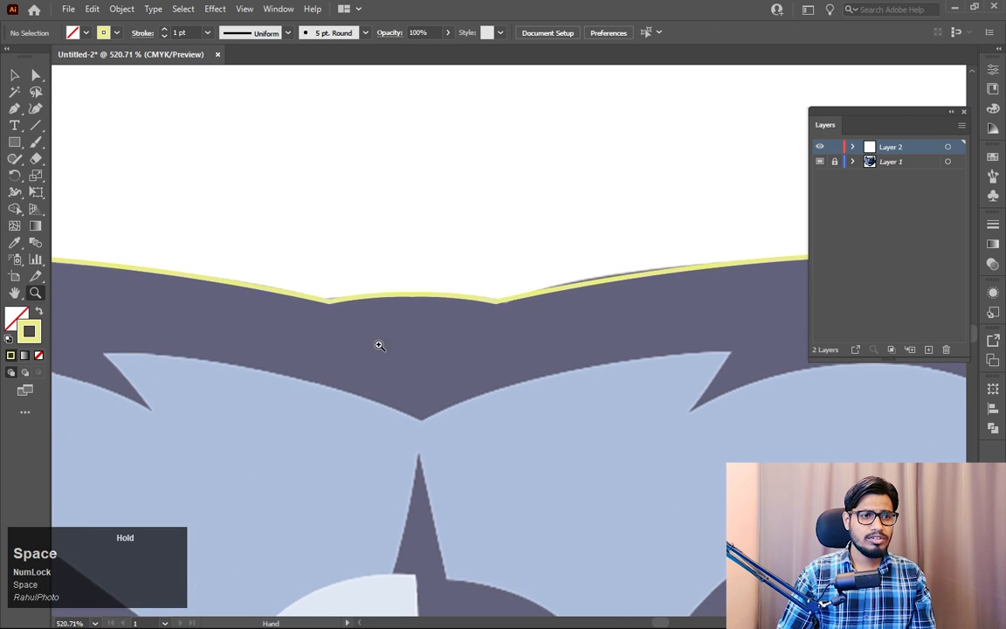
{"action": "left_click", "coordinate": [14, 77]}
{"action": "left_click", "coordinate": [561, 353]}
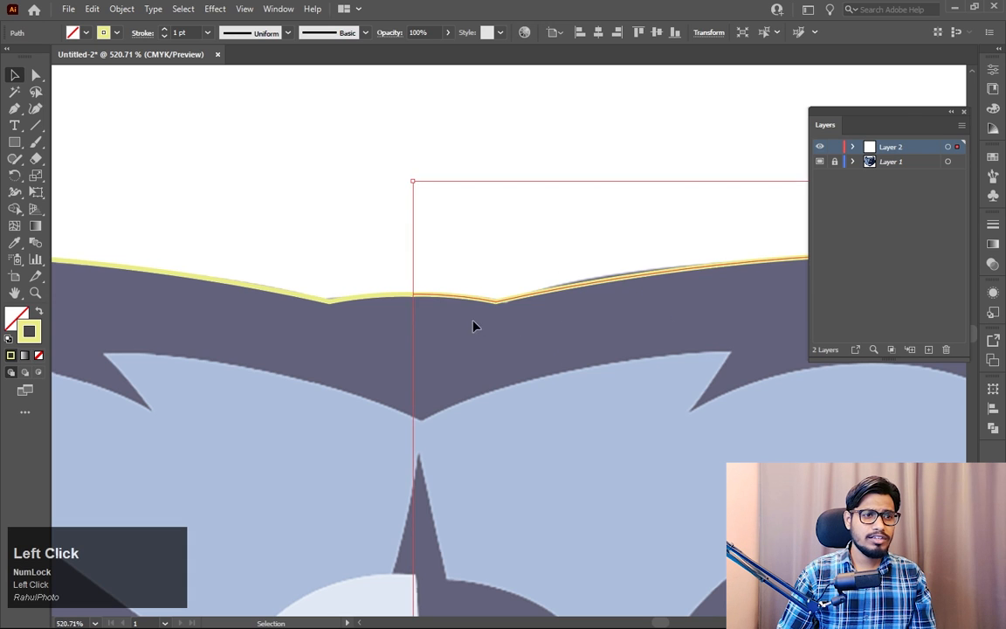
{"action": "scroll", "coordinate": [384, 257], "scroll_direction": "left", "scroll_amount": 3}
{"action": "left_click", "coordinate": [440, 344]}
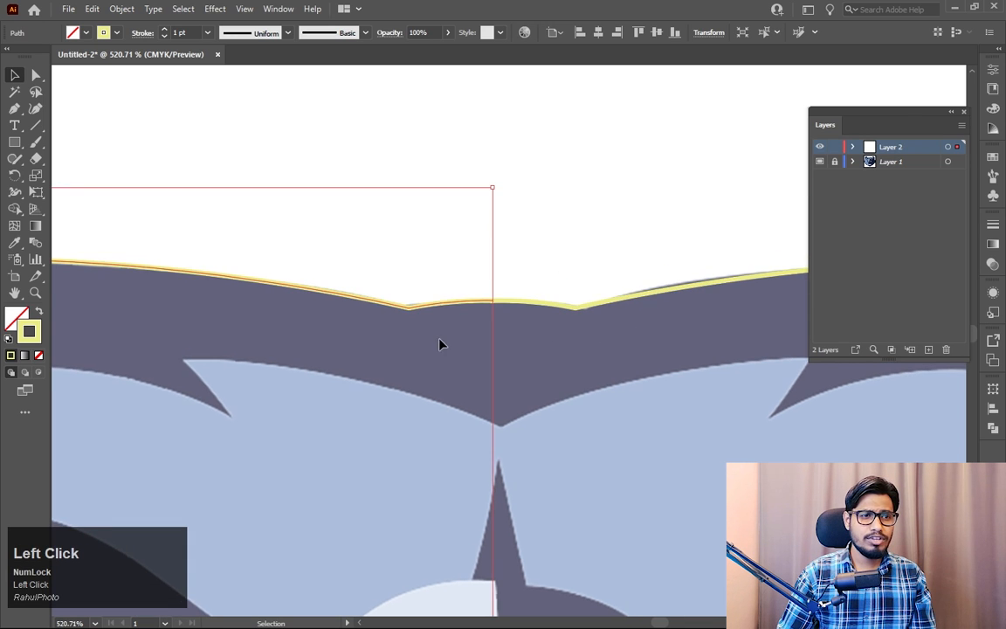
{"action": "left_click", "coordinate": [544, 258]}
Step: Average the two forehead end points on both axes and join them into one anchor
{"action": "key", "text": "z"}
{"action": "left_click_drag", "start_coordinate": [537, 278], "coordinate": [584, 373]}
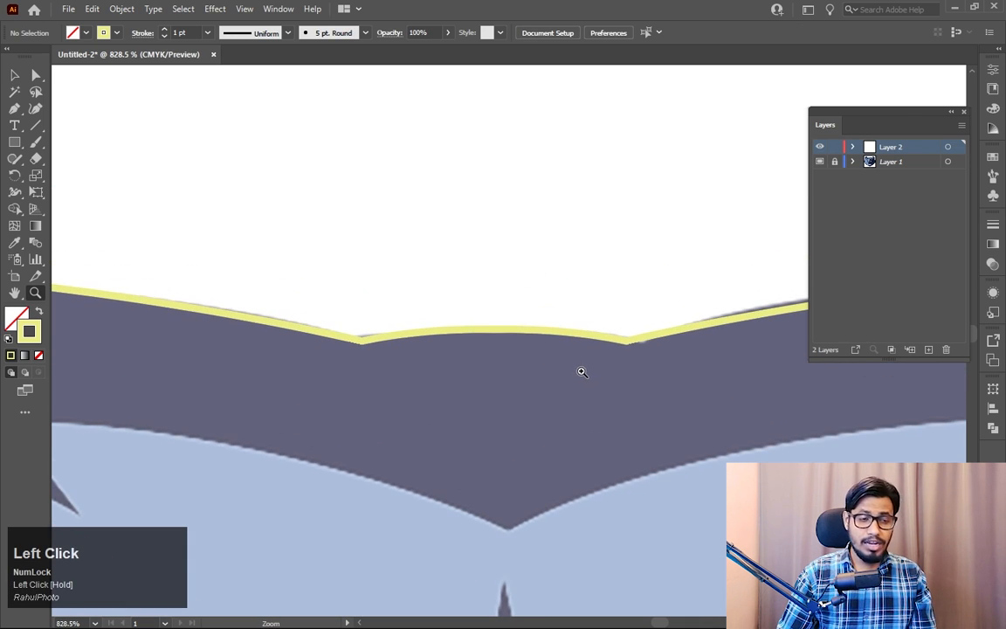
{"action": "key", "text": "a"}
{"action": "mouse_move", "coordinate": [460, 288]}
{"action": "left_mouse_down"}
{"action": "mouse_move", "coordinate": [519, 350]}
{"action": "mouse_move", "coordinate": [524, 371]}
{"action": "left_mouse_up"}
{"action": "right_click", "coordinate": [495, 330]}
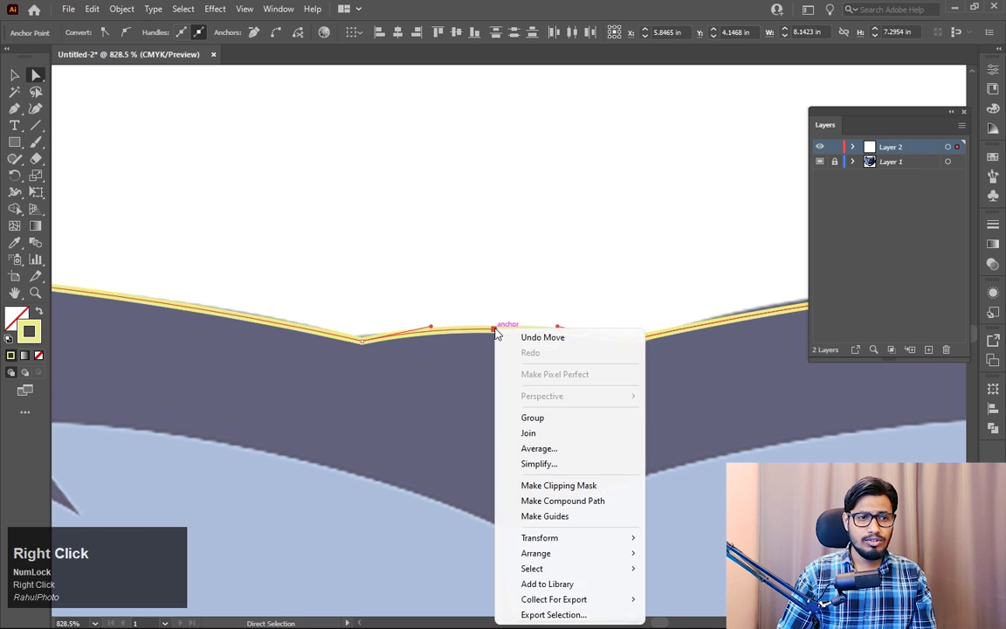
{"action": "left_click", "coordinate": [545, 446]}
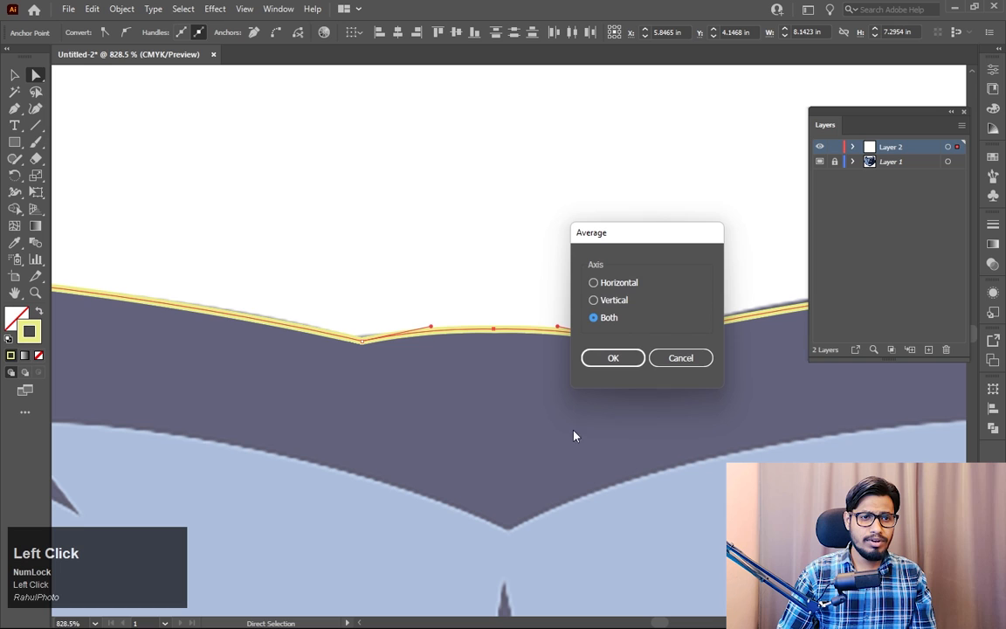
{"action": "left_click", "coordinate": [603, 357]}
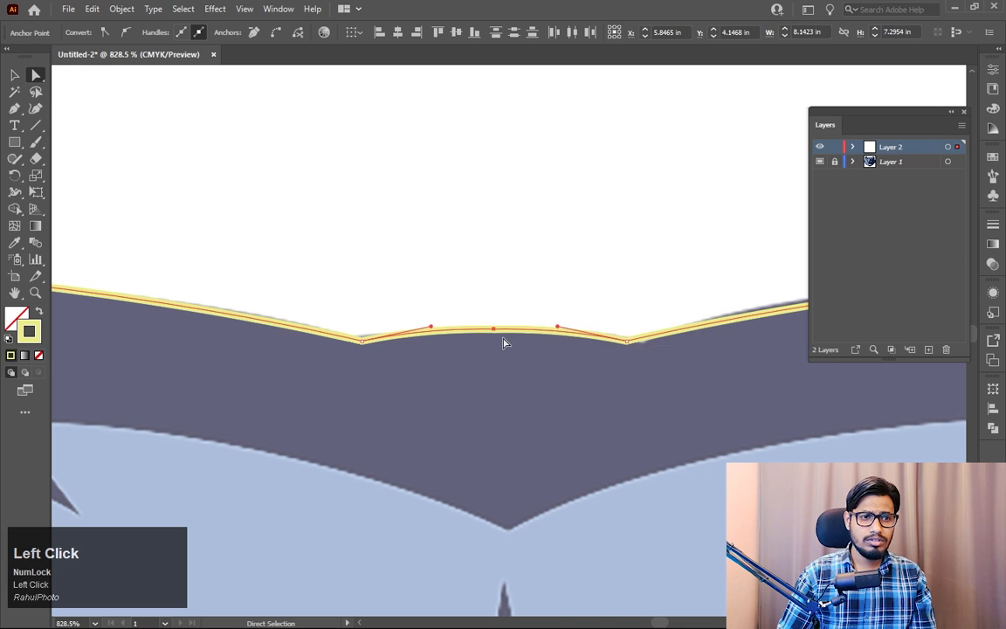
{"action": "right_click", "coordinate": [495, 331]}
{"action": "left_click", "coordinate": [557, 439]}
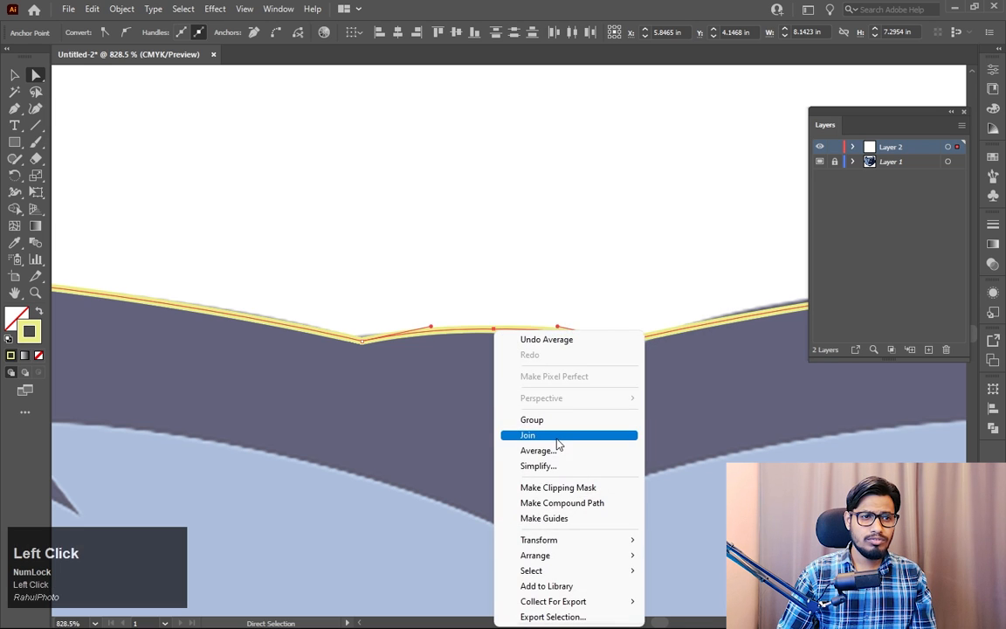
{"action": "left_click", "coordinate": [549, 285]}
Step: Average and join the two end points at the chin's tip as a corner point, then deselect the outline
{"action": "key", "text": "z"}
{"action": "left_click_drag", "start_coordinate": [563, 340], "coordinate": [327, 258]}
{"action": "key", "text": "space"}
{"action": "left_click_drag", "start_coordinate": [454, 542], "coordinate": [464, 173]}
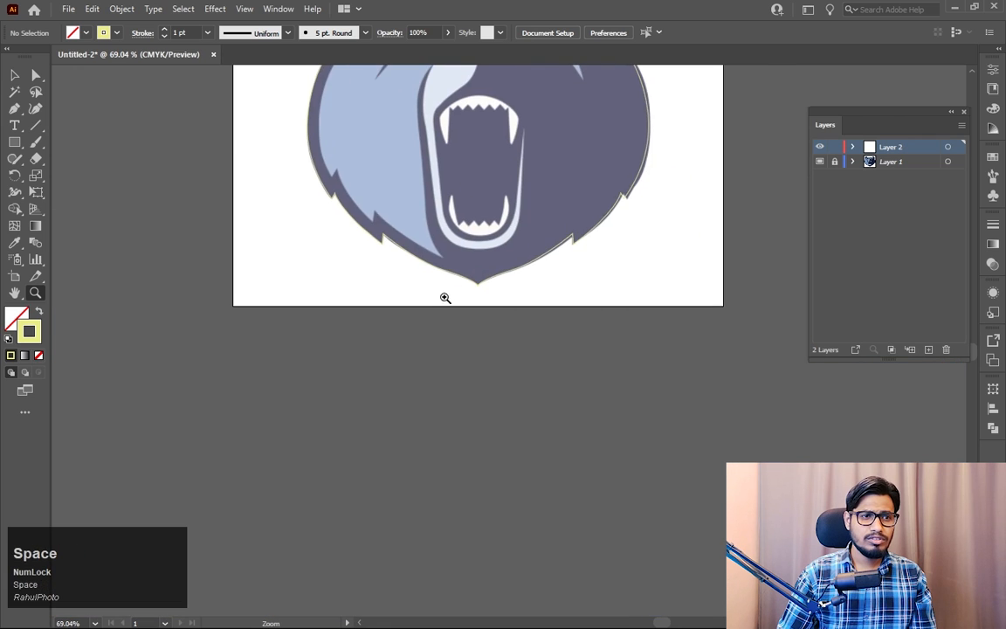
{"action": "left_click_drag", "start_coordinate": [447, 295], "coordinate": [503, 377]}
{"action": "key", "text": "a"}
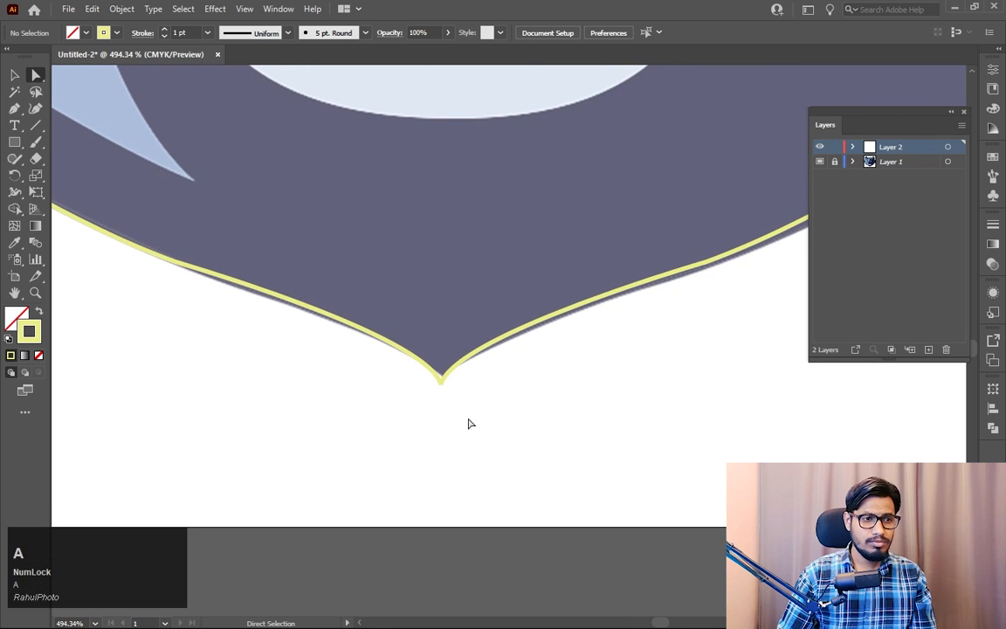
{"action": "left_click_drag", "start_coordinate": [417, 409], "coordinate": [471, 369]}
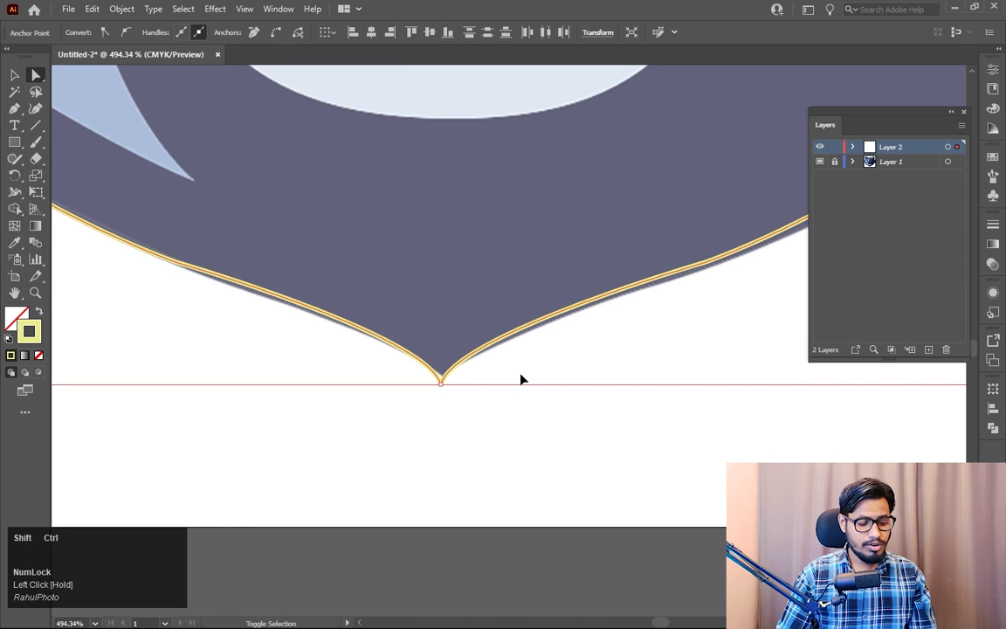
{"action": "key", "text": "ctrl+shift+alt+j"}
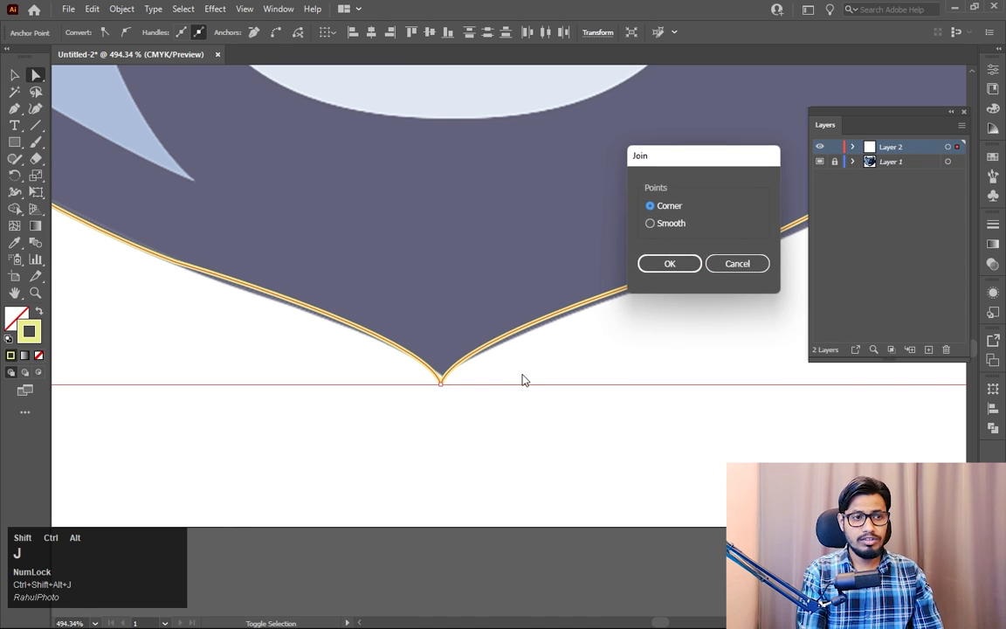
{"action": "left_click", "coordinate": [668, 267]}
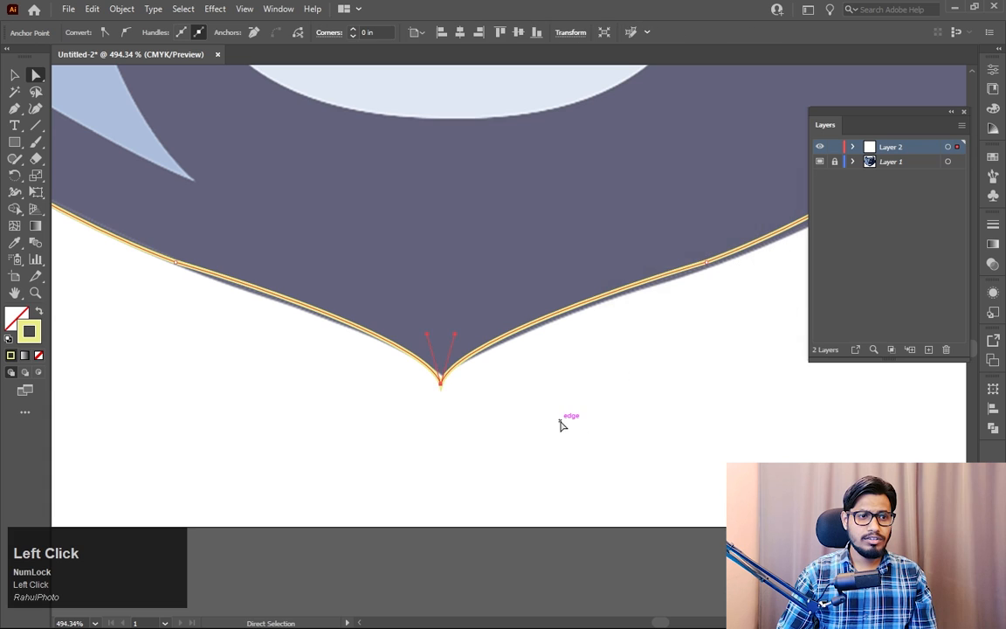
{"action": "left_click", "coordinate": [559, 423]}
Step: Move the joined head outline sideways to test it as one shape, then undo the move
{"action": "key", "text": "z"}
{"action": "left_click_drag", "start_coordinate": [561, 360], "coordinate": [391, 325]}
{"action": "left_click_drag", "start_coordinate": [576, 259], "coordinate": [691, 375]}
{"action": "left_click", "coordinate": [14, 75]}
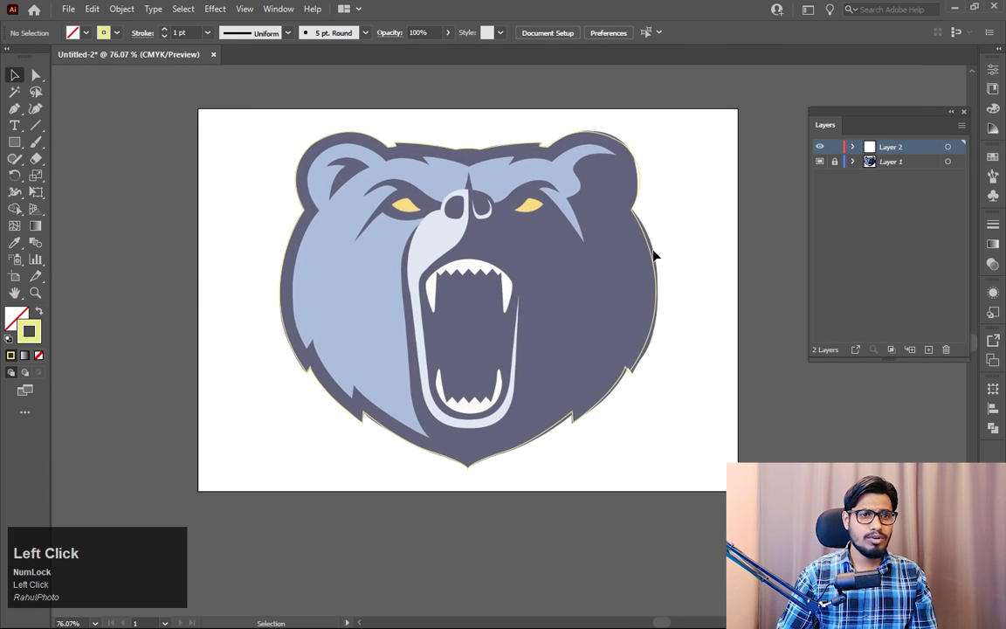
{"action": "left_click_drag", "start_coordinate": [655, 255], "coordinate": [718, 252]}
{"action": "key", "text": "ctrl+z"}
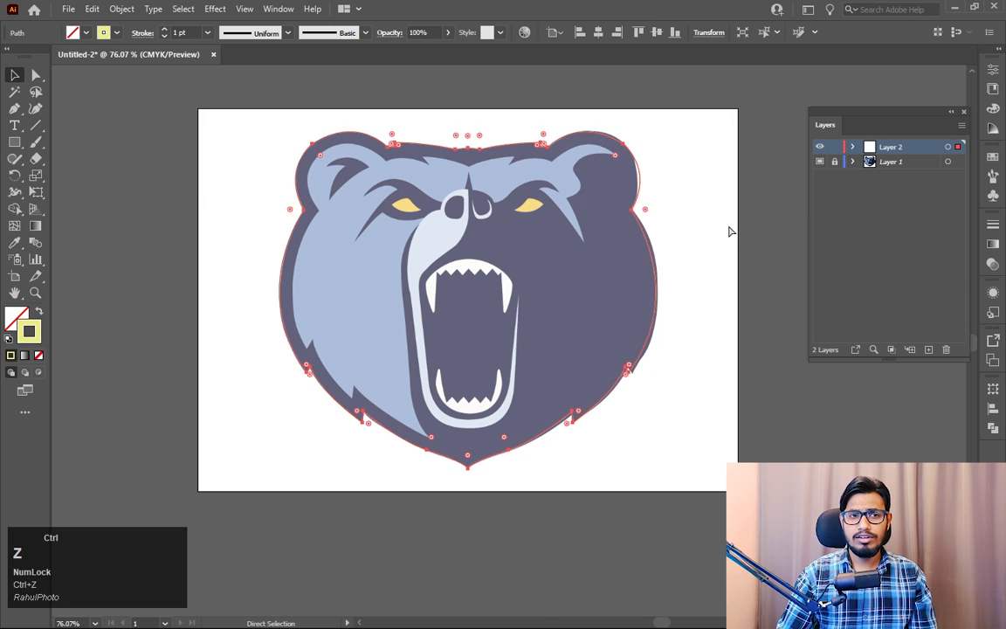
Step: Reposition the right cheek's upper fur spike and notch onto the template, and adjust the lower spike's curve handle to follow the fur edge
{"action": "key", "text": "z"}
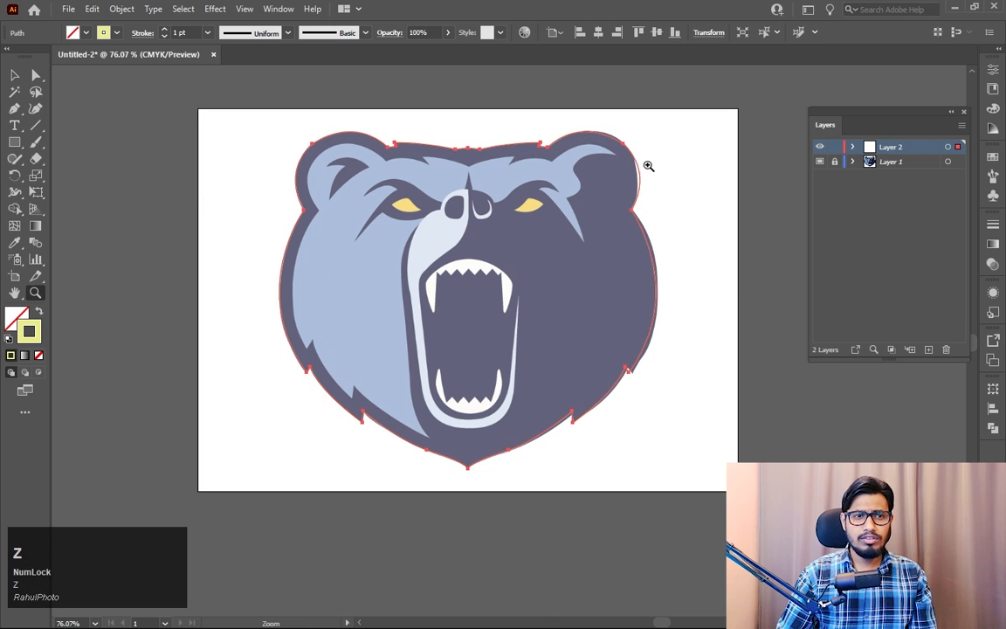
{"action": "left_click", "coordinate": [571, 419]}
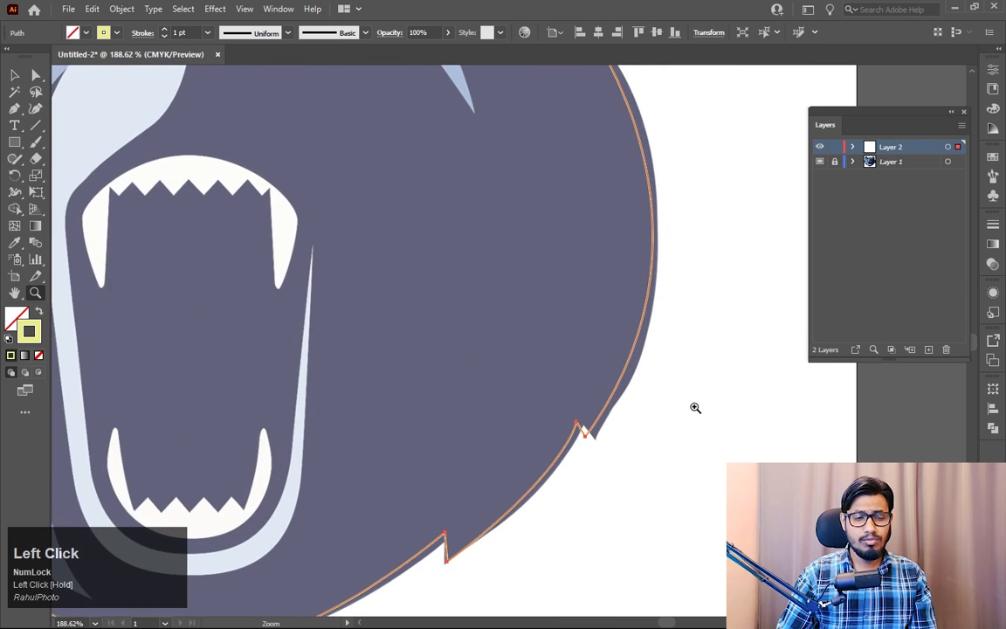
{"action": "left_click_drag", "start_coordinate": [695, 407], "coordinate": [669, 379]}
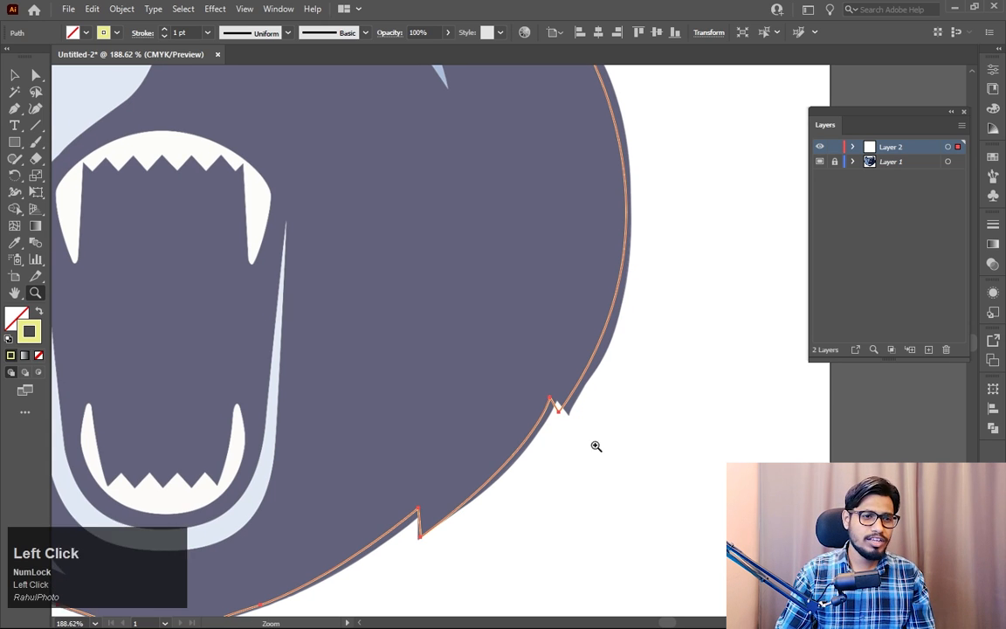
{"action": "left_click_drag", "start_coordinate": [594, 444], "coordinate": [632, 495]}
{"action": "key", "text": "a"}
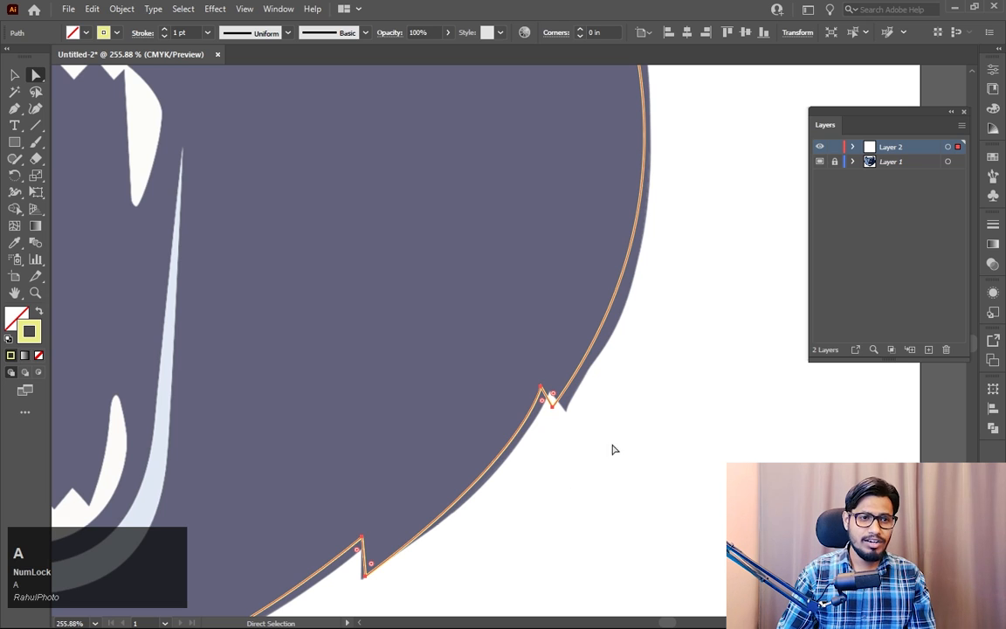
{"action": "left_click_drag", "start_coordinate": [612, 448], "coordinate": [535, 389]}
{"action": "mouse_move", "coordinate": [552, 406]}
{"action": "left_mouse_down"}
{"action": "mouse_move", "coordinate": [567, 416]}
{"action": "mouse_move", "coordinate": [549, 388]}
{"action": "left_mouse_up"}
{"action": "key", "text": "ctrl+z"}
{"action": "left_click", "coordinate": [542, 389]}
{"action": "left_click_drag", "start_coordinate": [529, 481], "coordinate": [566, 403]}
{"action": "left_click_drag", "start_coordinate": [489, 512], "coordinate": [692, 409]}
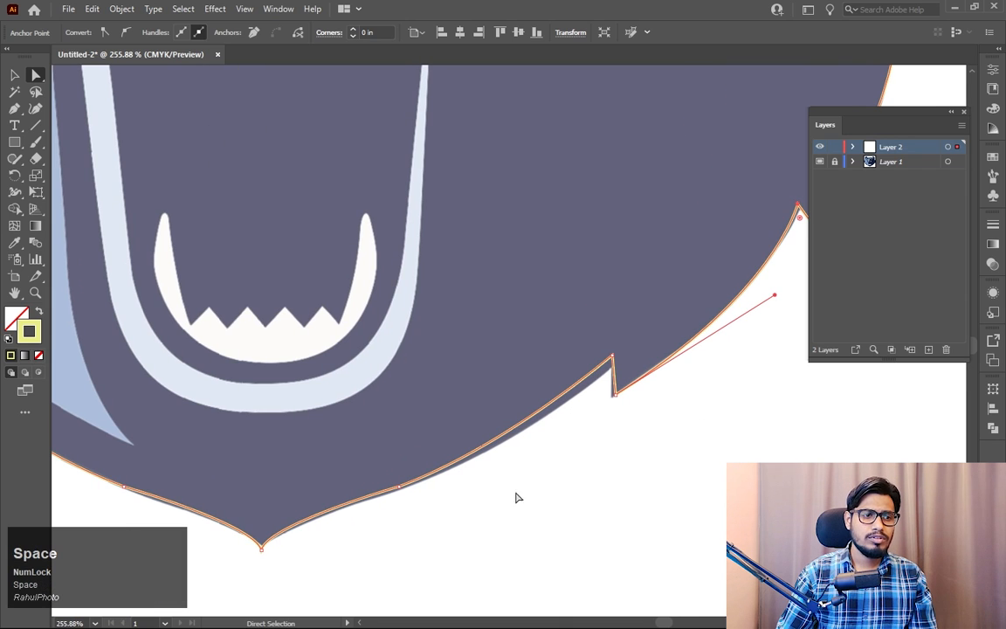
Step: Fit the lower fur notch on the right cheek, the point below the right ear and the cheek curve to the template
{"action": "left_click_drag", "start_coordinate": [601, 330], "coordinate": [613, 398]}
{"action": "key", "text": "space"}
{"action": "left_click_drag", "start_coordinate": [691, 429], "coordinate": [500, 310]}
{"action": "left_click", "coordinate": [503, 320]}
{"action": "key", "text": "space"}
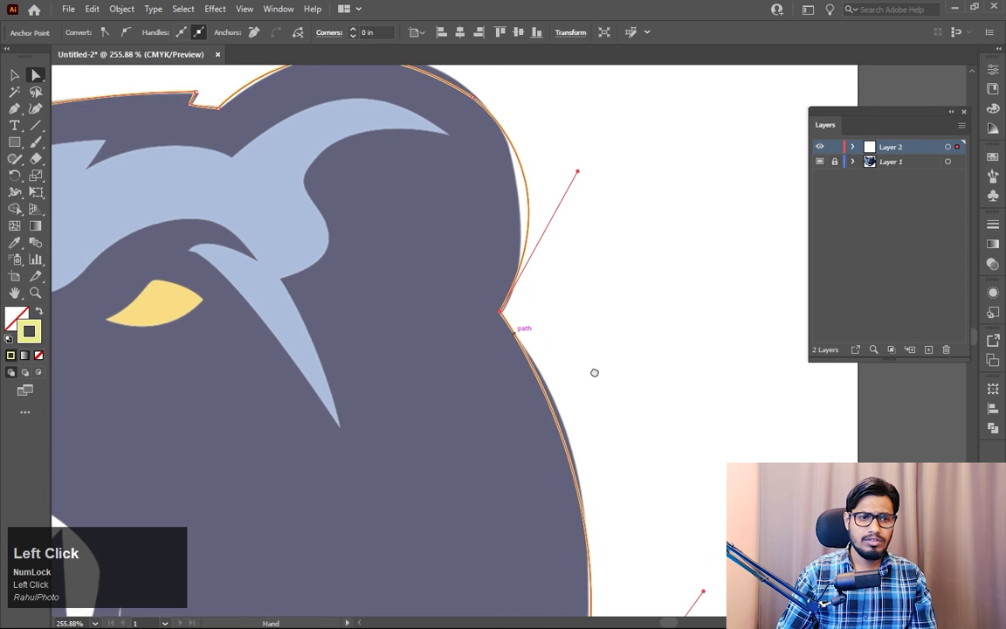
{"action": "left_click_drag", "start_coordinate": [594, 373], "coordinate": [558, 232]}
{"action": "mouse_move", "coordinate": [667, 453]}
{"action": "left_mouse_down"}
{"action": "mouse_move", "coordinate": [673, 428]}
{"action": "mouse_move", "coordinate": [663, 418]}
{"action": "mouse_move", "coordinate": [671, 444]}
{"action": "left_mouse_up"}
Step: Reposition the right ear's upper outer anchor and adjust the handles at the ear's base and top to follow the template
{"action": "key", "text": "space"}
{"action": "left_click_drag", "start_coordinate": [621, 226], "coordinate": [720, 528]}
{"action": "left_click_drag", "start_coordinate": [535, 259], "coordinate": [525, 249]}
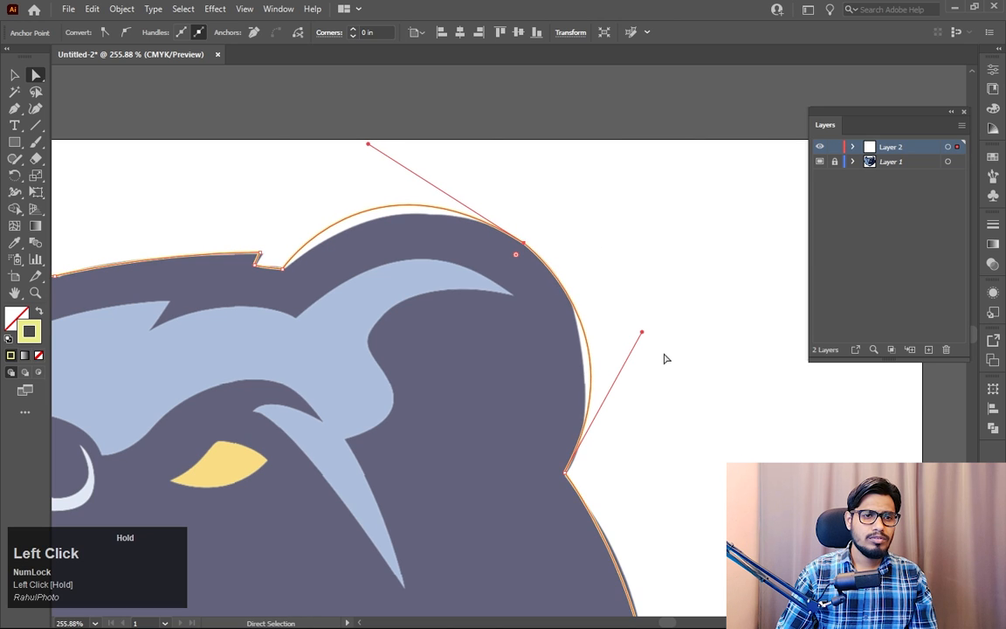
{"action": "left_click_drag", "start_coordinate": [641, 334], "coordinate": [626, 317]}
{"action": "left_click_drag", "start_coordinate": [512, 201], "coordinate": [633, 244]}
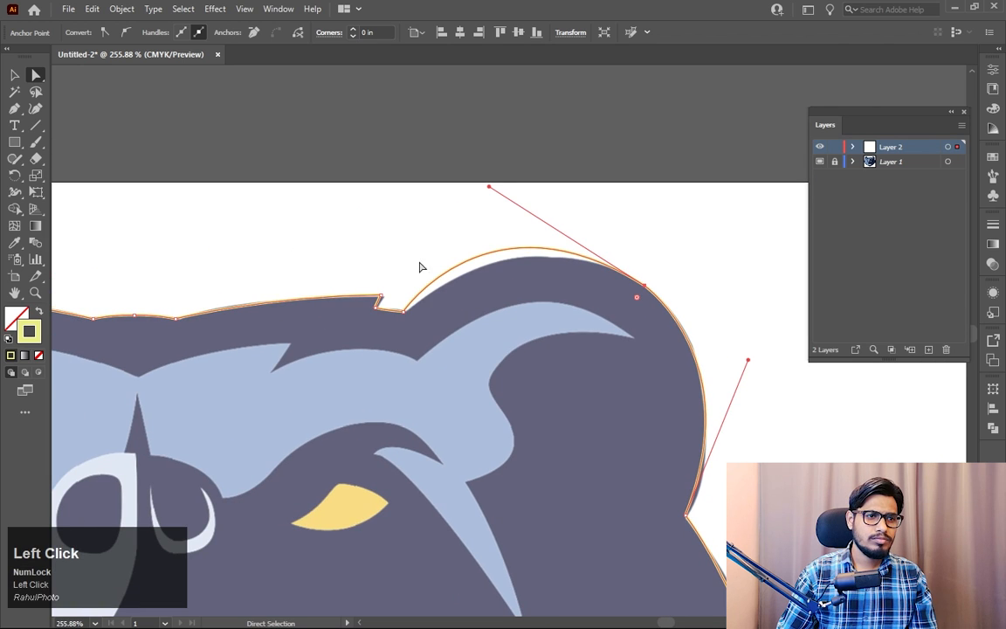
{"action": "left_click_drag", "start_coordinate": [491, 188], "coordinate": [505, 210]}
Step: Fine-tune the anchor at the right ear's inner base against the template, then deselect the outline
{"action": "left_click_drag", "start_coordinate": [397, 233], "coordinate": [607, 240]}
{"action": "key", "text": "z"}
{"action": "left_click", "coordinate": [620, 286]}
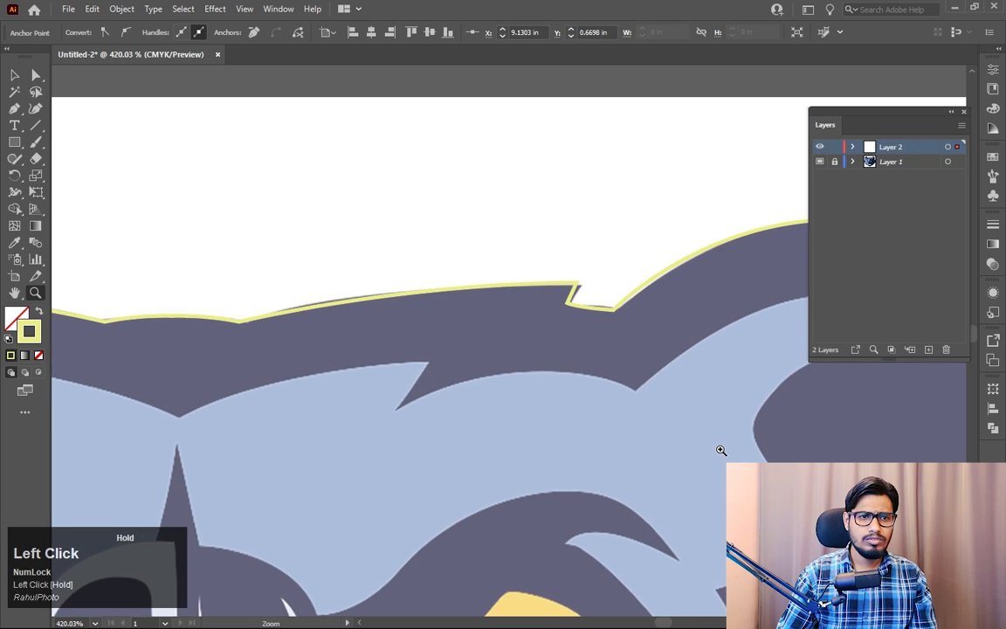
{"action": "key", "text": "a"}
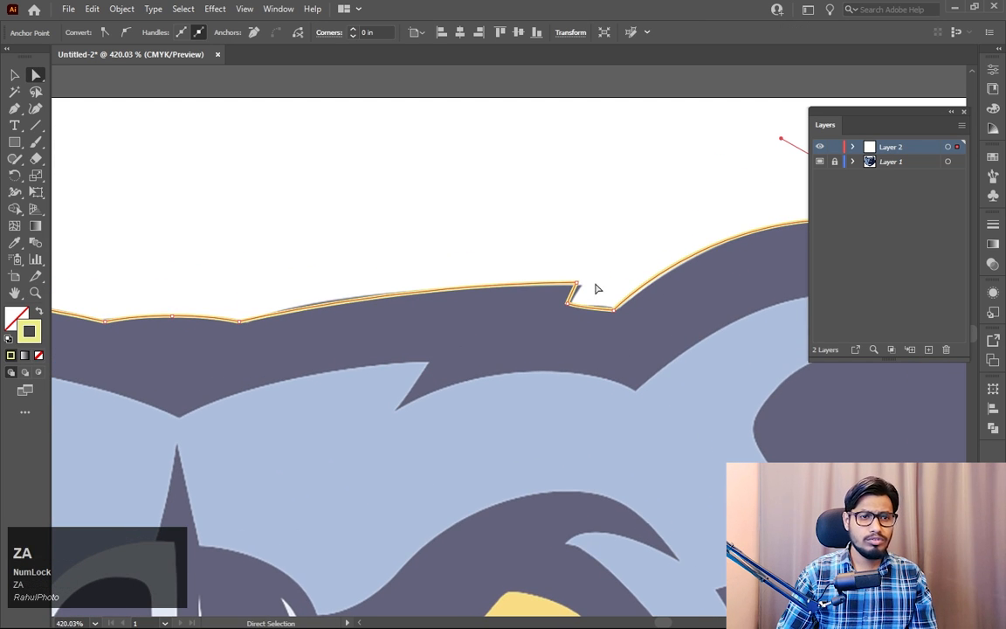
{"action": "left_click", "coordinate": [613, 309]}
{"action": "left_click_drag", "start_coordinate": [612, 310], "coordinate": [373, 234]}
{"action": "left_click", "coordinate": [614, 269]}
Step: Adjust the curve handle on the right half of the forehead to match the template edge, then deselect the outline
{"action": "key", "text": "z"}
{"action": "left_click_drag", "start_coordinate": [451, 243], "coordinate": [618, 360]}
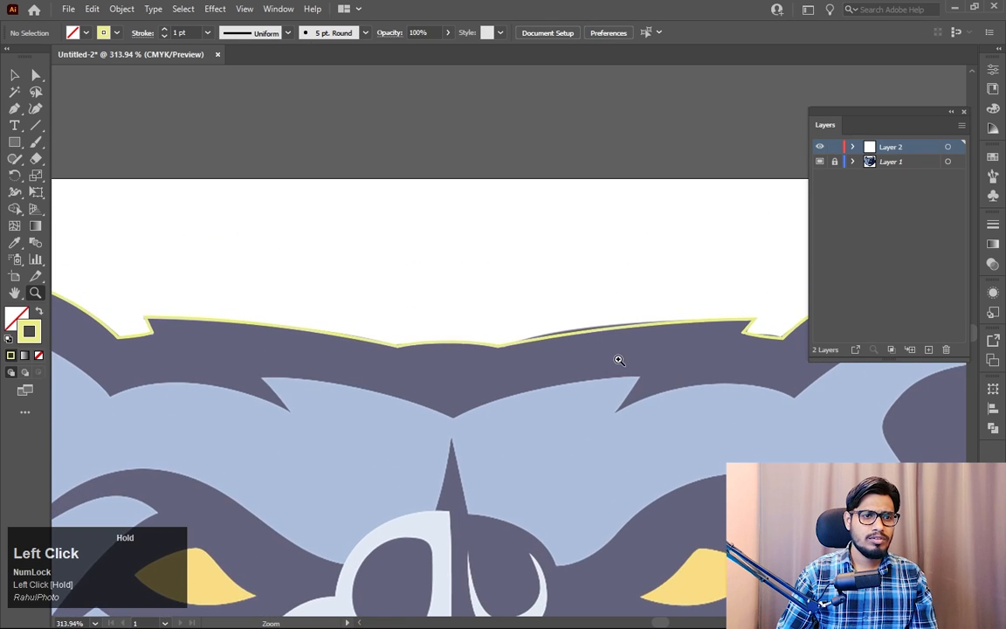
{"action": "key", "text": "a"}
{"action": "left_click", "coordinate": [625, 336]}
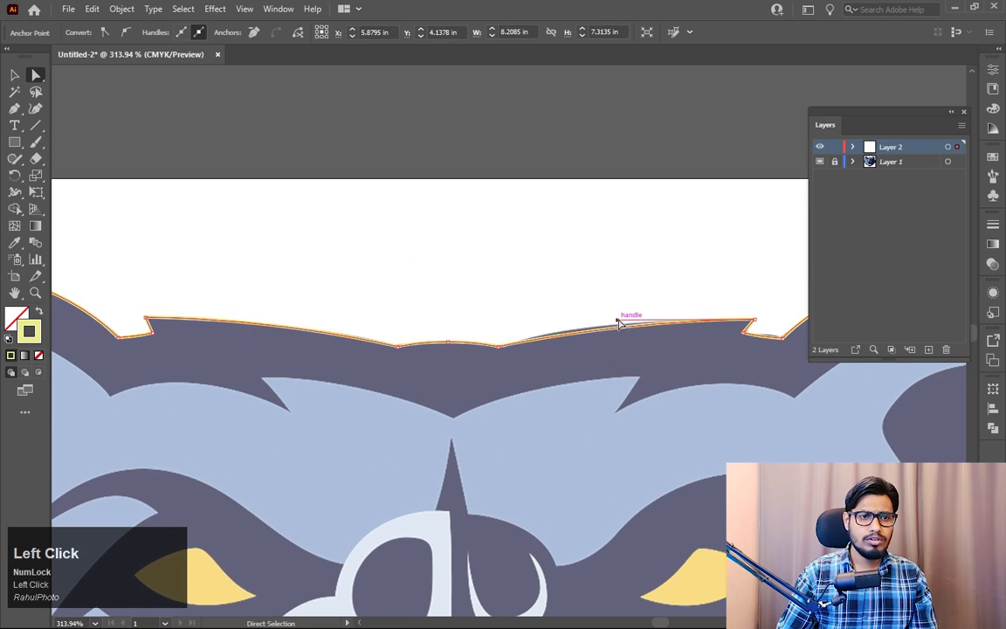
{"action": "left_click_drag", "start_coordinate": [597, 316], "coordinate": [420, 298]}
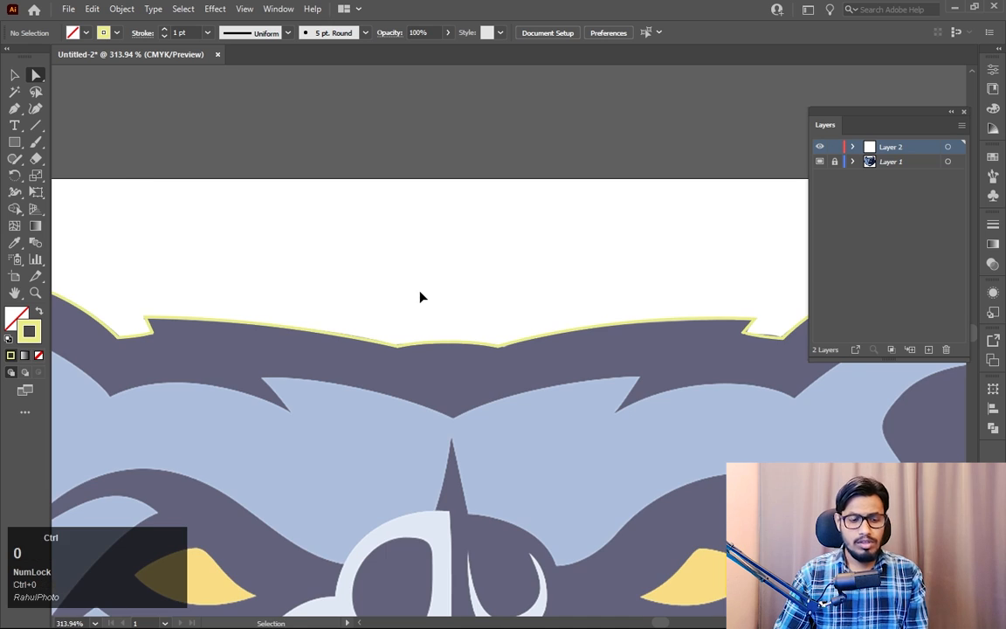
{"action": "key", "text": "ctrl+0"}
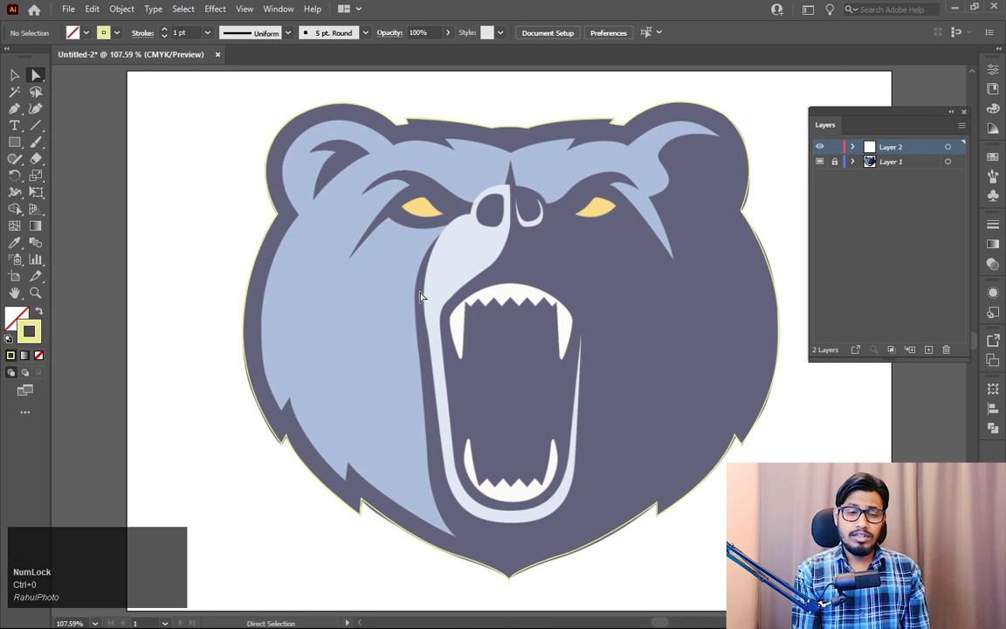
Step: Hide Layer 2 with the finished head outline and add a new layer for the inner shapes
{"action": "left_click", "coordinate": [15, 73]}
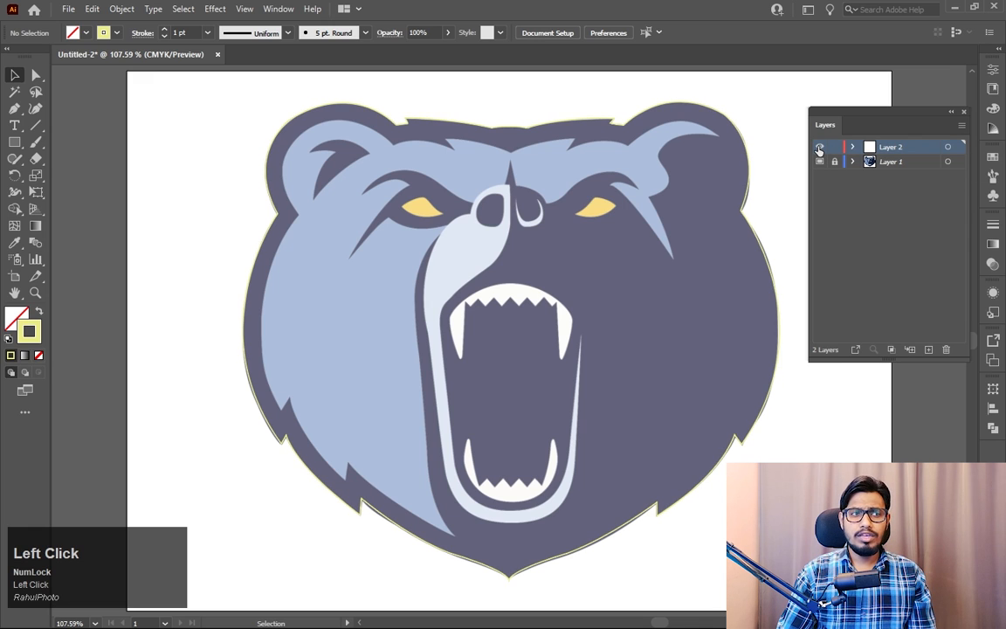
{"action": "left_click", "coordinate": [819, 148]}
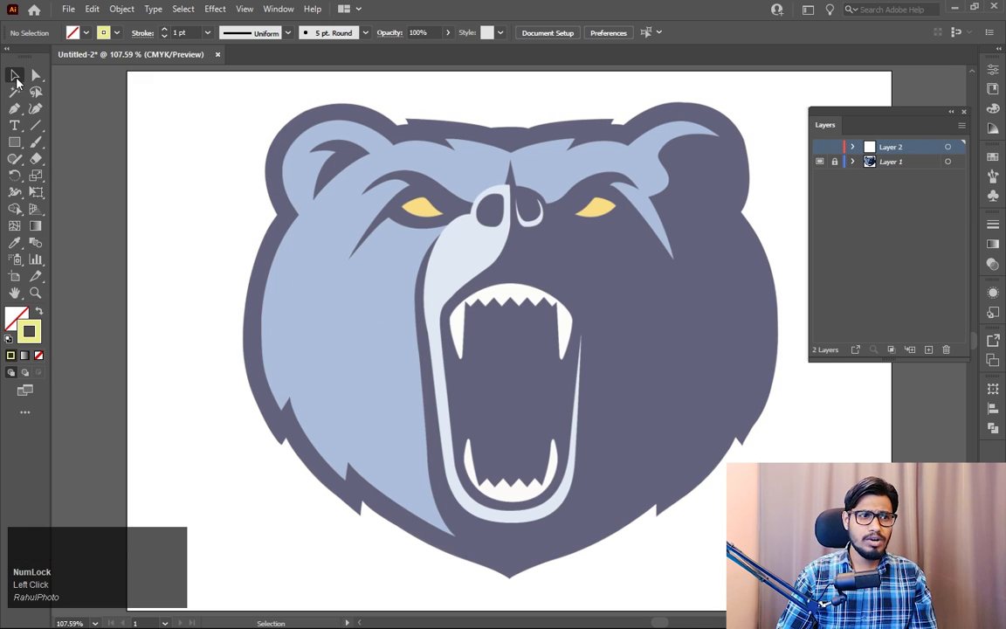
{"action": "left_click", "coordinate": [928, 350]}
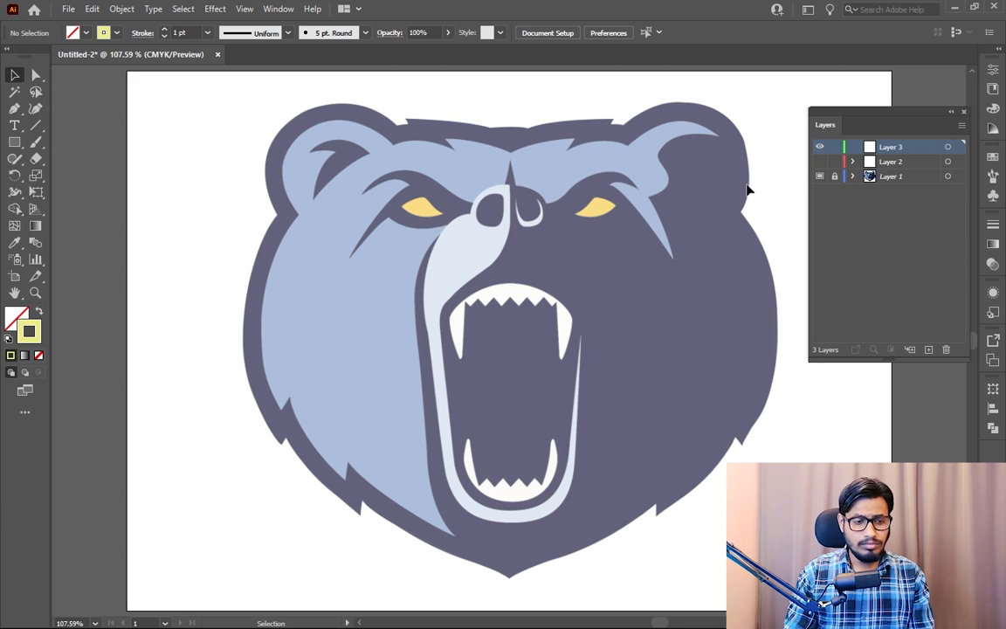
Step: Start a Pen path at the light-blue face area's lower tip and curve it to the lower fur spike, ending in a corner
{"action": "key", "text": "p"}
{"action": "key", "text": "ctrl+plus"}
{"action": "key", "text": "ctrl+plus"}
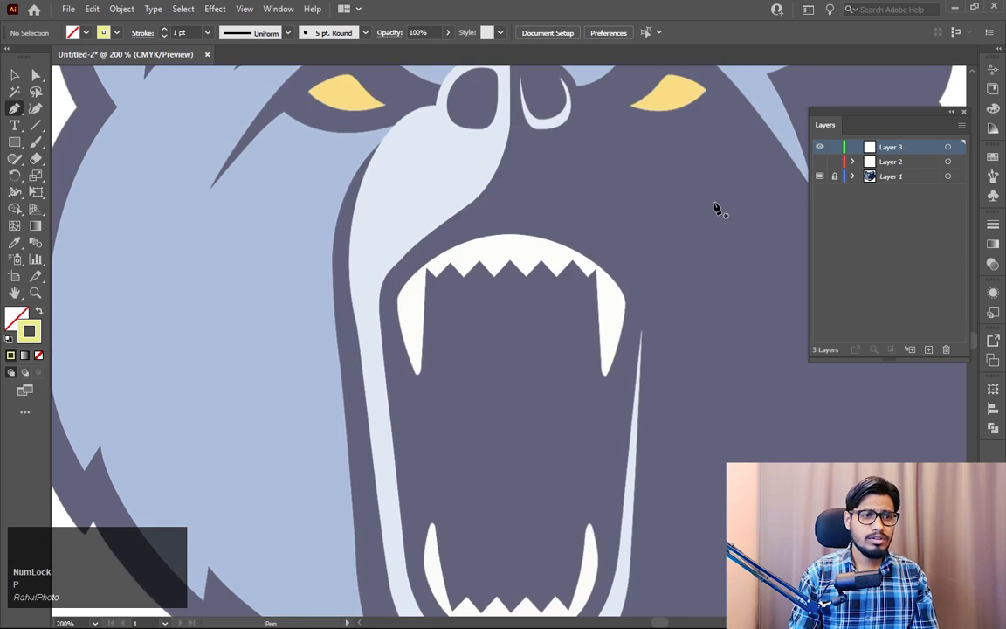
{"action": "key", "text": "space"}
{"action": "left_click_drag", "start_coordinate": [438, 511], "coordinate": [565, 230]}
{"action": "key", "text": "ctrl+plus"}
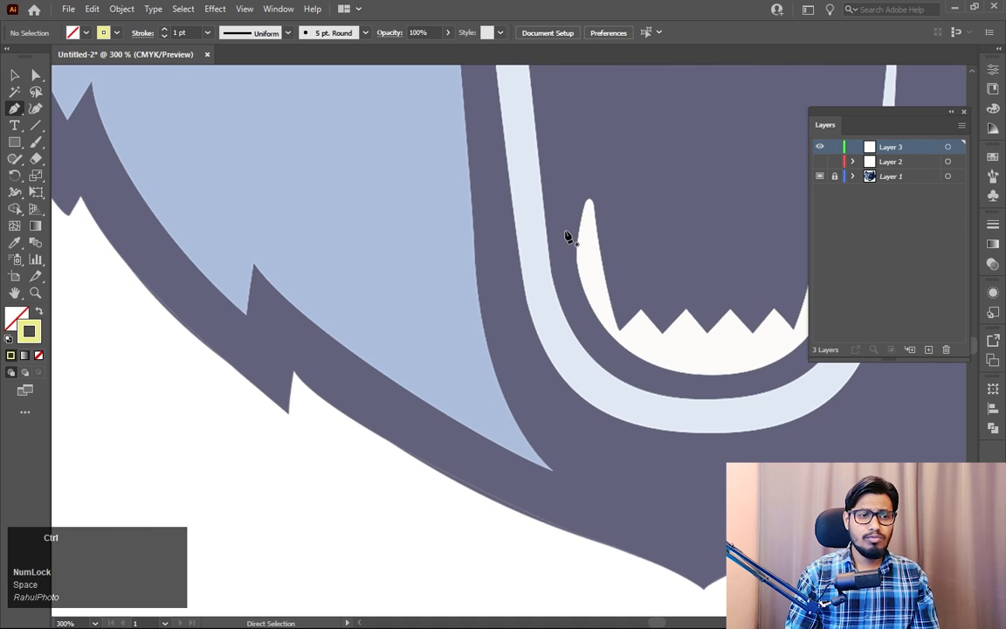
{"action": "left_click", "coordinate": [551, 475]}
{"action": "key", "text": "space"}
{"action": "left_click_drag", "start_coordinate": [409, 432], "coordinate": [563, 456]}
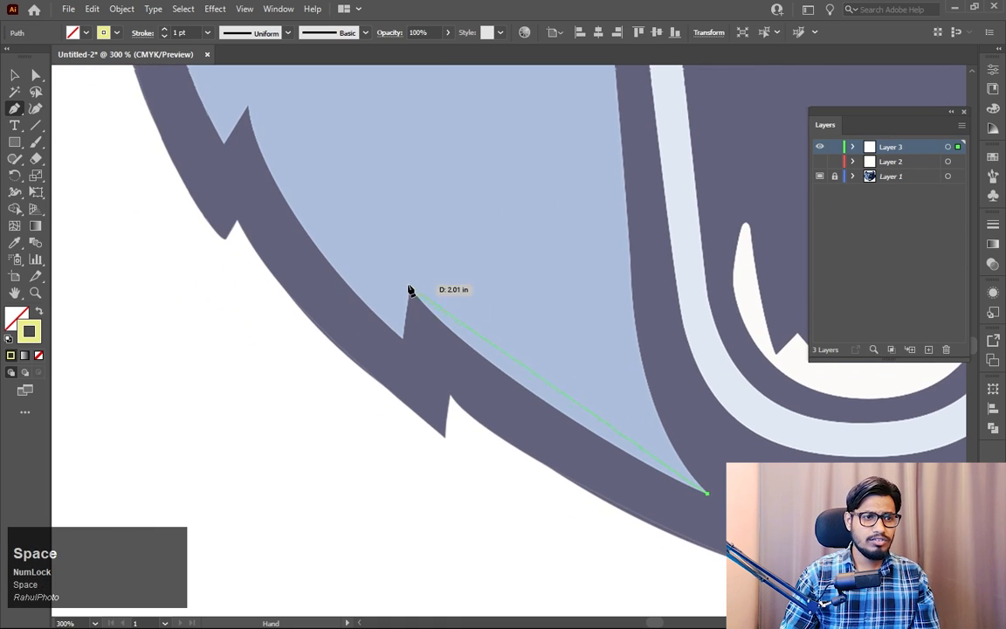
{"action": "left_click_drag", "start_coordinate": [411, 290], "coordinate": [393, 264]}
{"action": "left_click_drag", "start_coordinate": [344, 214], "coordinate": [338, 198]}
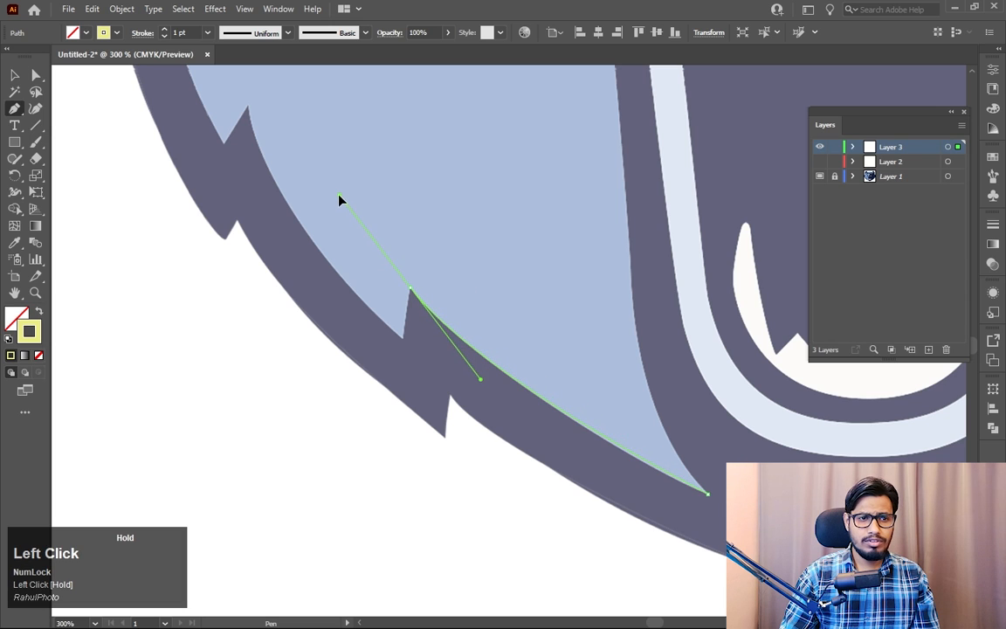
{"action": "key", "text": "alt"}
{"action": "left_click", "coordinate": [410, 293], "text": "alt"}
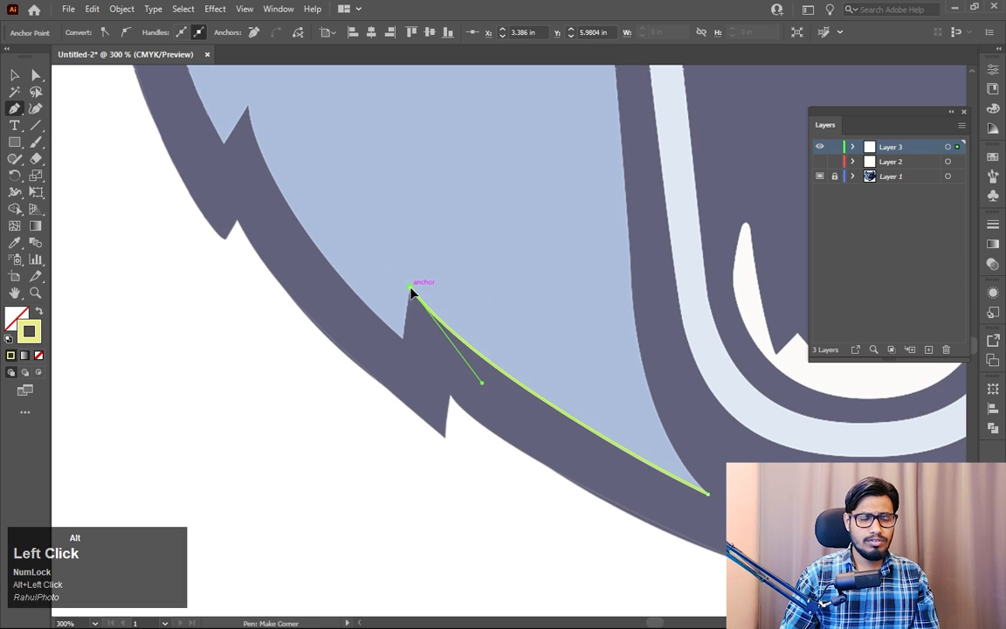
Step: Continue the path through the lower fur notch, along the cheek to the upper spike as a corner, and into the next notch
{"action": "key", "text": "space"}
{"action": "left_click_drag", "start_coordinate": [405, 343], "coordinate": [538, 552]}
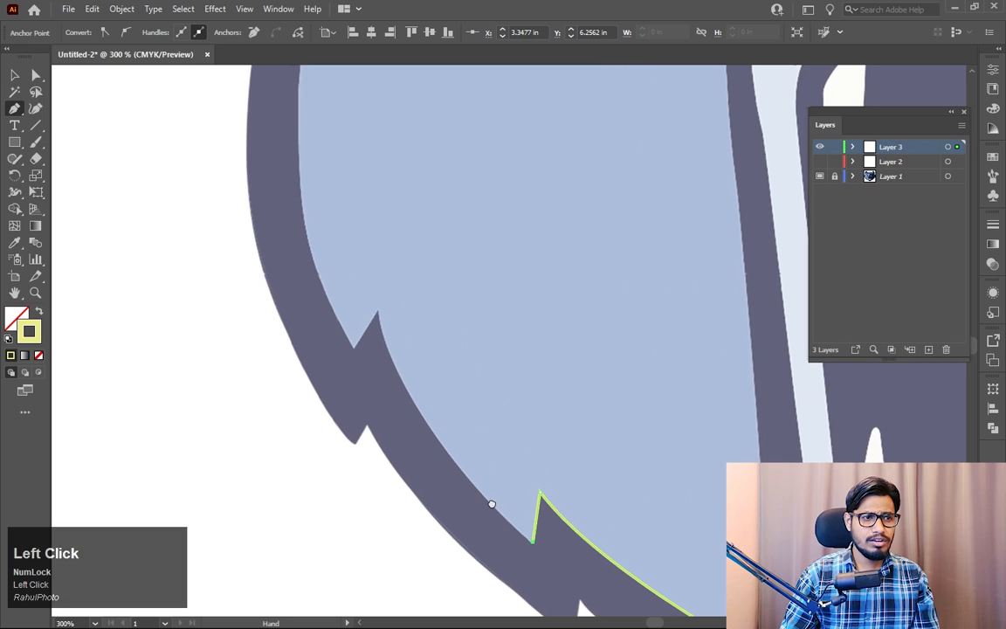
{"action": "left_click_drag", "start_coordinate": [381, 321], "coordinate": [367, 254]}
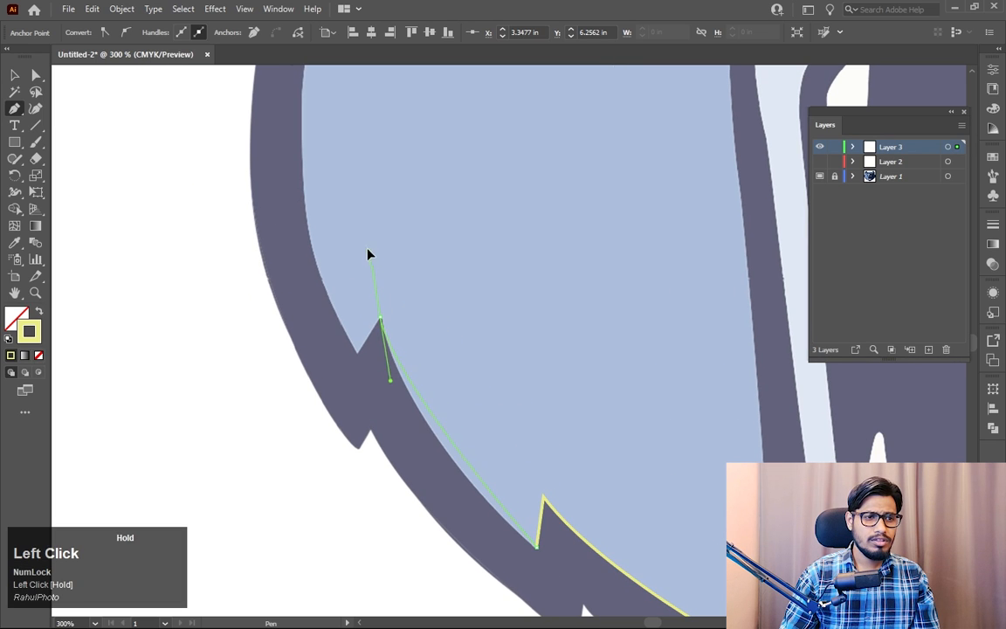
{"action": "left_click_drag", "start_coordinate": [354, 204], "coordinate": [359, 202]}
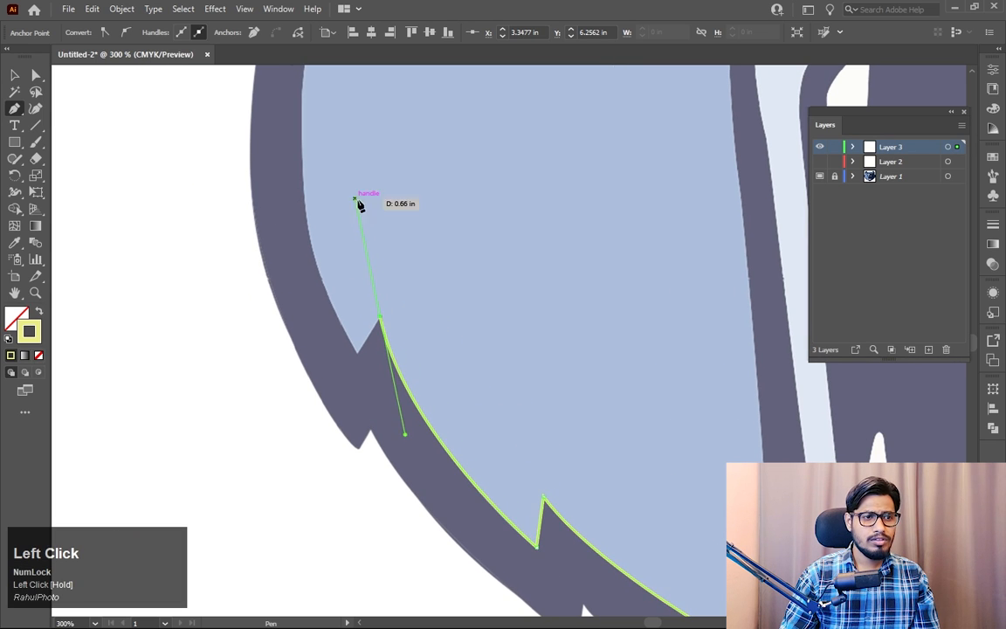
{"action": "left_click", "coordinate": [381, 321], "text": "alt"}
{"action": "left_click", "coordinate": [357, 354]}
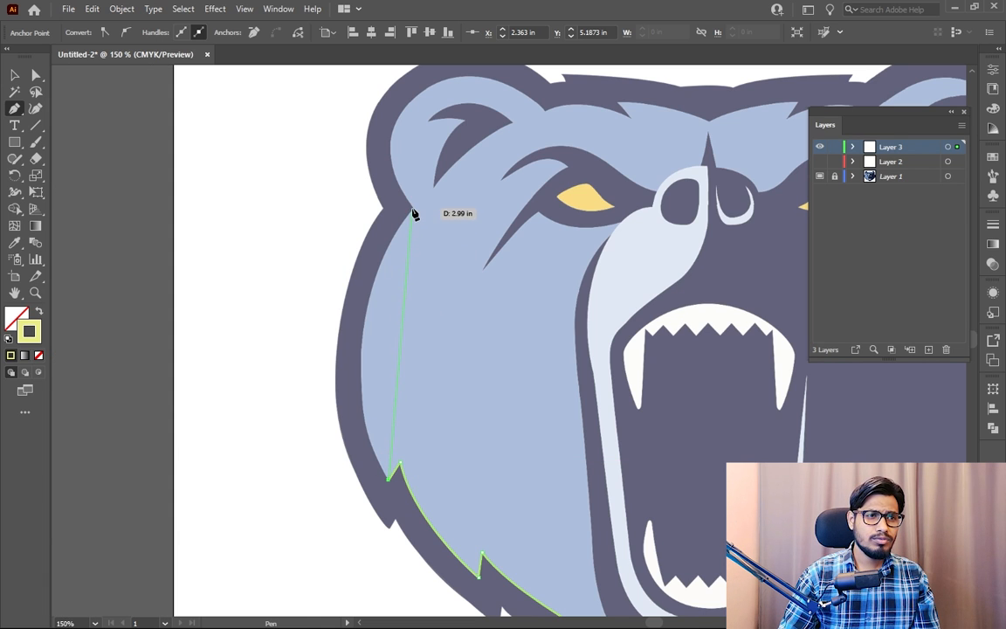
{"action": "left_click_drag", "start_coordinate": [413, 209], "coordinate": [441, 163]}
{"action": "left_click_drag", "start_coordinate": [471, 116], "coordinate": [511, 385]}
{"action": "key", "text": "space"}
{"action": "left_click_drag", "start_coordinate": [502, 522], "coordinate": [401, 314]}
{"action": "key", "text": "ctrl+z"}
{"action": "key", "text": "ctrl+minus"}
{"action": "key", "text": "space"}
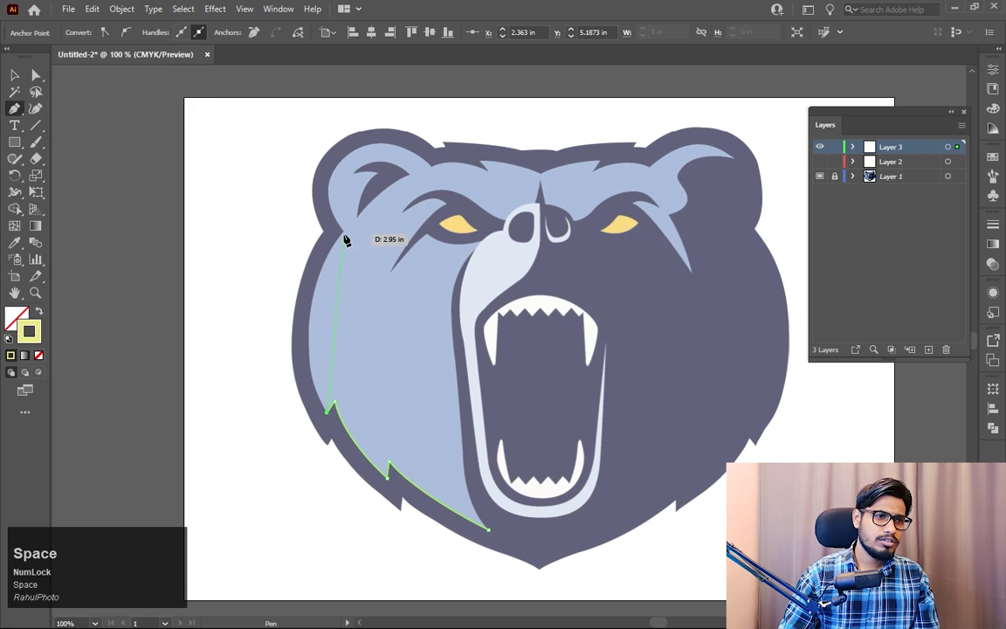
Step: Curve the path from the upper fur notch along the light-blue cheek edge to the base of the left ear
{"action": "left_click_drag", "start_coordinate": [342, 232], "coordinate": [409, 129]}
{"action": "key", "text": "z"}
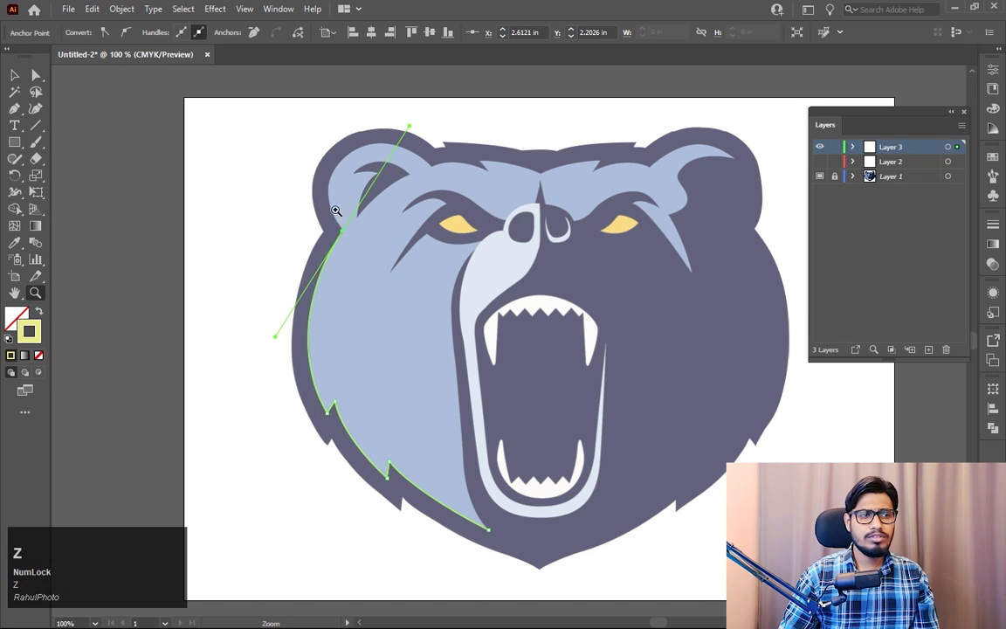
{"action": "left_click_drag", "start_coordinate": [328, 207], "coordinate": [576, 460]}
{"action": "key", "text": "p"}
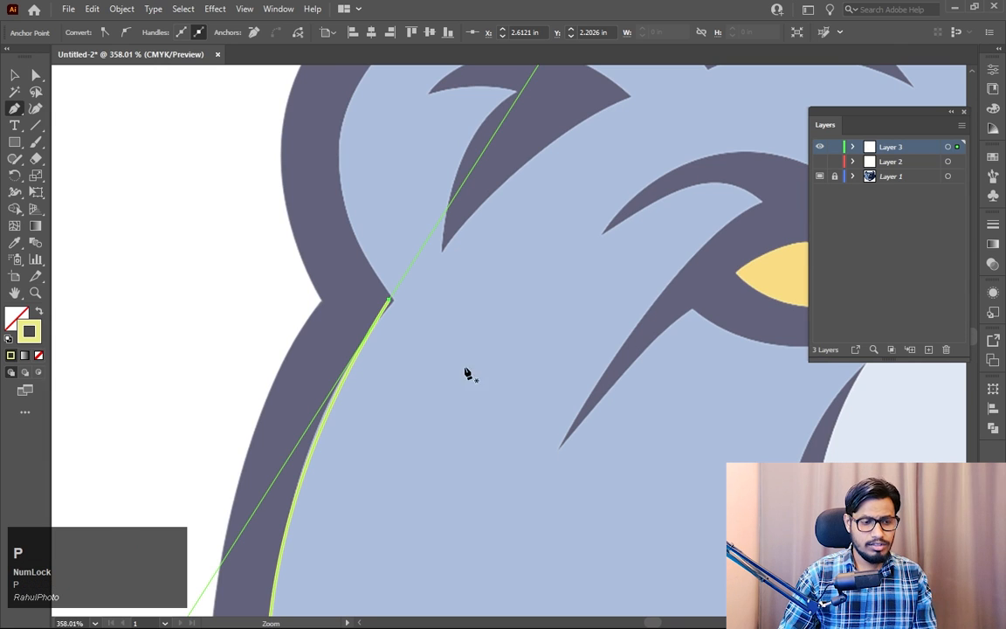
{"action": "left_click_drag", "start_coordinate": [389, 300], "coordinate": [419, 322]}
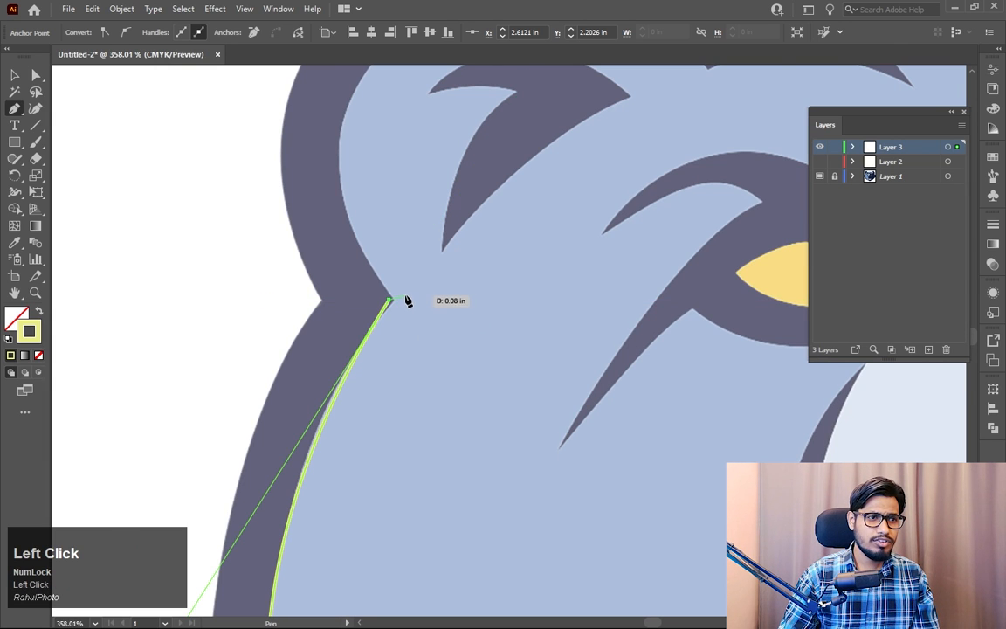
{"action": "left_click_drag", "start_coordinate": [385, 261], "coordinate": [388, 253]}
{"action": "key", "text": "space"}
{"action": "left_click_drag", "start_coordinate": [399, 216], "coordinate": [386, 310]}
{"action": "key", "text": "ctrl+z"}
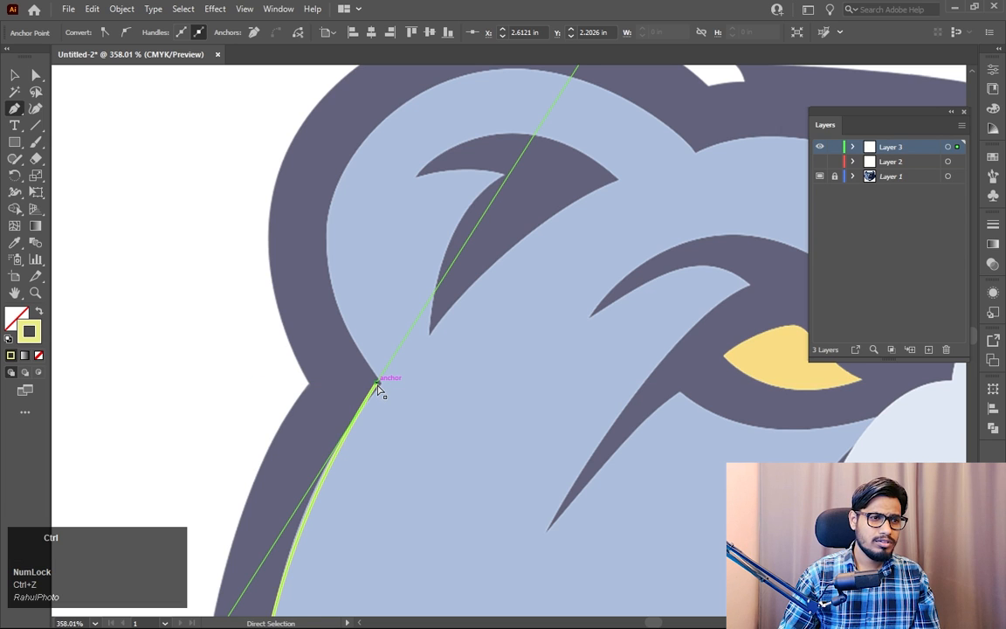
Step: Move the anchor at the left ear's base onto the template point and make it a corner
{"action": "left_click_drag", "start_coordinate": [378, 383], "coordinate": [406, 448]}
{"action": "key", "text": "space"}
{"action": "left_click", "coordinate": [382, 424]}
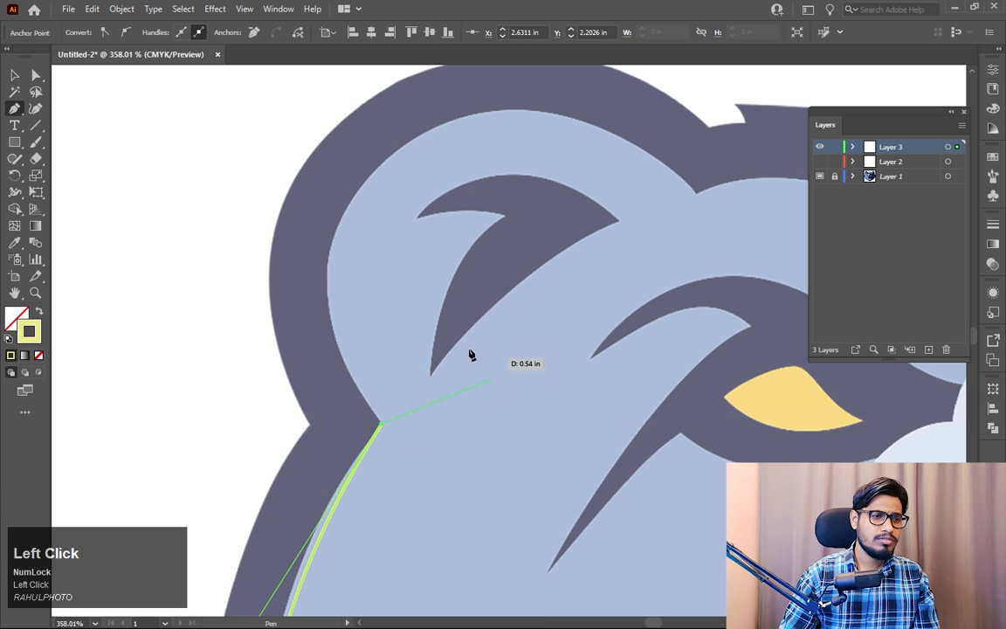
Step: Trace the left ear's light-blue edge with two curves around its outer side and over its top, ending in a corner at the inner base
{"action": "key", "text": "space"}
{"action": "left_click_drag", "start_coordinate": [399, 242], "coordinate": [368, 318]}
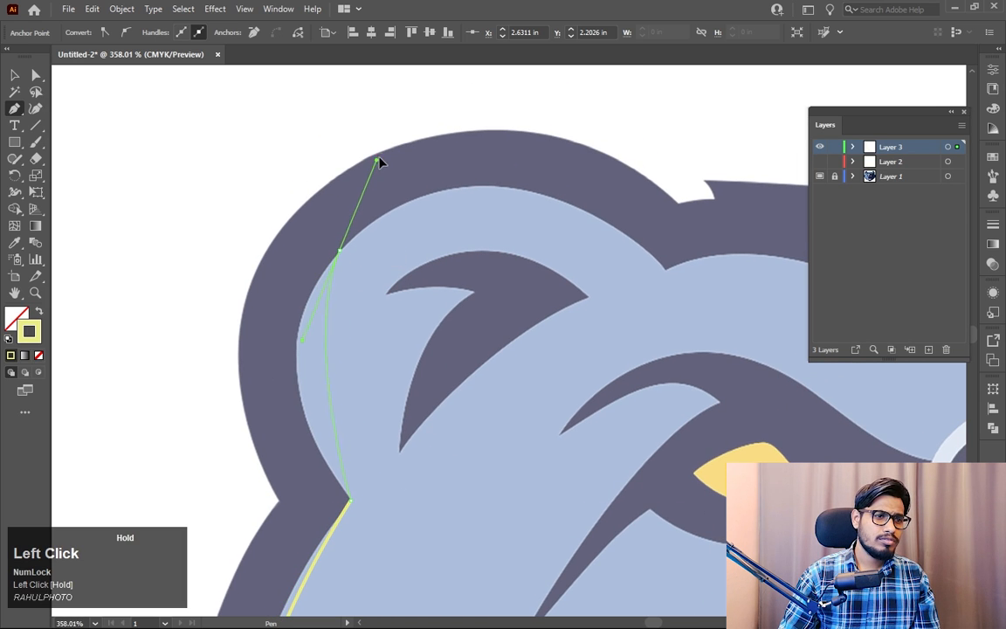
{"action": "left_click_drag", "start_coordinate": [377, 160], "coordinate": [444, 144]}
{"action": "left_click", "coordinate": [340, 252]}
{"action": "key", "text": "space"}
{"action": "left_click_drag", "start_coordinate": [449, 269], "coordinate": [349, 253]}
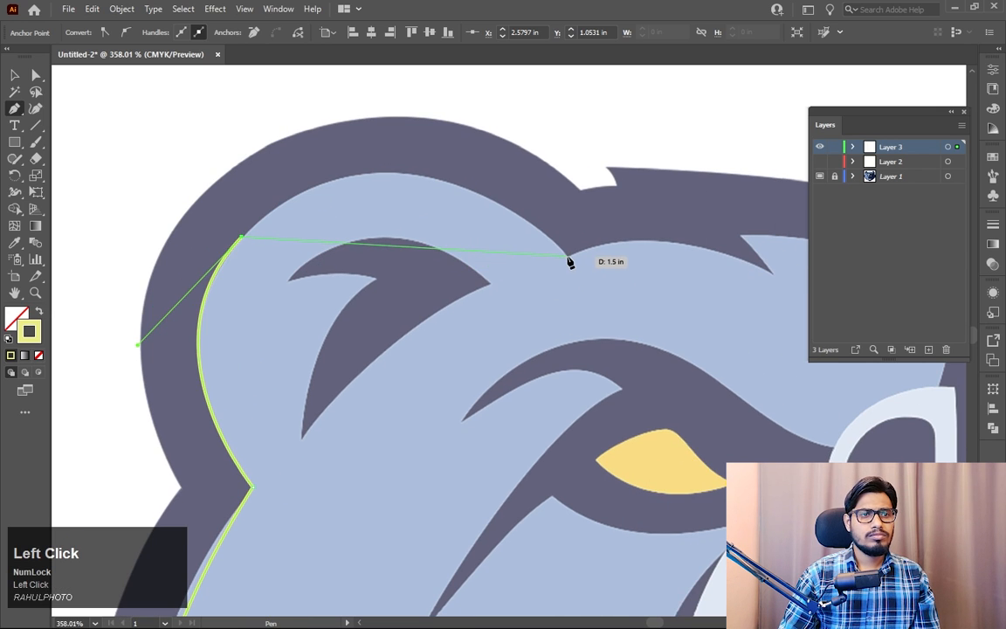
{"action": "left_click_drag", "start_coordinate": [567, 256], "coordinate": [756, 432]}
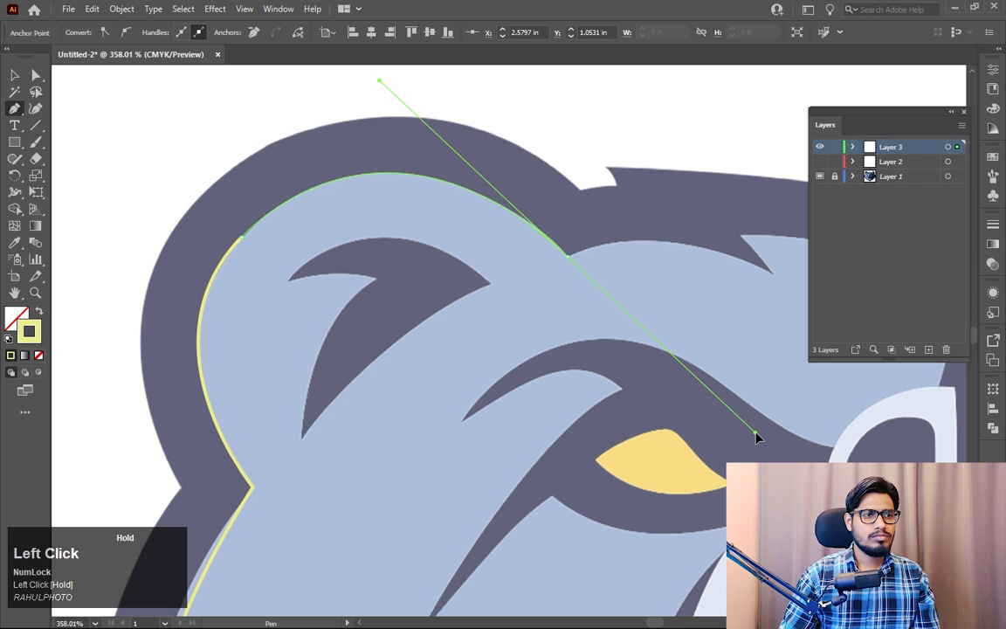
{"action": "left_click", "coordinate": [569, 257], "text": "alt"}
Step: Curve the path from the ear's inner base to the forehead fur notch, and add a straight segment up to the spike's tip
{"action": "left_click_drag", "start_coordinate": [660, 269], "coordinate": [508, 249]}
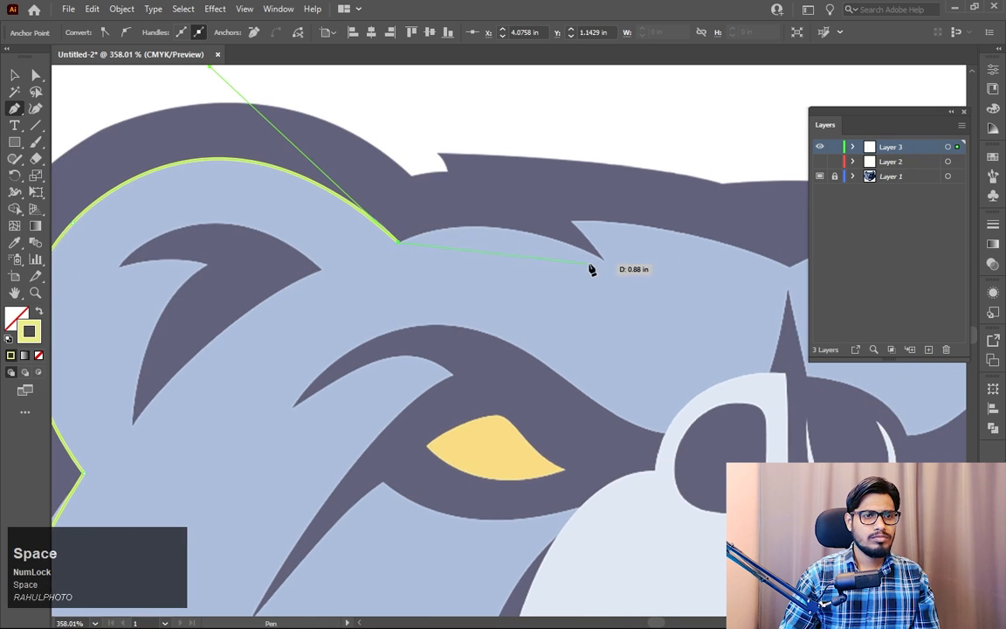
{"action": "left_click_drag", "start_coordinate": [602, 258], "coordinate": [675, 298]}
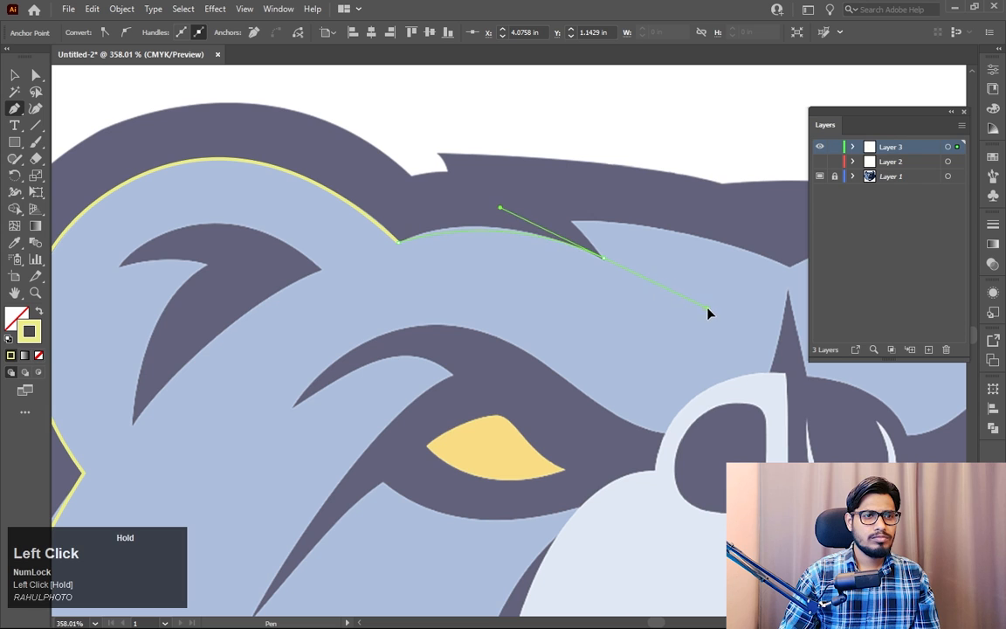
{"action": "left_click_drag", "start_coordinate": [725, 321], "coordinate": [725, 322]}
{"action": "left_click_drag", "start_coordinate": [601, 258], "coordinate": [581, 225]}
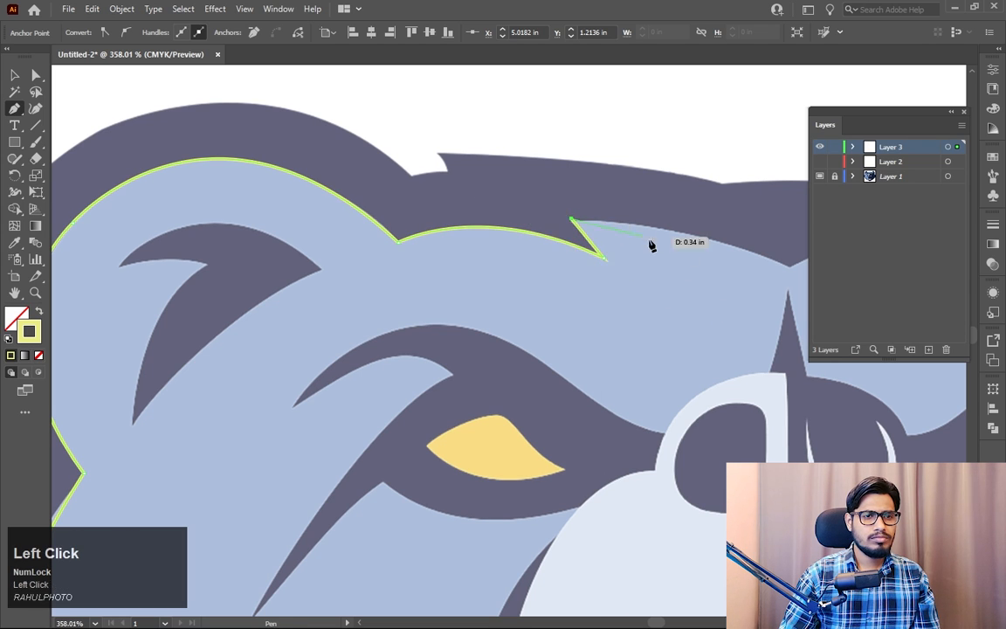
Step: Curve the path from the forehead spike to the light-blue area's centre point above the nose, ending in a corner
{"action": "key", "text": "space"}
{"action": "left_click_drag", "start_coordinate": [651, 243], "coordinate": [333, 204]}
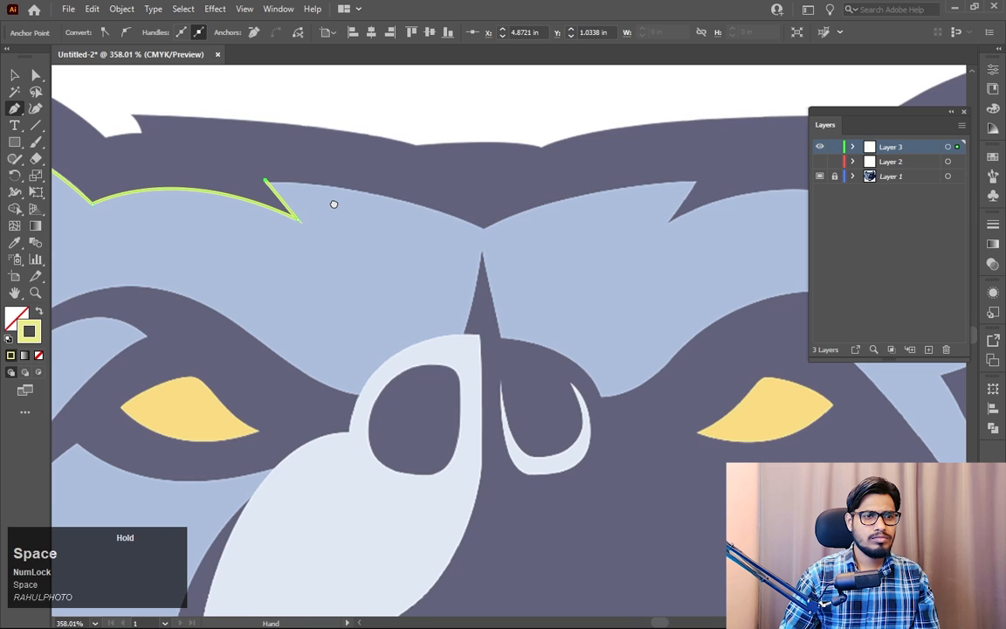
{"action": "left_click_drag", "start_coordinate": [482, 229], "coordinate": [591, 280]}
{"action": "left_click", "coordinate": [482, 228], "text": "alt"}
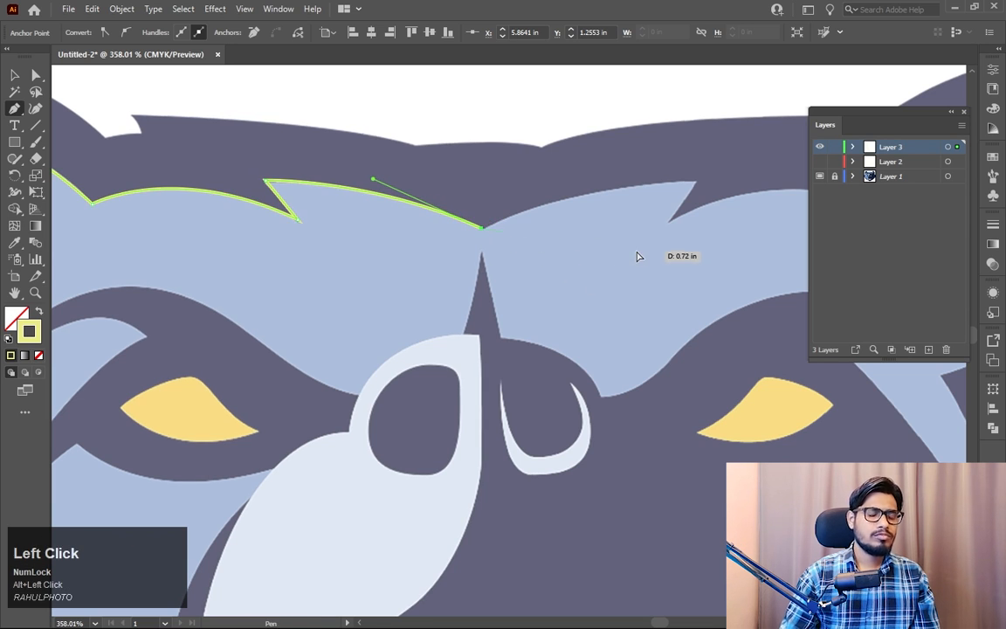
Step: Close the path with straight segments running above the forehead, outside the head's left side and below the chin back to its starting anchor
{"action": "key", "text": "ctrl+minus"}
{"action": "key", "text": "ctrl+minus"}
{"action": "key", "text": "ctrl+minus"}
{"action": "key", "text": "ctrl+minus"}
{"action": "key", "text": "ctrl+minus"}
{"action": "left_click_drag", "start_coordinate": [510, 440], "coordinate": [506, 322]}
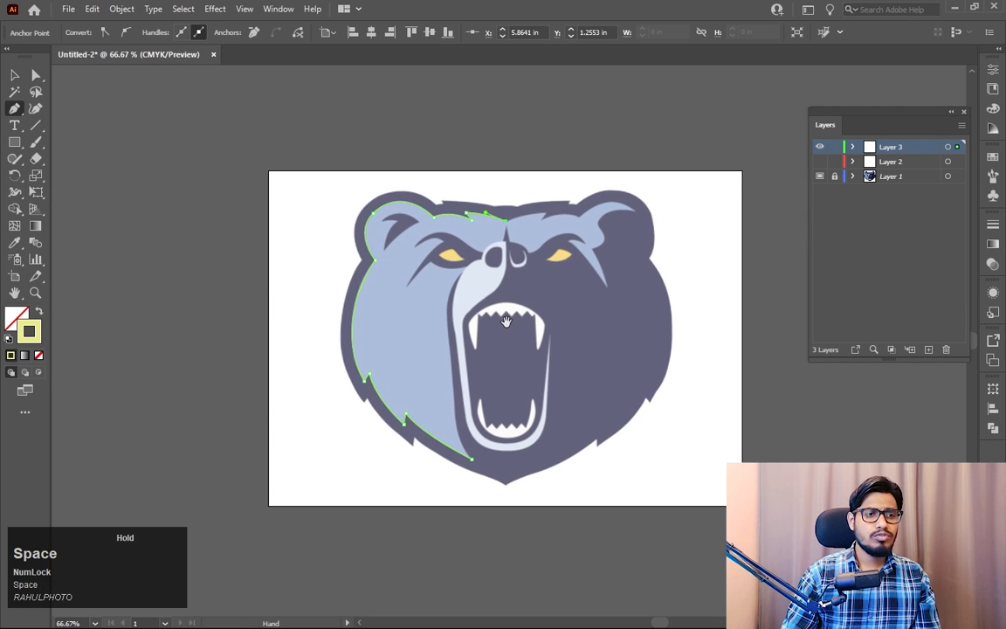
{"action": "left_click", "coordinate": [505, 180]}
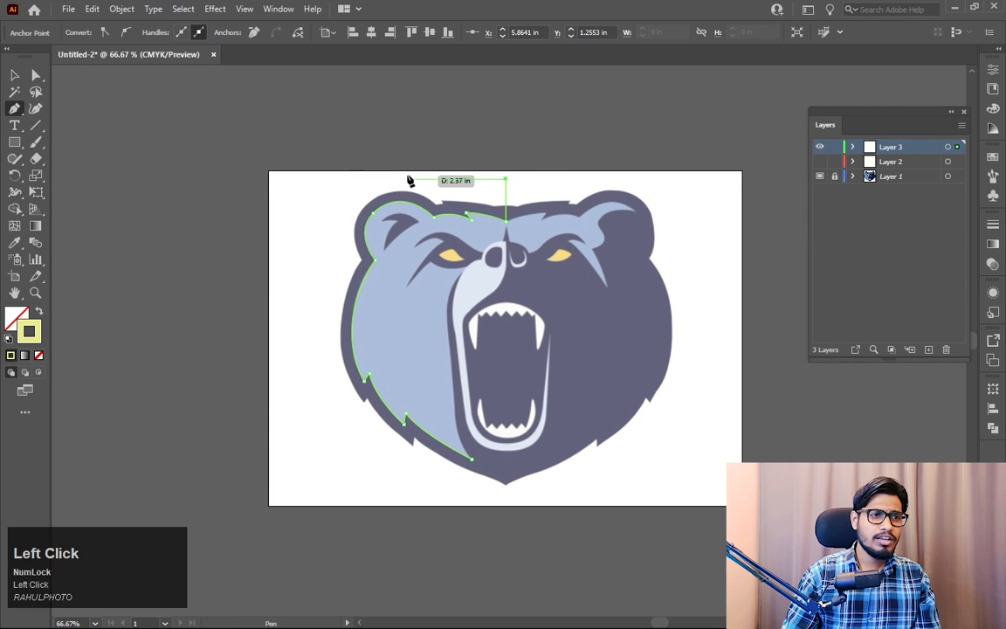
{"action": "left_click", "coordinate": [346, 177]}
{"action": "left_click", "coordinate": [316, 337]}
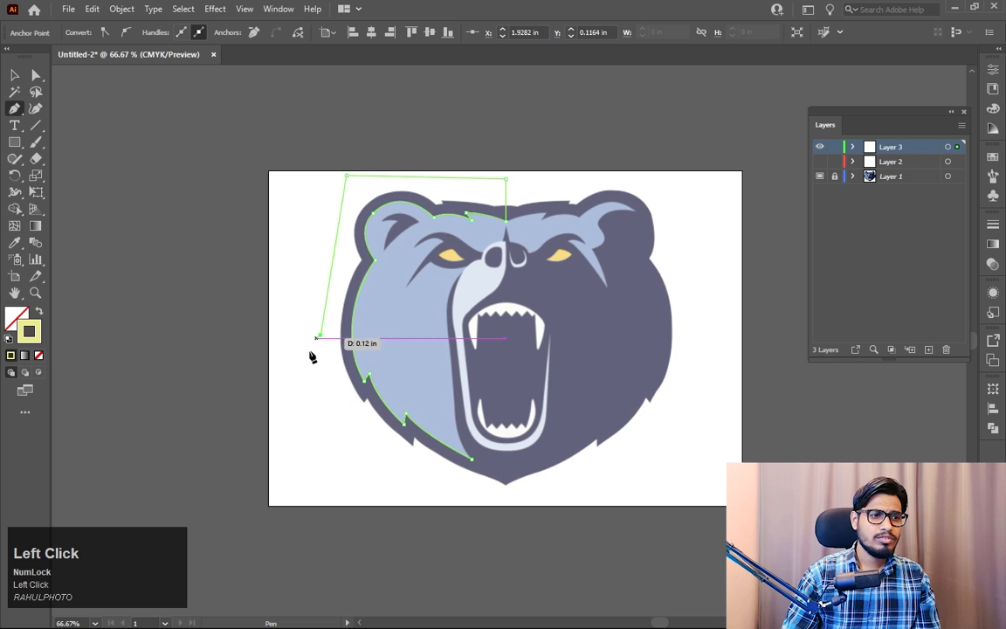
{"action": "left_click", "coordinate": [349, 477]}
{"action": "left_click", "coordinate": [462, 507]}
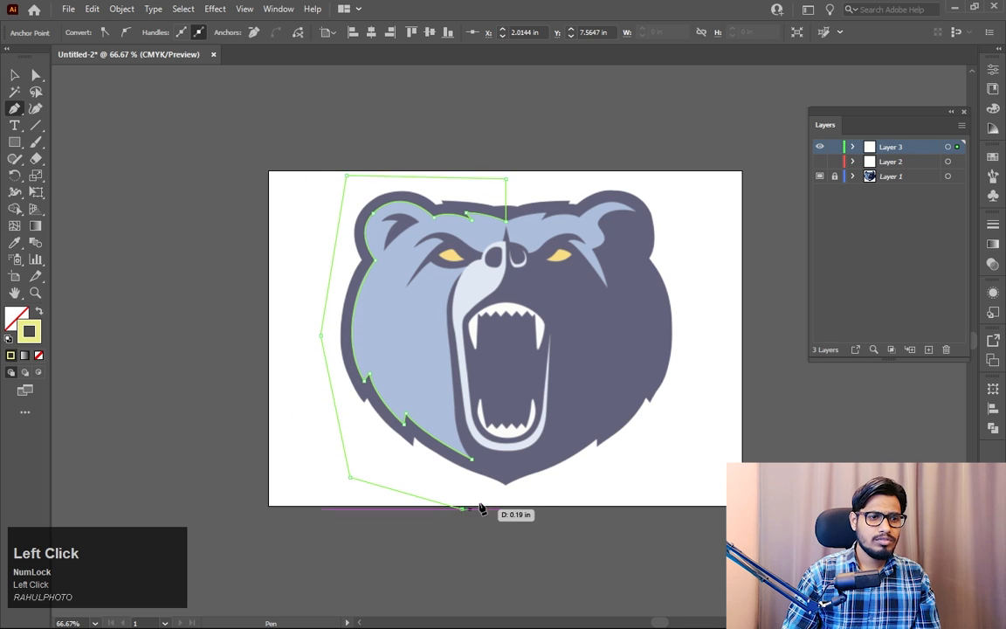
{"action": "left_click", "coordinate": [471, 461]}
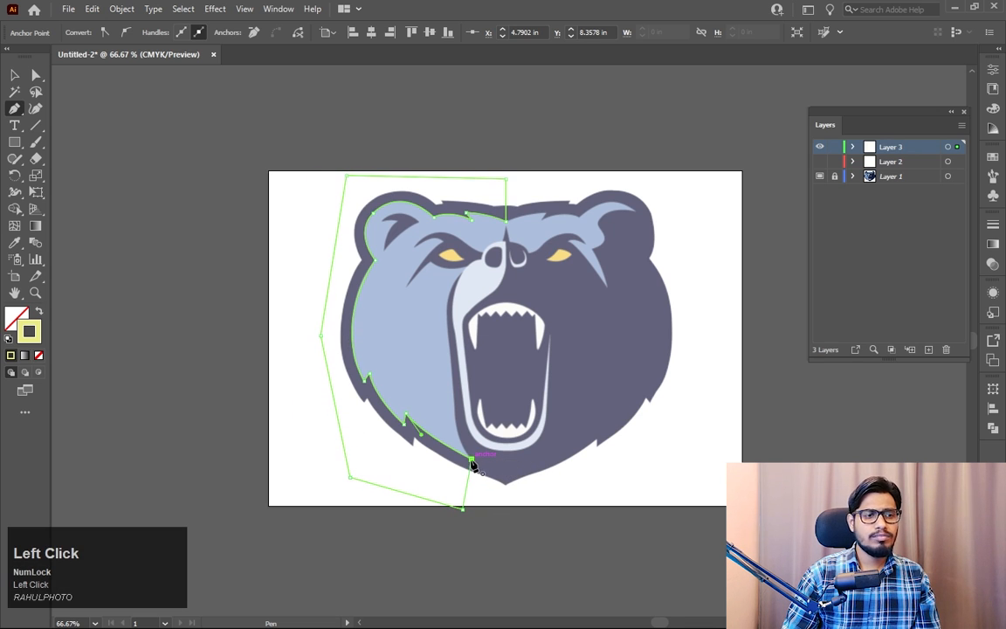
Step: Adjust the handle at the left ear's base so the cheek curve follows the light-blue edge, and deselect the path
{"action": "key", "text": "z"}
{"action": "left_click", "coordinate": [492, 265]}
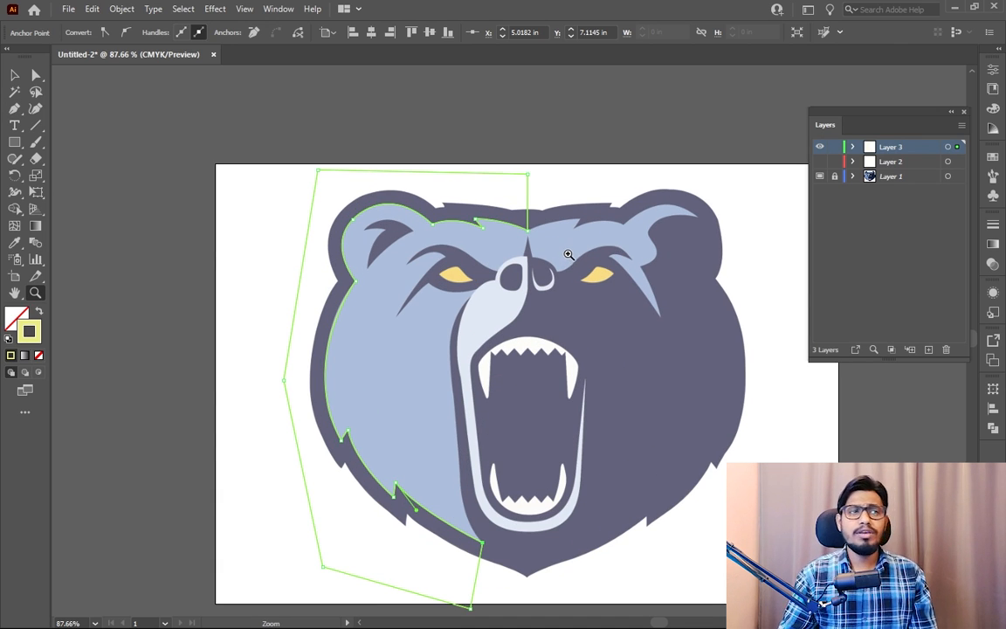
{"action": "left_click_drag", "start_coordinate": [446, 206], "coordinate": [561, 386]}
{"action": "left_click_drag", "start_coordinate": [442, 386], "coordinate": [511, 121]}
{"action": "left_click_drag", "start_coordinate": [257, 187], "coordinate": [217, 164]}
{"action": "left_click", "coordinate": [37, 79]}
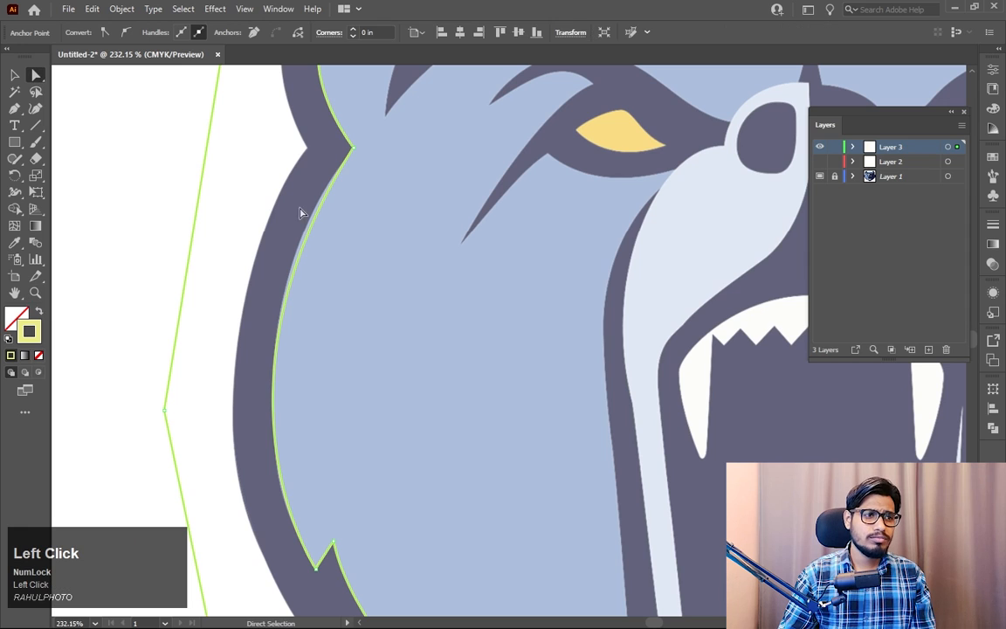
{"action": "left_click", "coordinate": [309, 224]}
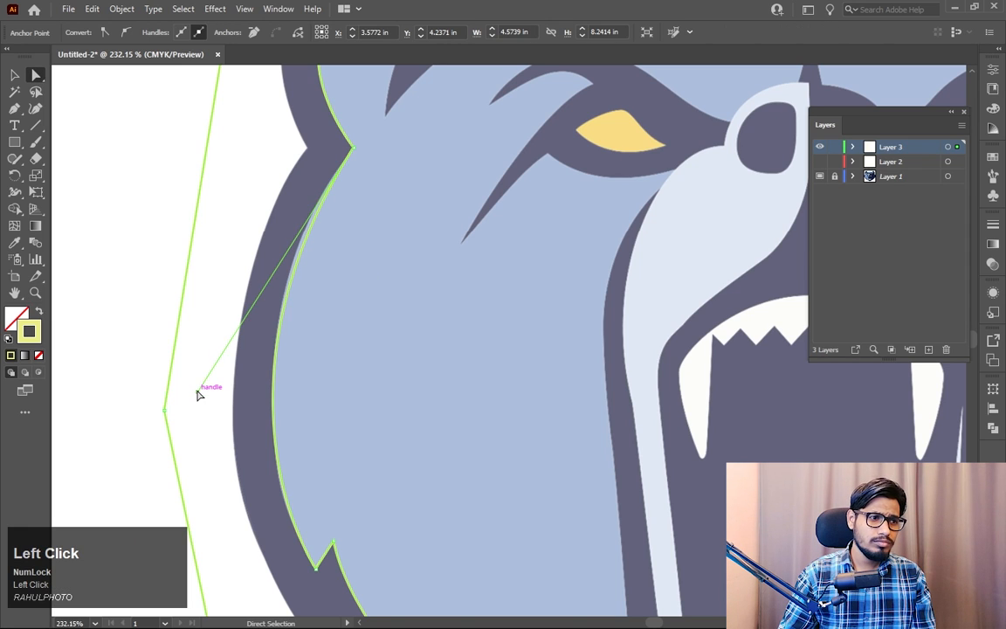
{"action": "left_click_drag", "start_coordinate": [198, 393], "coordinate": [193, 377]}
{"action": "left_click", "coordinate": [222, 254]}
Step: Show Layer 2 with the head outline again and make it the active layer
{"action": "key", "text": "space"}
{"action": "left_click_drag", "start_coordinate": [283, 173], "coordinate": [175, 433]}
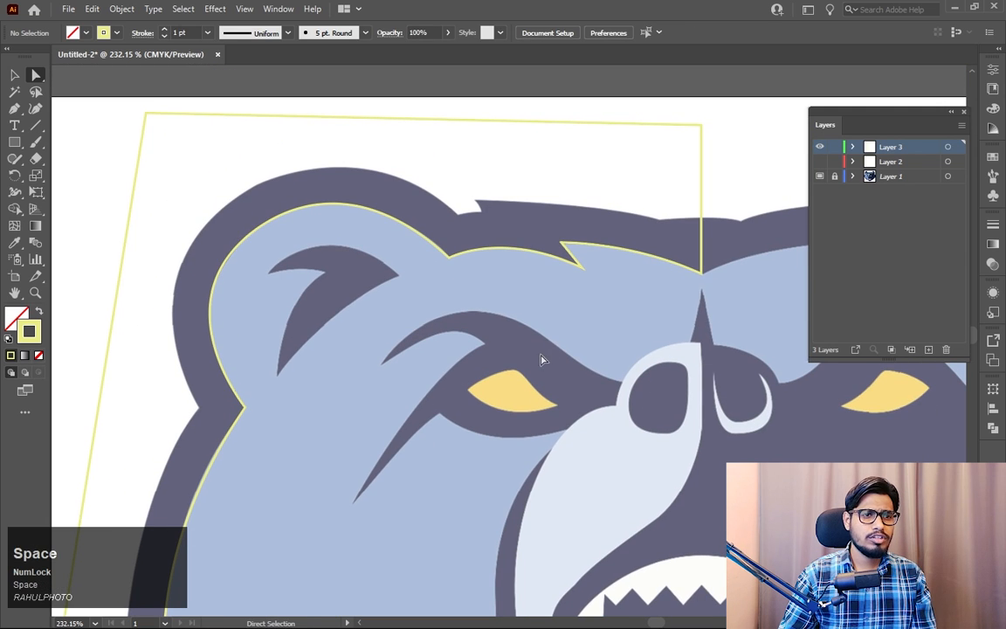
{"action": "key", "text": "z"}
{"action": "left_click_drag", "start_coordinate": [643, 466], "coordinate": [536, 259]}
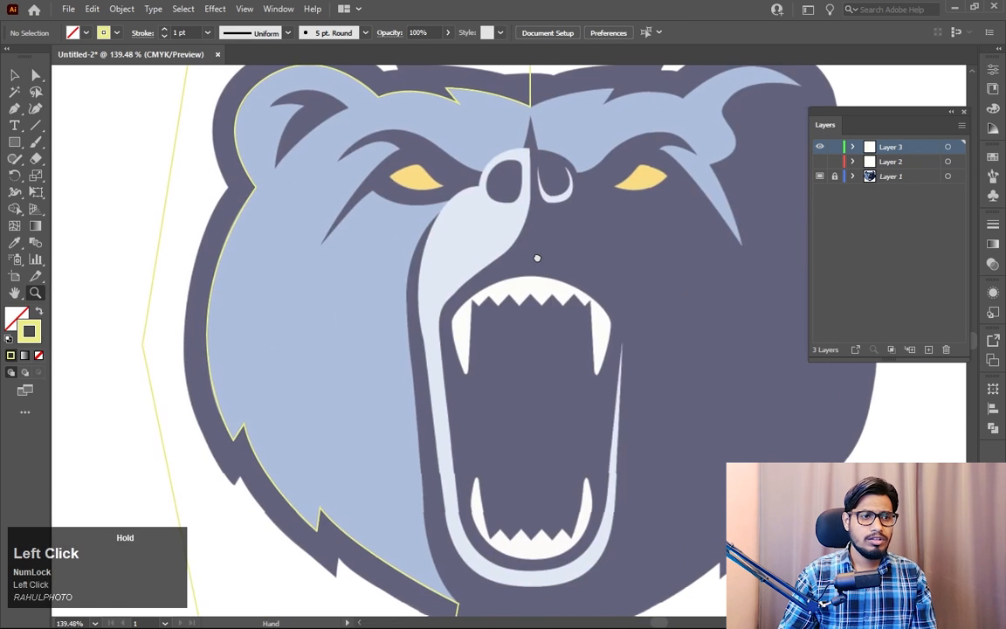
{"action": "left_click_drag", "start_coordinate": [557, 340], "coordinate": [445, 277]}
{"action": "left_click", "coordinate": [14, 77]}
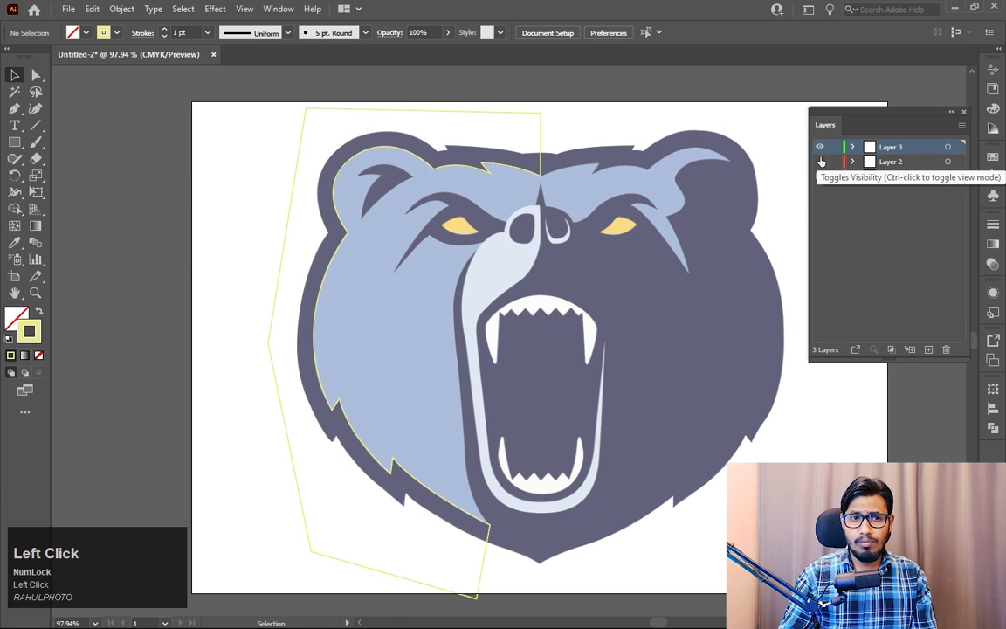
{"action": "left_click", "coordinate": [820, 162]}
{"action": "left_click", "coordinate": [894, 162]}
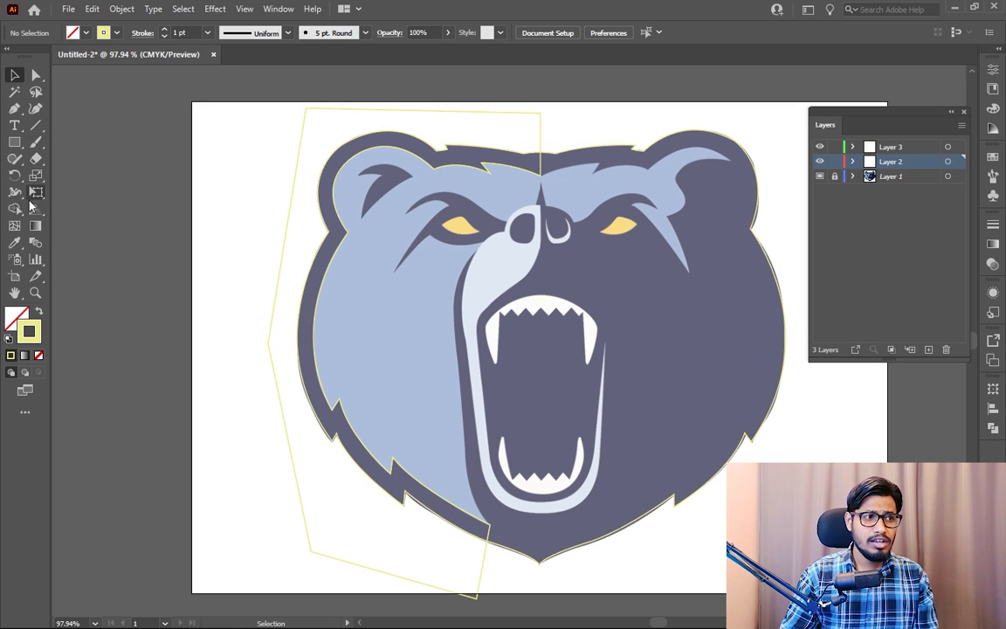
Step: Fill the head outline with the light blue sampled from the template's face, and deselect it
{"action": "key", "text": "i"}
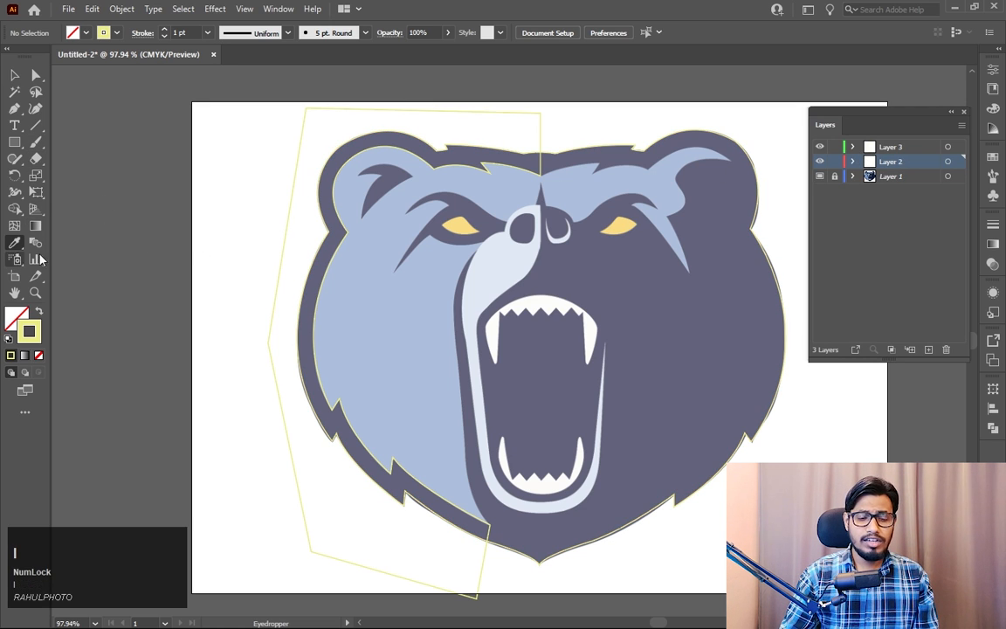
{"action": "left_click", "coordinate": [402, 331]}
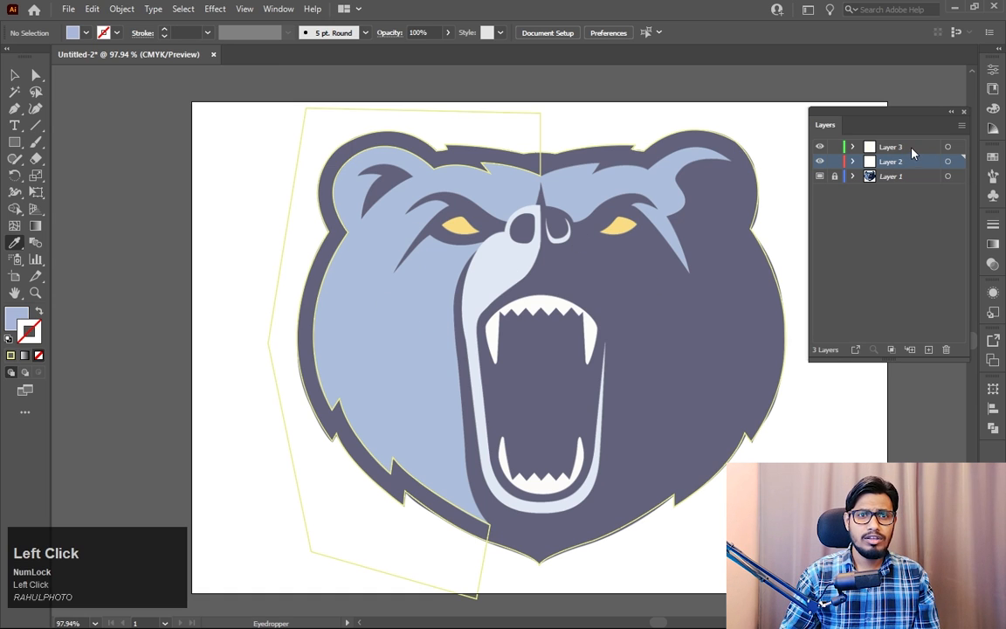
{"action": "left_click", "coordinate": [14, 75]}
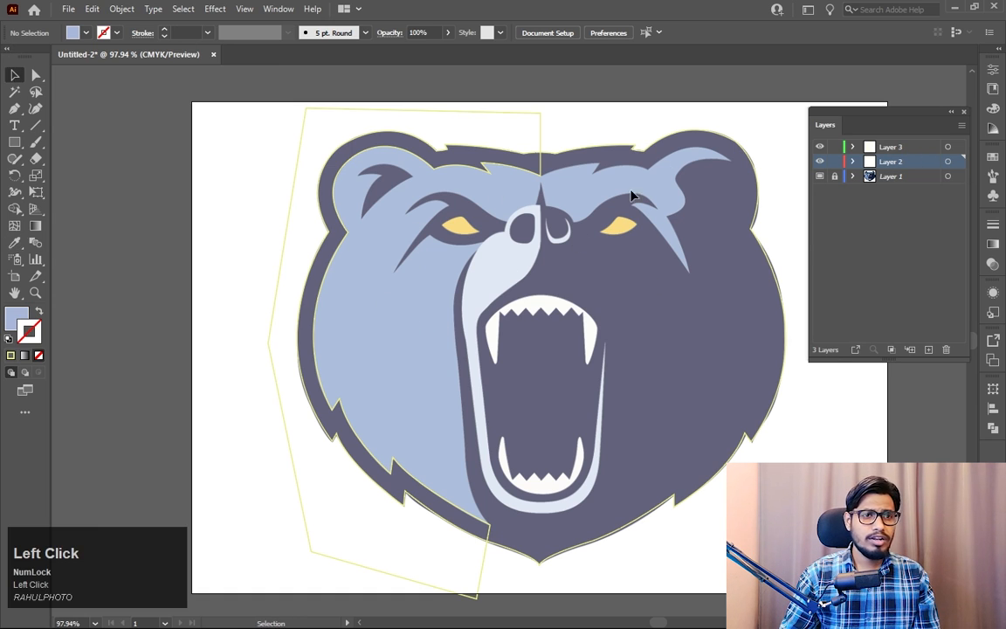
{"action": "left_click", "coordinate": [656, 166]}
{"action": "key", "text": "i"}
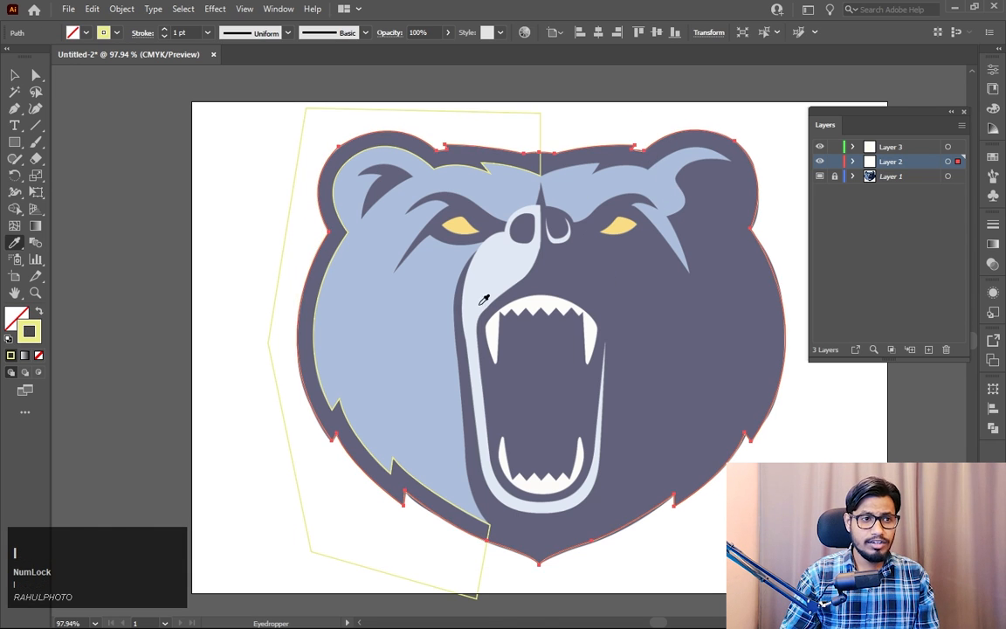
{"action": "left_click", "coordinate": [437, 295]}
{"action": "left_click", "coordinate": [14, 75]}
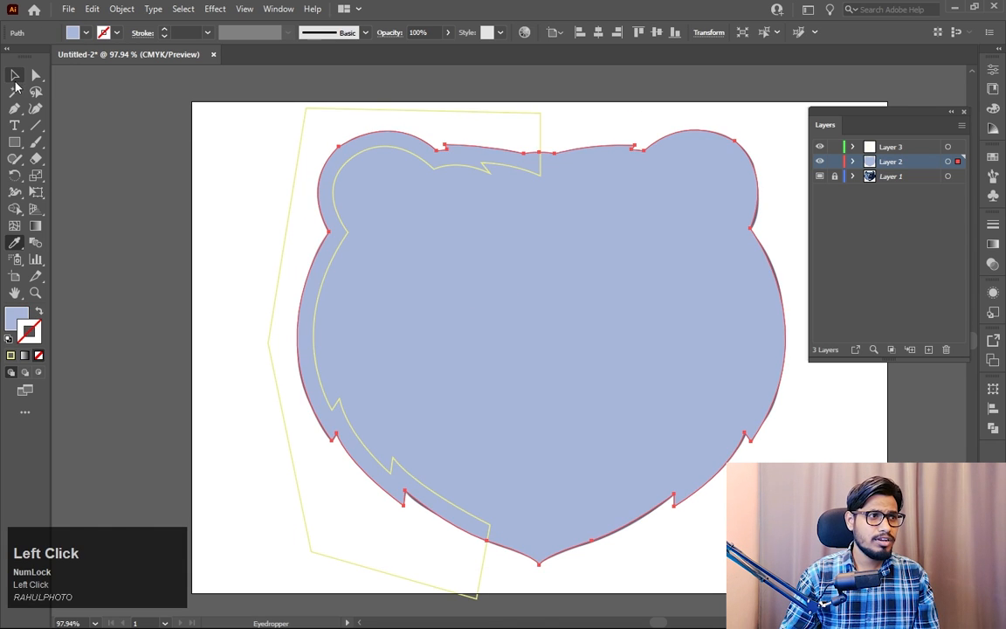
{"action": "left_click", "coordinate": [101, 130]}
Step: Hide Layer 2 and fill the closed path on Layer 3 with the dark purple sampled from the template's head edge
{"action": "left_click_drag", "start_coordinate": [242, 107], "coordinate": [308, 176]}
{"action": "left_click", "coordinate": [821, 162]}
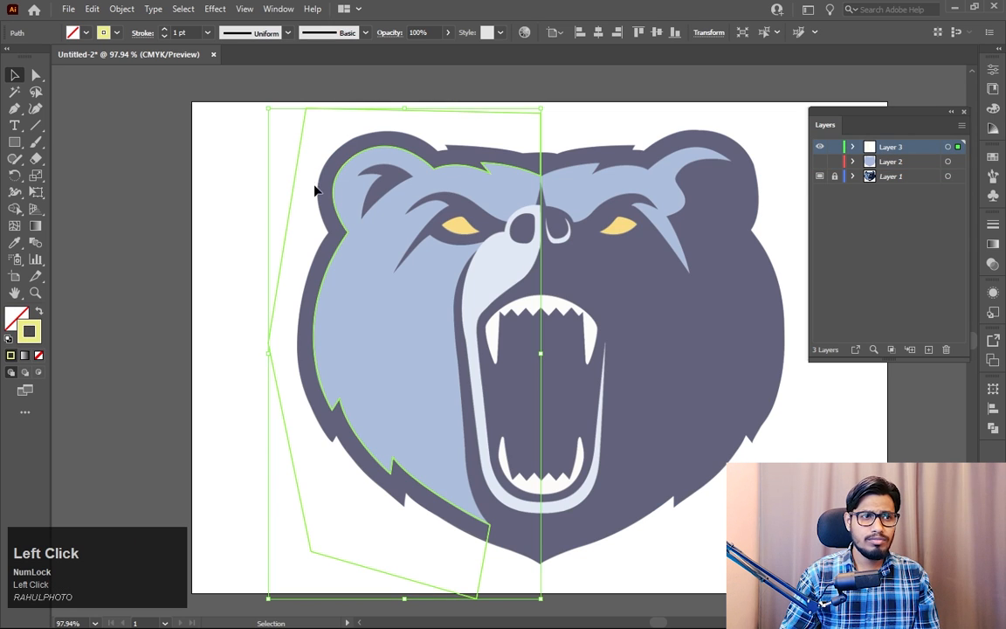
{"action": "key", "text": "i"}
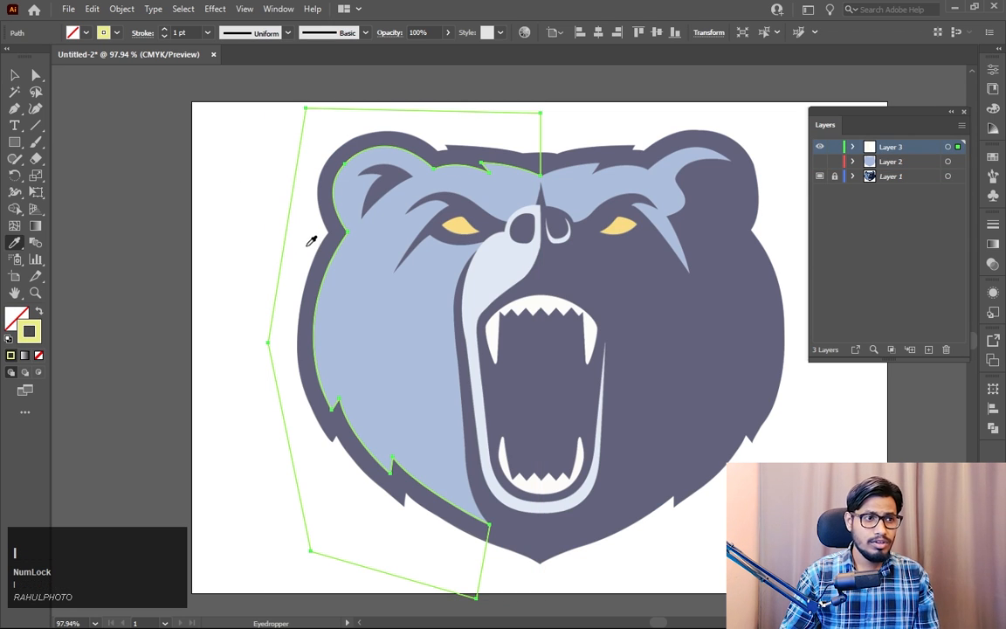
{"action": "left_click", "coordinate": [328, 254]}
{"action": "left_click", "coordinate": [14, 75]}
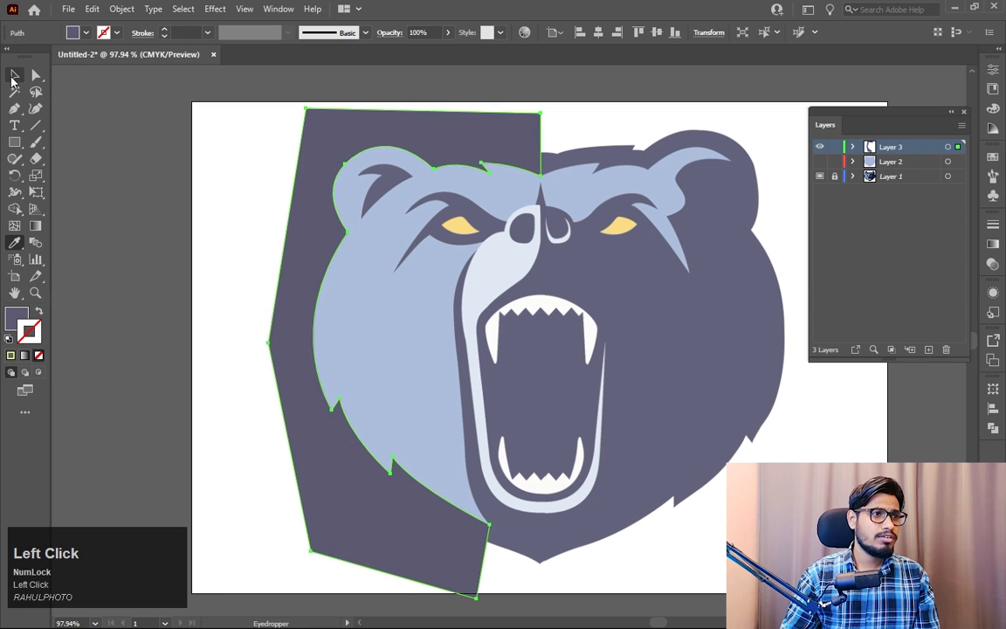
{"action": "left_click", "coordinate": [143, 157]}
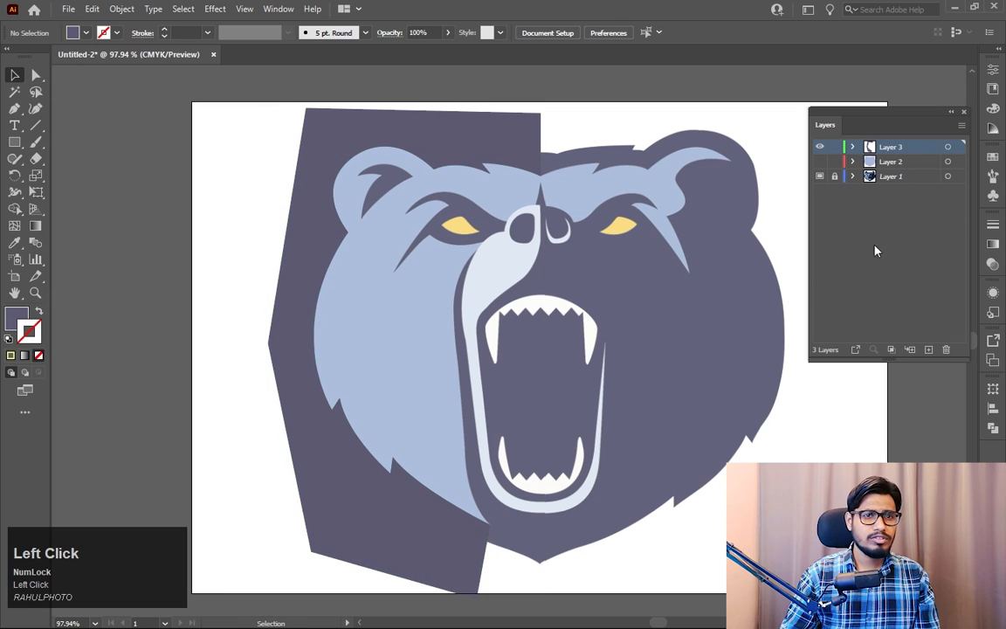
Step: Show Layer 2 and use Shape Builder on both shapes to remove the dark area lying outside the head outline
{"action": "left_click", "coordinate": [821, 165]}
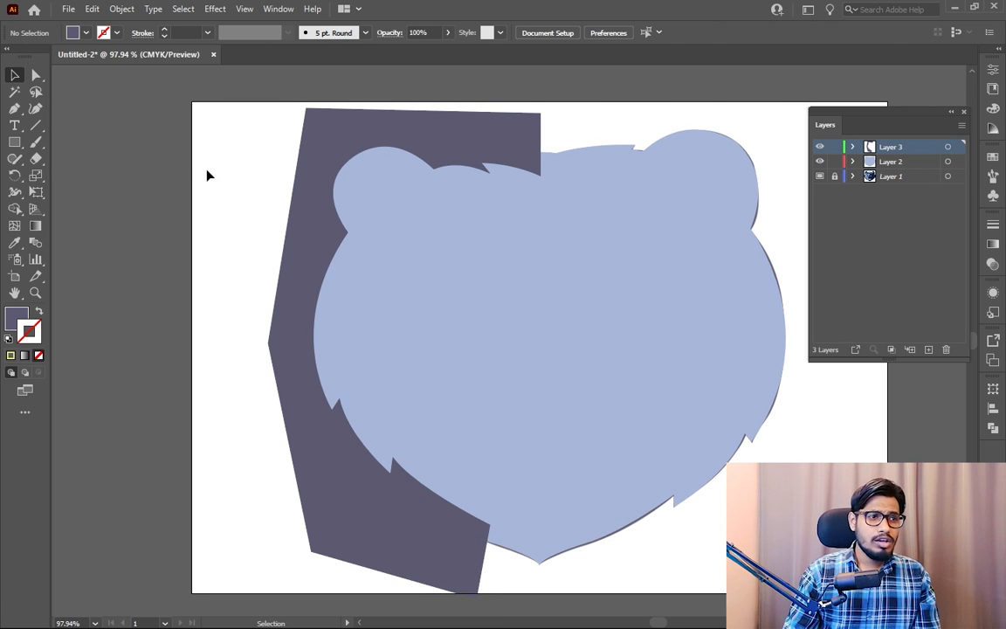
{"action": "left_click_drag", "start_coordinate": [206, 166], "coordinate": [403, 260]}
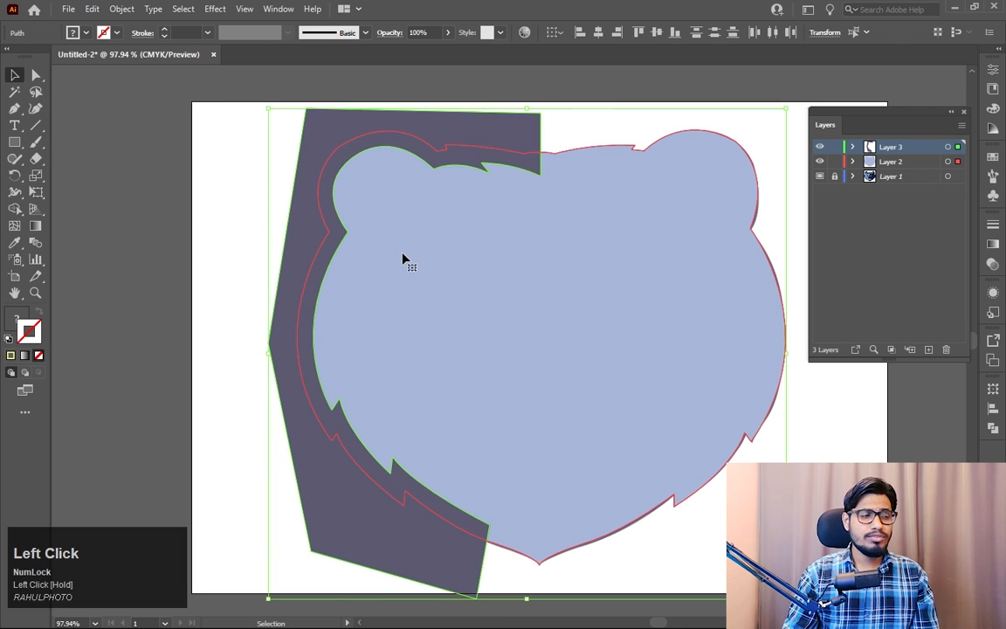
{"action": "right_click", "coordinate": [17, 214]}
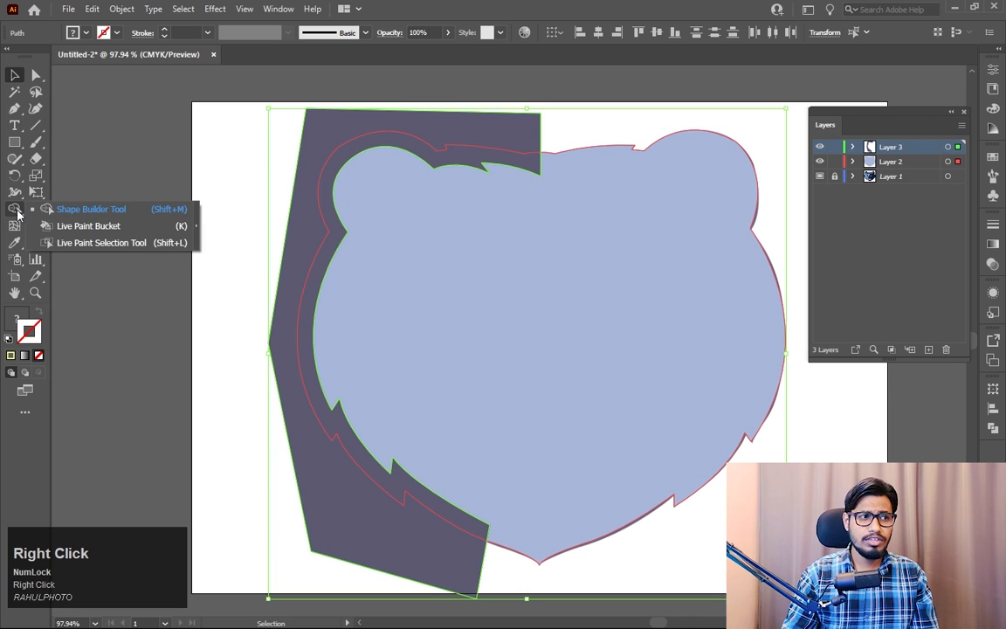
{"action": "left_click", "coordinate": [127, 215]}
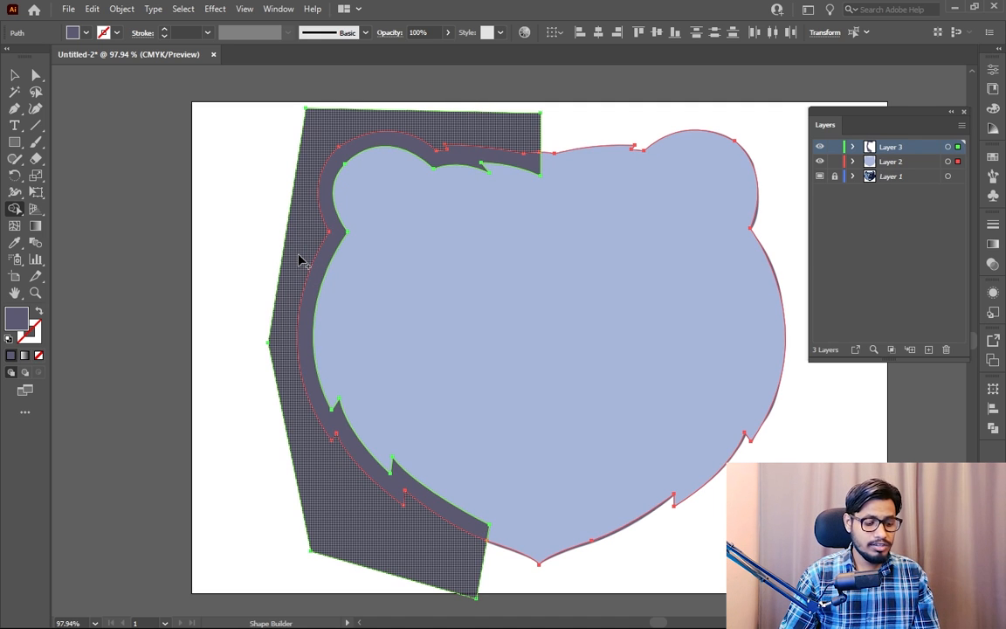
{"action": "left_click", "coordinate": [298, 260]}
{"action": "key", "text": "alt"}
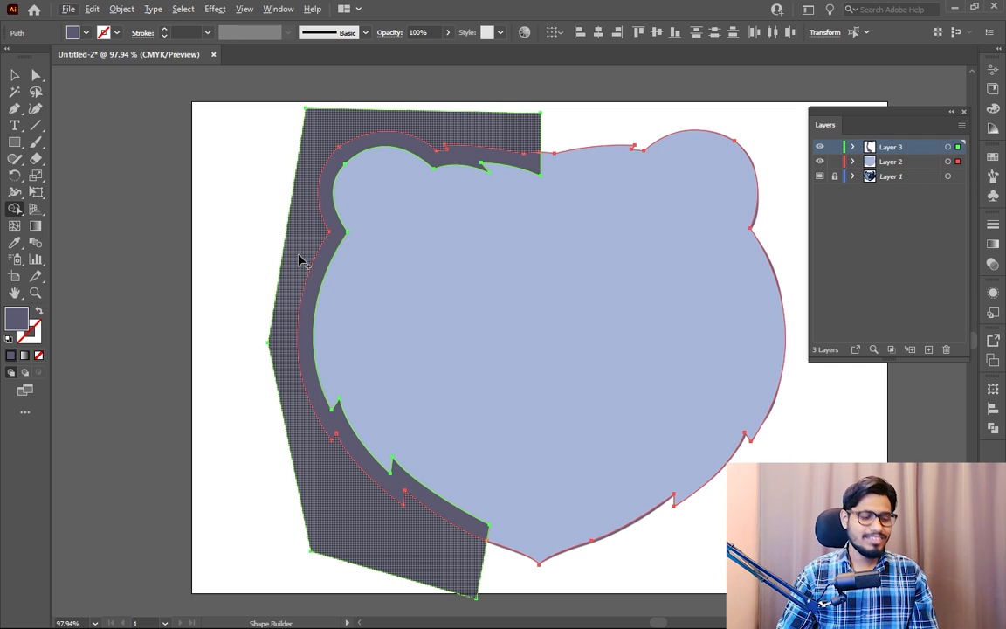
{"action": "key", "text": "alt"}
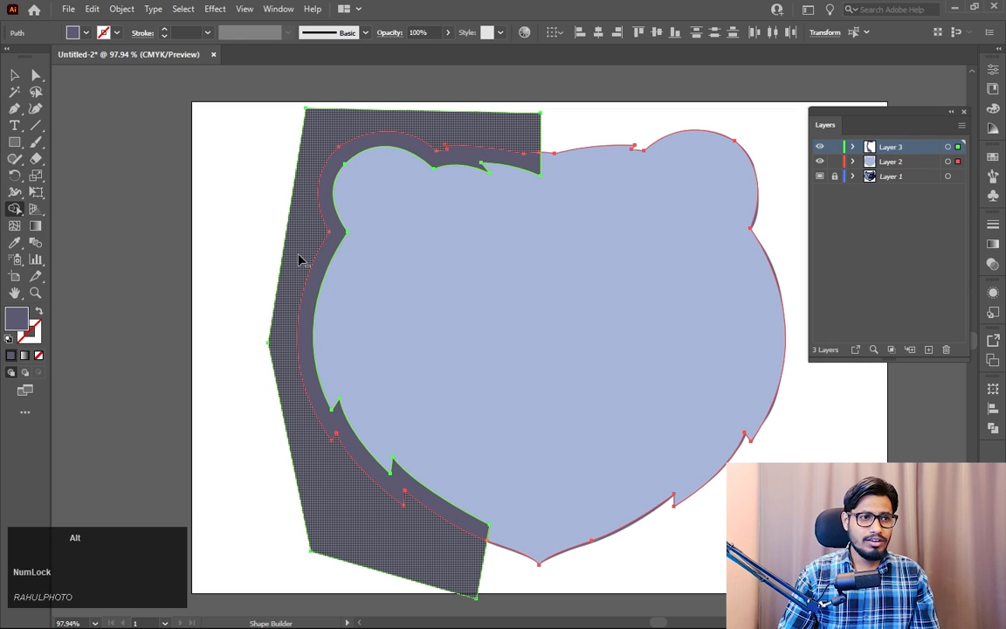
{"action": "left_click", "coordinate": [298, 260], "text": "alt"}
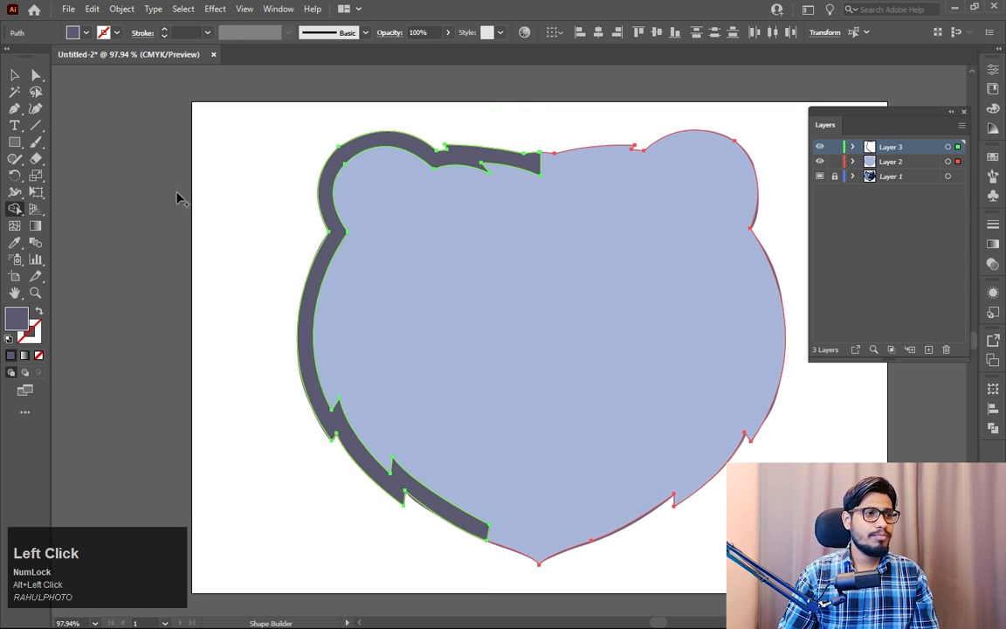
{"action": "left_click", "coordinate": [14, 75]}
{"action": "left_click", "coordinate": [229, 263]}
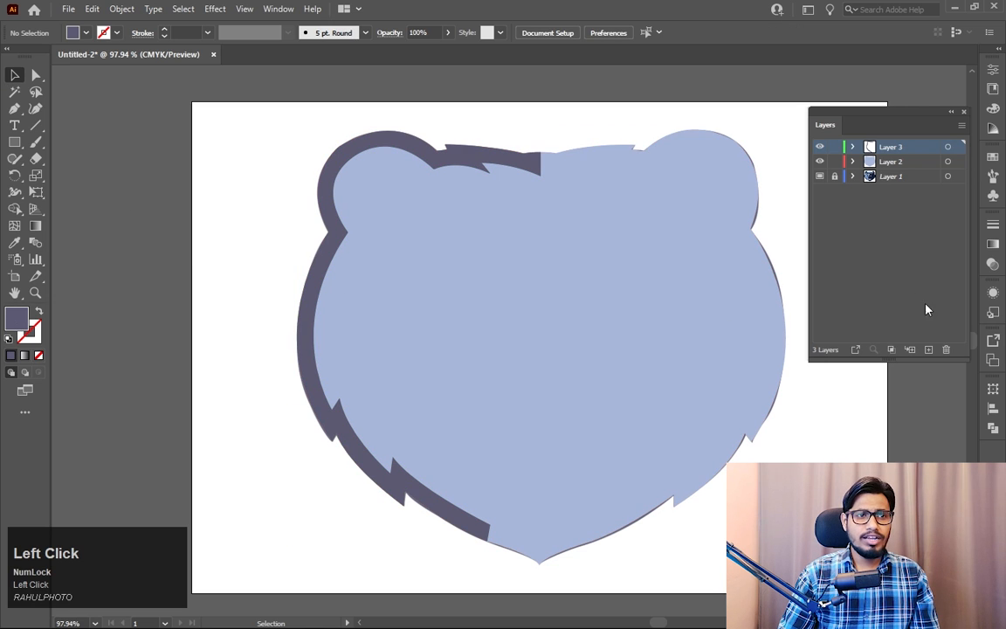
Step: Compare the filled head and dark edge shapes with the template by toggling the visibility of Layer 2 and Layer 3
{"action": "left_click", "coordinate": [819, 162]}
{"action": "left_click", "coordinate": [818, 147]}
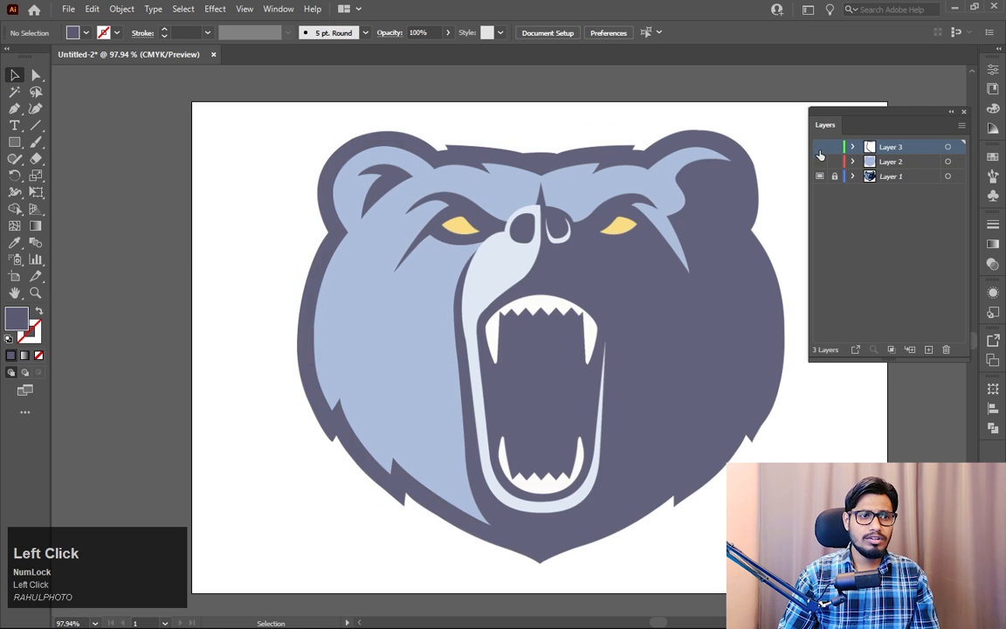
{"action": "left_click", "coordinate": [819, 162]}
{"action": "left_click", "coordinate": [818, 146]}
{"action": "left_click", "coordinate": [818, 147]}
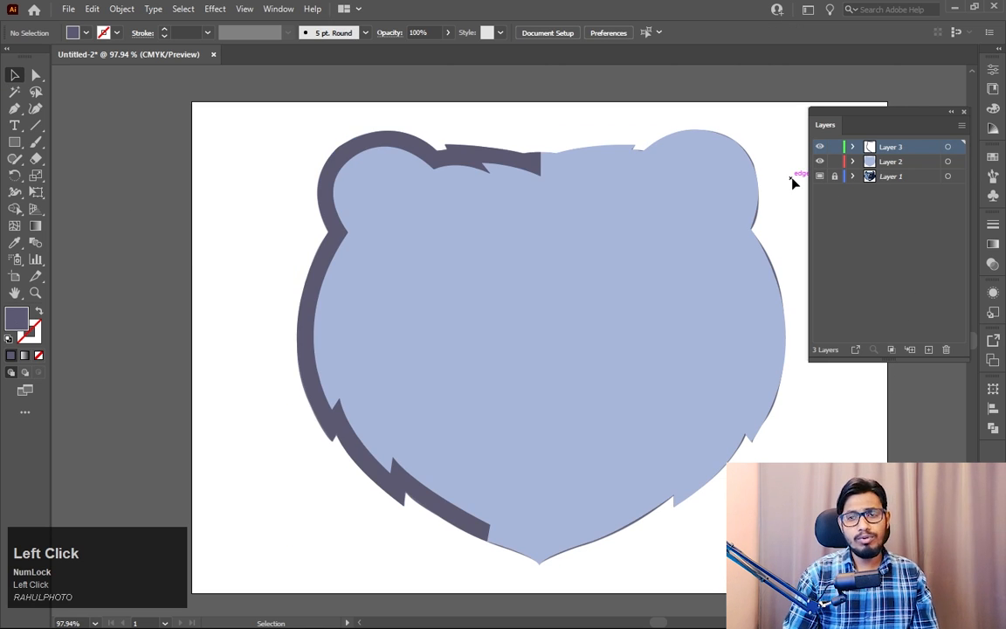
Step: Hide Layer 2 and Layer 3, and add a new layer above them for tracing with the Pen tool
{"action": "left_click", "coordinate": [819, 162]}
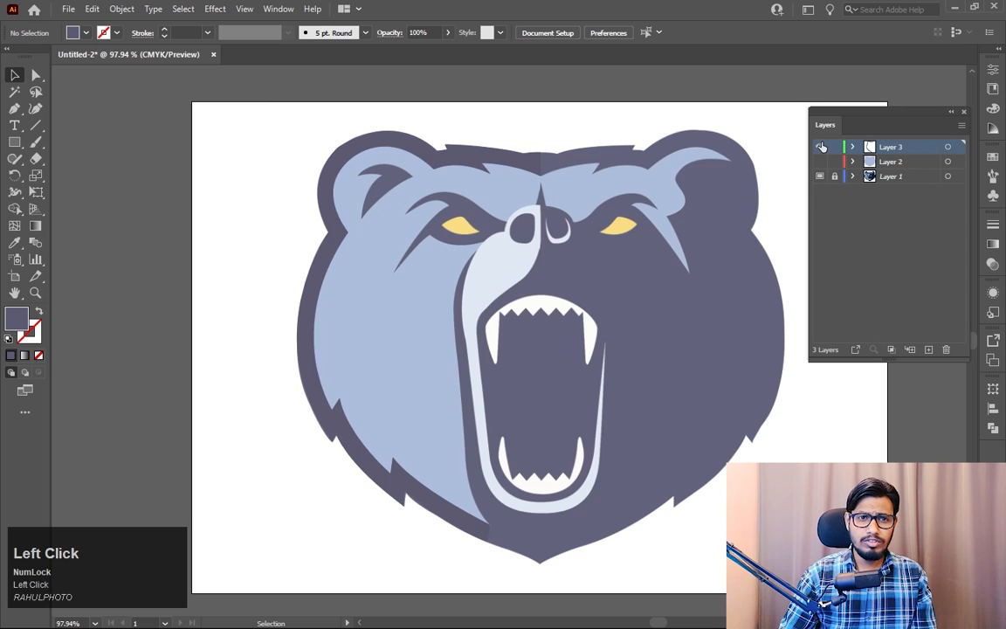
{"action": "left_click", "coordinate": [823, 148]}
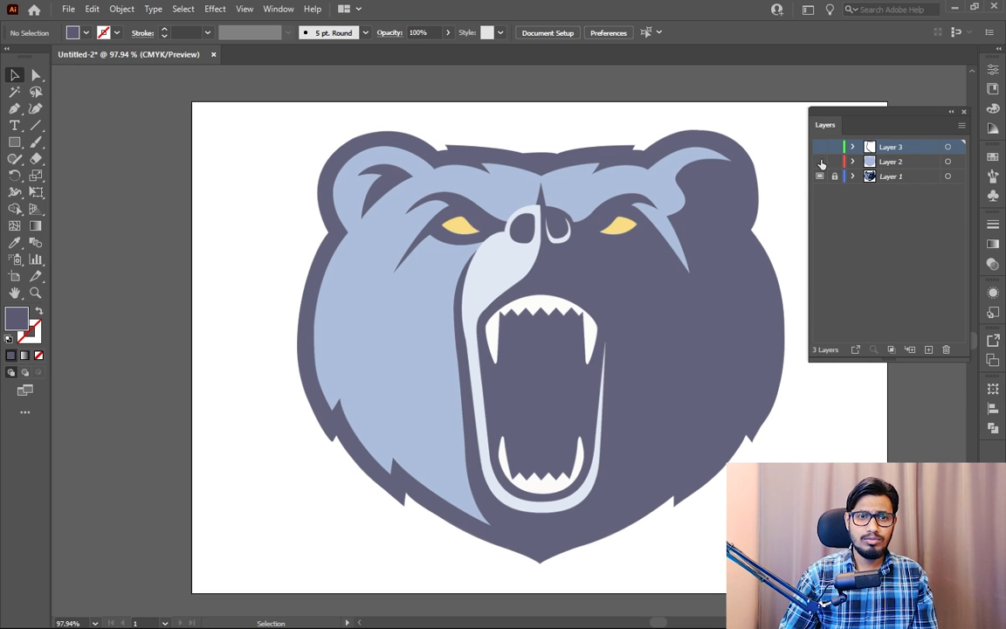
{"action": "left_click", "coordinate": [928, 350]}
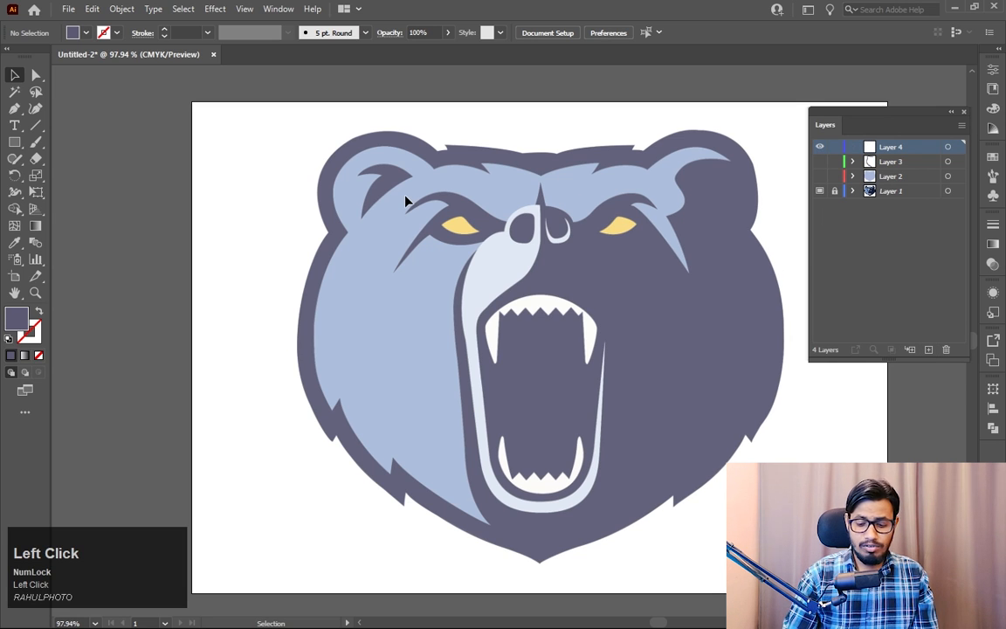
{"action": "key", "text": "p"}
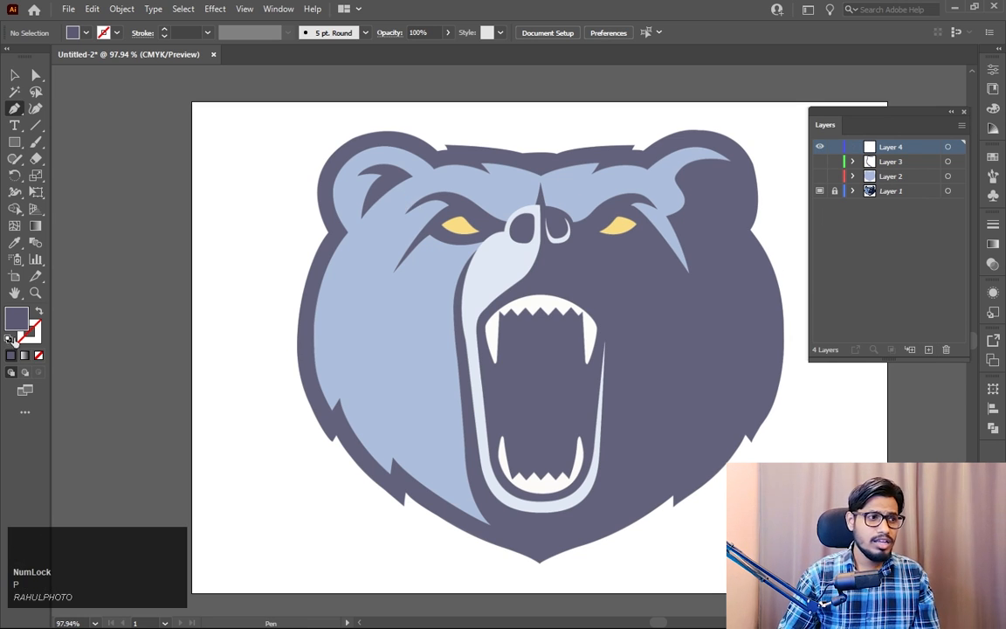
Step: Set the drawing colors to no fill and a yellow-green stroke
{"action": "left_click", "coordinate": [39, 356]}
{"action": "left_click", "coordinate": [34, 341]}
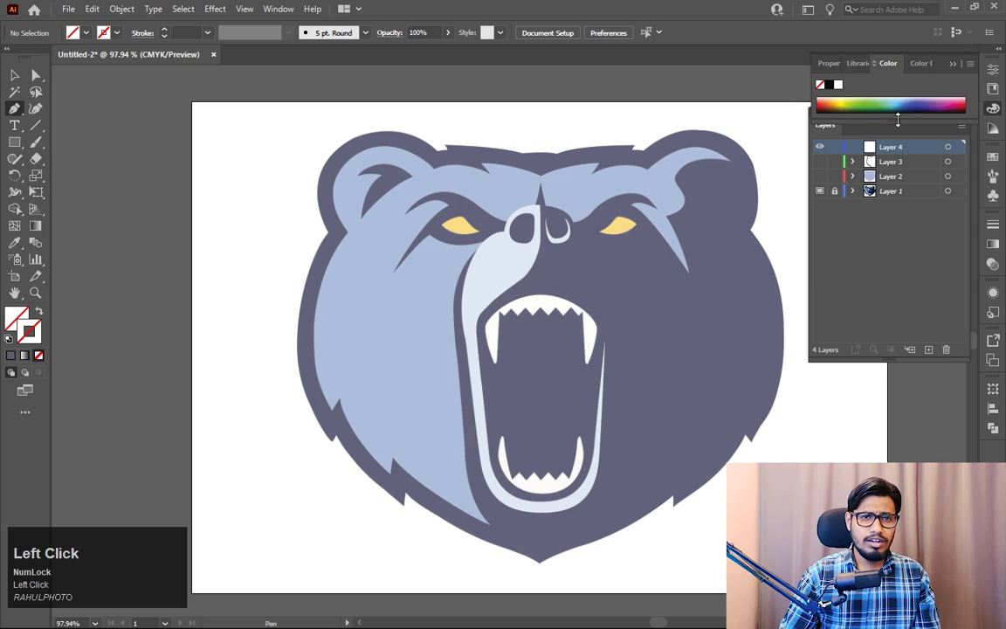
{"action": "left_click", "coordinate": [860, 101]}
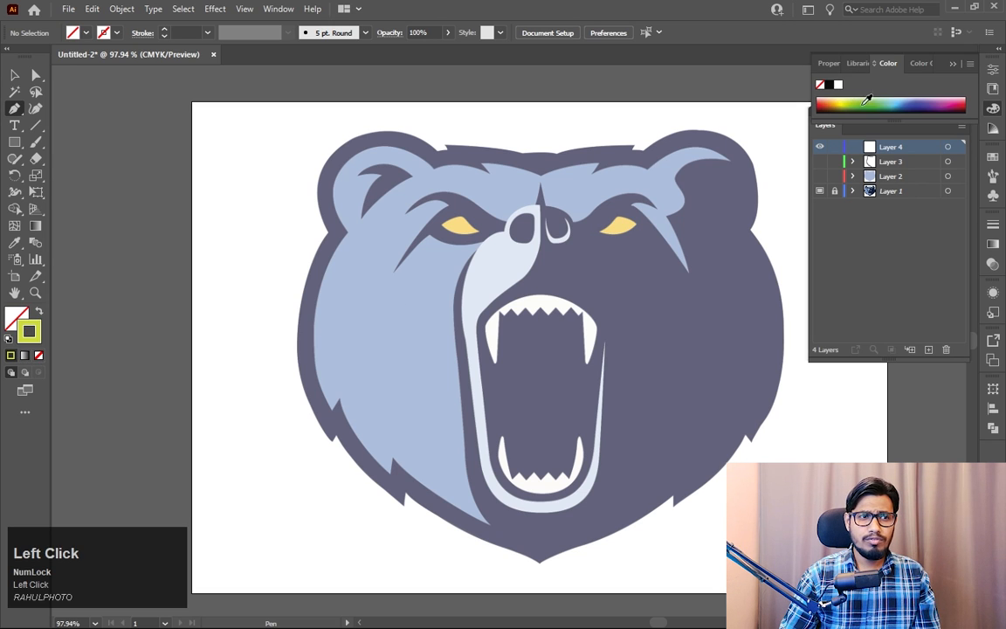
{"action": "left_click", "coordinate": [994, 70]}
Step: Start a Pen path at the lower tip of the light-blue left cheek and trace upward along the cheek's inner edge beside the mouth
{"action": "key", "text": "ctrl+equal"}
{"action": "key", "text": "ctrl+equal"}
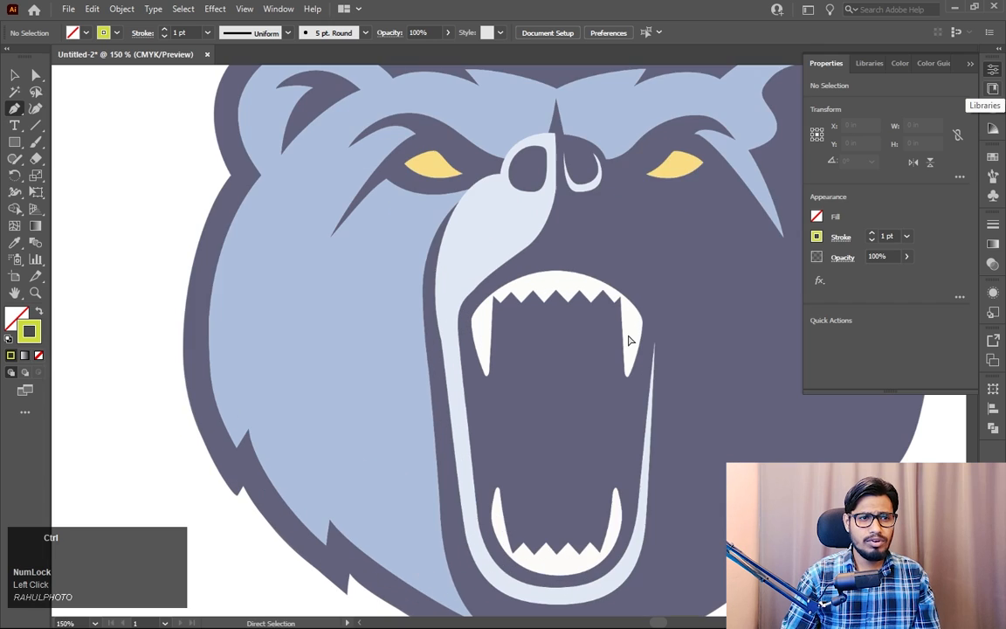
{"action": "key", "text": "ctrl+equal"}
{"action": "left_click_drag", "start_coordinate": [560, 527], "coordinate": [575, 272]}
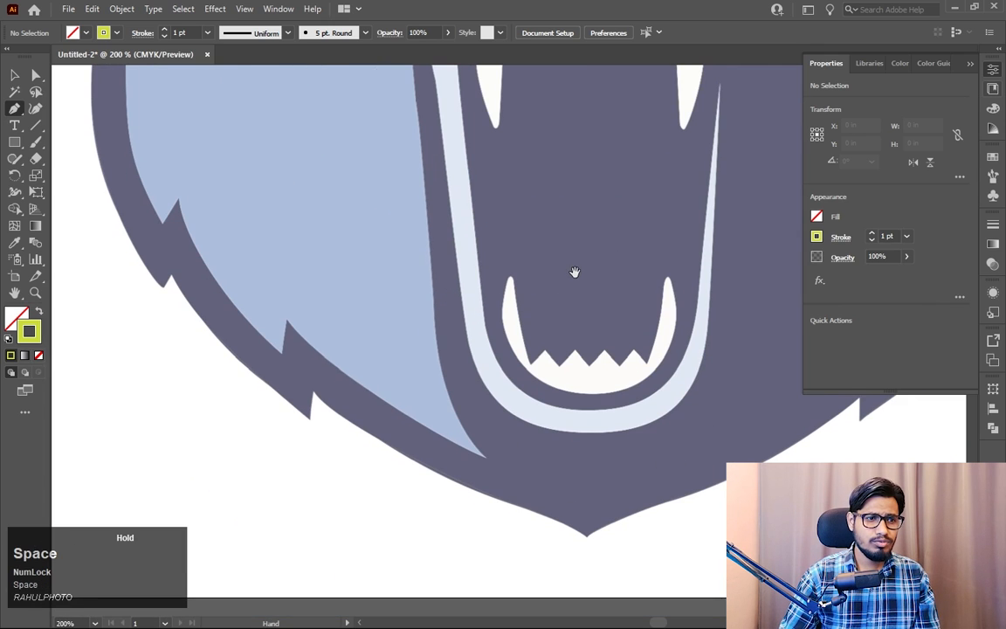
{"action": "left_click", "coordinate": [488, 464]}
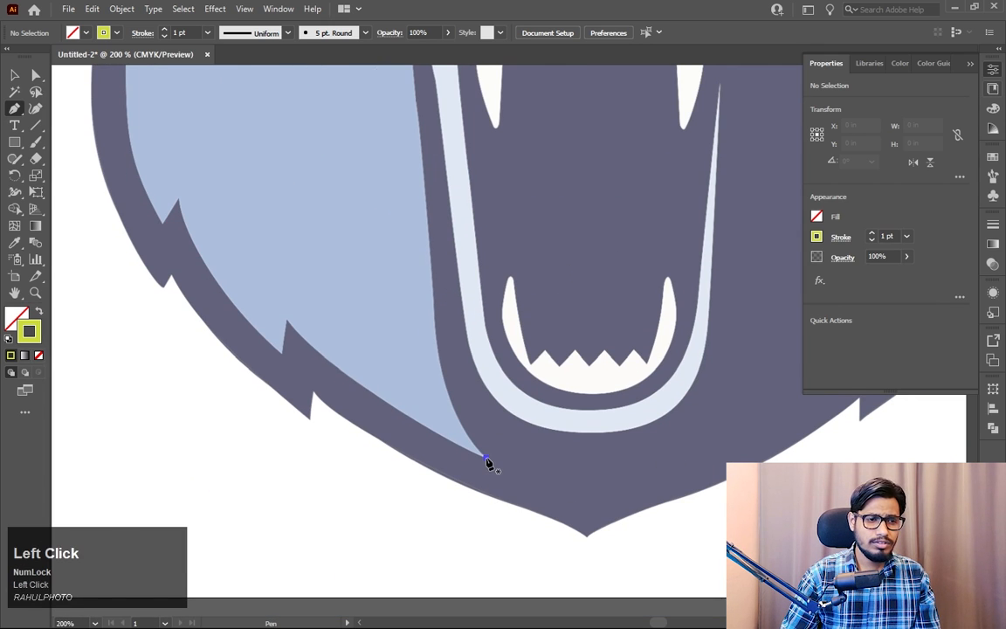
{"action": "left_click_drag", "start_coordinate": [494, 382], "coordinate": [499, 464]}
{"action": "key", "text": "ctrl+z"}
{"action": "key", "text": "space"}
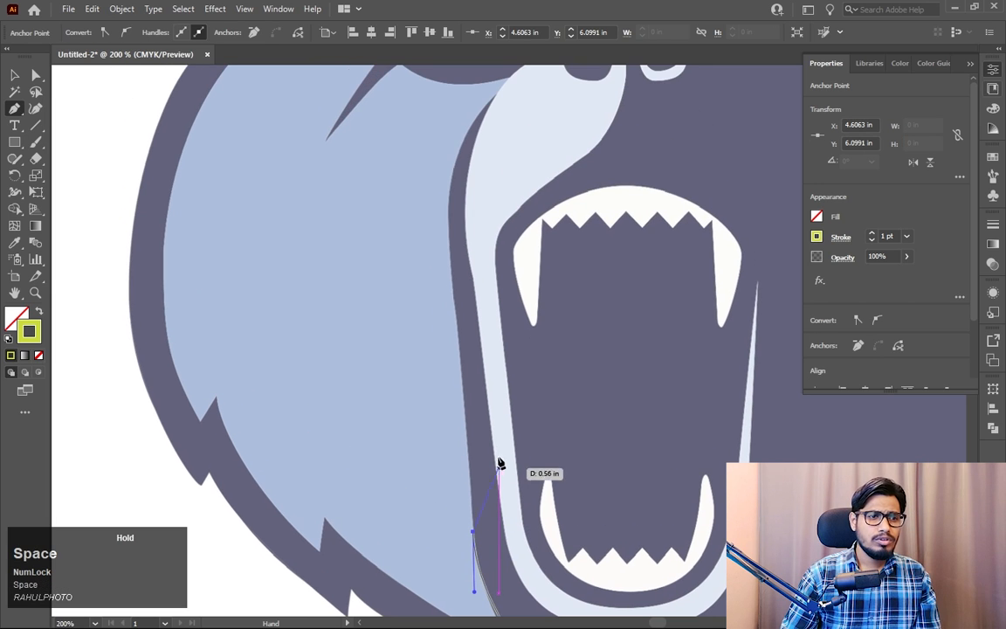
{"action": "left_click", "coordinate": [457, 323]}
Step: Continue the path up the dark outline left of the muzzle to where the left eye patch meets the muzzle
{"action": "key", "text": "space"}
{"action": "left_click_drag", "start_coordinate": [488, 301], "coordinate": [468, 415]}
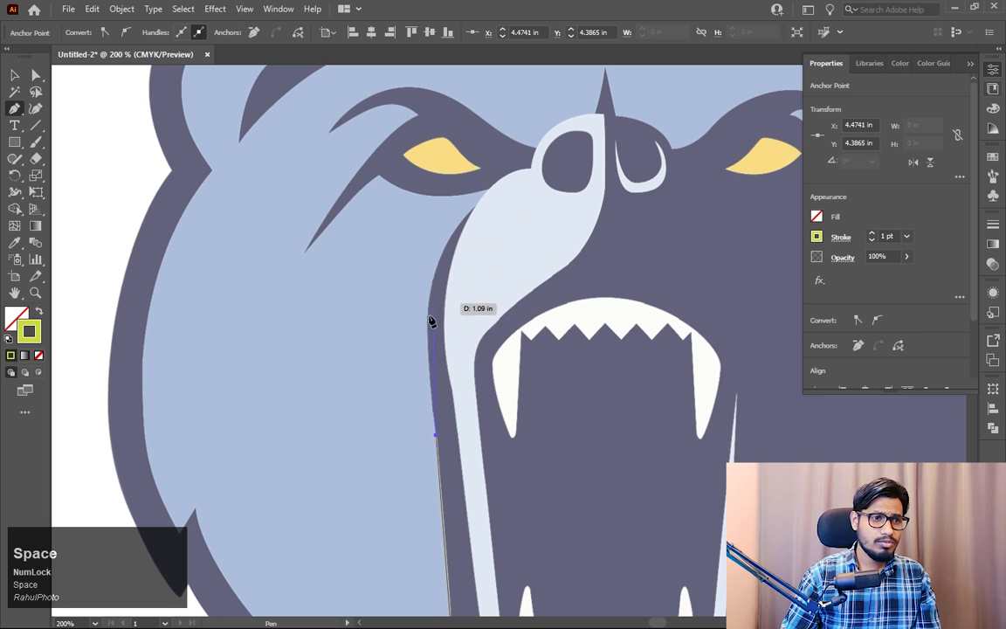
{"action": "left_click_drag", "start_coordinate": [430, 293], "coordinate": [433, 343]}
{"action": "left_click", "coordinate": [429, 292], "text": "alt"}
{"action": "key", "text": "space"}
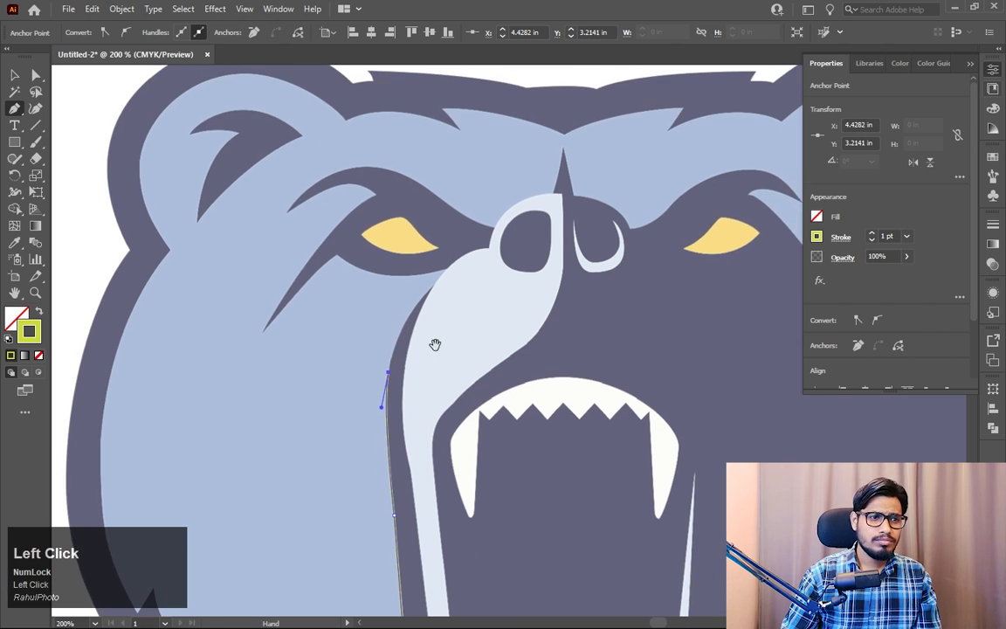
{"action": "left_click_drag", "start_coordinate": [431, 288], "coordinate": [463, 269]}
{"action": "left_click", "coordinate": [431, 288], "text": "alt"}
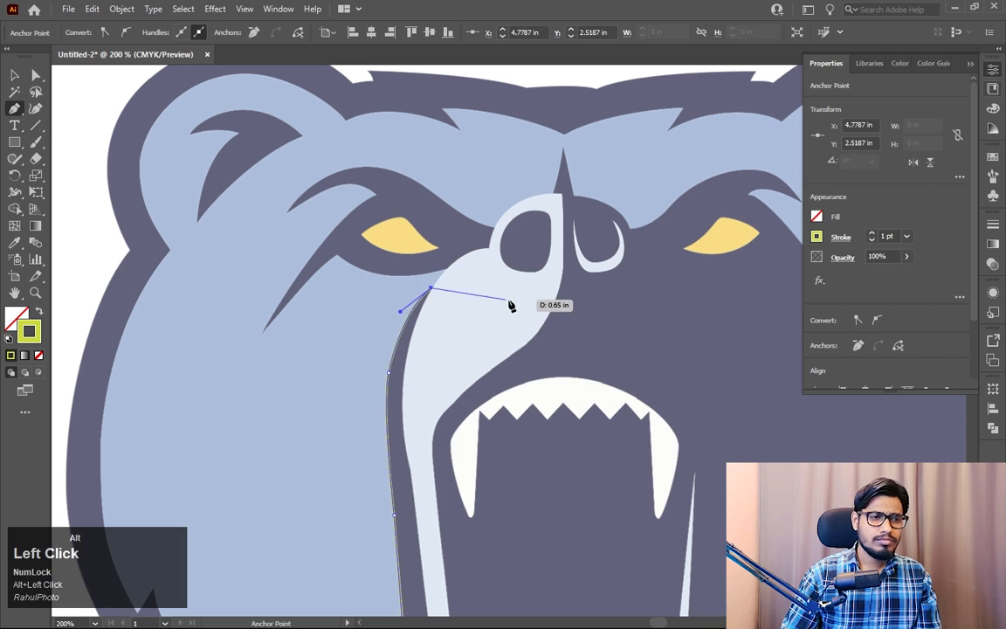
{"action": "key", "text": "ctrl+equal"}
{"action": "key", "text": "ctrl+equal"}
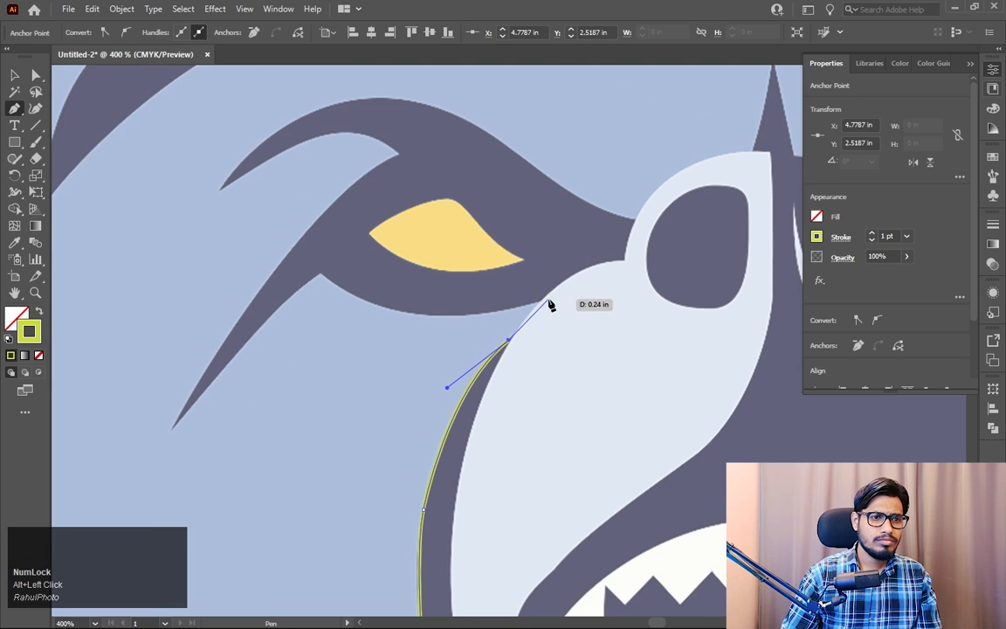
{"action": "left_click", "coordinate": [540, 301]}
Step: Trace the underside of the left eye patch and its dark streak down to the streak's pointed tip, making corner anchors
{"action": "left_click_drag", "start_coordinate": [302, 336], "coordinate": [362, 307]}
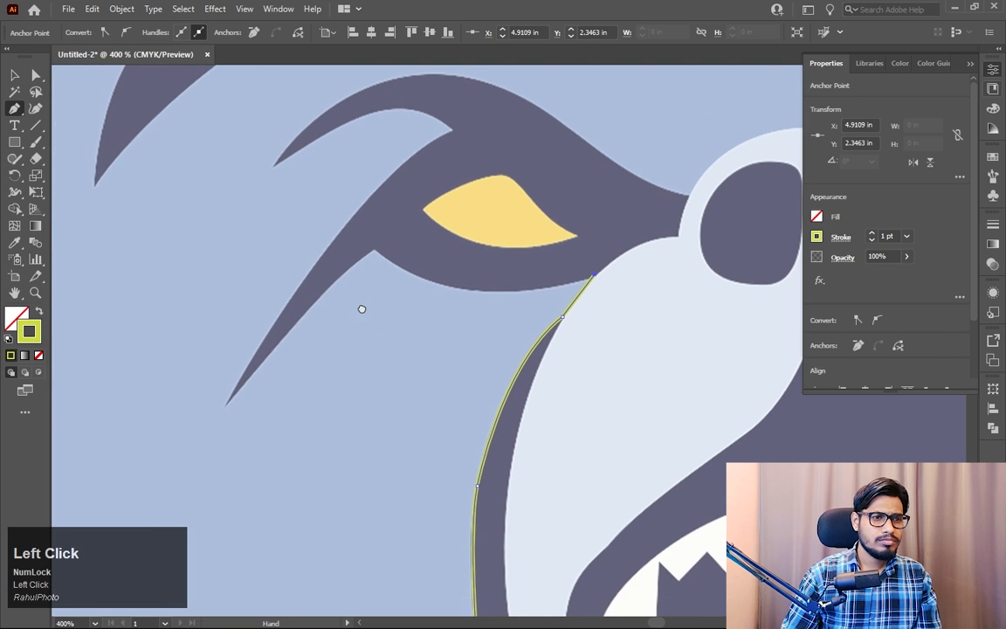
{"action": "left_click_drag", "start_coordinate": [373, 250], "coordinate": [281, 172]}
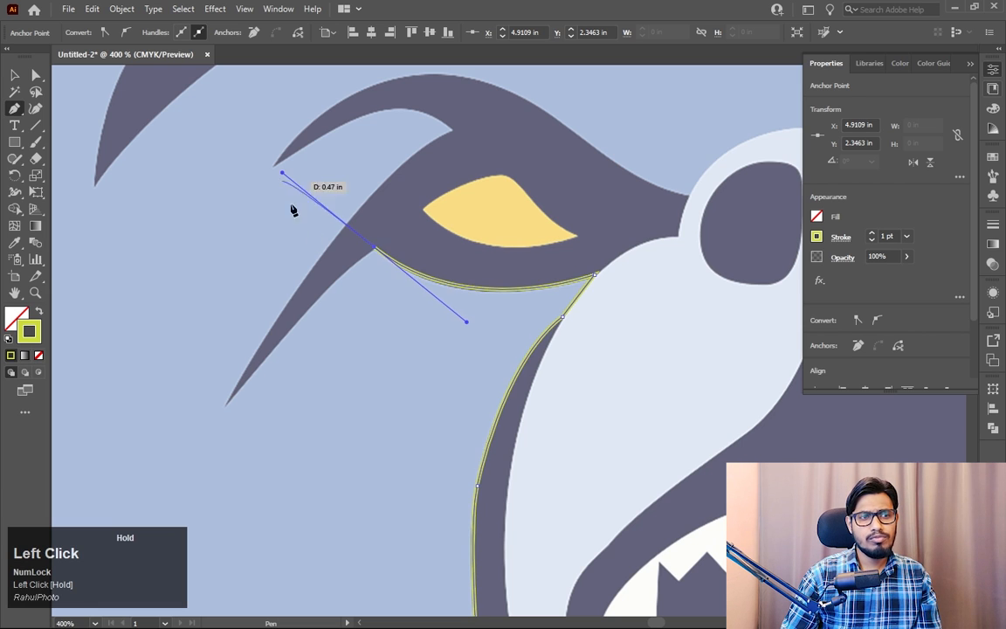
{"action": "left_click", "coordinate": [376, 249], "text": "alt"}
{"action": "left_click_drag", "start_coordinate": [343, 373], "coordinate": [518, 261]}
{"action": "left_click_drag", "start_coordinate": [403, 290], "coordinate": [352, 358]}
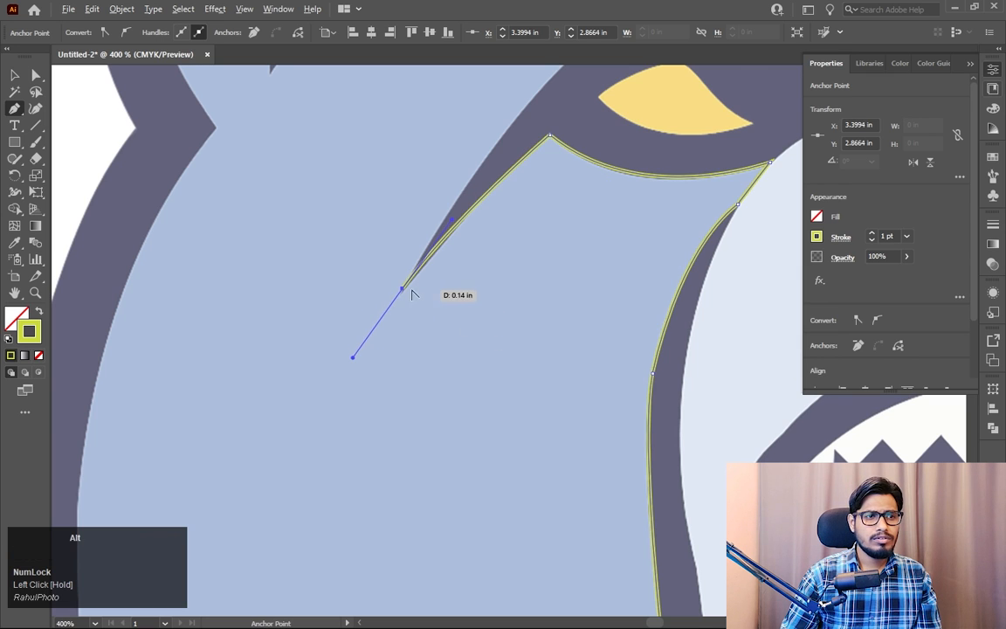
{"action": "left_click", "coordinate": [403, 289], "text": "alt"}
Step: Trace the streak's upper edge to the notch below the left brow and curve out to the brow's pointed tip
{"action": "left_click_drag", "start_coordinate": [463, 276], "coordinate": [315, 481]}
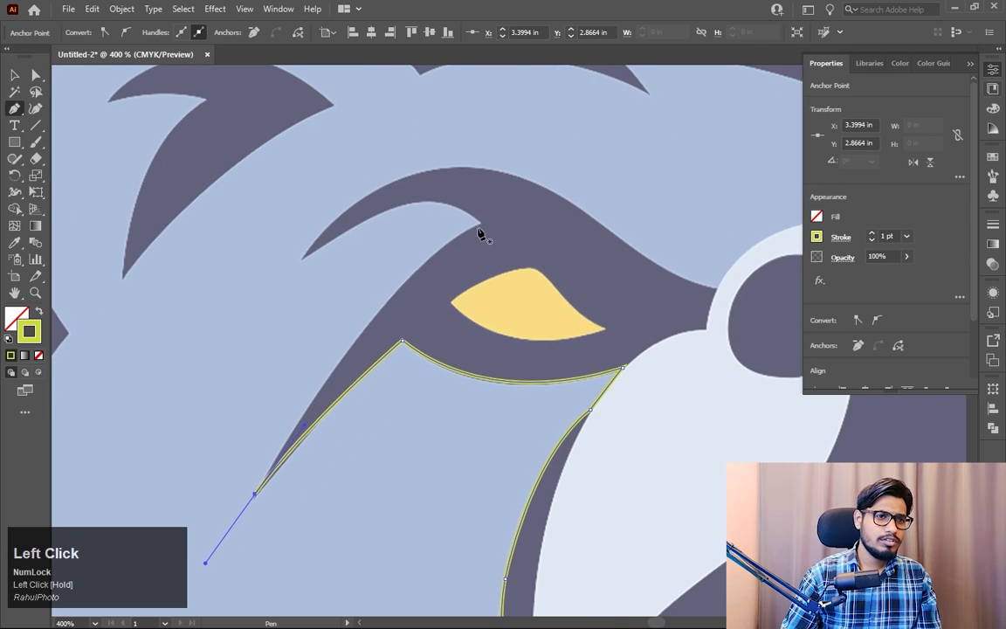
{"action": "left_click_drag", "start_coordinate": [255, 494], "coordinate": [477, 224]}
{"action": "left_click_drag", "start_coordinate": [523, 186], "coordinate": [593, 158]}
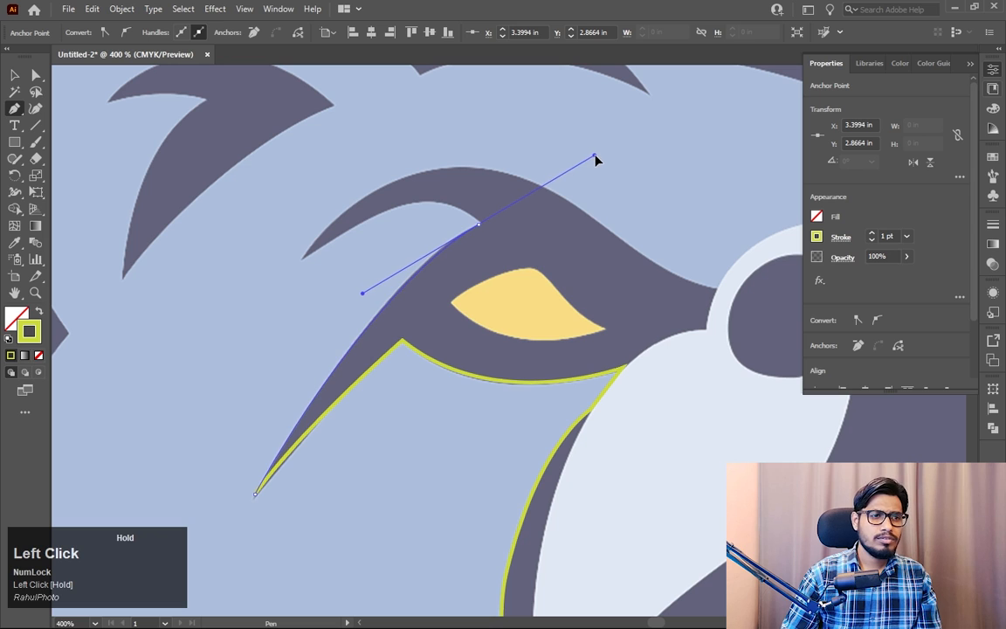
{"action": "left_click", "coordinate": [478, 225], "text": "alt"}
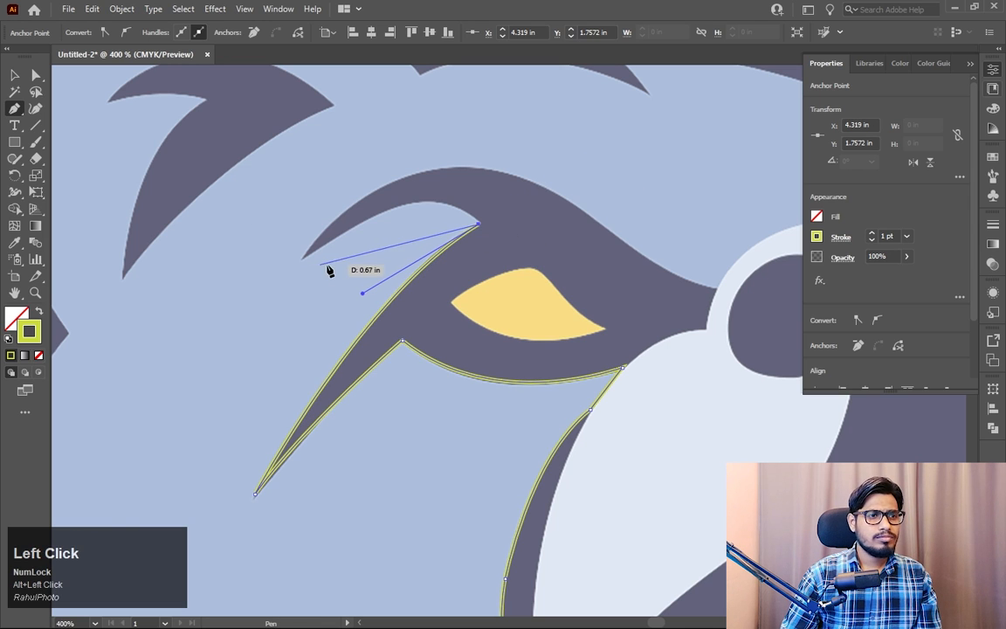
{"action": "left_click", "coordinate": [300, 257]}
{"action": "left_click_drag", "start_coordinate": [300, 258], "coordinate": [175, 360]}
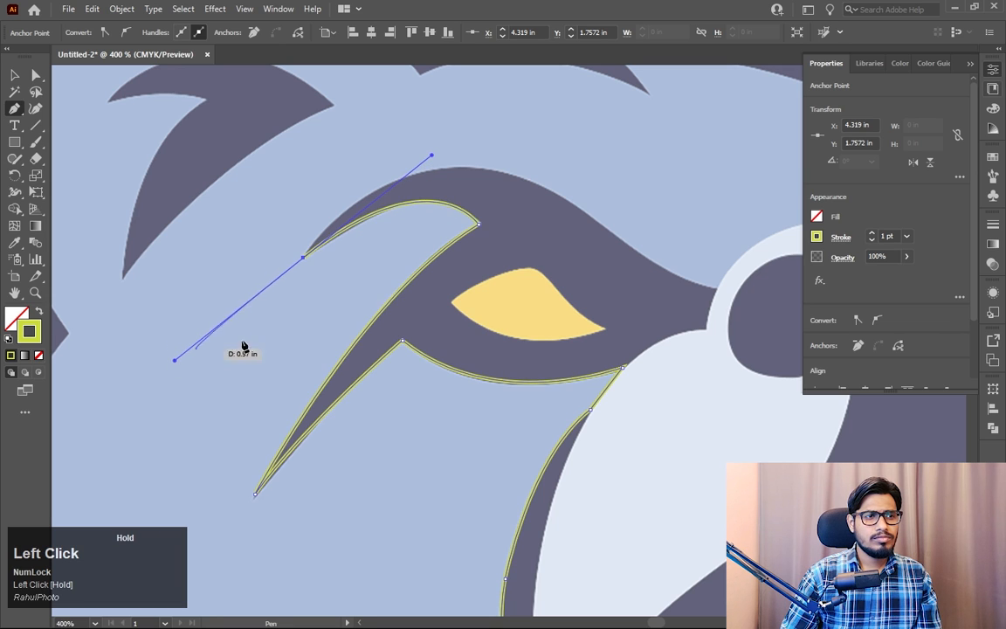
{"action": "left_click", "coordinate": [302, 259], "text": "alt"}
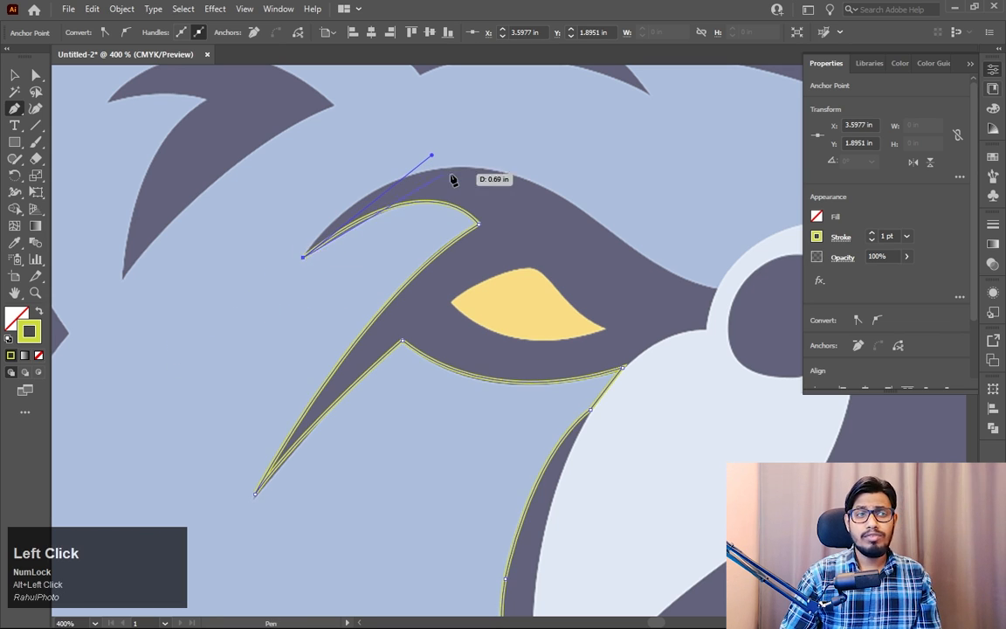
Step: Curve the path over the top of the left brow and down to the edge of the nose, ending in a corner anchor
{"action": "left_click_drag", "start_coordinate": [484, 170], "coordinate": [605, 184]}
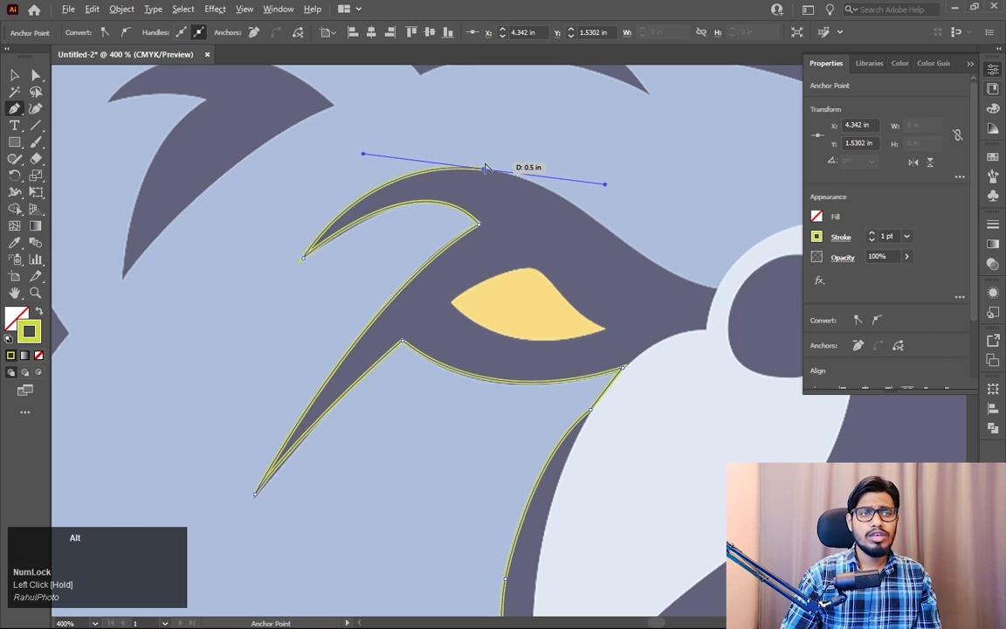
{"action": "left_click", "coordinate": [487, 171], "text": "alt"}
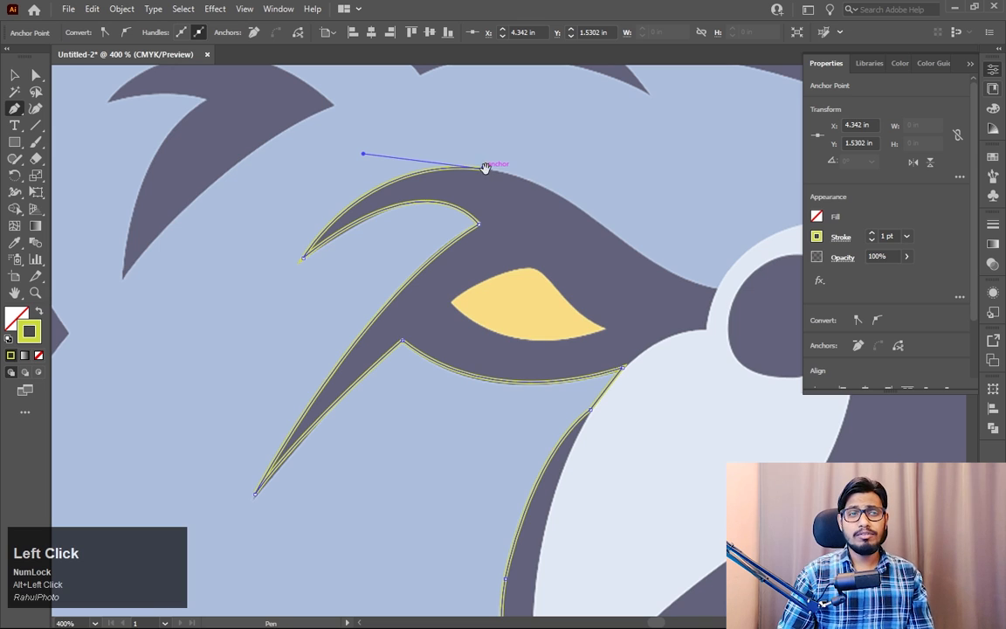
{"action": "left_click_drag", "start_coordinate": [485, 167], "coordinate": [426, 153]}
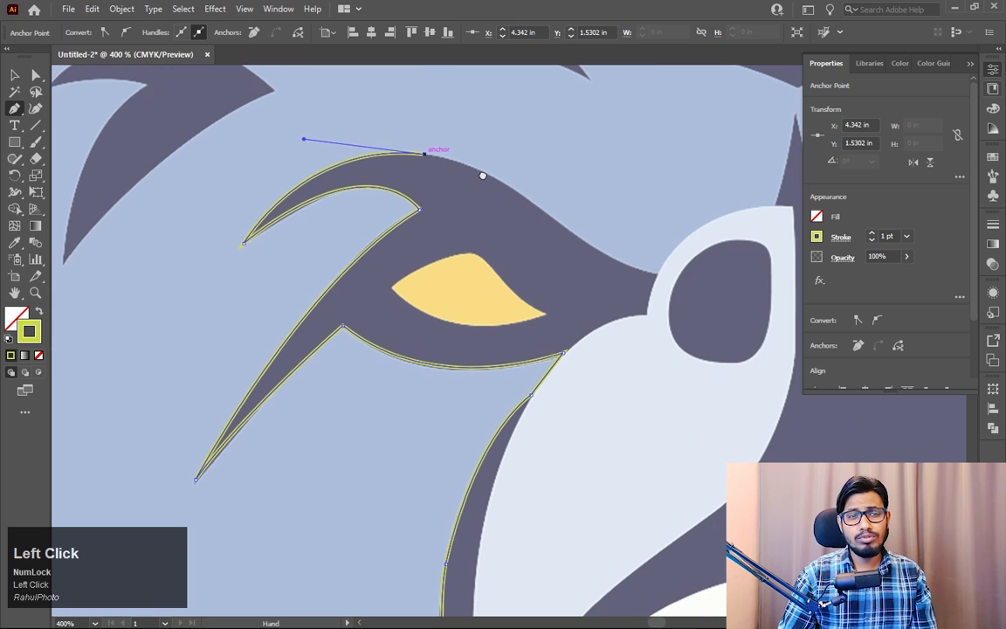
{"action": "left_click_drag", "start_coordinate": [540, 210], "coordinate": [399, 209]}
{"action": "left_click", "coordinate": [540, 210], "text": "alt"}
{"action": "left_click_drag", "start_coordinate": [490, 245], "coordinate": [533, 254]}
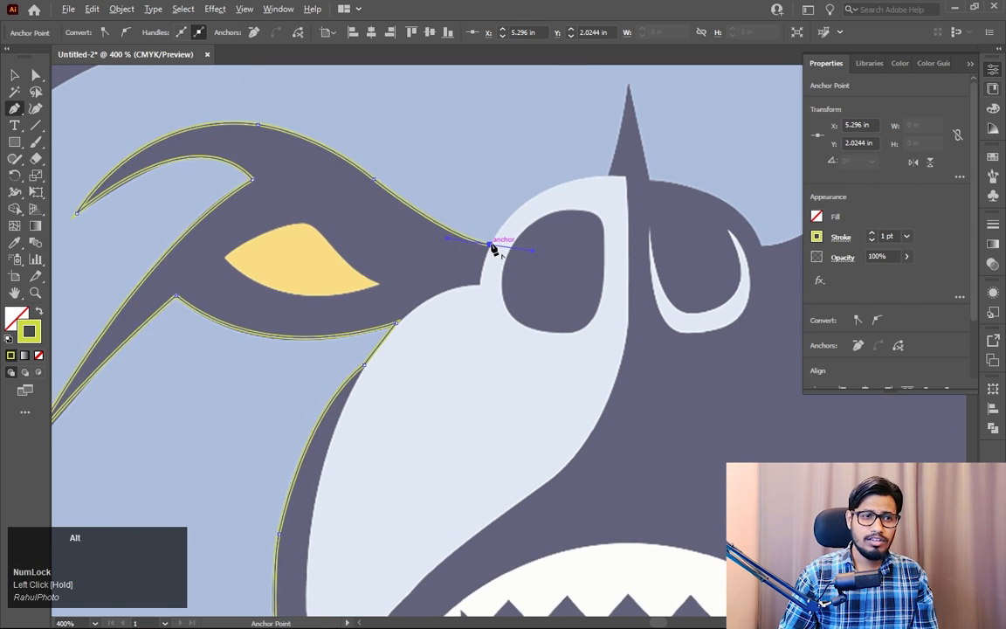
{"action": "left_click", "coordinate": [490, 246], "text": "alt"}
Step: Trace over the left half of the nose and around the pointed spike above it with straight segments, repositioning the spike's right base anchor
{"action": "left_click_drag", "start_coordinate": [568, 220], "coordinate": [487, 265]}
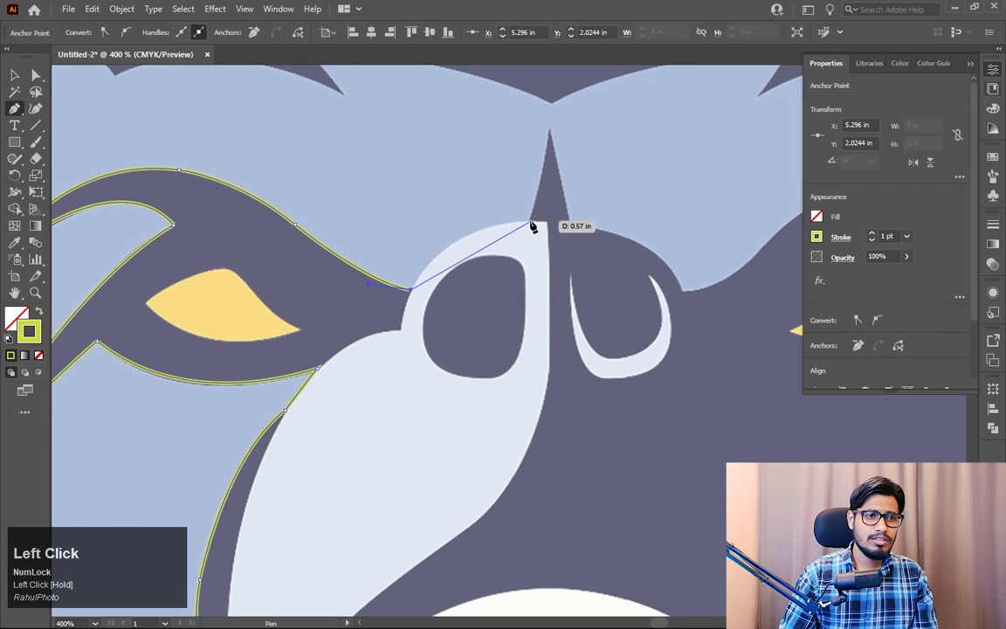
{"action": "left_click_drag", "start_coordinate": [530, 222], "coordinate": [624, 219]}
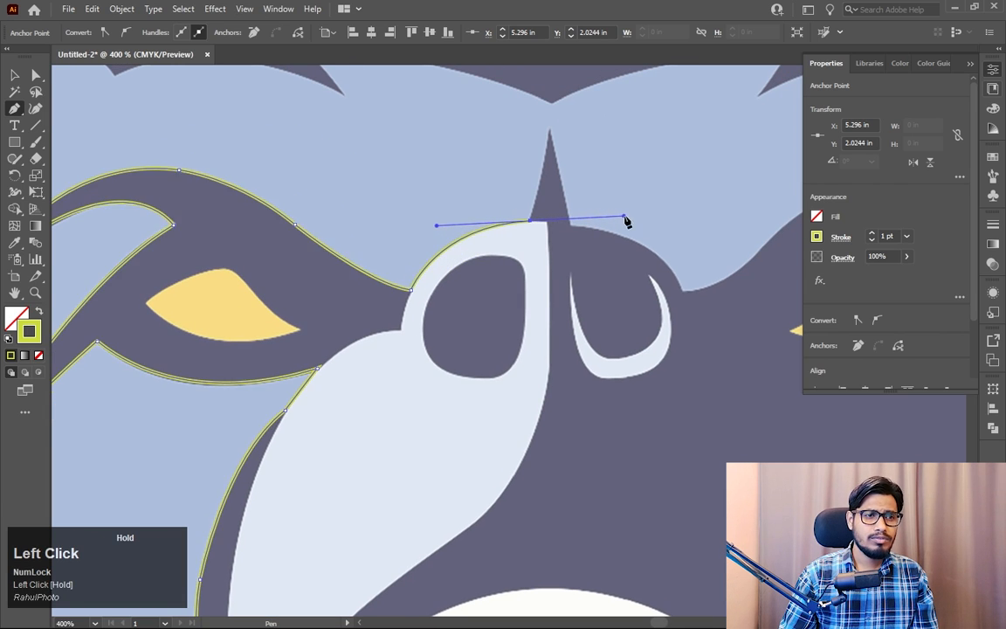
{"action": "left_click", "coordinate": [531, 226], "text": "alt"}
{"action": "left_click_drag", "start_coordinate": [546, 218], "coordinate": [477, 342]}
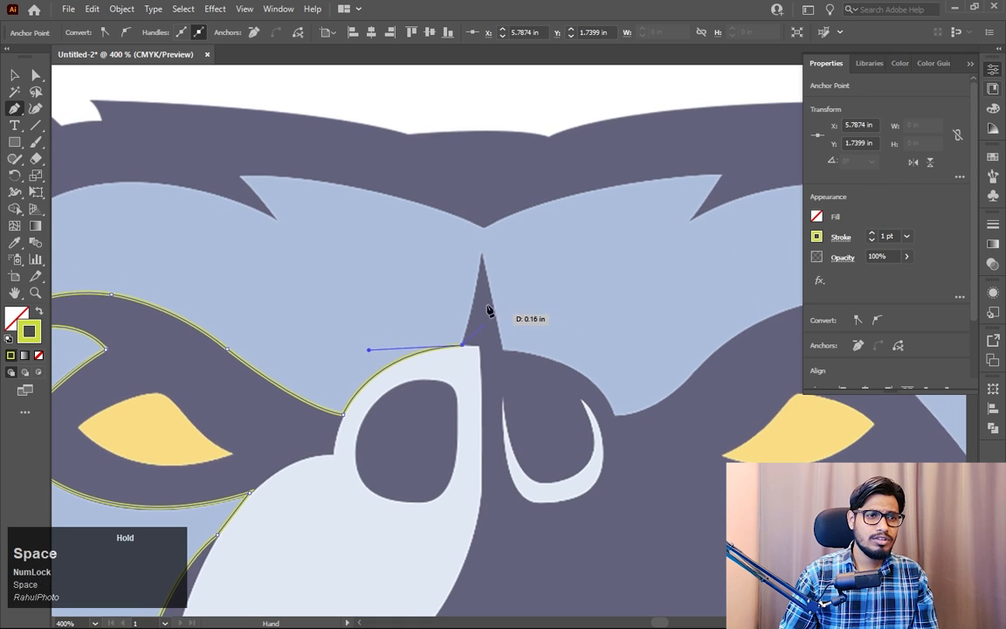
{"action": "left_click", "coordinate": [481, 256]}
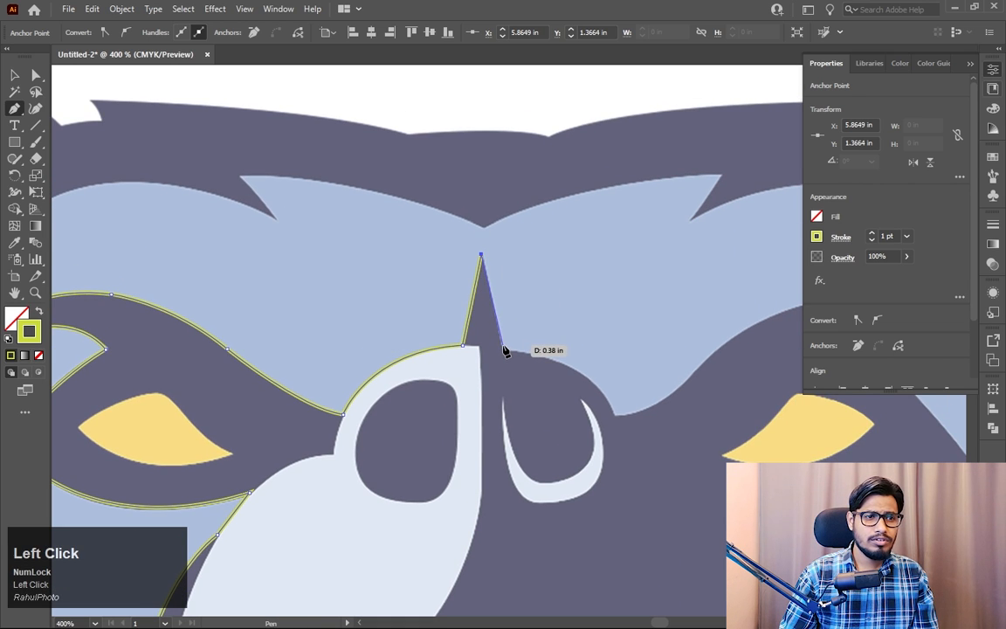
{"action": "left_click", "coordinate": [502, 348]}
{"action": "left_click_drag", "start_coordinate": [503, 350], "coordinate": [478, 254]}
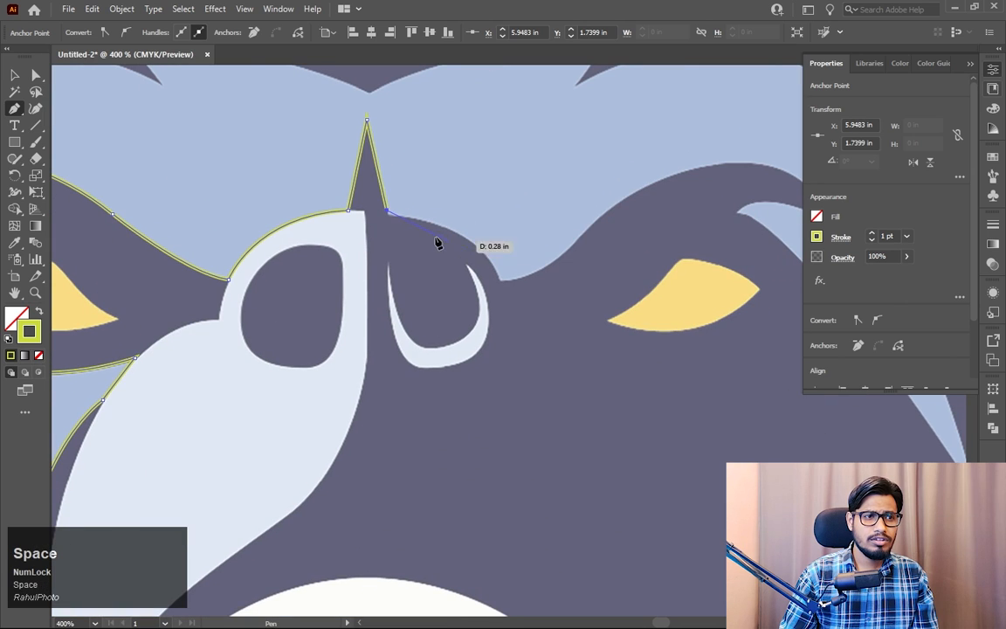
{"action": "key", "text": "ctrl+z"}
{"action": "left_click", "coordinate": [387, 214]}
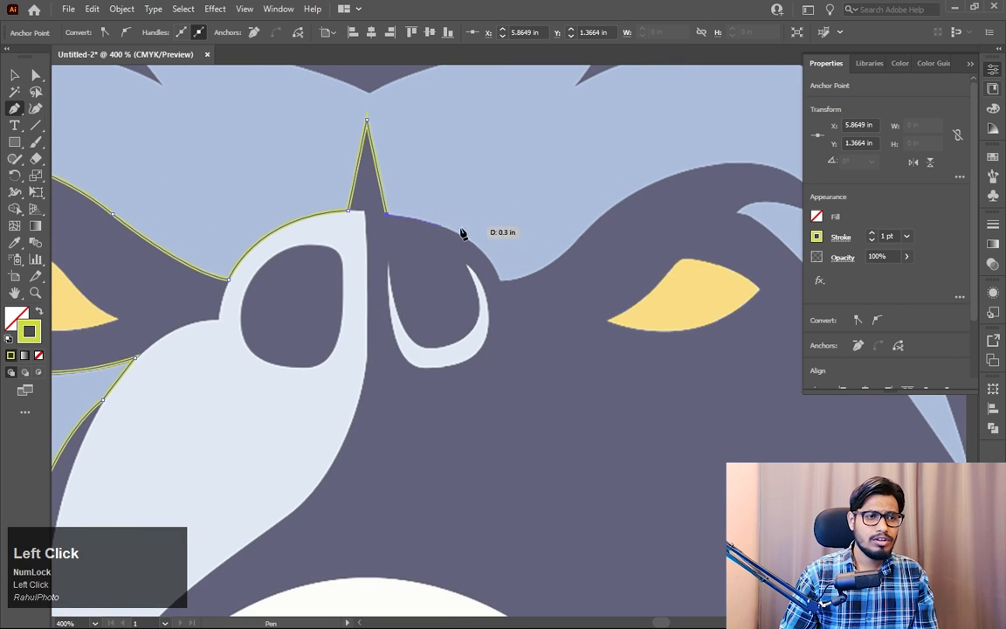
Step: Curve the path over the right half of the nose to the inner corner of the right brow, ending in a corner anchor
{"action": "left_click_drag", "start_coordinate": [499, 280], "coordinate": [511, 311]}
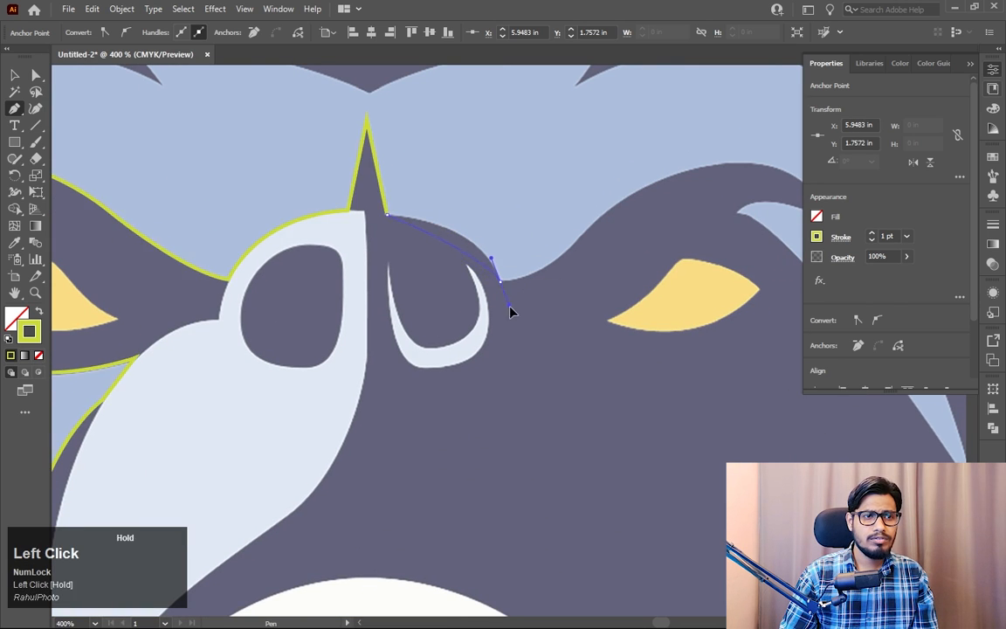
{"action": "left_click_drag", "start_coordinate": [537, 354], "coordinate": [529, 347]}
{"action": "left_click", "coordinate": [500, 280], "text": "alt"}
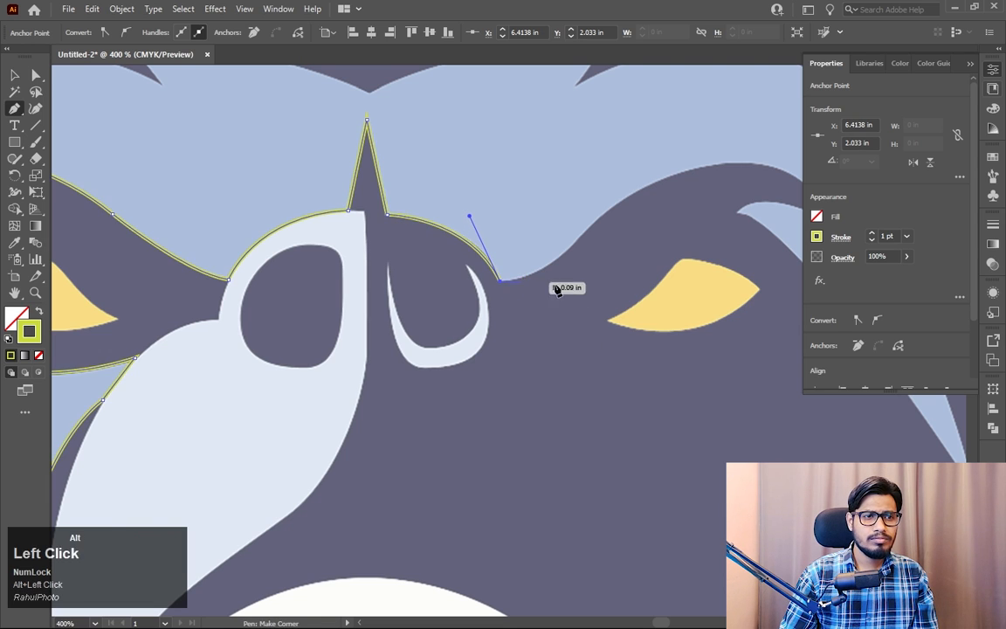
Step: Trace the upper edge of the right brow from the nose up to the brow's crest
{"action": "key", "text": "space"}
{"action": "left_click_drag", "start_coordinate": [557, 287], "coordinate": [442, 341]}
{"action": "left_click_drag", "start_coordinate": [424, 322], "coordinate": [463, 265]}
{"action": "left_click_drag", "start_coordinate": [432, 302], "coordinate": [580, 229]}
{"action": "left_click_drag", "start_coordinate": [577, 226], "coordinate": [673, 213]}
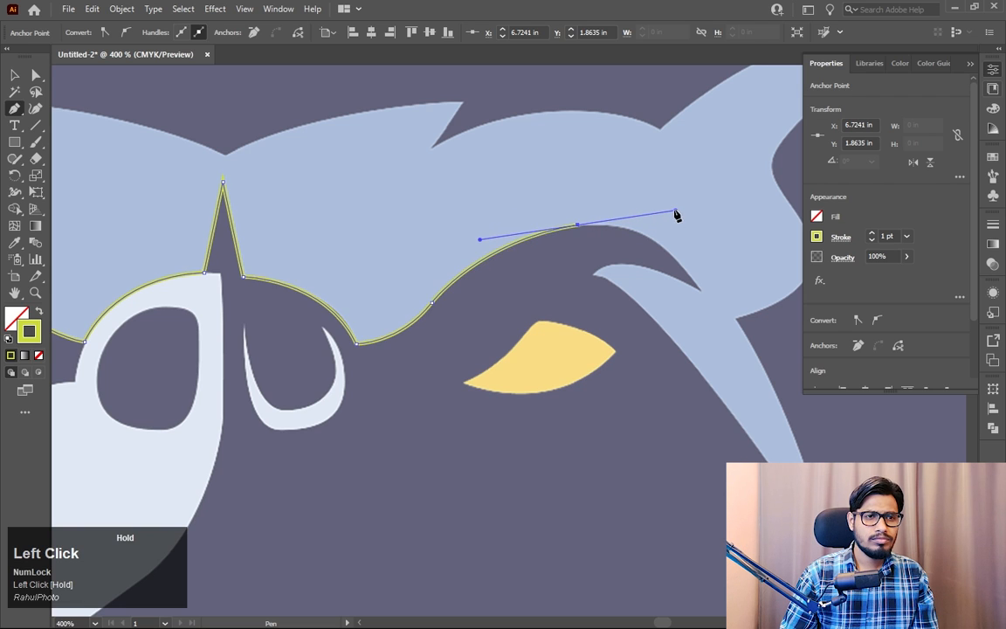
{"action": "left_click", "coordinate": [579, 226], "text": "alt"}
Step: Trace down to the right brow's outer tip and back along its underside to the inner point of the light-blue streak
{"action": "left_click_drag", "start_coordinate": [665, 272], "coordinate": [537, 230]}
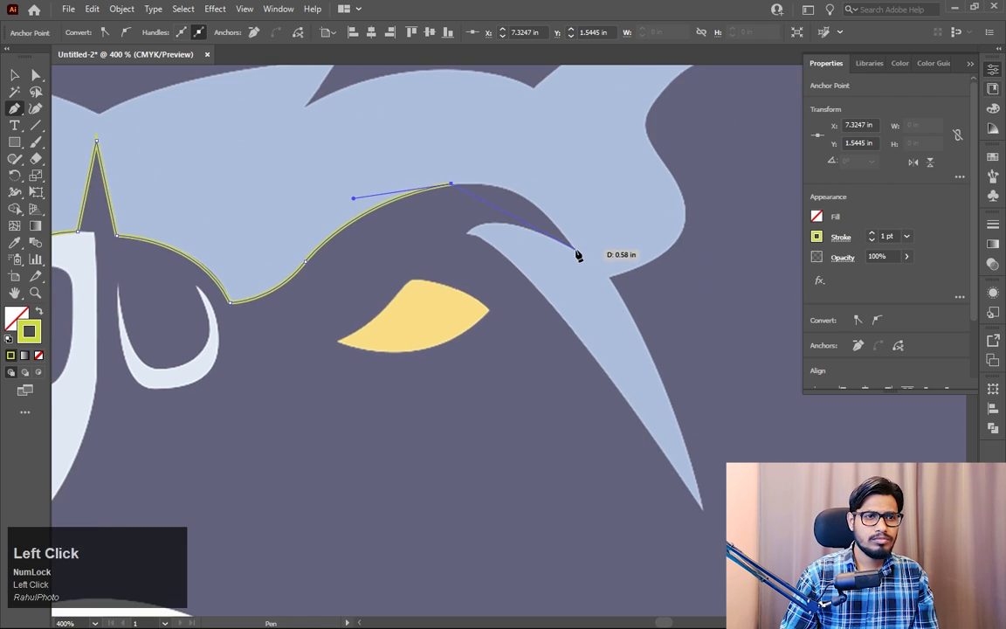
{"action": "left_click", "coordinate": [572, 248]}
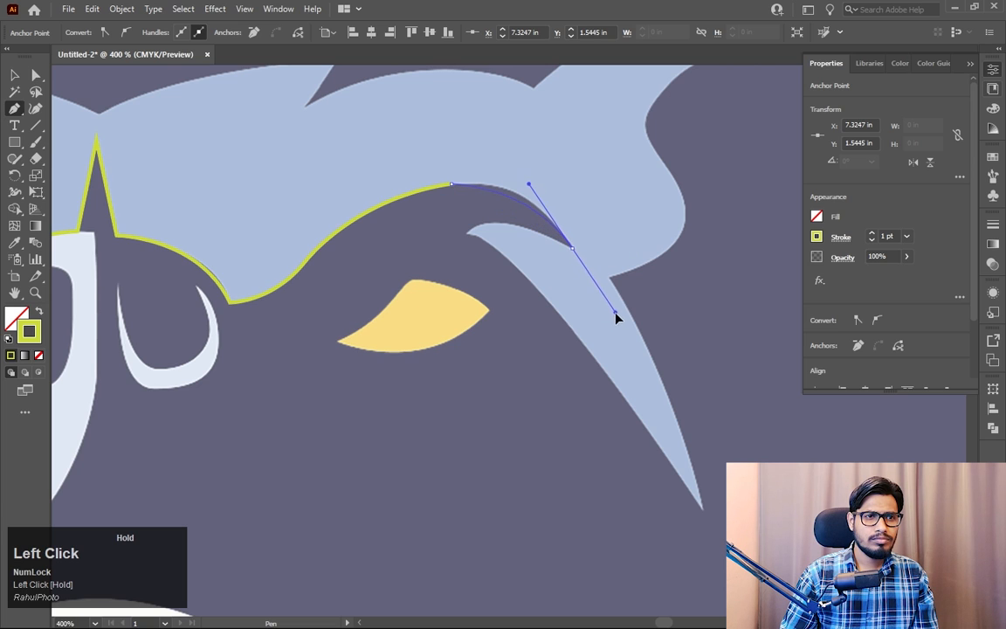
{"action": "left_click_drag", "start_coordinate": [630, 328], "coordinate": [616, 330]}
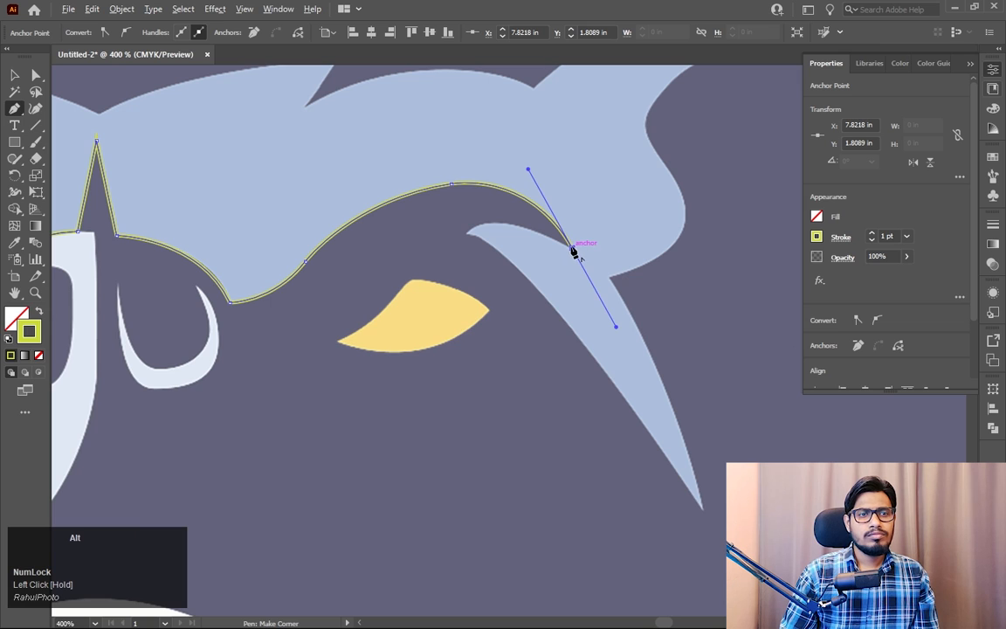
{"action": "left_click_drag", "start_coordinate": [573, 249], "coordinate": [468, 236]}
{"action": "left_click_drag", "start_coordinate": [467, 235], "coordinate": [432, 265]}
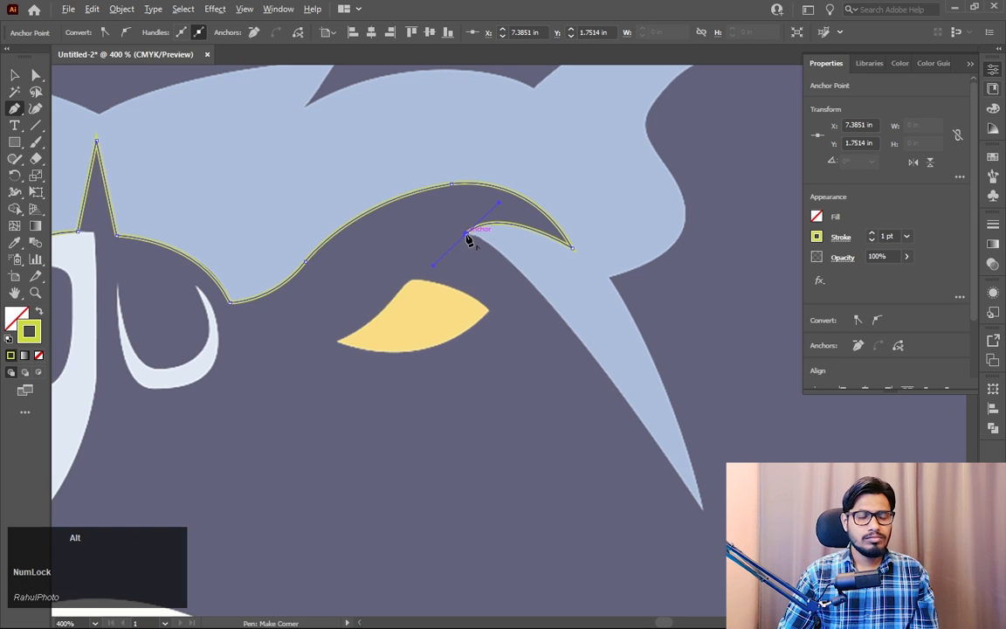
Step: Trace the inner edge of the right light-blue streak down to its midpoint, ending in a corner anchor
{"action": "left_click", "coordinate": [467, 236], "text": "alt"}
{"action": "key", "text": "space"}
{"action": "left_click_drag", "start_coordinate": [578, 342], "coordinate": [443, 217]}
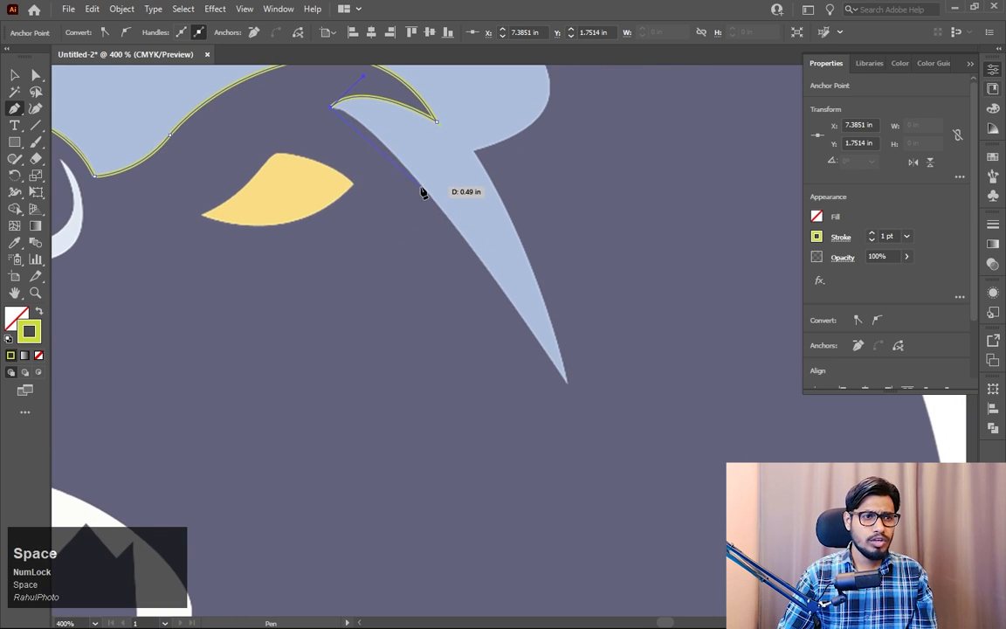
{"action": "left_click", "coordinate": [422, 191]}
{"action": "left_click_drag", "start_coordinate": [442, 226], "coordinate": [470, 258]}
{"action": "key", "text": "alt"}
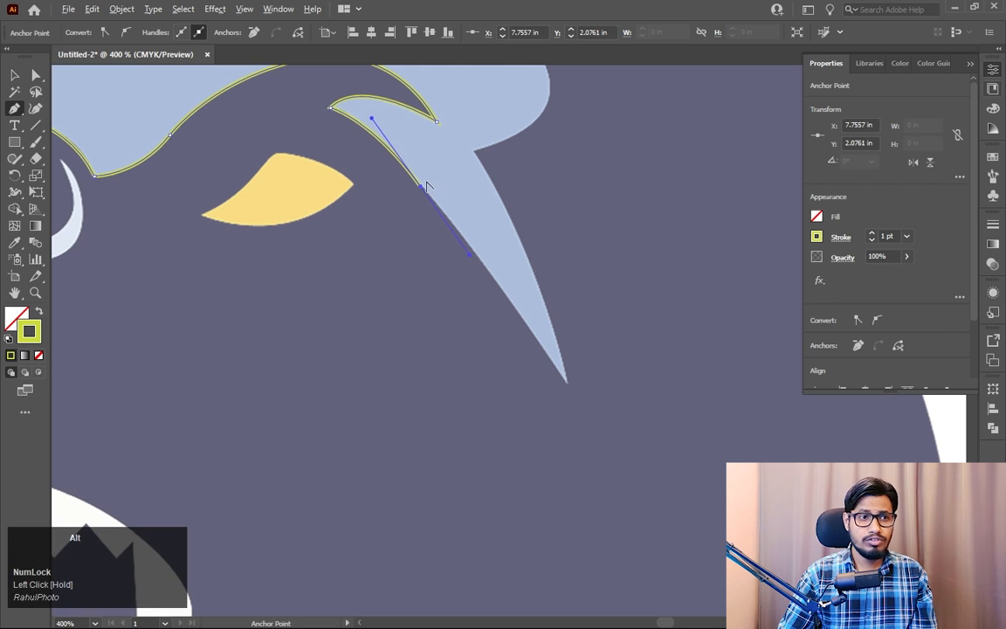
{"action": "left_click", "coordinate": [423, 189], "text": "alt"}
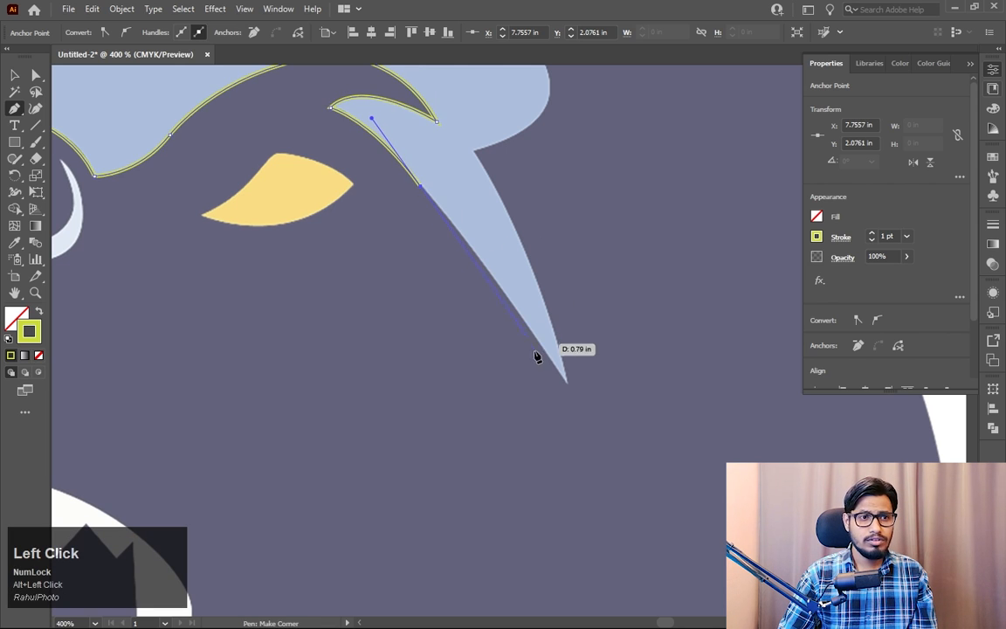
Step: Continue the path to the right streak's lower tip, re-placing the tip anchor exactly on the point as a corner
{"action": "left_click_drag", "start_coordinate": [564, 382], "coordinate": [569, 403]}
{"action": "left_click", "coordinate": [565, 383], "text": "alt"}
{"action": "key", "text": "space"}
{"action": "left_click_drag", "start_coordinate": [587, 274], "coordinate": [489, 385]}
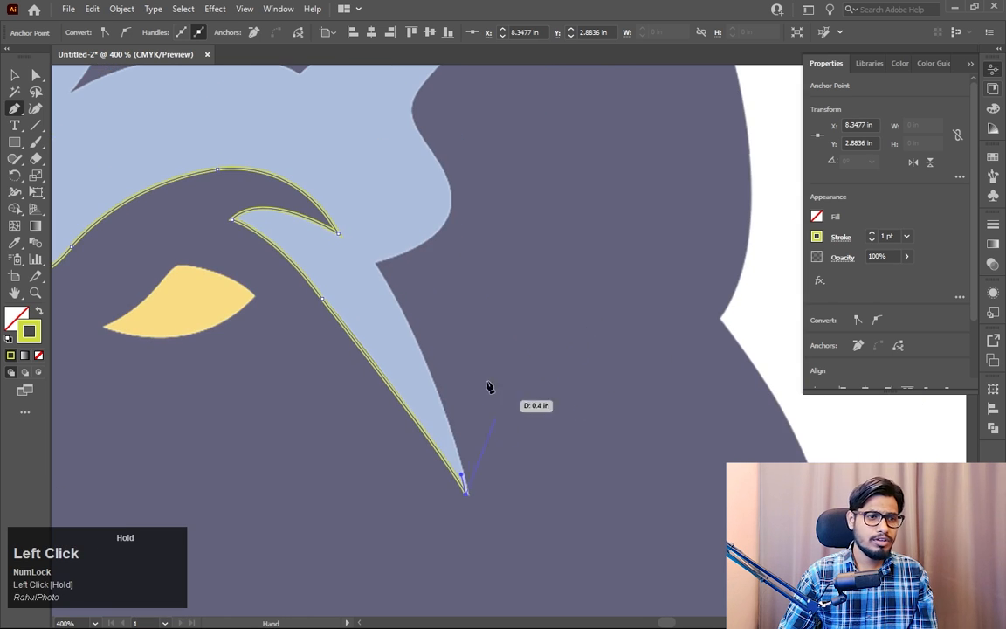
{"action": "key", "text": "ctrl+z"}
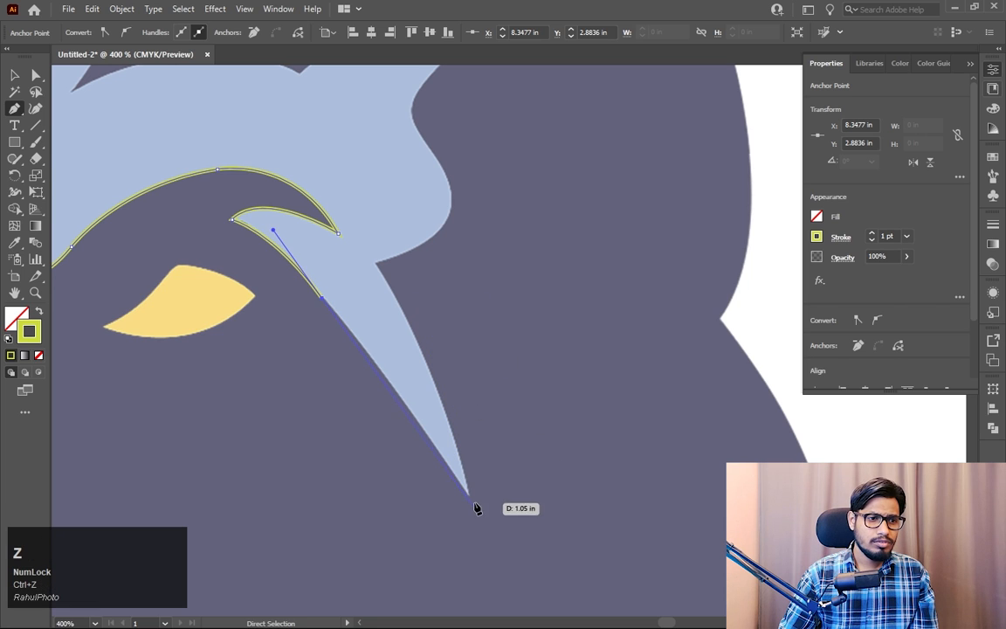
{"action": "left_click_drag", "start_coordinate": [475, 508], "coordinate": [475, 522]}
{"action": "left_click", "coordinate": [468, 495], "text": "alt"}
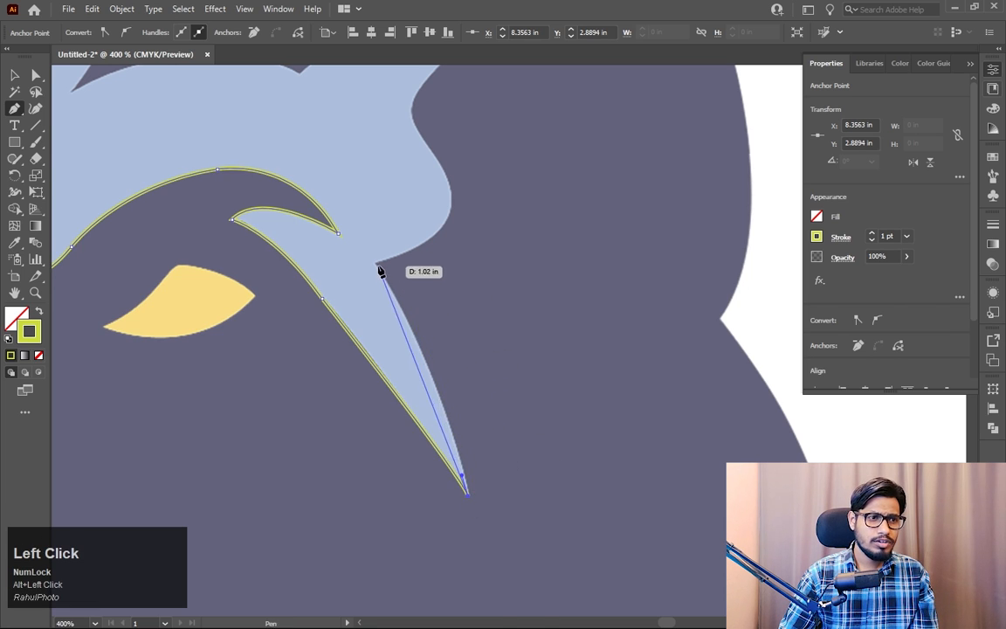
Step: Trace the right streak's outer edge up to the notch and curve around the rounded light-blue bulge above it
{"action": "left_click_drag", "start_coordinate": [378, 265], "coordinate": [316, 186]}
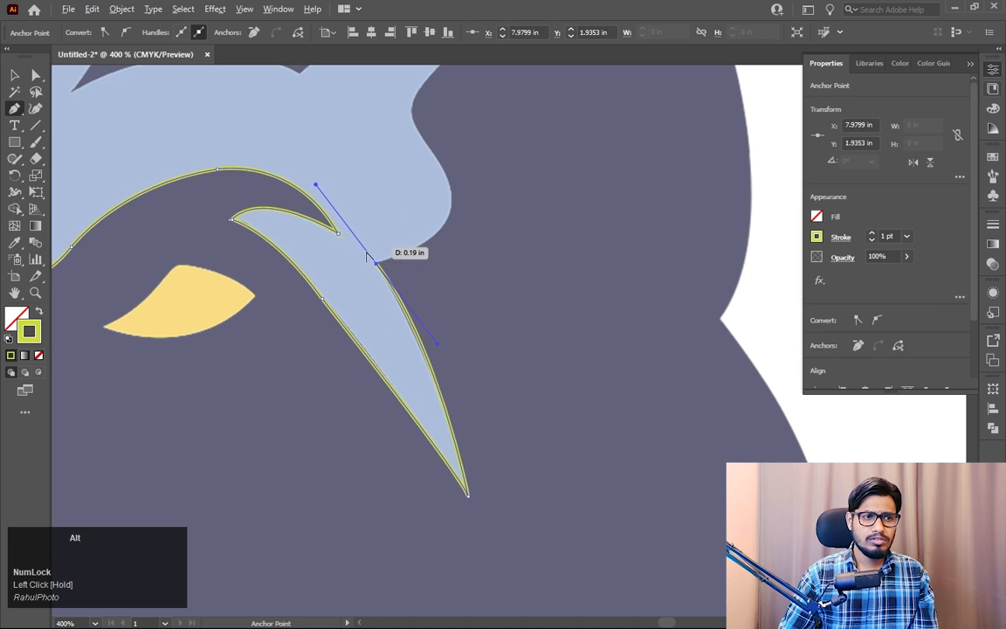
{"action": "left_click", "coordinate": [377, 264], "text": "alt"}
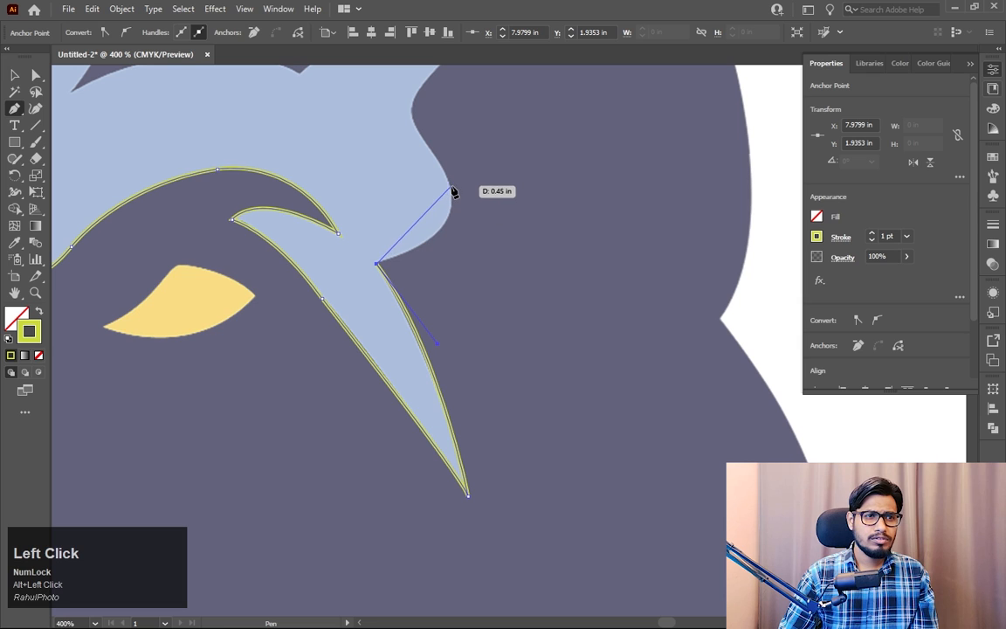
{"action": "left_click_drag", "start_coordinate": [451, 187], "coordinate": [430, 142]}
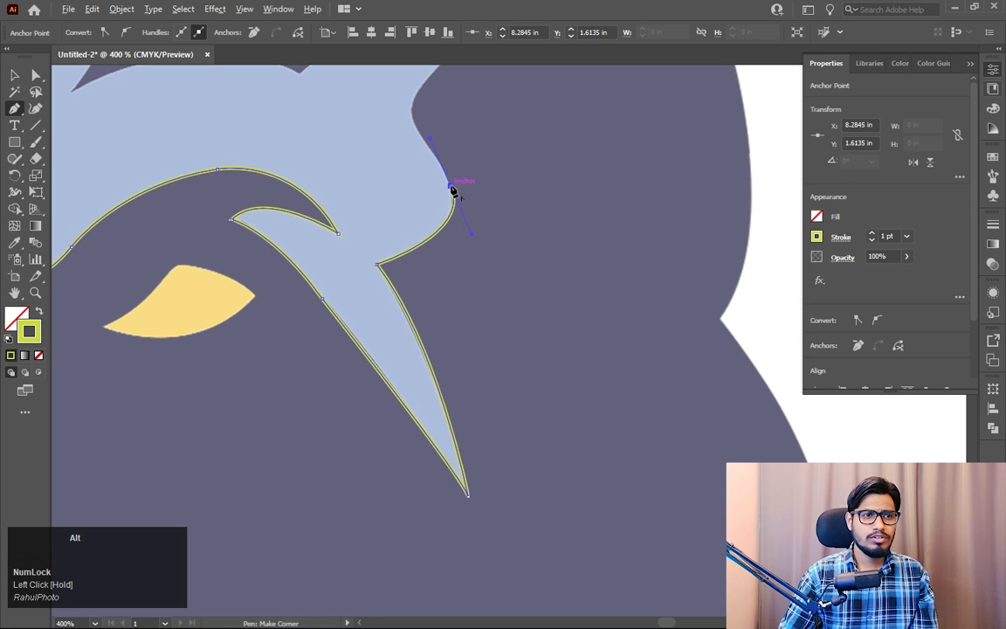
{"action": "key", "text": "space"}
{"action": "left_click_drag", "start_coordinate": [452, 186], "coordinate": [488, 402]}
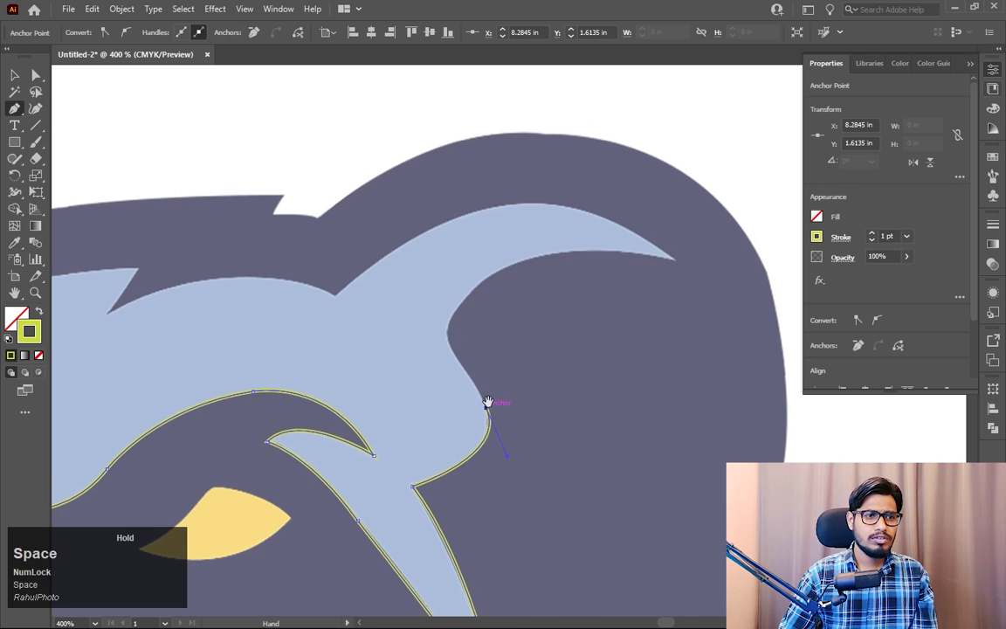
Step: Trace from the bulge along the underside of the right ear's light-blue stroke to its outer tip
{"action": "left_click", "coordinate": [445, 341]}
{"action": "left_click_drag", "start_coordinate": [425, 325], "coordinate": [425, 323]}
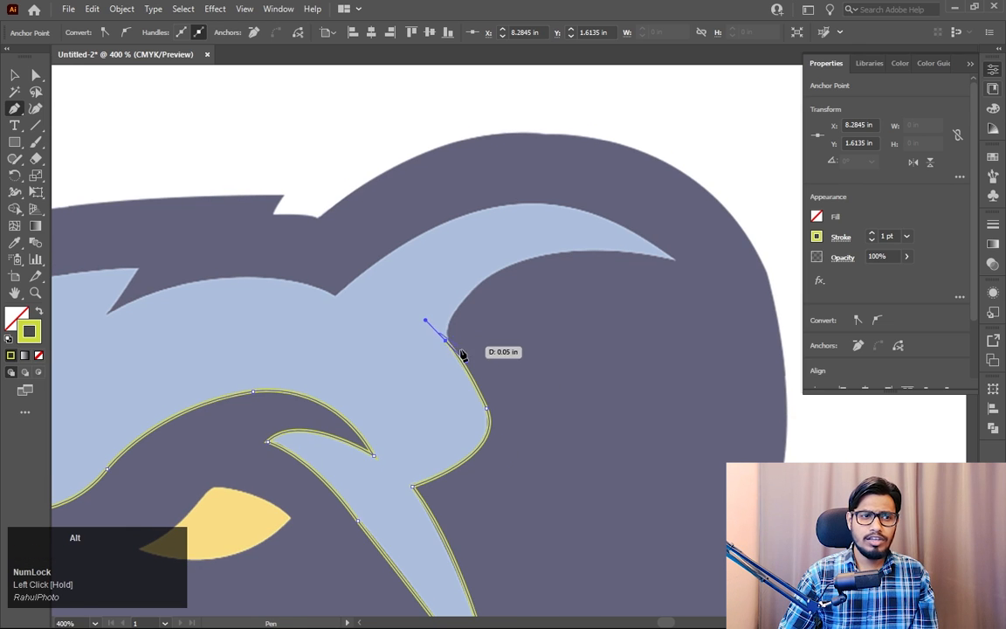
{"action": "left_click", "coordinate": [446, 342], "text": "alt"}
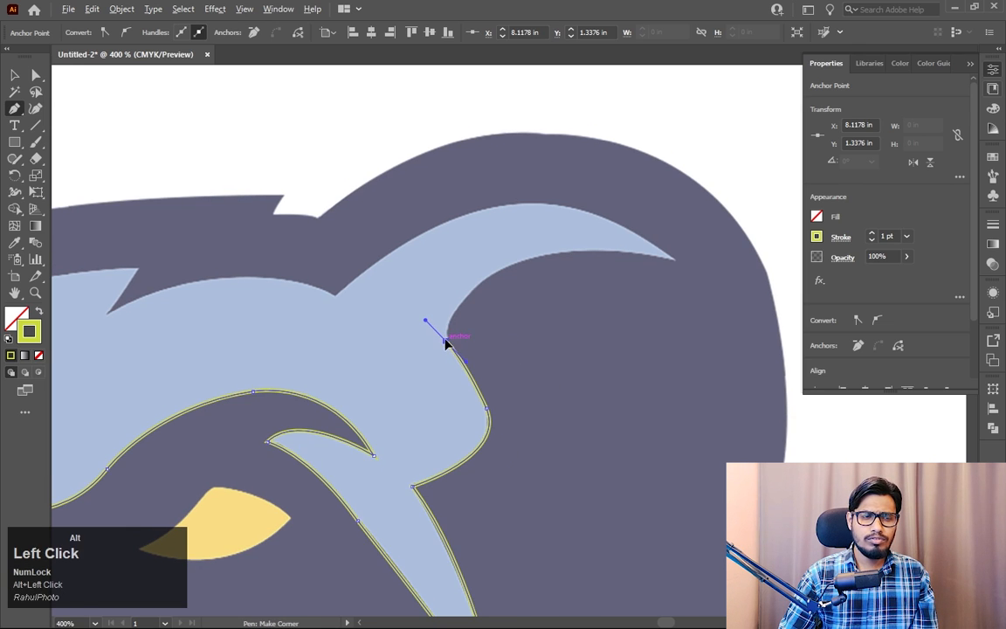
{"action": "left_click_drag", "start_coordinate": [516, 264], "coordinate": [585, 239]}
{"action": "left_click", "coordinate": [515, 262], "text": "alt"}
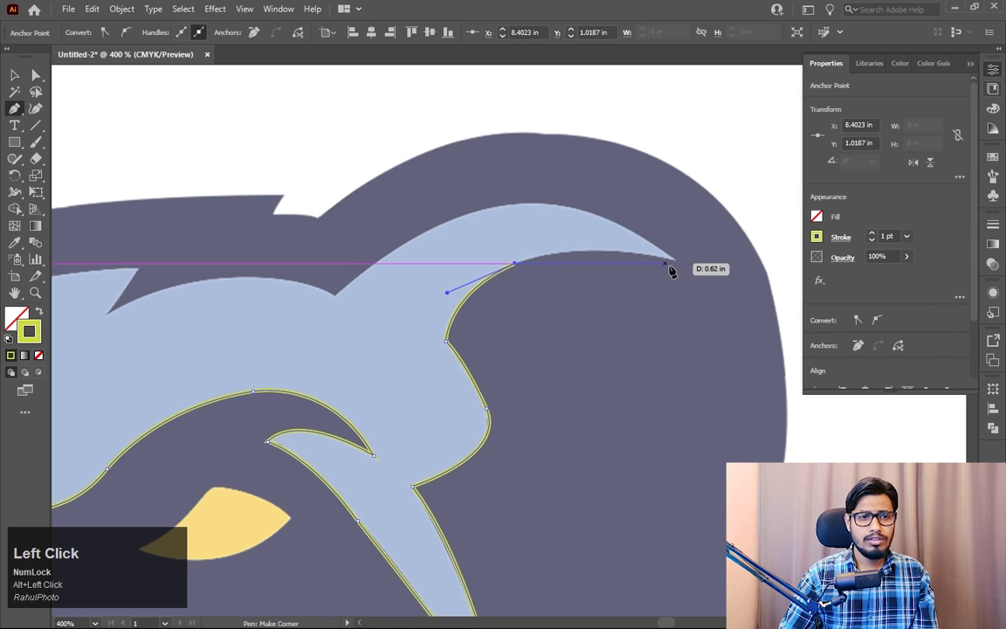
{"action": "left_click_drag", "start_coordinate": [673, 260], "coordinate": [763, 280]}
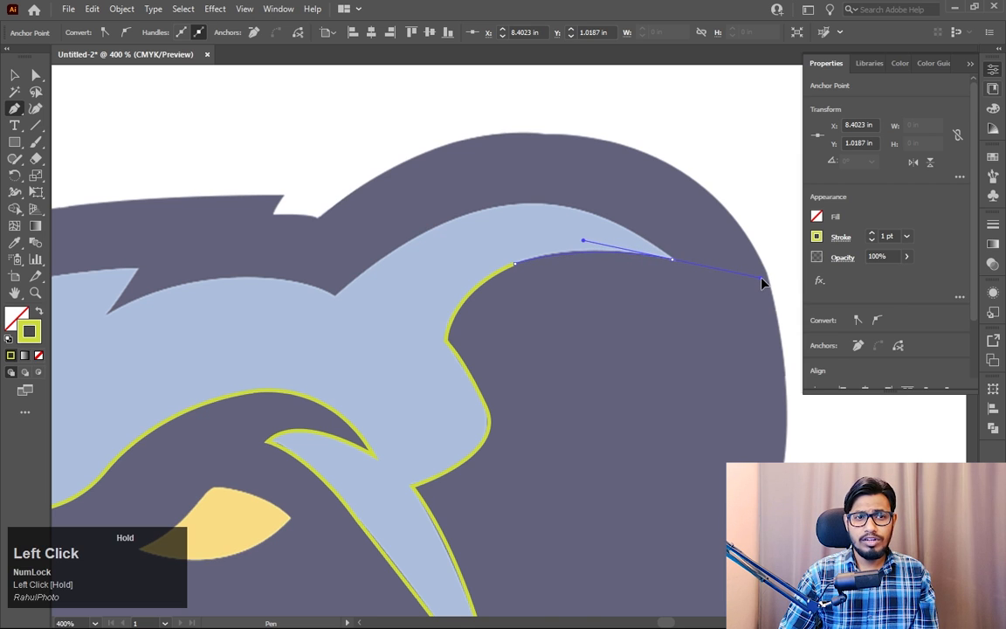
{"action": "left_click", "coordinate": [672, 259], "text": "alt"}
{"action": "key", "text": "space"}
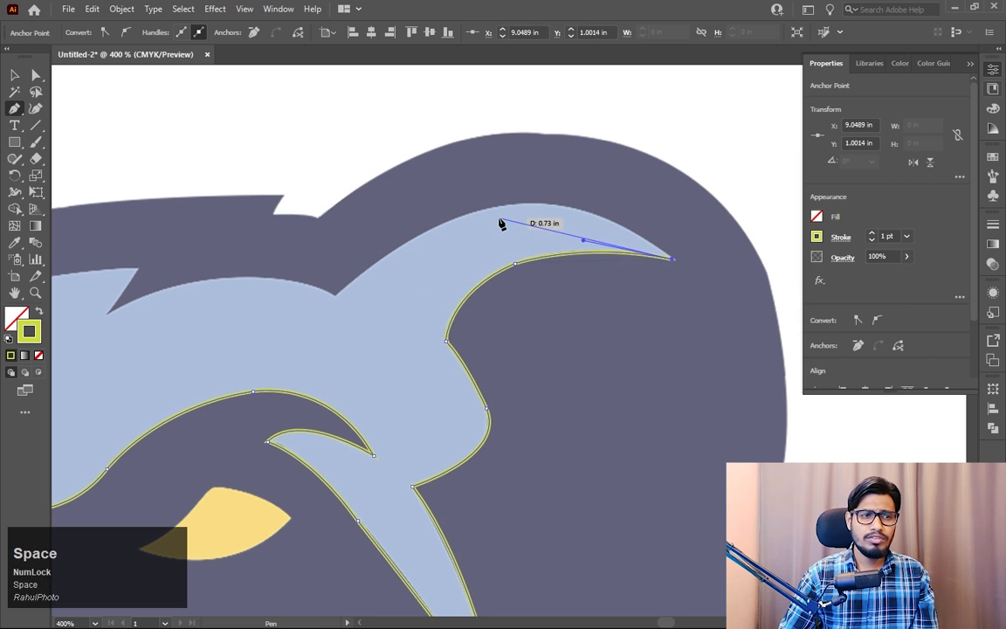
Step: Trace the upper edge of the right ear's light-blue stroke back down to the notch at the forehead
{"action": "left_click_drag", "start_coordinate": [492, 207], "coordinate": [389, 226]}
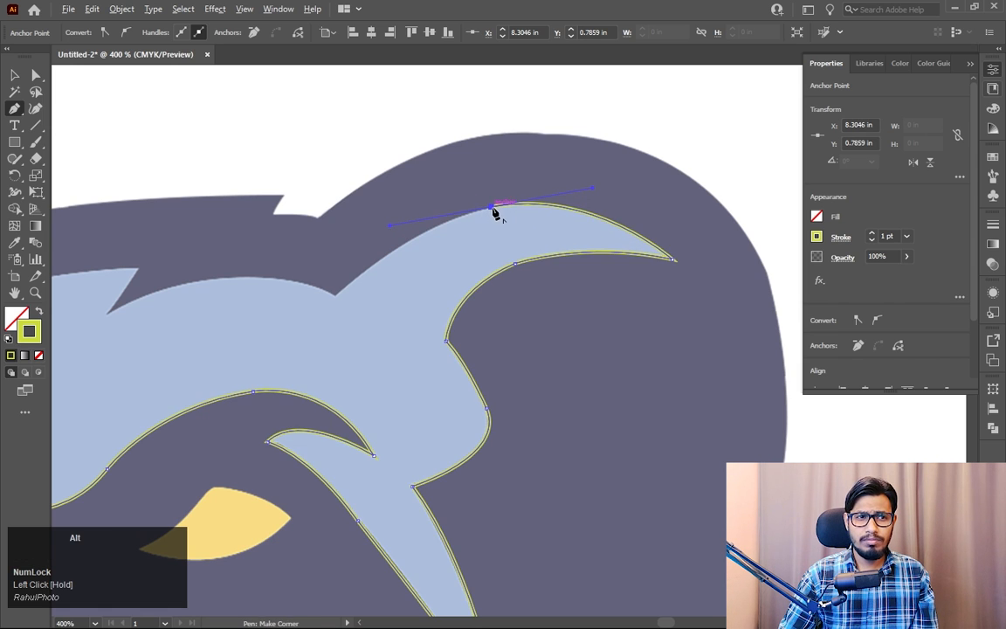
{"action": "left_click", "coordinate": [491, 207], "text": "alt"}
{"action": "key", "text": "space"}
{"action": "left_click_drag", "start_coordinate": [394, 311], "coordinate": [573, 252]}
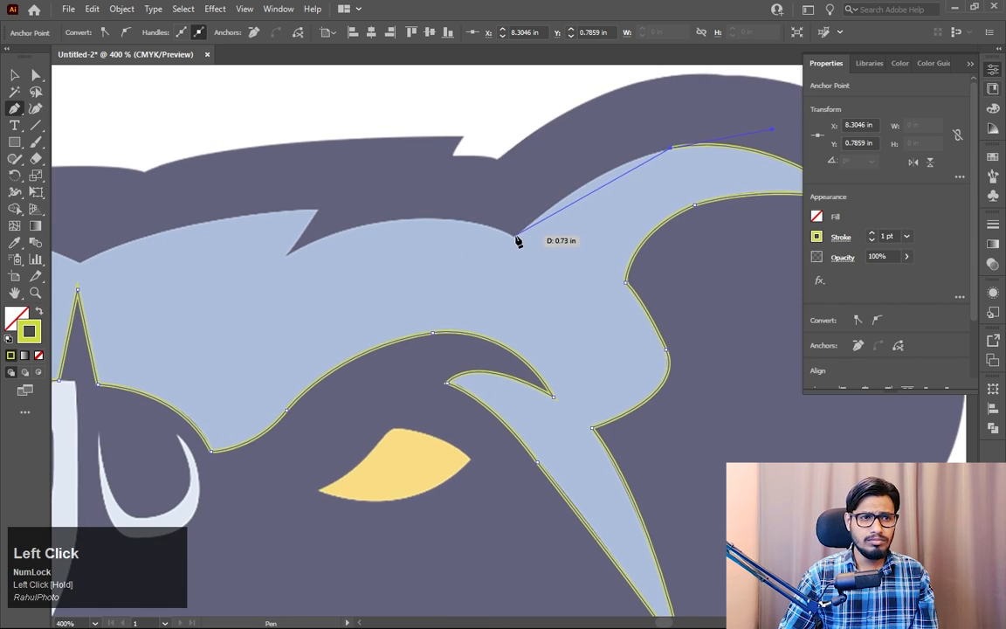
{"action": "left_click_drag", "start_coordinate": [515, 234], "coordinate": [455, 298]}
{"action": "left_click", "coordinate": [514, 235], "text": "alt"}
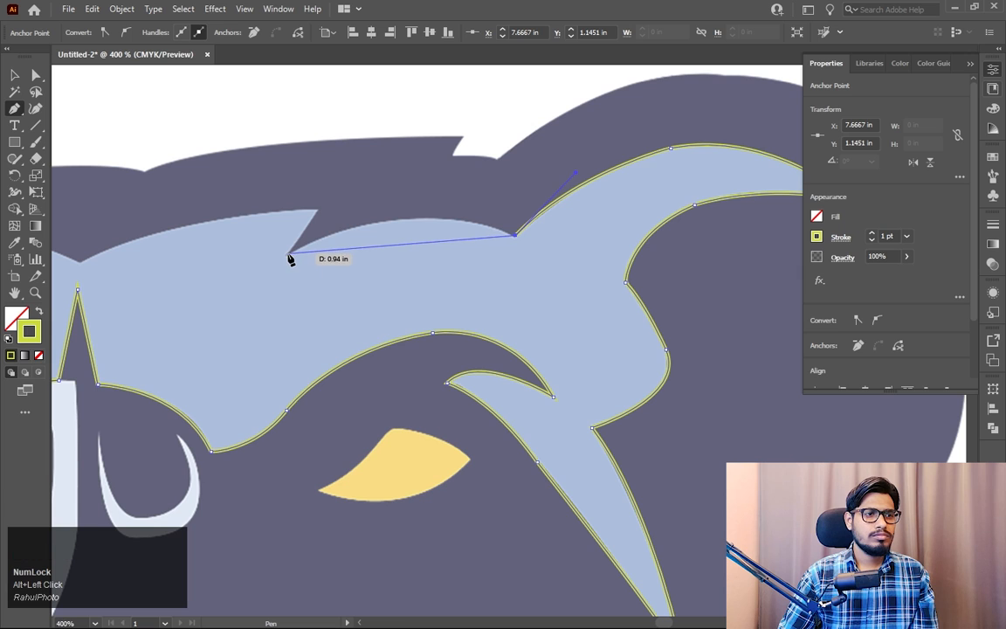
Step: Trace the right forehead patch's upper edge around the pointed tuft to the centre notch above the nose spike
{"action": "left_click_drag", "start_coordinate": [288, 253], "coordinate": [164, 323]}
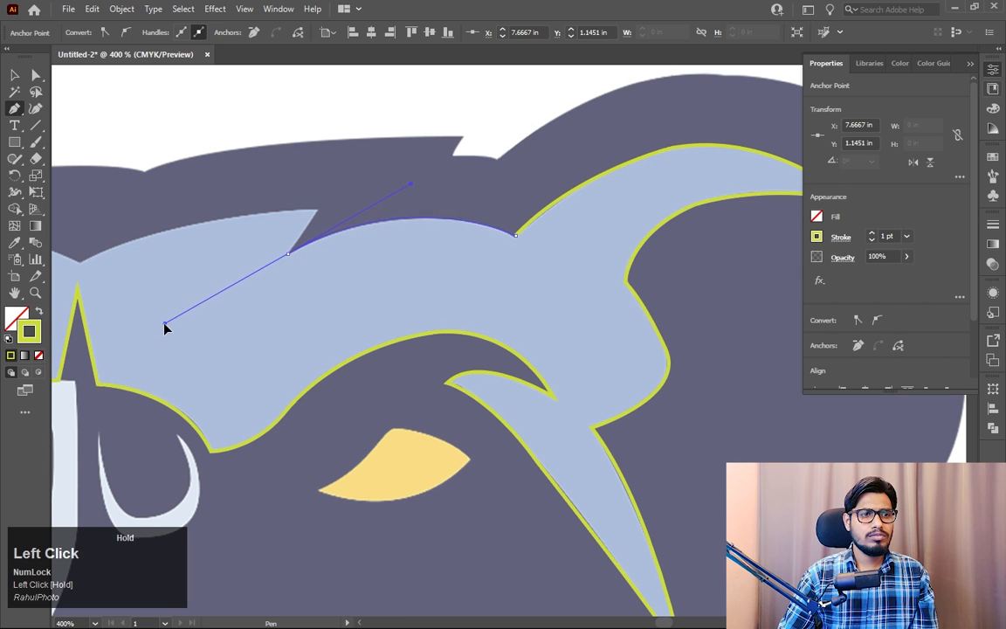
{"action": "left_click", "coordinate": [290, 253], "text": "alt"}
{"action": "key", "text": "space"}
{"action": "left_click_drag", "start_coordinate": [291, 247], "coordinate": [513, 259]}
{"action": "left_click", "coordinate": [534, 232]}
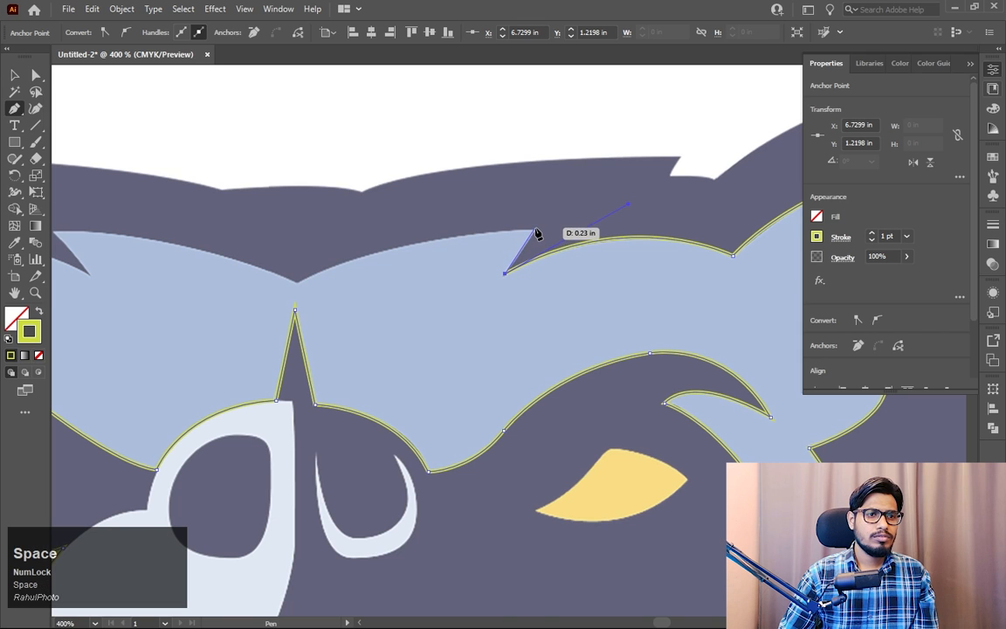
{"action": "key", "text": "space"}
{"action": "left_click_drag", "start_coordinate": [369, 254], "coordinate": [454, 240]}
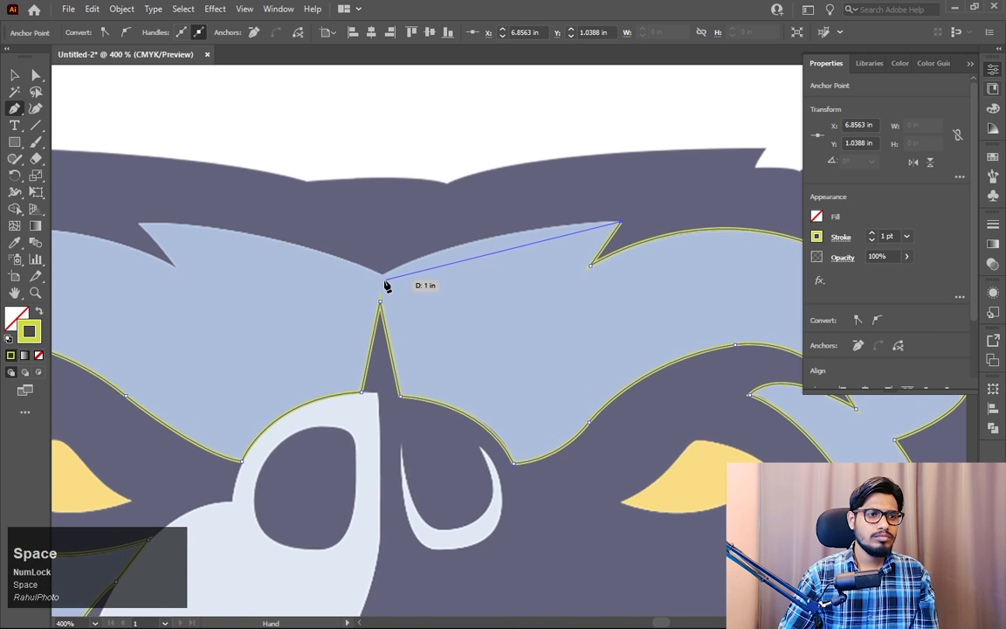
{"action": "left_click_drag", "start_coordinate": [384, 274], "coordinate": [298, 330]}
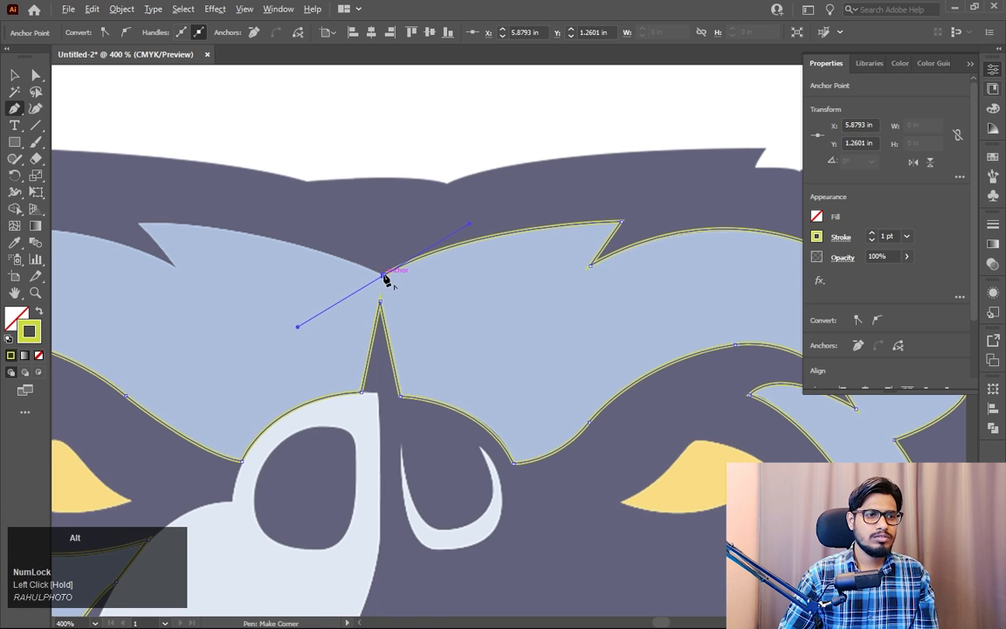
{"action": "left_click", "coordinate": [385, 278], "text": "alt"}
Step: Close the path with loose straight segments outside the head's right half, ending at the starting anchor near the chin
{"action": "key", "text": "ctrl+0"}
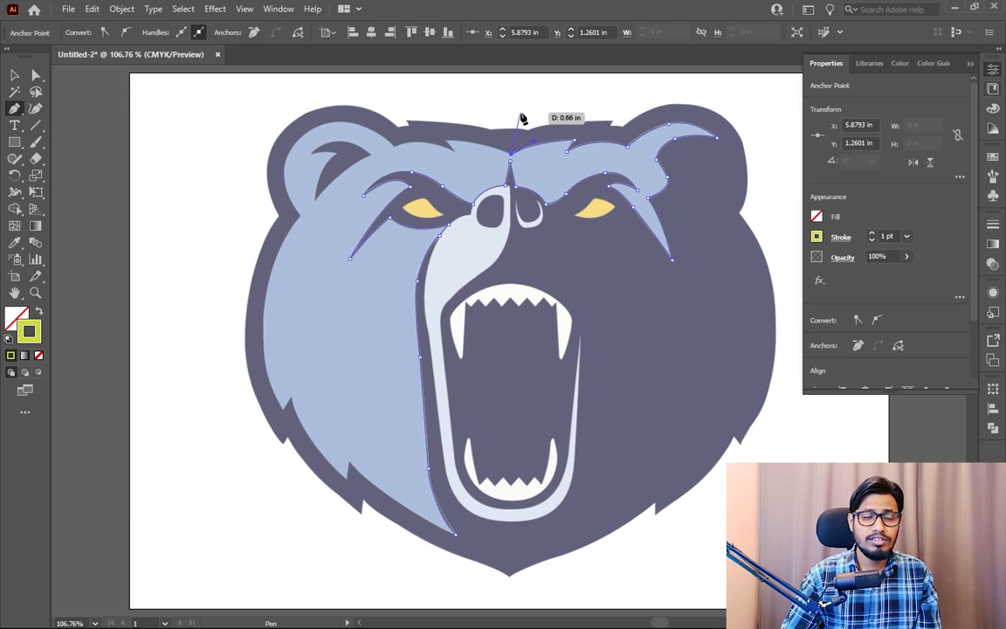
{"action": "left_click_drag", "start_coordinate": [521, 119], "coordinate": [627, 108]}
{"action": "left_click", "coordinate": [498, 201], "text": "ctrl"}
{"action": "left_click", "coordinate": [695, 158]}
{"action": "left_click", "coordinate": [694, 374]}
{"action": "left_click_drag", "start_coordinate": [679, 531], "coordinate": [697, 424]}
{"action": "left_click", "coordinate": [657, 449]}
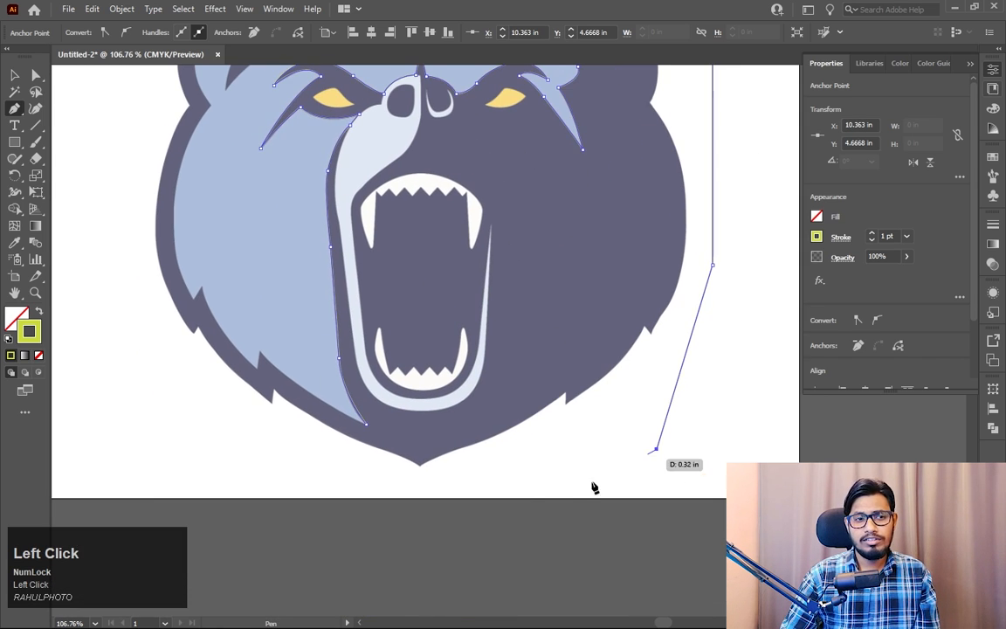
{"action": "left_click", "coordinate": [440, 493]}
{"action": "left_click", "coordinate": [362, 476]}
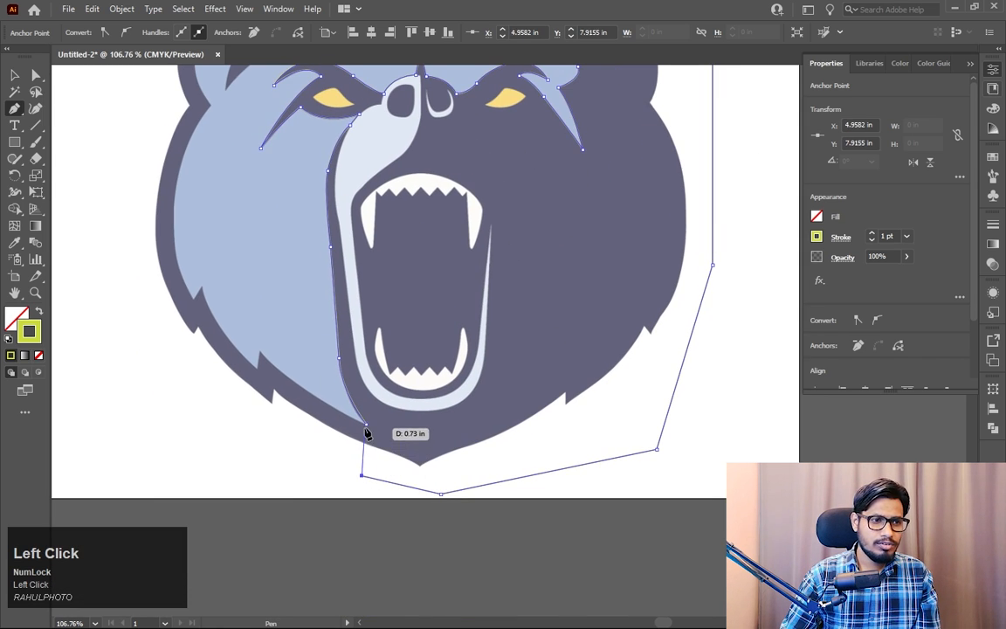
{"action": "left_click", "coordinate": [365, 426]}
Step: Fill the closed face shape with the dark purple sampled from the logo, without a stroke, and deselect it
{"action": "left_click", "coordinate": [14, 75]}
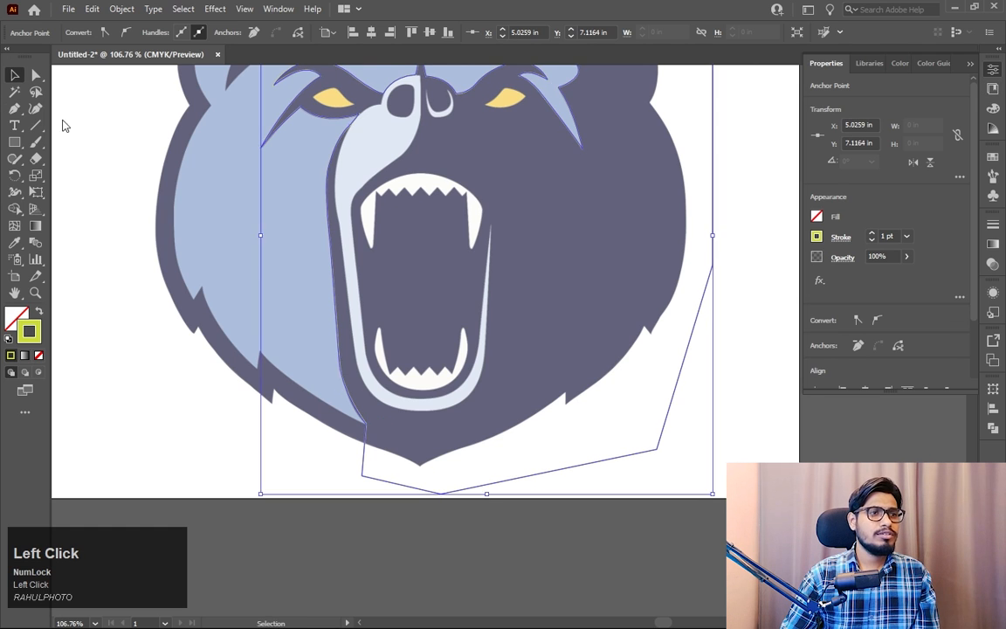
{"action": "scroll", "coordinate": [168, 296], "scroll_direction": "up", "scroll_amount": 3}
{"action": "key", "text": "space"}
{"action": "key", "text": "i"}
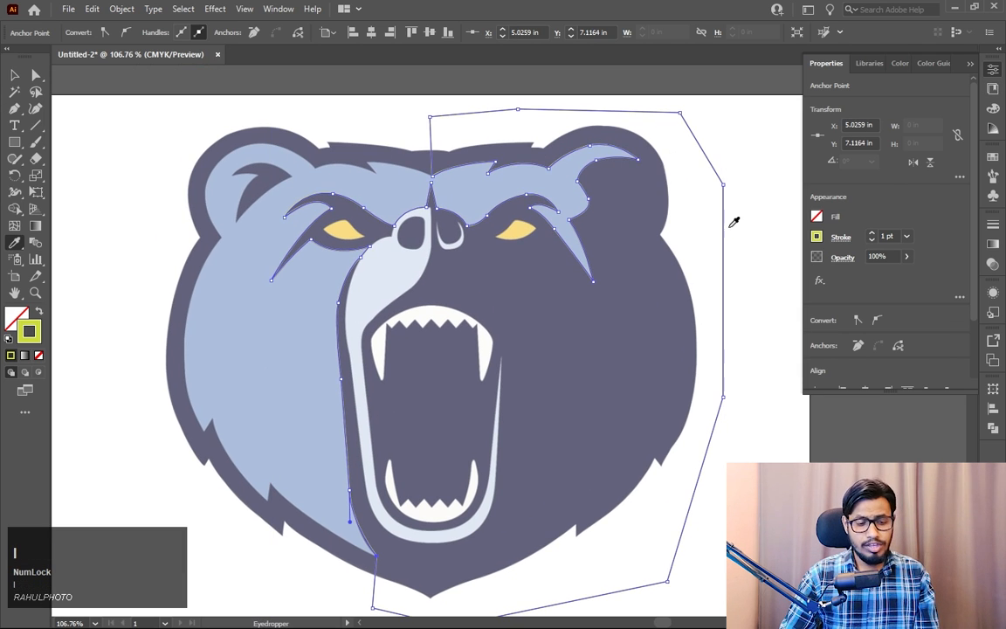
{"action": "left_click", "coordinate": [640, 315]}
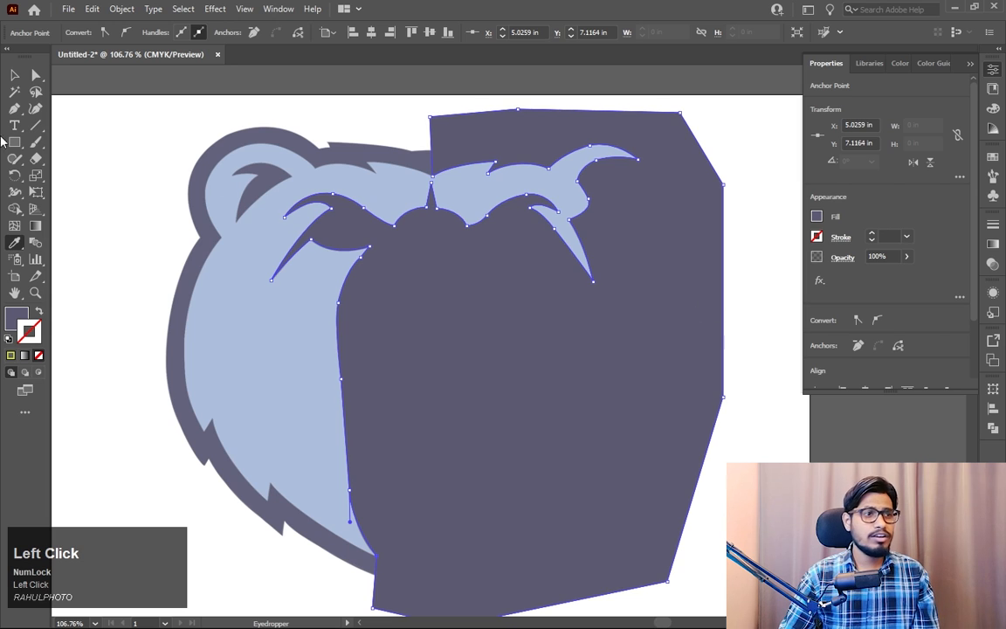
{"action": "left_click", "coordinate": [14, 75]}
{"action": "left_click", "coordinate": [112, 129]}
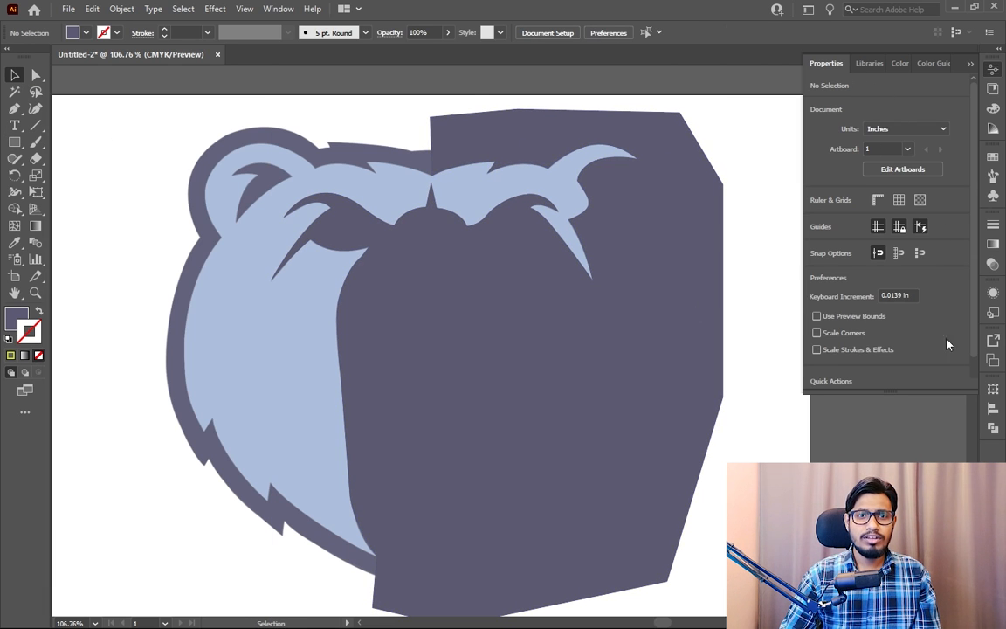
Step: Show Layer 2 with the full head silhouette and hide Layer 3
{"action": "left_click", "coordinate": [993, 87]}
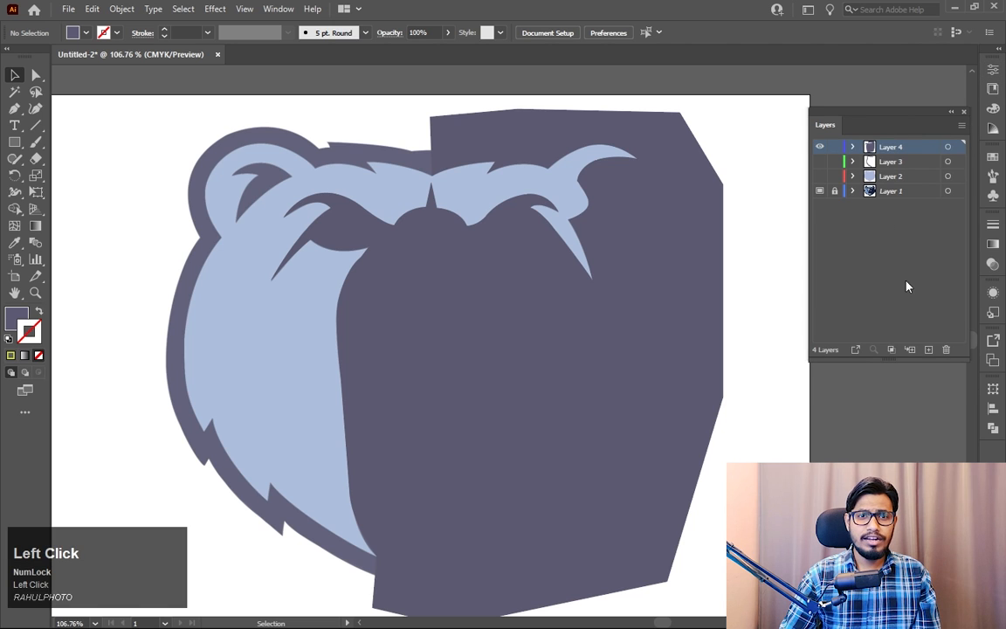
{"action": "left_click", "coordinate": [820, 164]}
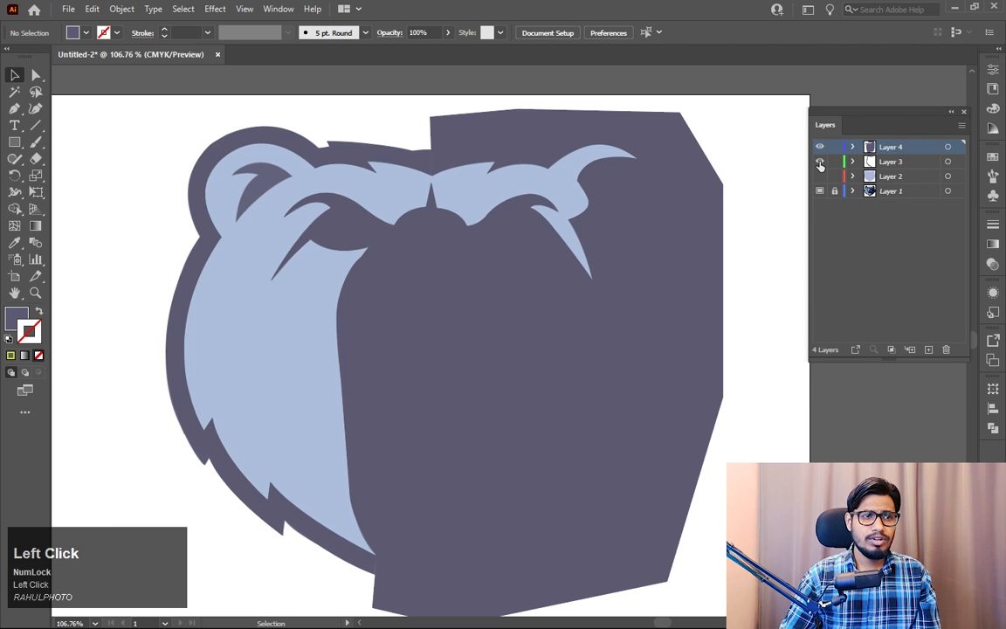
{"action": "left_click", "coordinate": [474, 187]}
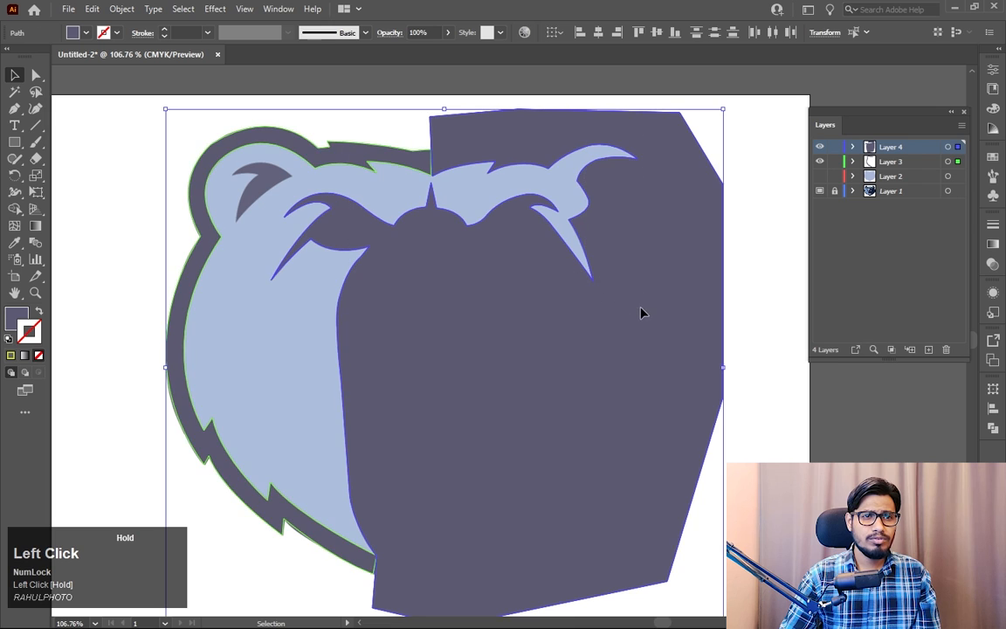
{"action": "left_click", "coordinate": [819, 163]}
{"action": "left_click", "coordinate": [820, 176]}
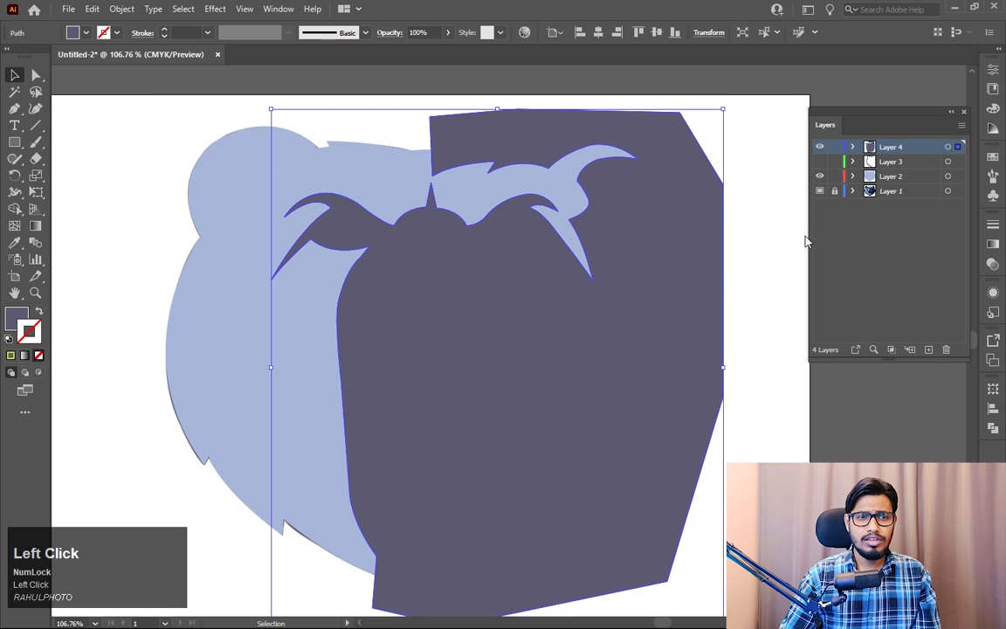
Step: Remove the part of the dark face shape outside the head silhouette with the Shape Builder, then deselect everything
{"action": "left_click_drag", "start_coordinate": [763, 147], "coordinate": [515, 288]}
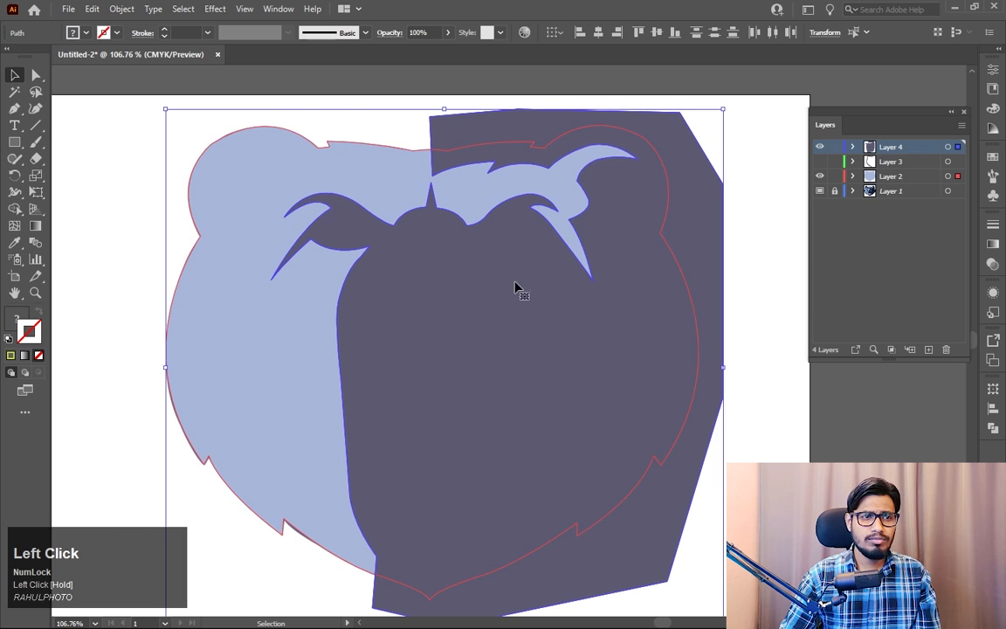
{"action": "left_click", "coordinate": [14, 207]}
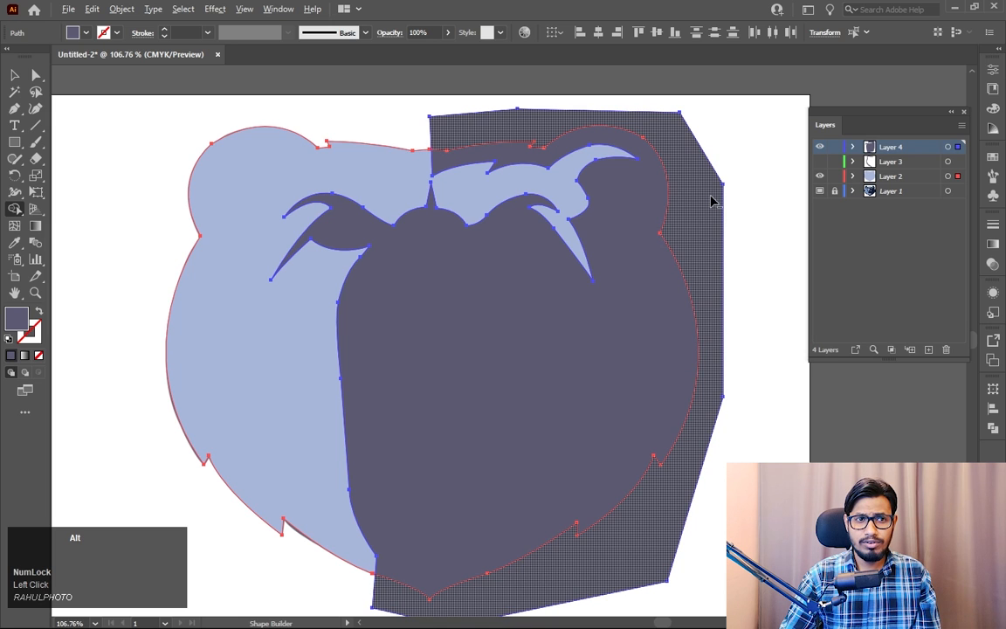
{"action": "left_click", "coordinate": [711, 201], "text": "alt"}
{"action": "left_click", "coordinate": [16, 75]}
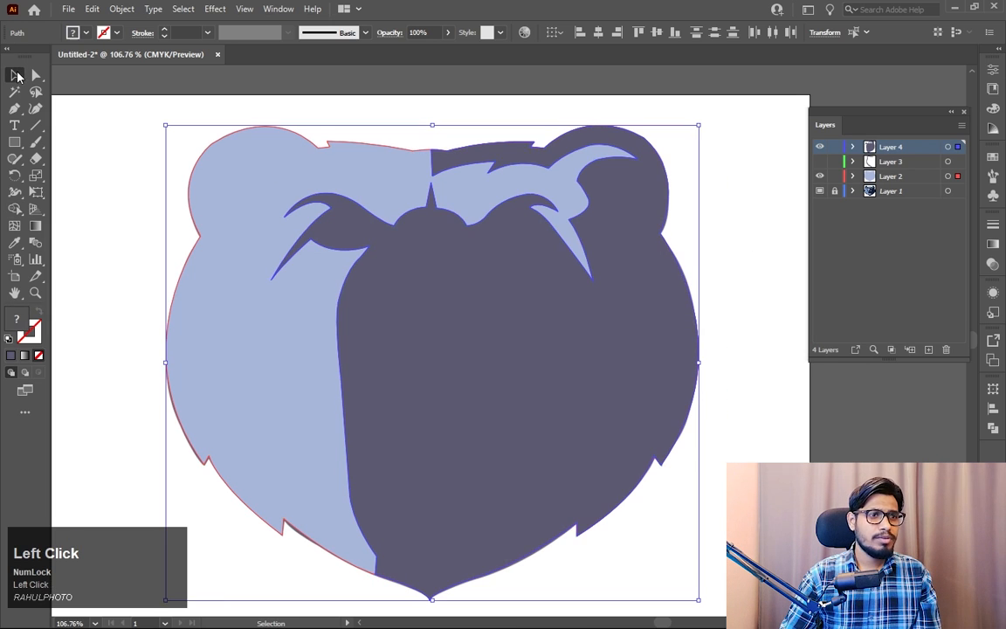
{"action": "left_click", "coordinate": [720, 182]}
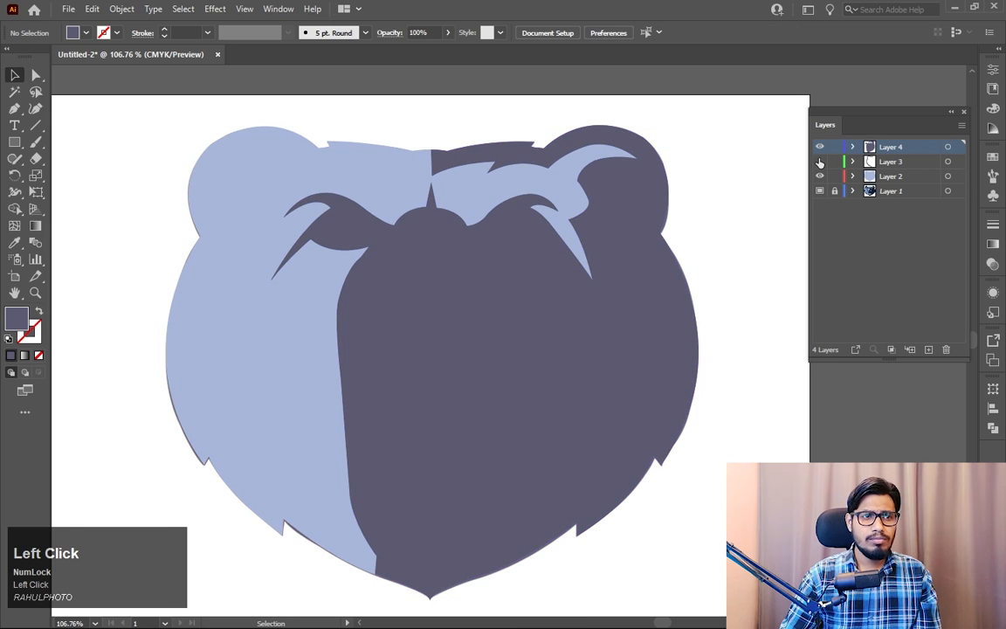
Step: Show Layer 3 and hide Layer 2
{"action": "left_click", "coordinate": [818, 161]}
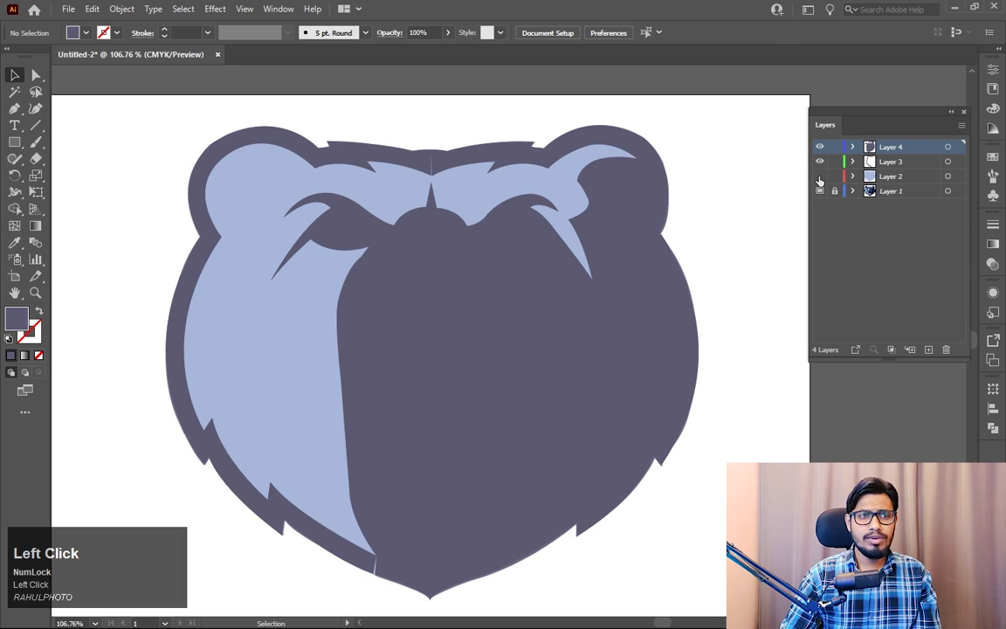
{"action": "left_click", "coordinate": [819, 176]}
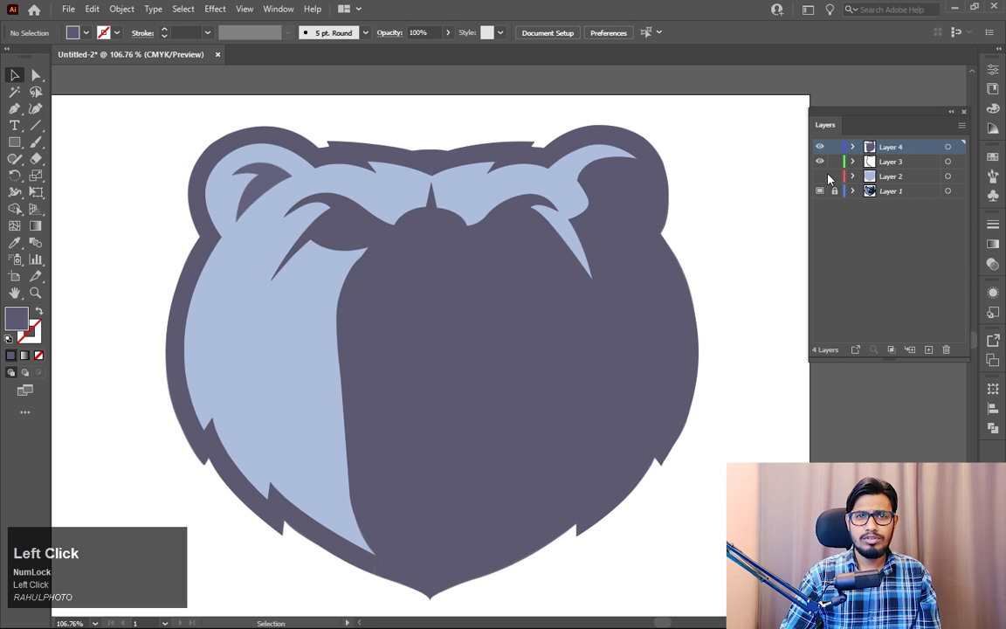
{"action": "left_click", "coordinate": [821, 178]}
{"action": "left_click", "coordinate": [821, 177]}
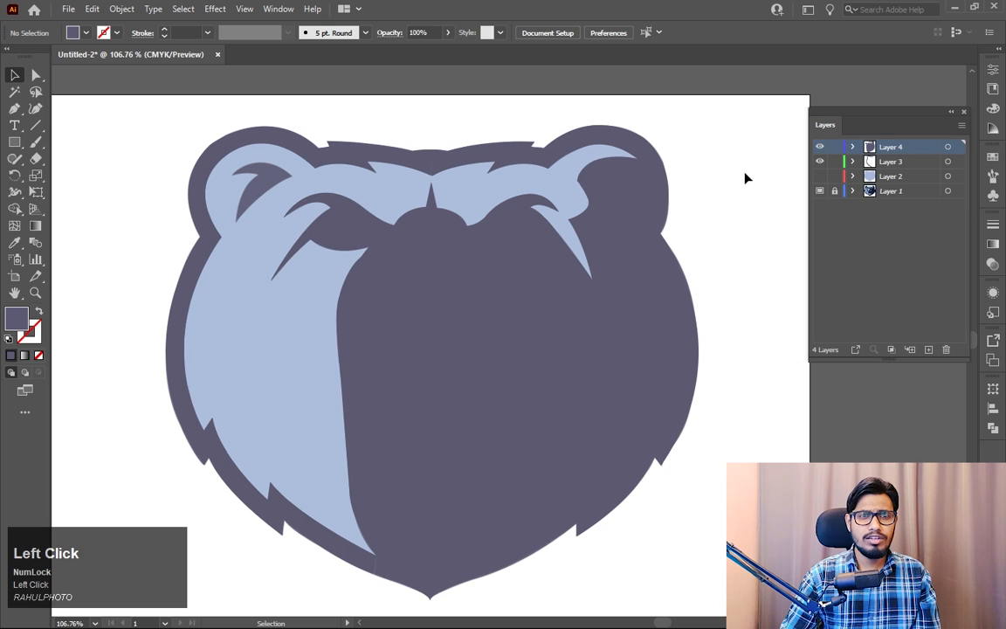
Step: Average the outer anchor points at the lower seam between the Layer 3 and Layer 4 dark shapes on both axes
{"action": "key", "text": "z"}
{"action": "left_click_drag", "start_coordinate": [405, 131], "coordinate": [601, 366]}
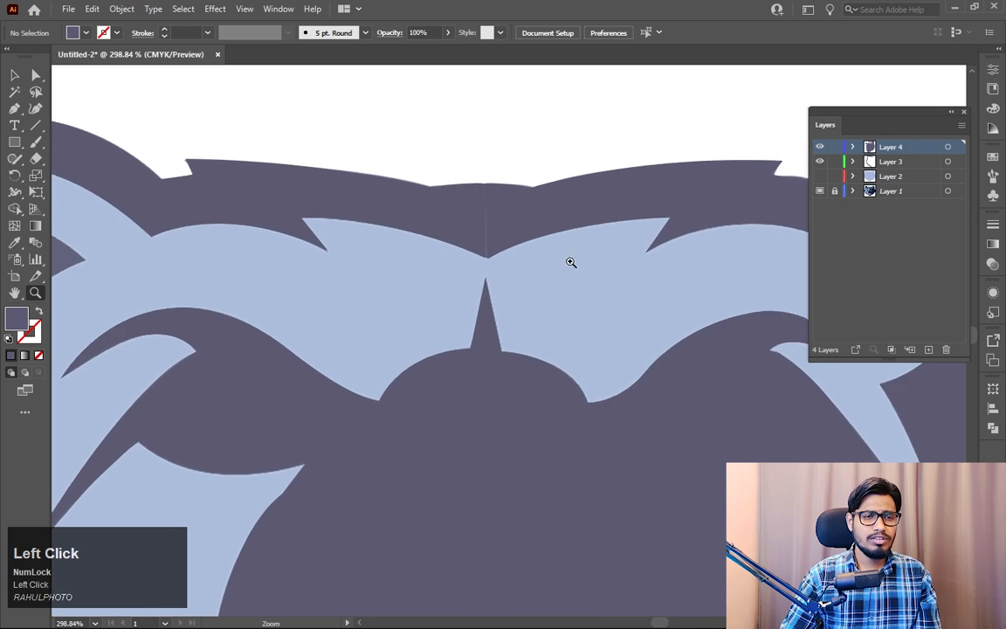
{"action": "left_click_drag", "start_coordinate": [570, 262], "coordinate": [605, 295]}
{"action": "left_click_drag", "start_coordinate": [548, 298], "coordinate": [483, 68]}
{"action": "left_click_drag", "start_coordinate": [585, 337], "coordinate": [419, 345]}
{"action": "left_click_drag", "start_coordinate": [557, 449], "coordinate": [510, 166]}
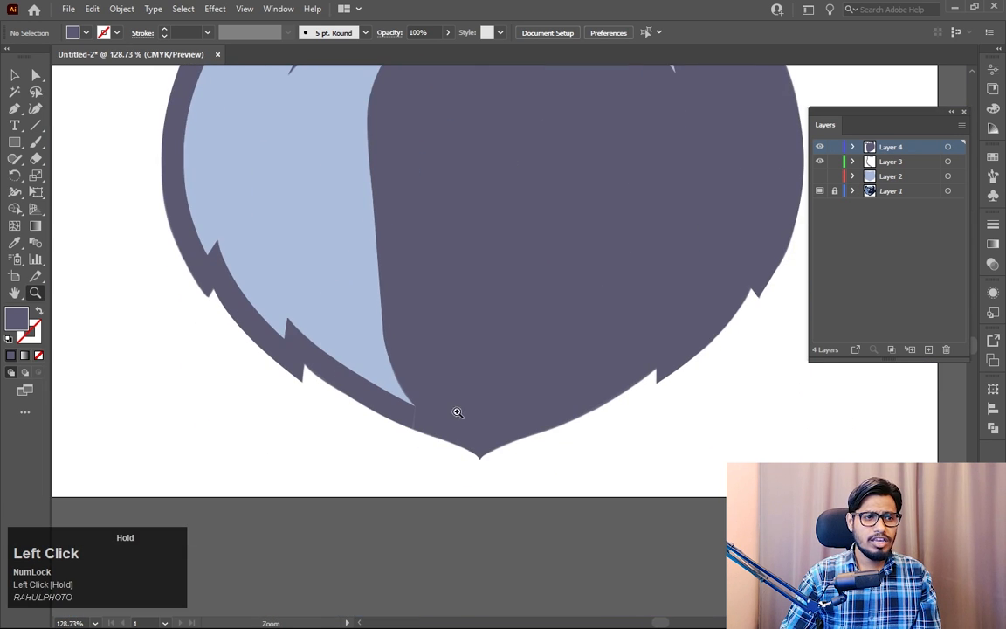
{"action": "left_click_drag", "start_coordinate": [413, 425], "coordinate": [545, 497]}
{"action": "left_click_drag", "start_coordinate": [546, 498], "coordinate": [649, 566]}
{"action": "left_click_drag", "start_coordinate": [507, 474], "coordinate": [617, 494]}
{"action": "left_click_drag", "start_coordinate": [617, 494], "coordinate": [649, 406]}
{"action": "left_click", "coordinate": [14, 75]}
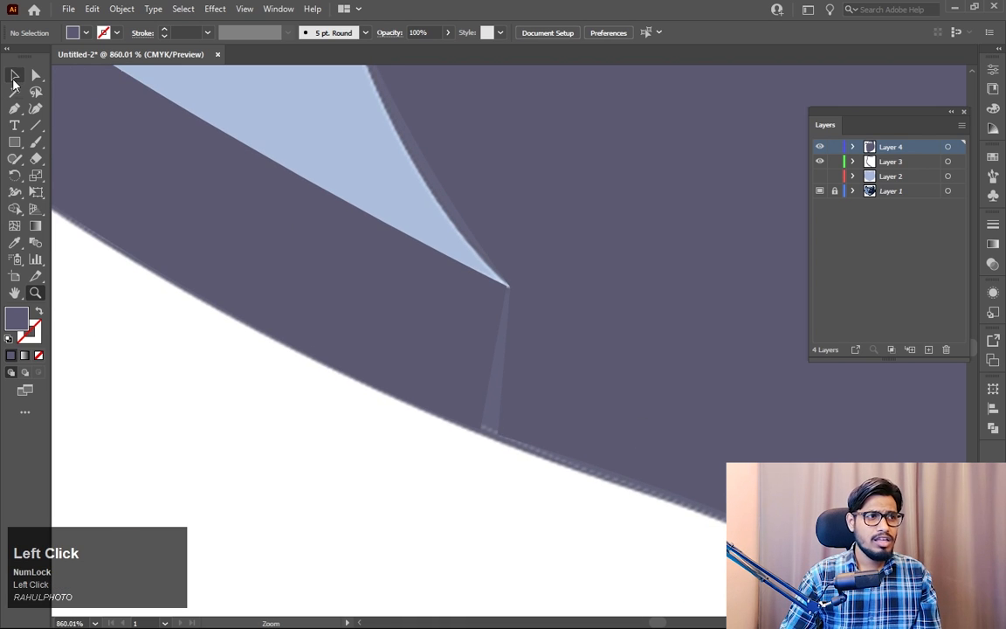
{"action": "key", "text": "a"}
{"action": "left_click_drag", "start_coordinate": [530, 465], "coordinate": [454, 415]}
{"action": "right_click", "coordinate": [501, 439]}
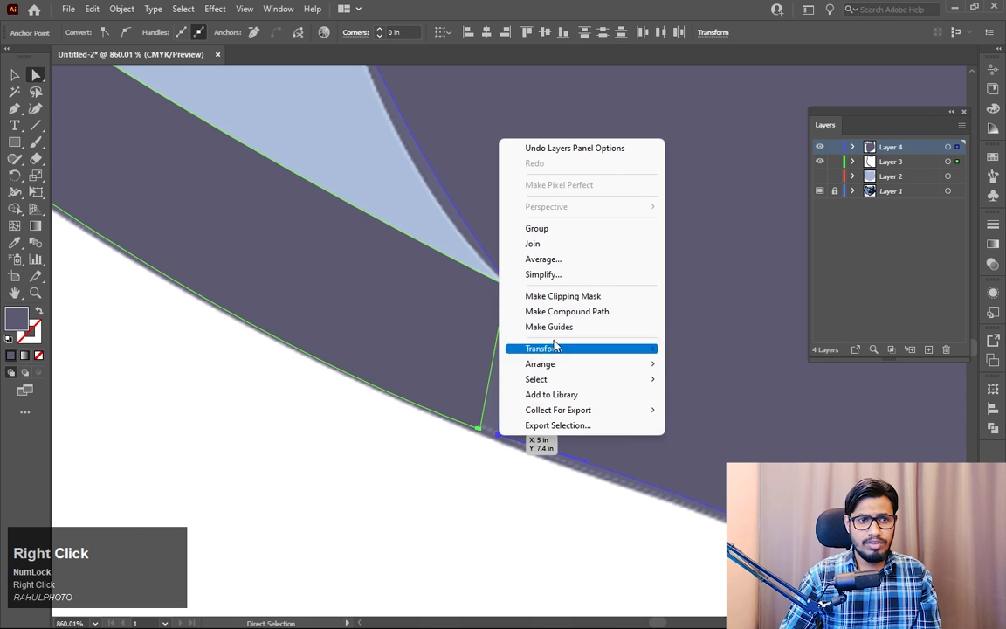
{"action": "left_click", "coordinate": [545, 260]}
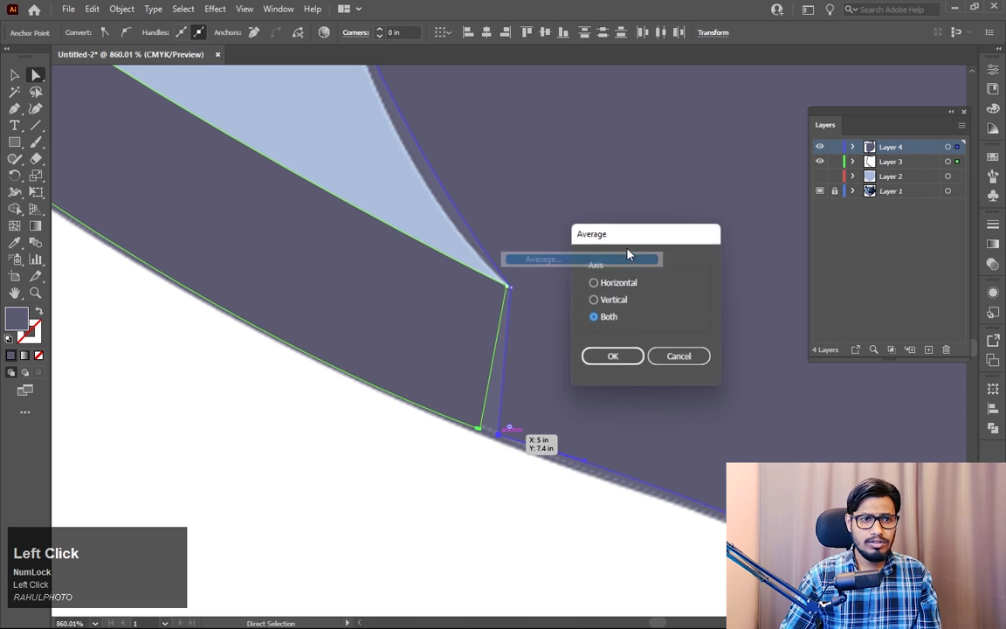
{"action": "left_click", "coordinate": [615, 357]}
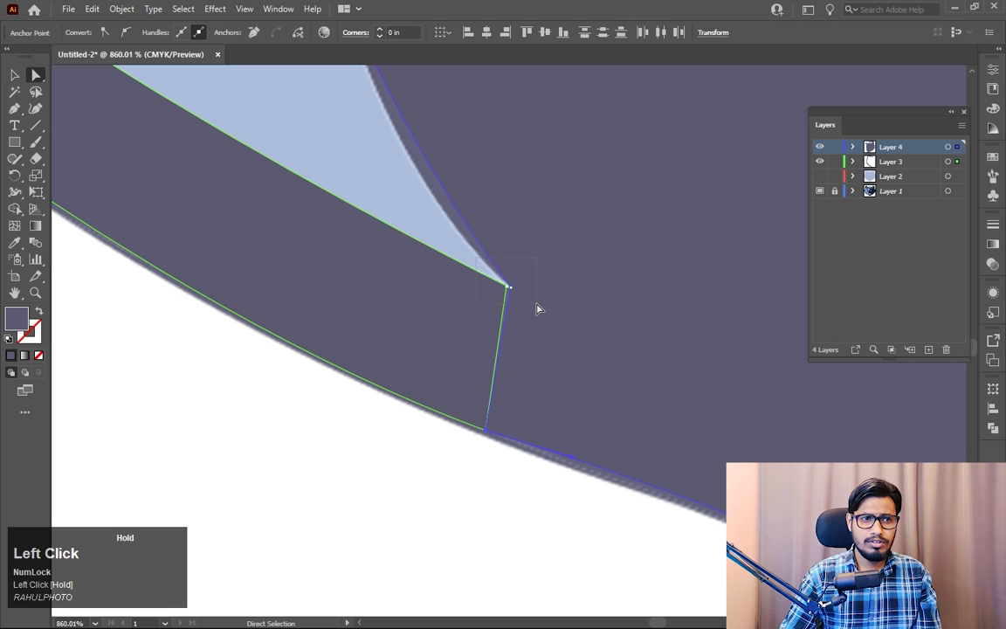
Step: Average the inner anchor points at the light-blue tip of the lower seam on both axes
{"action": "right_click", "coordinate": [506, 288]}
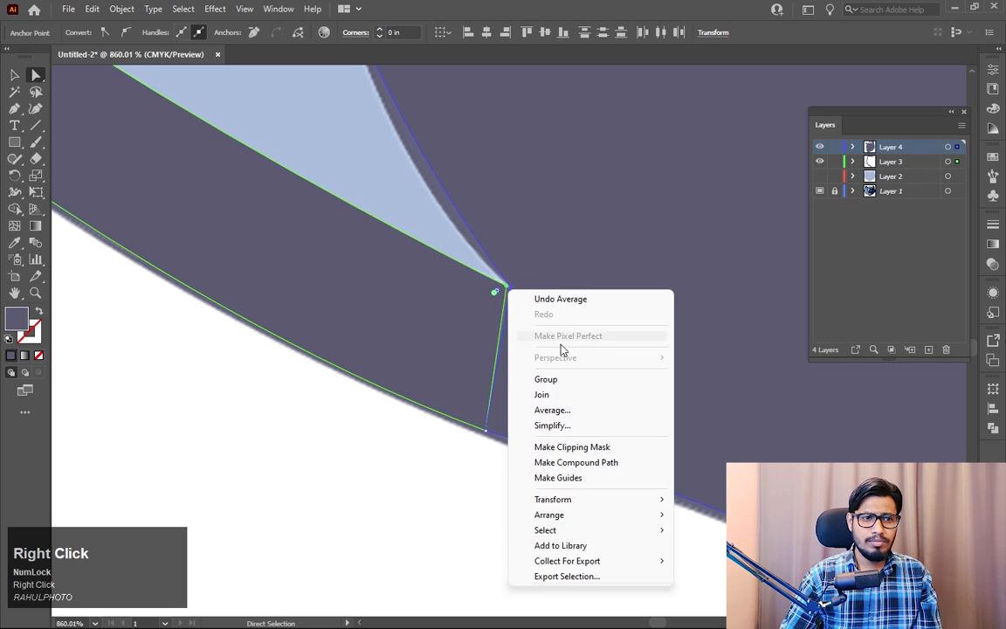
{"action": "left_click", "coordinate": [574, 411]}
{"action": "left_click", "coordinate": [608, 357]}
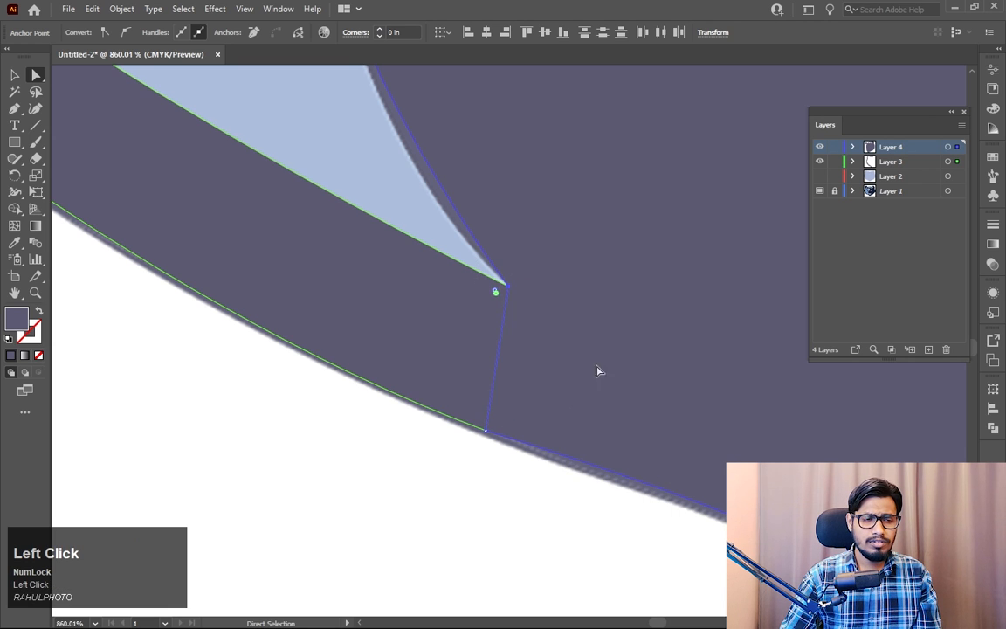
Step: Join the outer and the inner anchor pairs where the two dark shapes meet at the lower seam
{"action": "left_click_drag", "start_coordinate": [477, 439], "coordinate": [506, 416]}
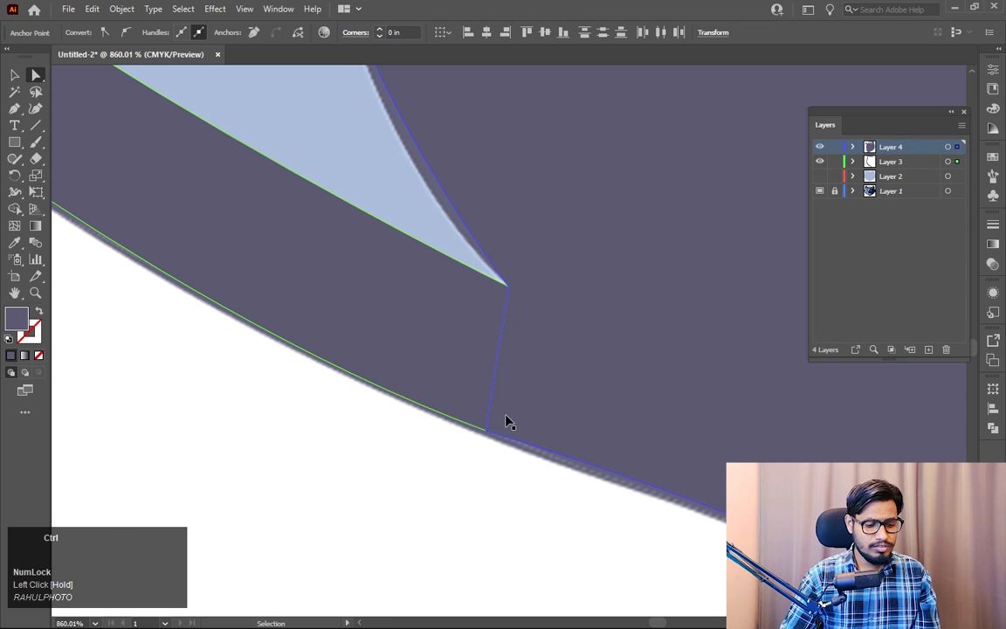
{"action": "key", "text": "ctrl+j"}
{"action": "left_click_drag", "start_coordinate": [456, 247], "coordinate": [512, 299]}
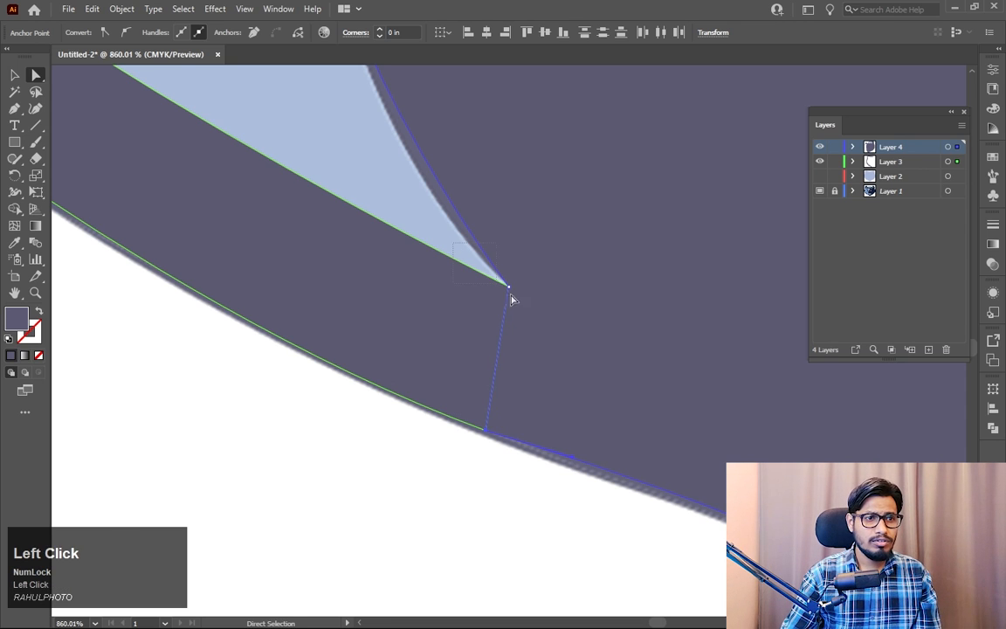
{"action": "key", "text": "ctrl+j"}
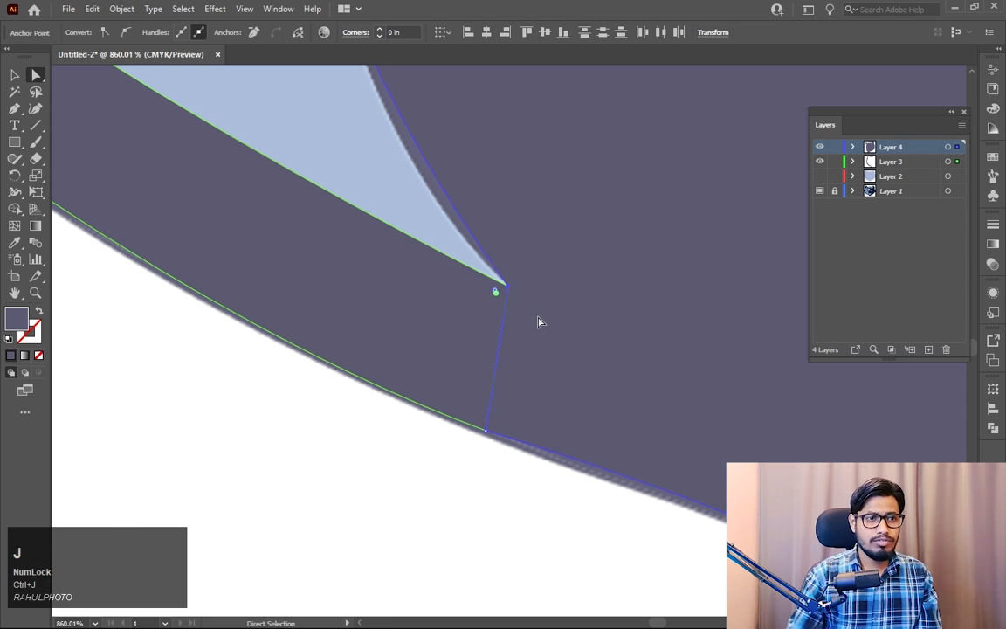
Step: Average and join the upper anchor points where the two dark outline shapes meet at the middle of the forehead
{"action": "key", "text": "space"}
{"action": "left_click_drag", "start_coordinate": [508, 178], "coordinate": [526, 625]}
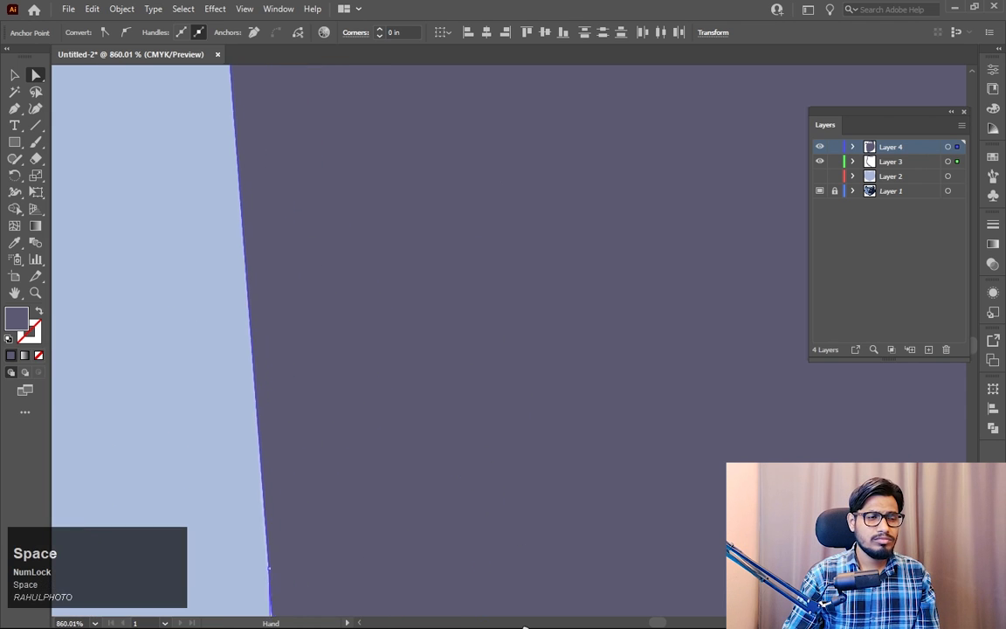
{"action": "key", "text": "z"}
{"action": "left_click_drag", "start_coordinate": [508, 345], "coordinate": [392, 593]}
{"action": "key", "text": "space"}
{"action": "left_click_drag", "start_coordinate": [633, 75], "coordinate": [493, 454]}
{"action": "left_click_drag", "start_coordinate": [563, 224], "coordinate": [662, 448]}
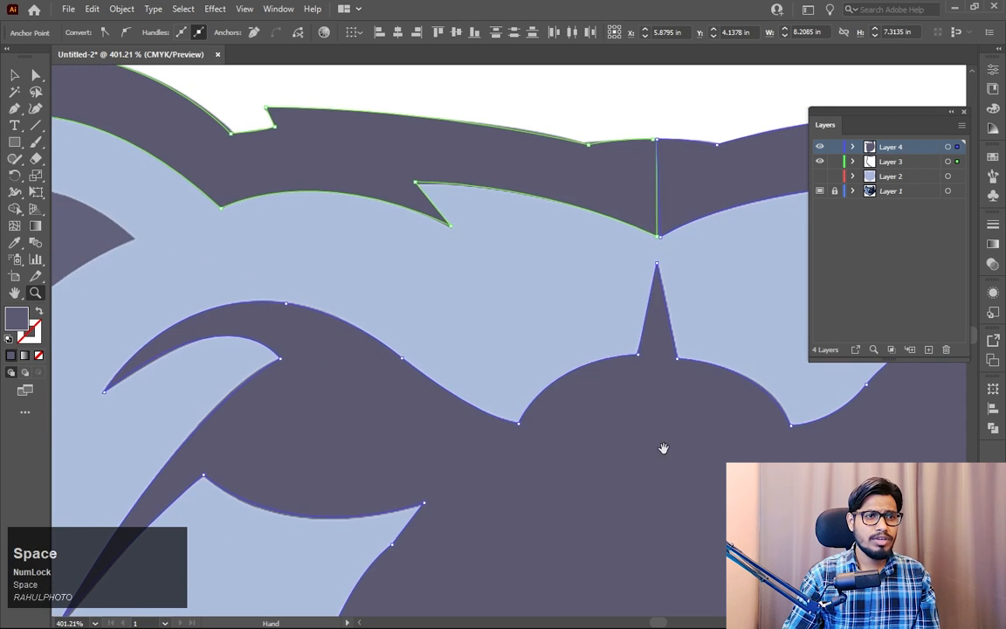
{"action": "left_click_drag", "start_coordinate": [677, 246], "coordinate": [600, 328]}
{"action": "key", "text": "z"}
{"action": "left_click_drag", "start_coordinate": [576, 196], "coordinate": [686, 401]}
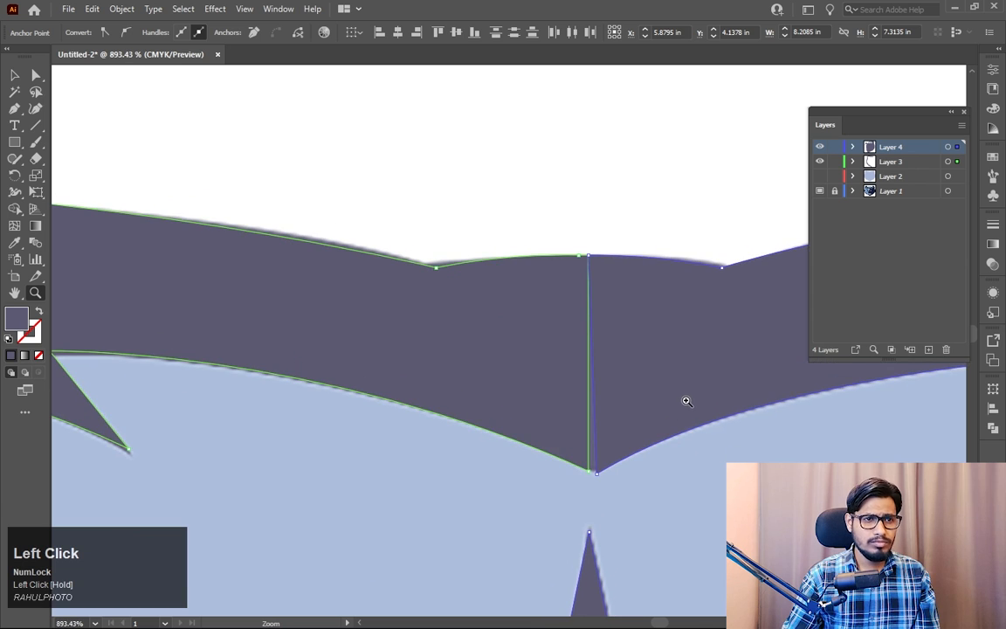
{"action": "key", "text": "a"}
{"action": "left_click_drag", "start_coordinate": [566, 228], "coordinate": [607, 270]}
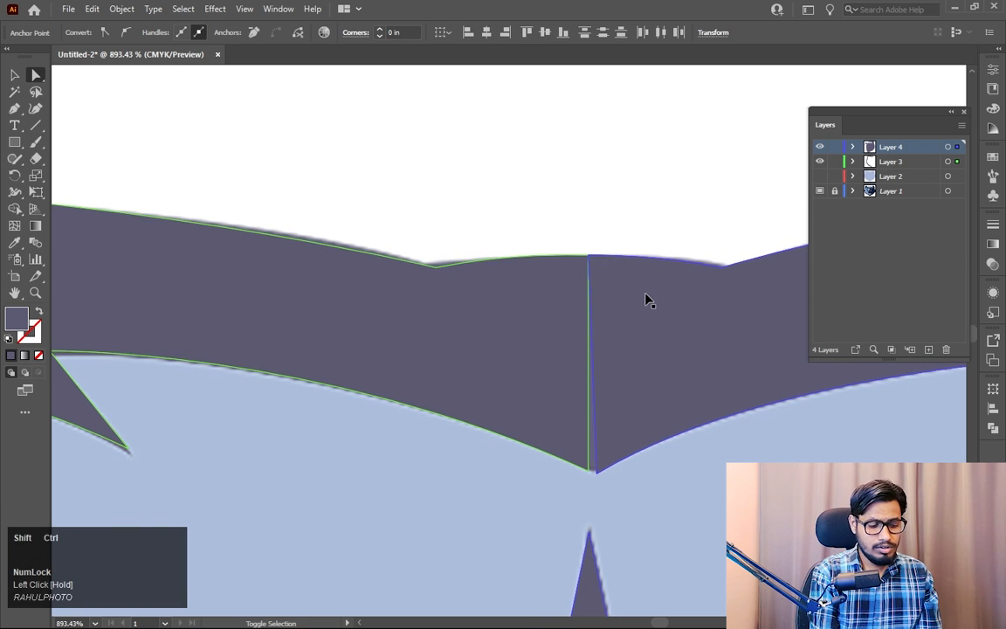
{"action": "key", "text": "ctrl+shift+alt+j"}
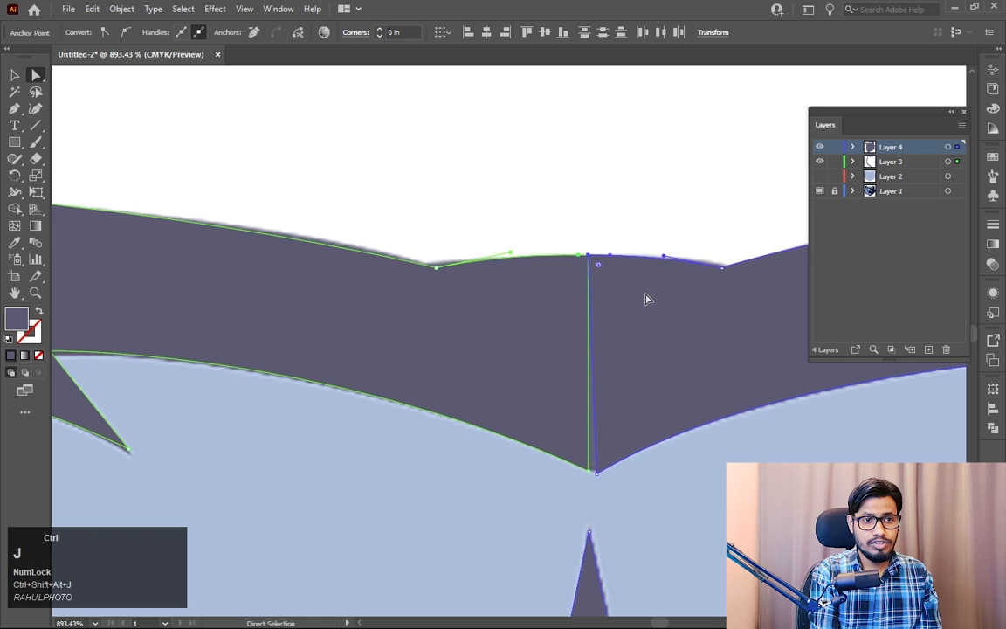
Step: Average the lower anchor points of the forehead seam on both axes, join them, and deselect the shapes
{"action": "left_click_drag", "start_coordinate": [557, 495], "coordinate": [622, 447]}
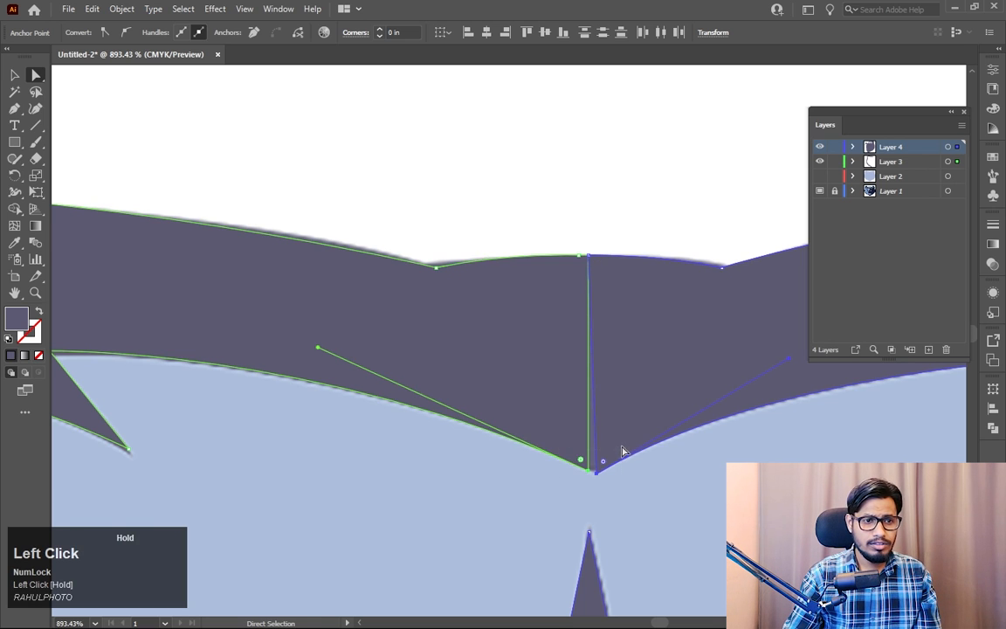
{"action": "left_click_drag", "start_coordinate": [561, 463], "coordinate": [589, 471]}
{"action": "right_click", "coordinate": [599, 471]}
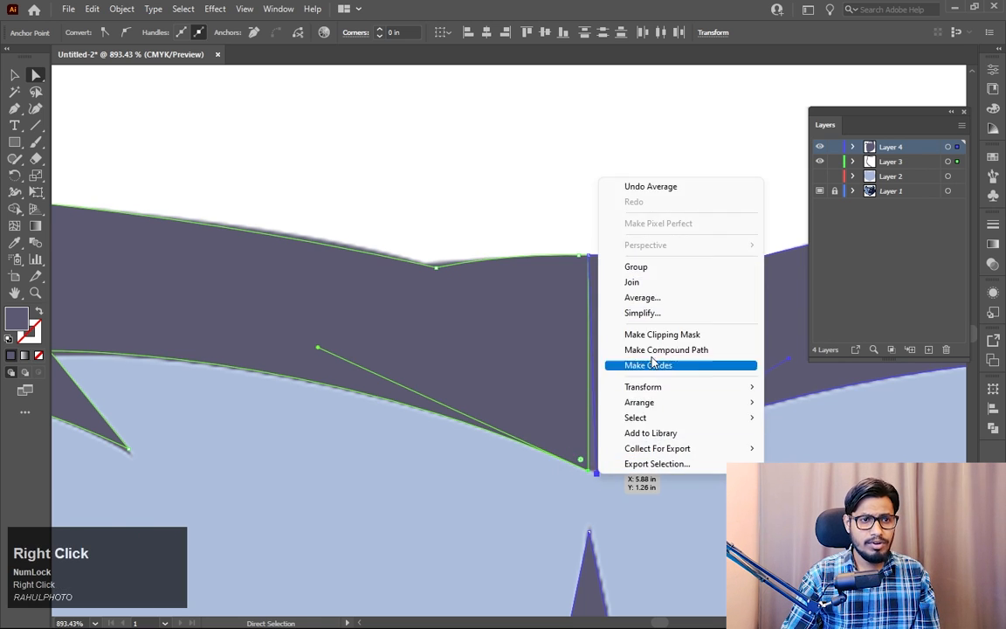
{"action": "left_click", "coordinate": [655, 297]}
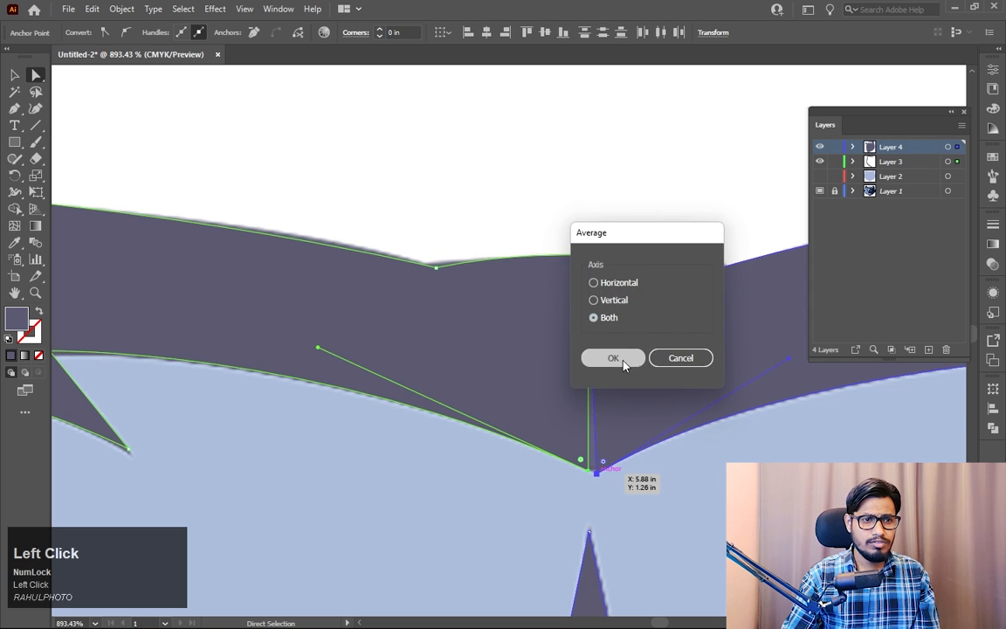
{"action": "left_click", "coordinate": [621, 359]}
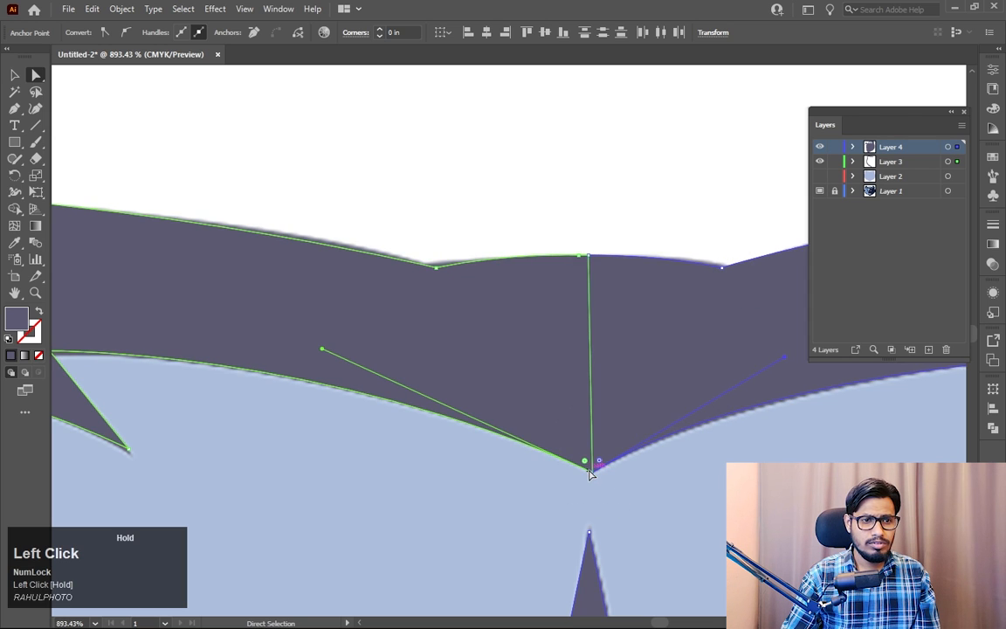
{"action": "right_click", "coordinate": [590, 468]}
{"action": "left_click", "coordinate": [640, 279]}
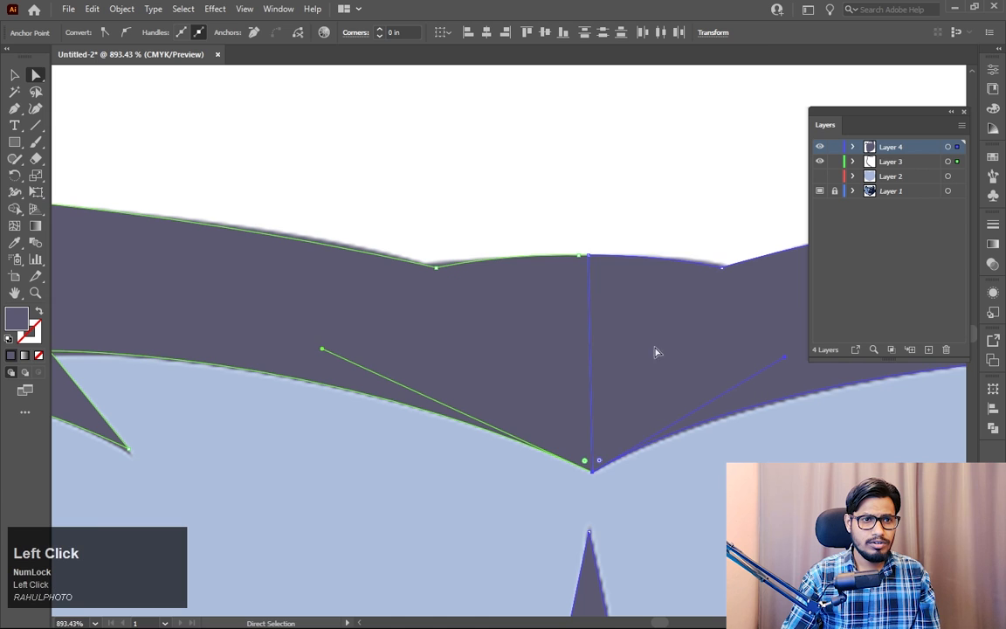
{"action": "left_click", "coordinate": [627, 185]}
Step: Join the overlapping anchor points at the upper end of the forehead seam and clear the selection
{"action": "key", "text": "z"}
{"action": "left_click_drag", "start_coordinate": [582, 247], "coordinate": [456, 232]}
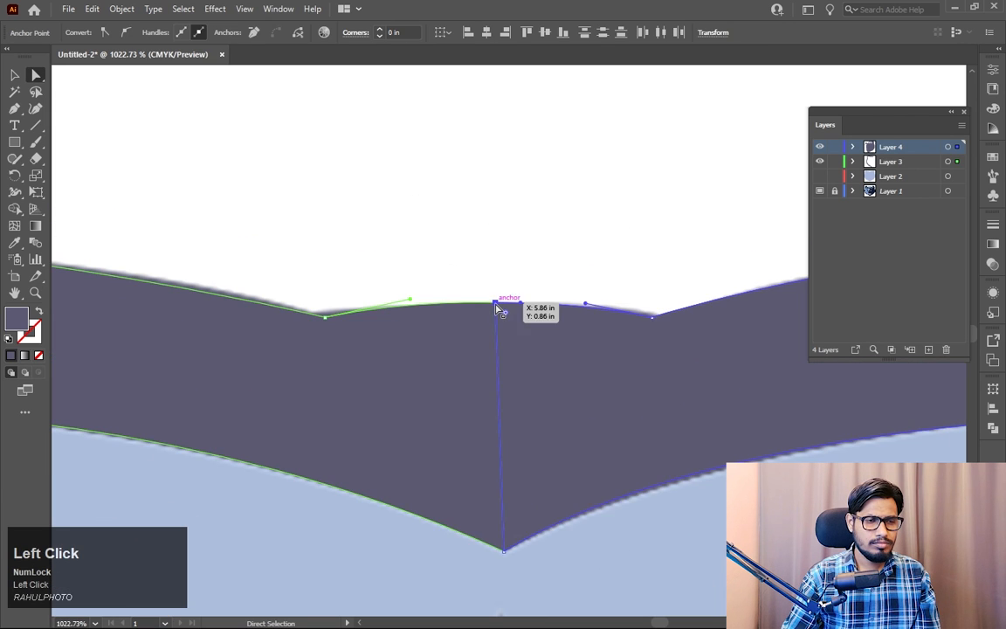
{"action": "right_click", "coordinate": [498, 301]}
{"action": "left_click", "coordinate": [559, 406]}
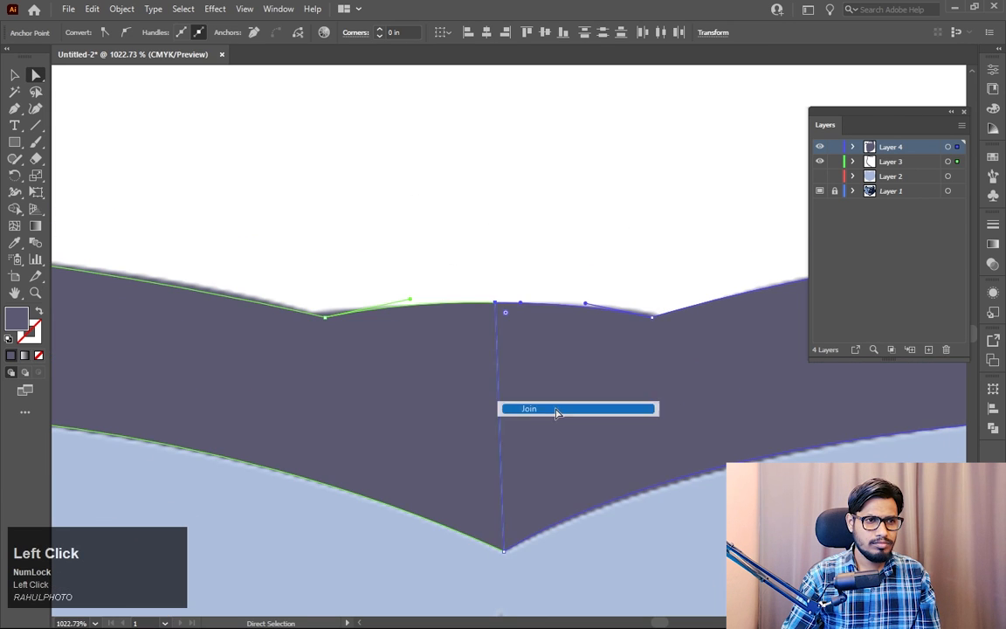
{"action": "left_click", "coordinate": [526, 244]}
Step: Unlock and hide Layer 1 to check the traced dark shapes of the whole bear head without the reference
{"action": "key", "text": "z"}
{"action": "left_click_drag", "start_coordinate": [602, 365], "coordinate": [489, 384]}
{"action": "key", "text": "space"}
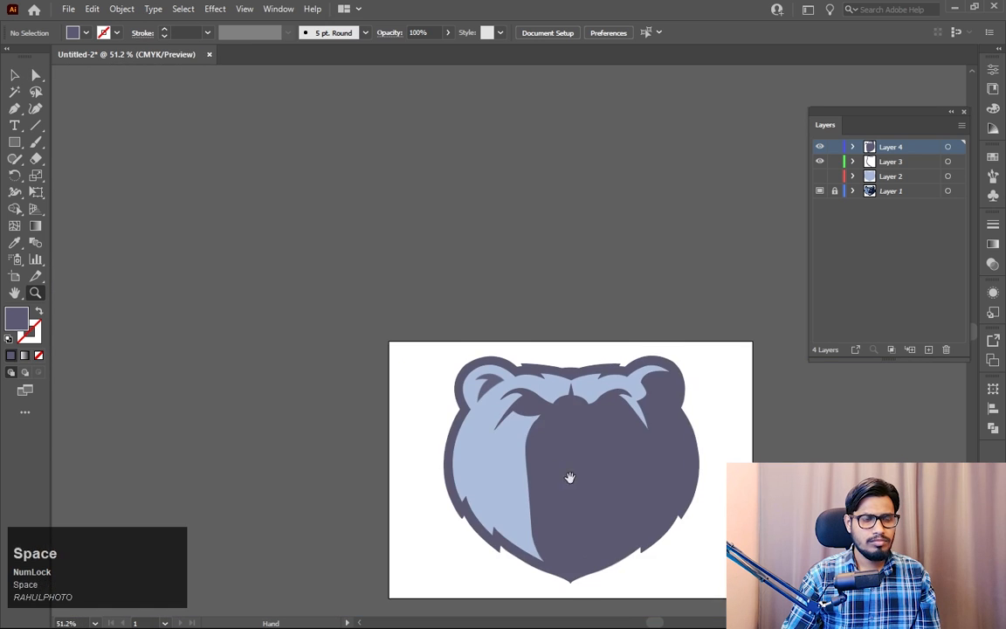
{"action": "mouse_move", "coordinate": [569, 475]}
{"action": "left_mouse_down"}
{"action": "mouse_move", "coordinate": [484, 367]}
{"action": "mouse_move", "coordinate": [576, 464]}
{"action": "left_mouse_up"}
{"action": "left_click", "coordinate": [17, 77]}
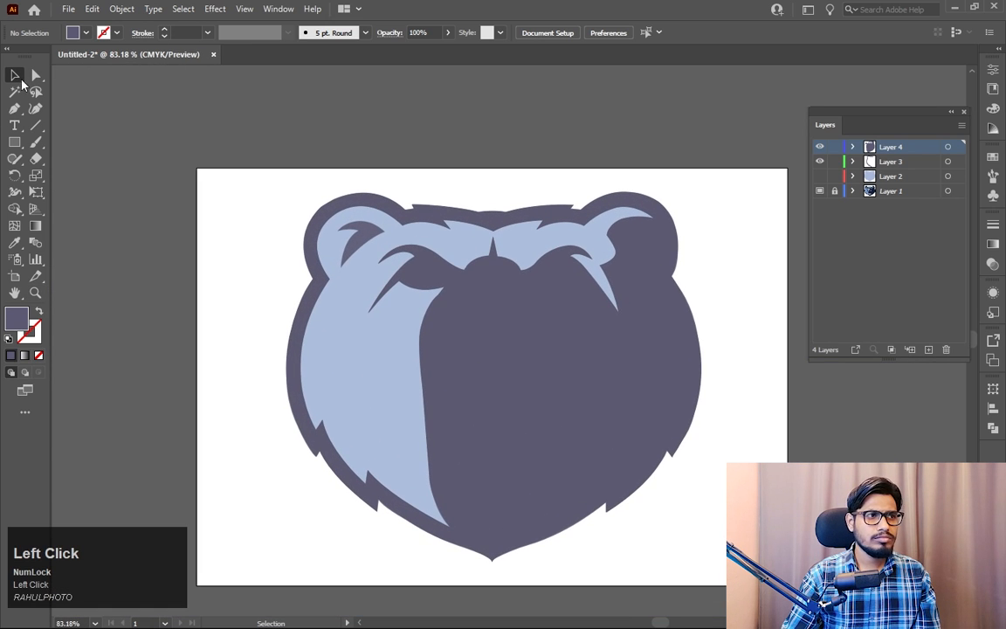
{"action": "key", "text": "ctrl+0"}
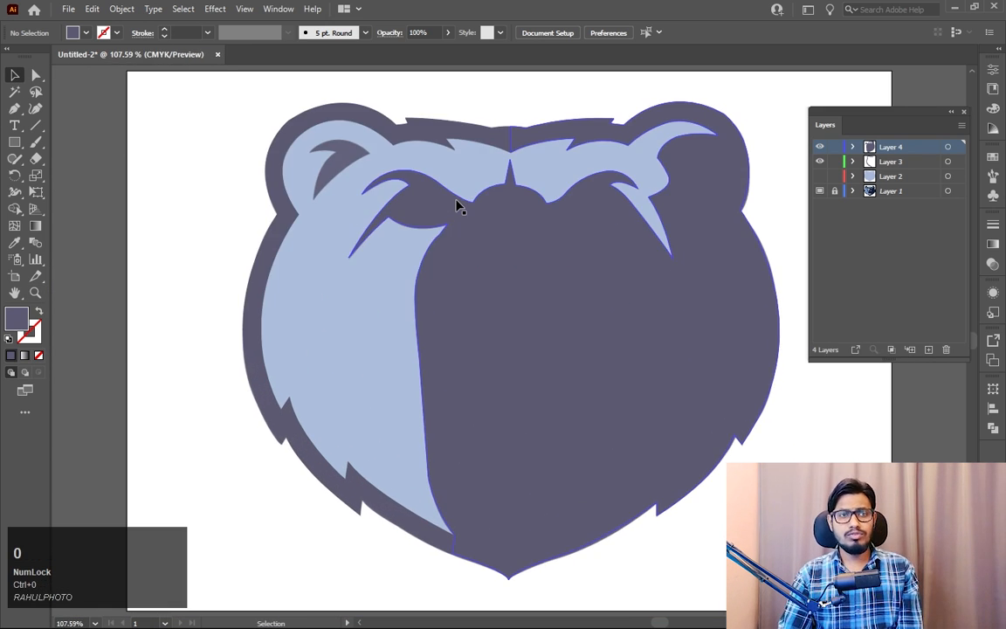
{"action": "left_click", "coordinate": [910, 193]}
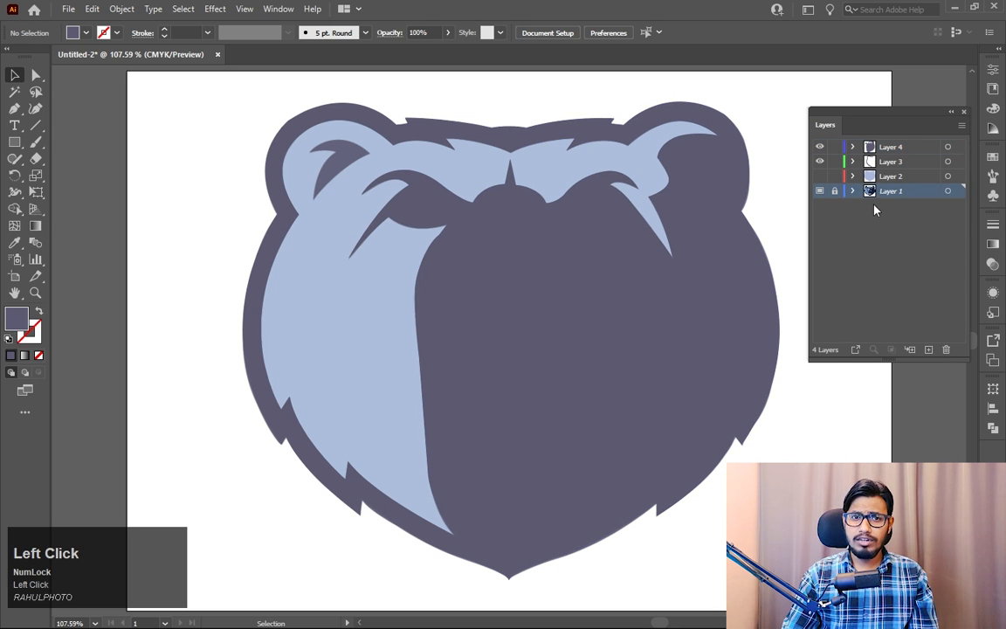
{"action": "left_click", "coordinate": [834, 190]}
{"action": "left_click", "coordinate": [820, 192]}
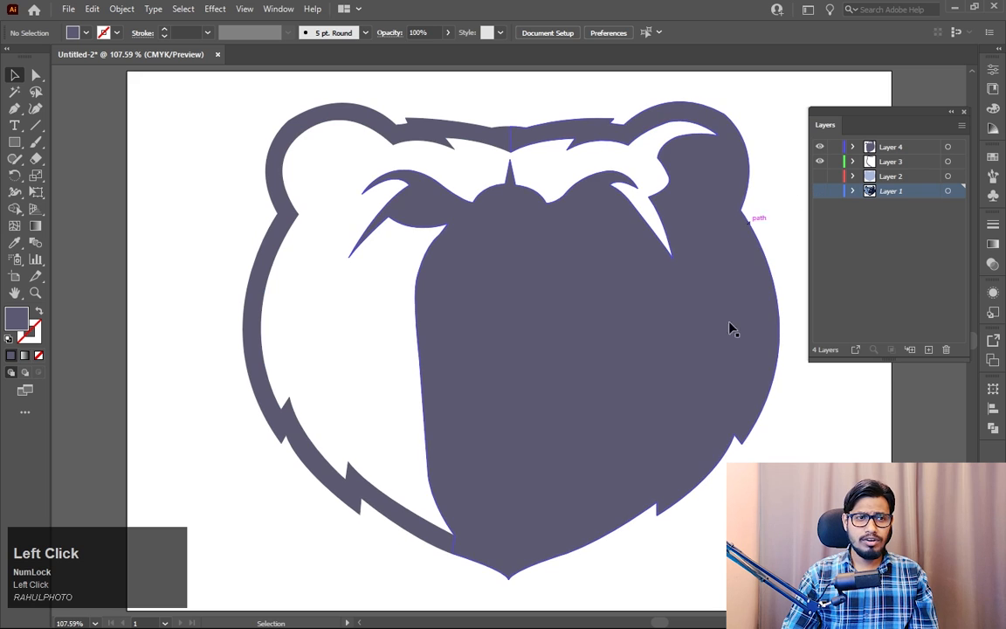
{"action": "key", "text": "z"}
{"action": "left_click_drag", "start_coordinate": [668, 388], "coordinate": [595, 373]}
{"action": "left_click_drag", "start_coordinate": [653, 407], "coordinate": [692, 405]}
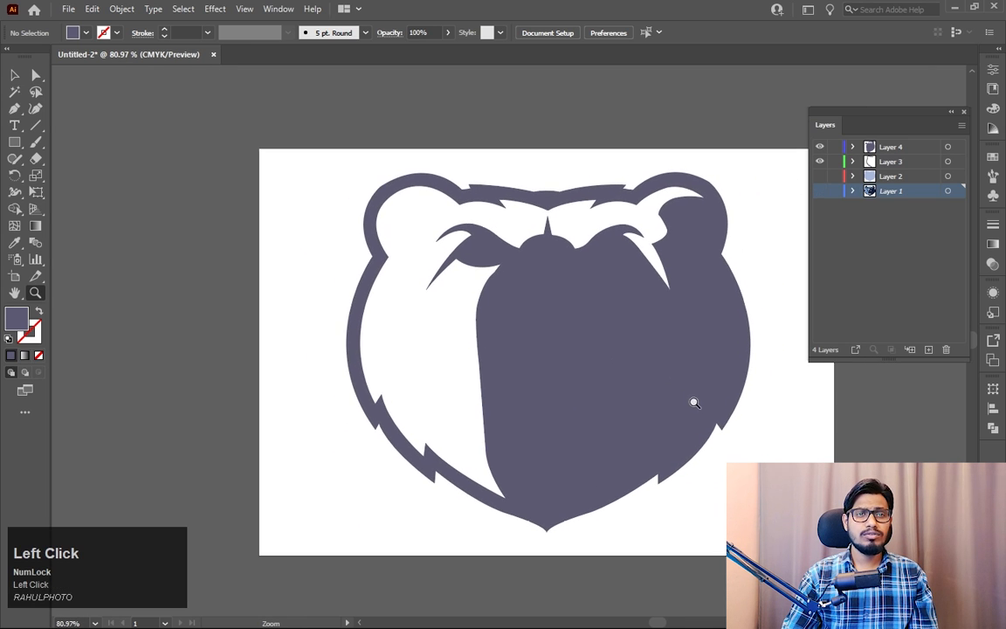
Step: Show Layer 2, then make Layer 1 visible and lock it again
{"action": "left_click", "coordinate": [821, 177]}
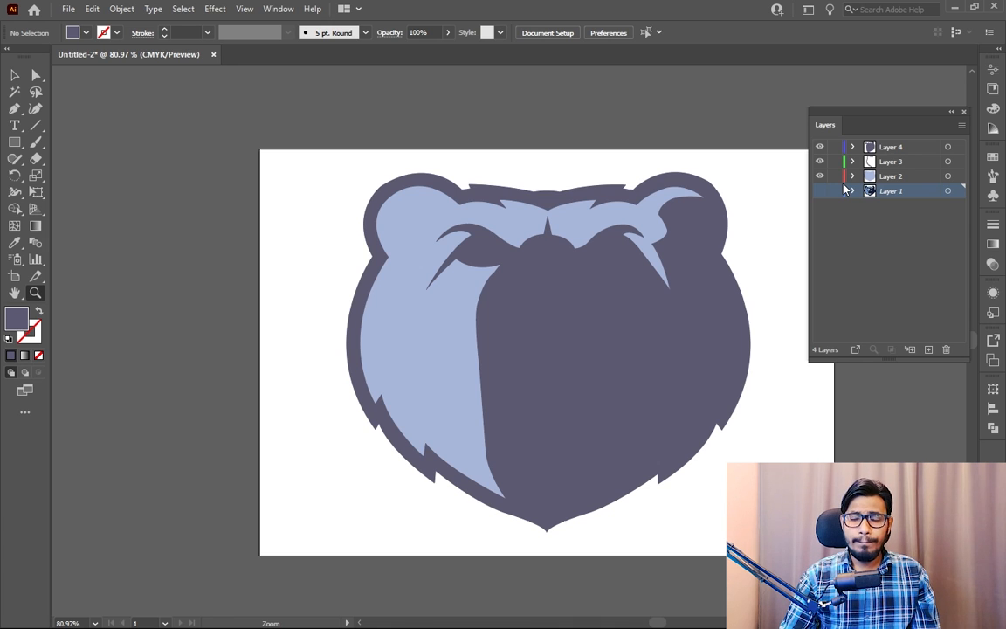
{"action": "left_click", "coordinate": [822, 191]}
{"action": "left_click", "coordinate": [834, 192]}
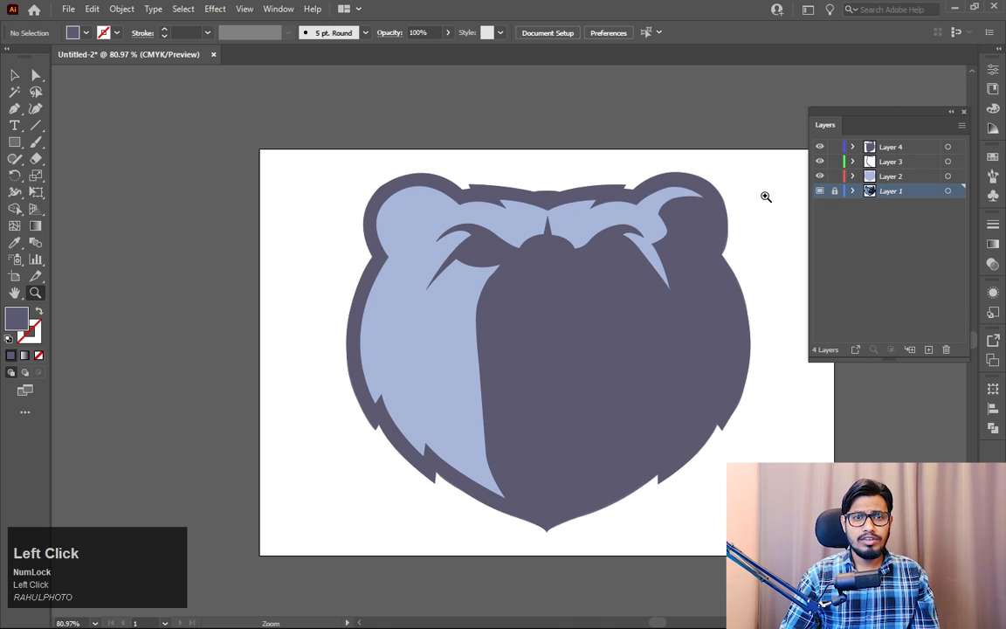
Step: Hide Layers 2, 3 and 4 so only the reference bear artwork on Layer 1 is displayed
{"action": "left_click_drag", "start_coordinate": [822, 178], "coordinate": [821, 147]}
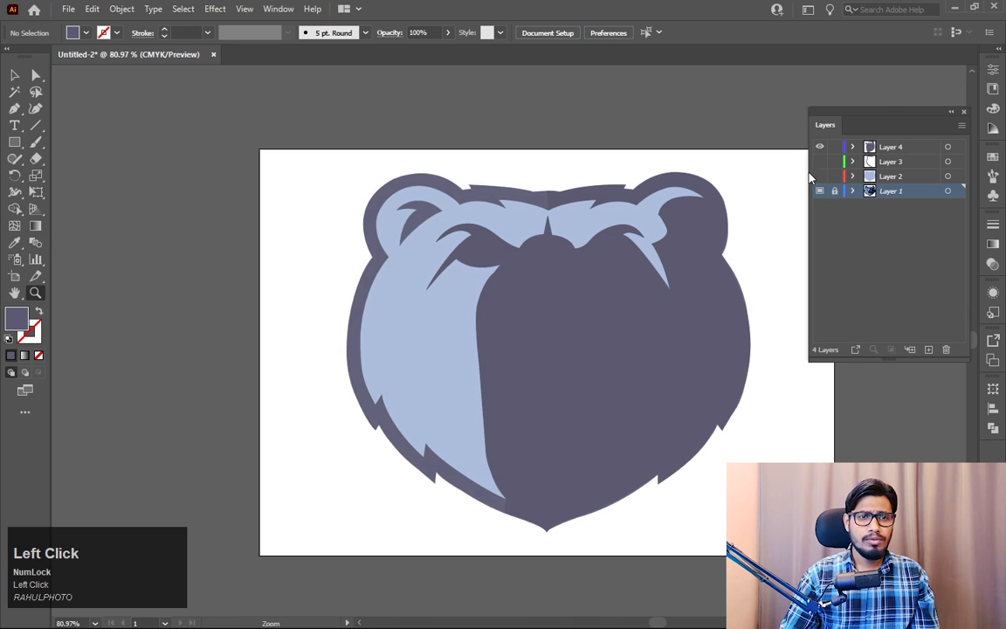
{"action": "key", "text": "z"}
{"action": "left_click", "coordinate": [541, 279]}
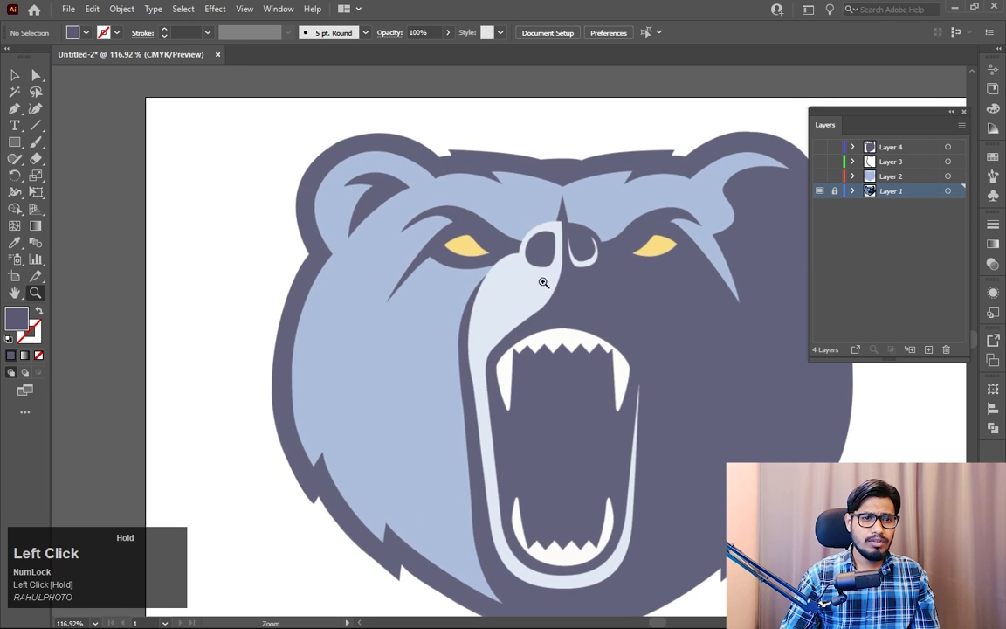
{"action": "key", "text": "space"}
{"action": "left_click_drag", "start_coordinate": [673, 347], "coordinate": [506, 280]}
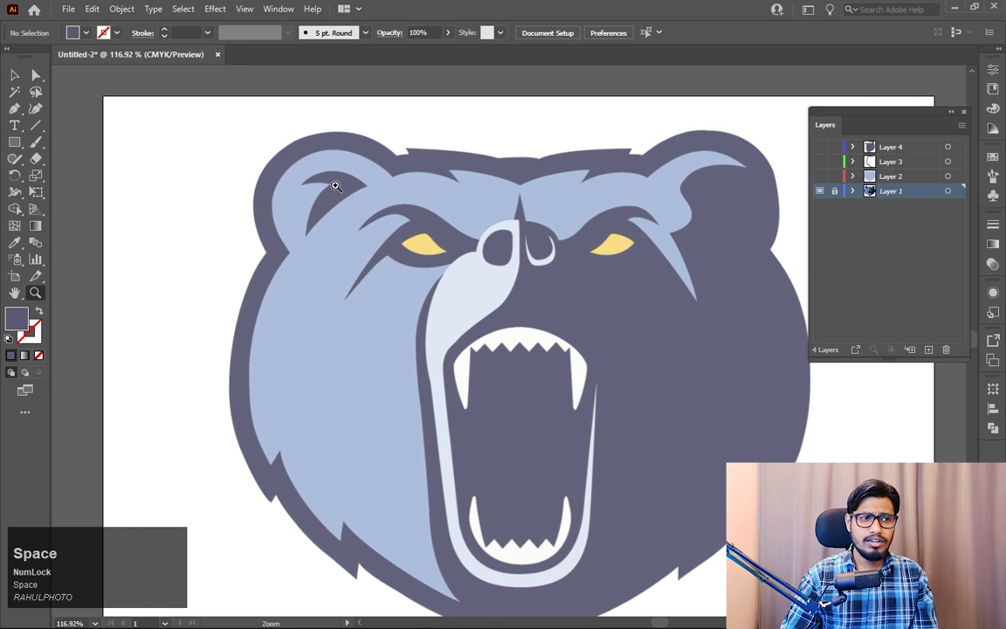
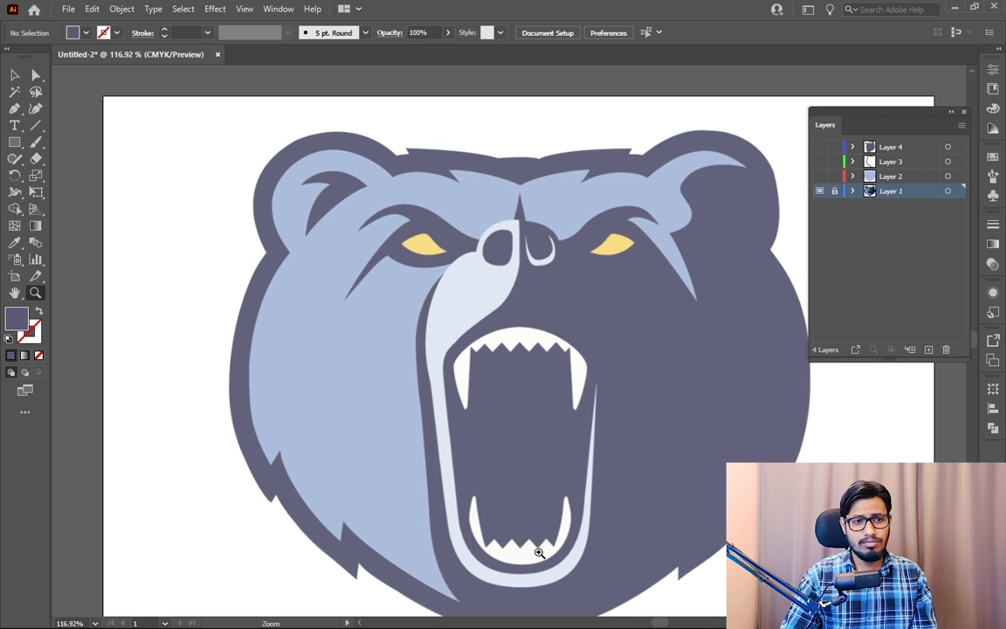
Step: Add a new layer above Layer 4 for the light muzzle shape
{"action": "left_click", "coordinate": [539, 552]}
{"action": "left_click_drag", "start_coordinate": [596, 509], "coordinate": [558, 454]}
{"action": "left_click", "coordinate": [930, 146]}
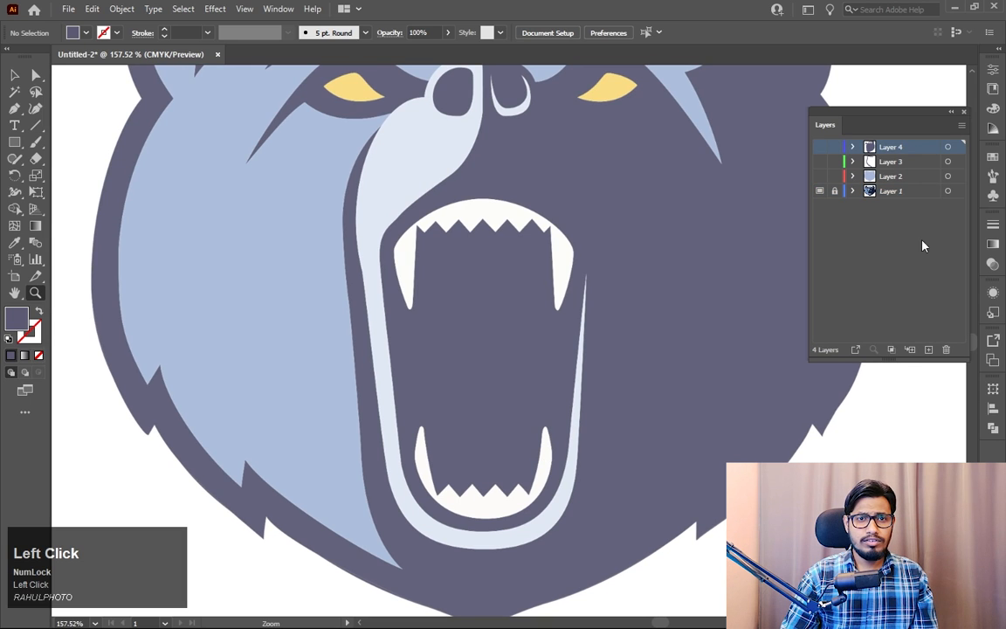
{"action": "left_click", "coordinate": [928, 349]}
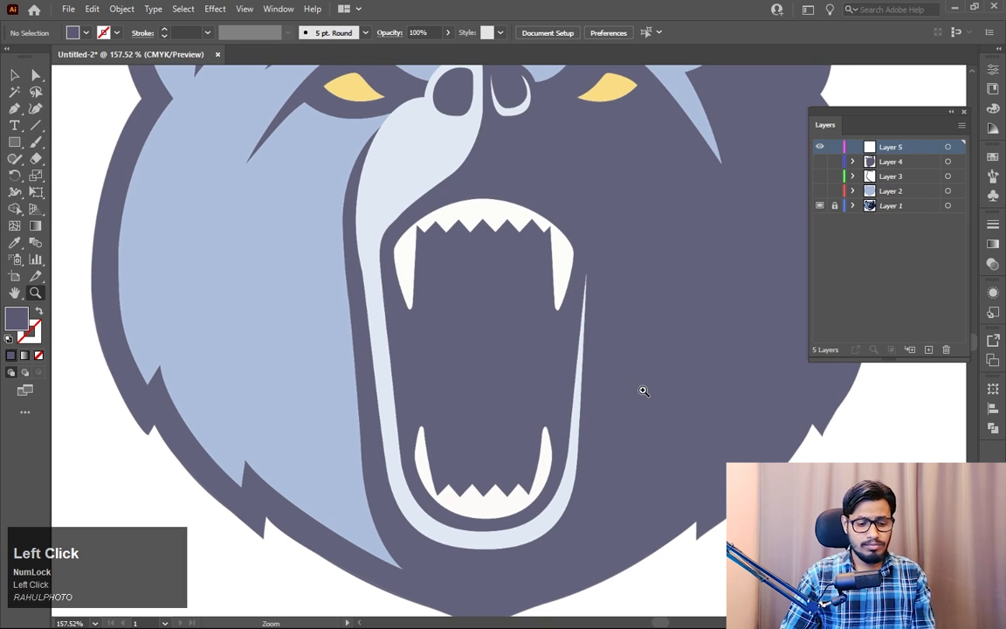
Step: Start a Pen path at the thin tip beside the upper right fang and run it down the light band's outer edge
{"action": "key", "text": "p"}
{"action": "left_click_drag", "start_coordinate": [620, 368], "coordinate": [603, 331]}
{"action": "key", "text": "ctrl+equal"}
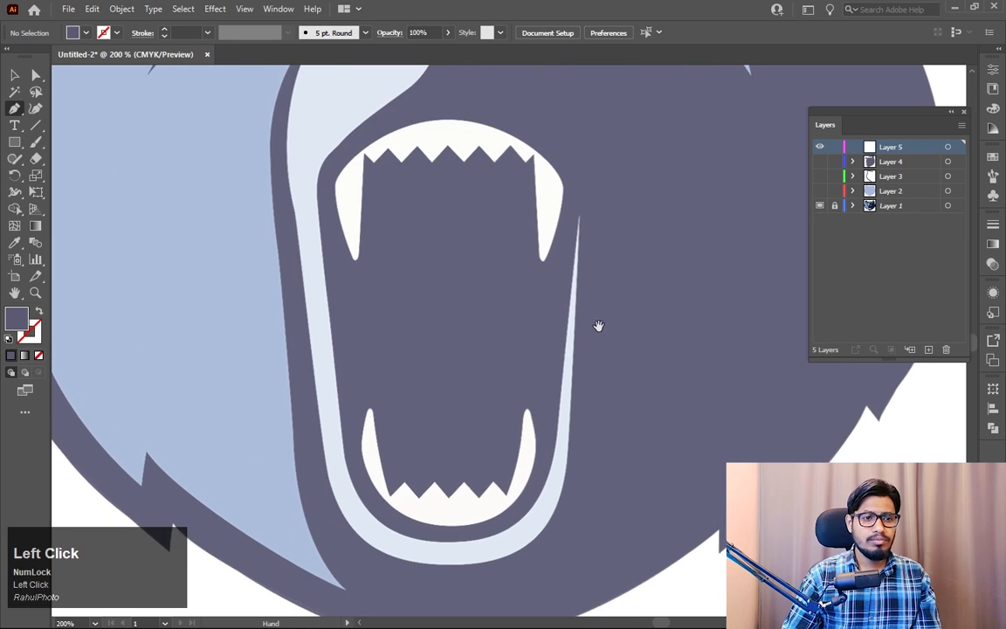
{"action": "left_click", "coordinate": [579, 220]}
{"action": "scroll", "coordinate": [577, 326], "scroll_direction": "down", "scroll_amount": 3}
{"action": "key", "text": "space"}
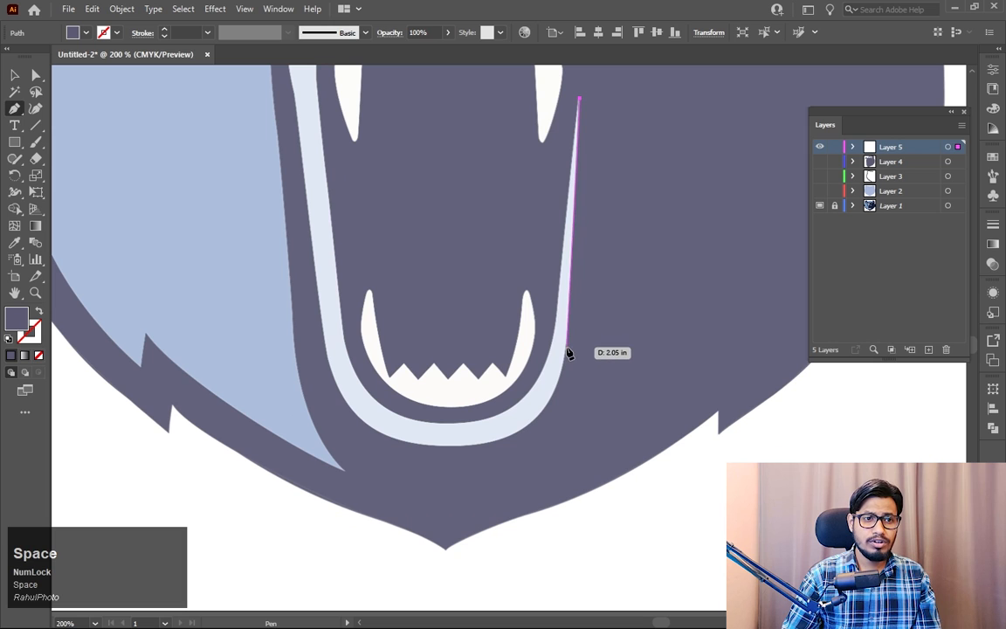
{"action": "left_click", "coordinate": [566, 347]}
Step: Curve the path to the bottom centre of the chin band, set its fill to none, and make the end anchor a corner
{"action": "left_click_drag", "start_coordinate": [515, 438], "coordinate": [565, 391]}
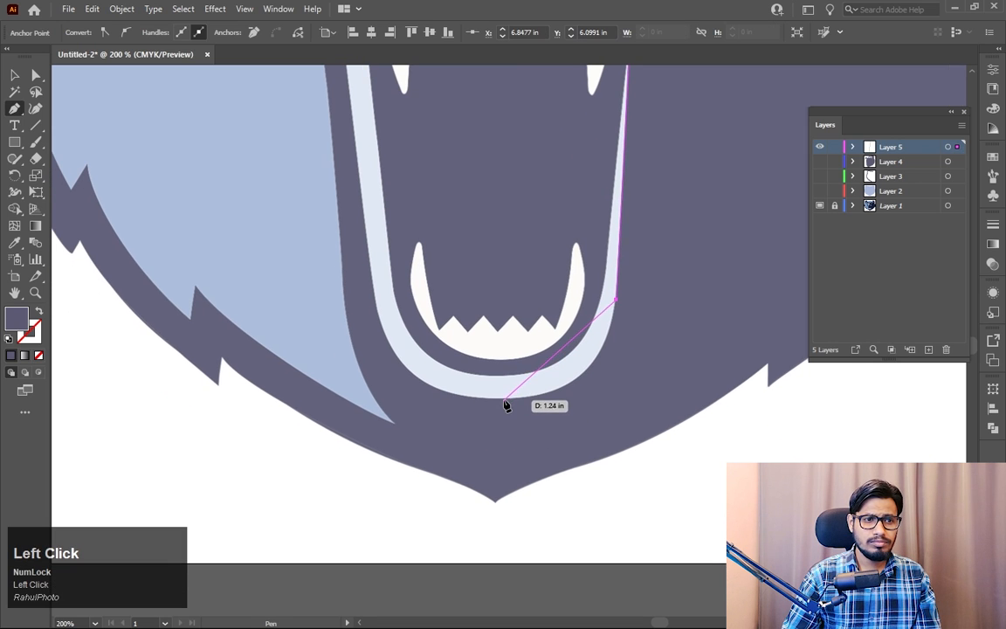
{"action": "left_click_drag", "start_coordinate": [503, 399], "coordinate": [400, 393]}
{"action": "key", "text": "alt"}
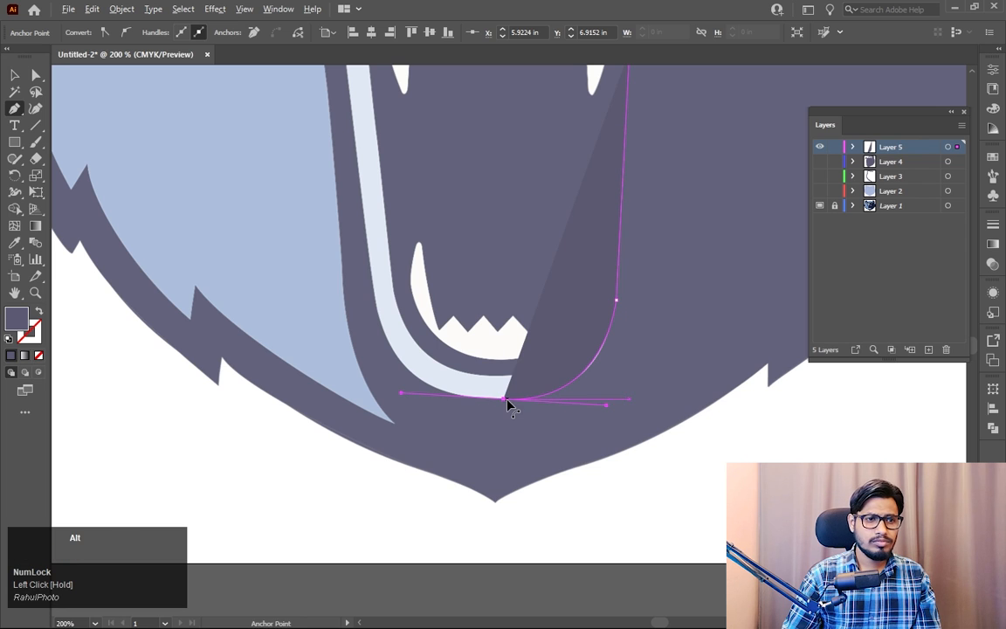
{"action": "left_click", "coordinate": [38, 355]}
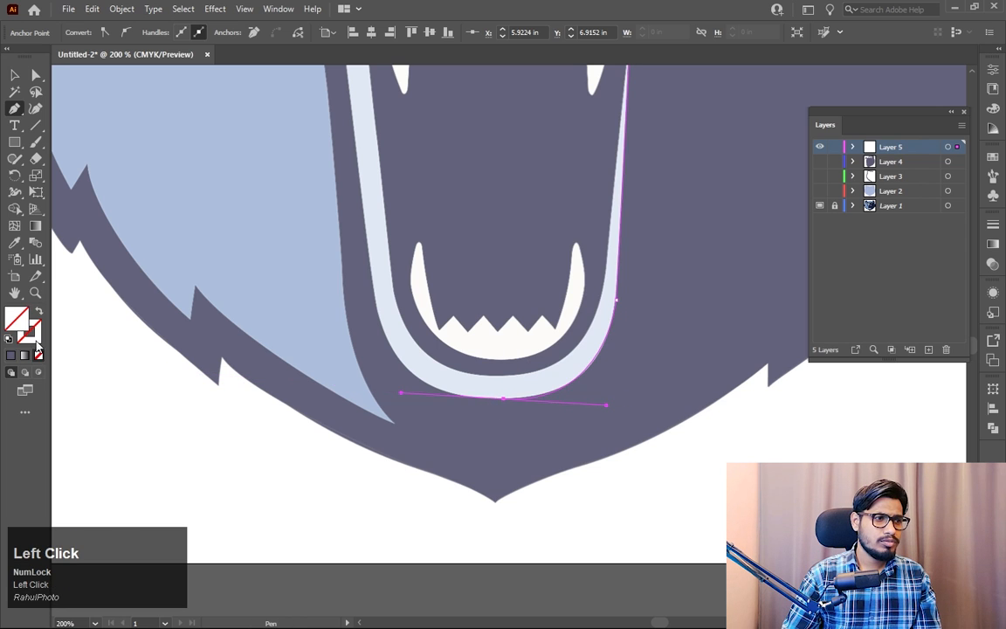
{"action": "left_click", "coordinate": [504, 400], "text": "alt"}
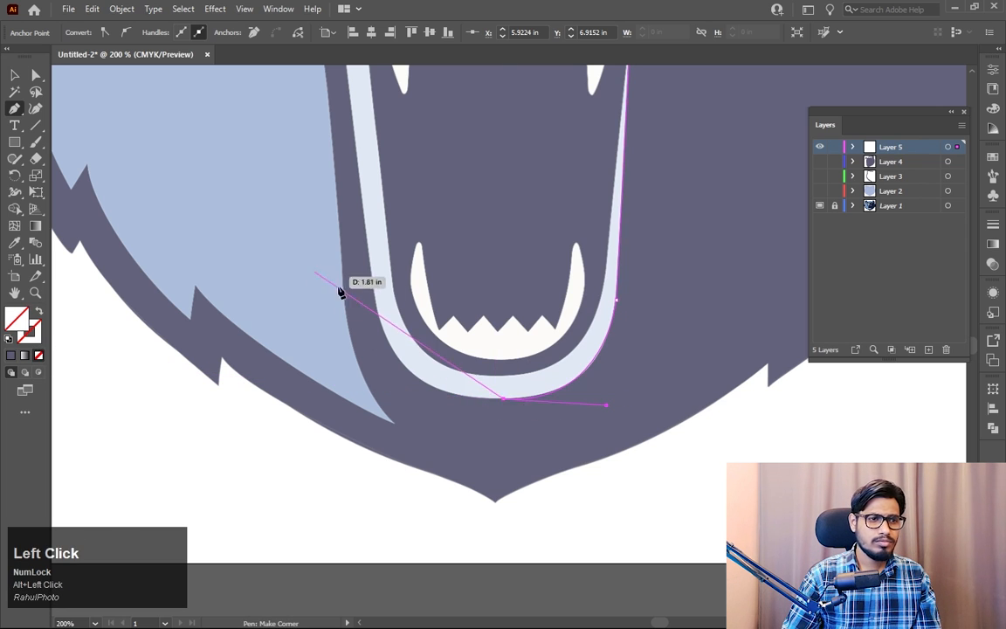
Step: Trace the light band's outer edge around the lower-left bend and up to the muzzle's left side
{"action": "left_click_drag", "start_coordinate": [377, 306], "coordinate": [364, 206]}
{"action": "left_click", "coordinate": [377, 309], "text": "alt"}
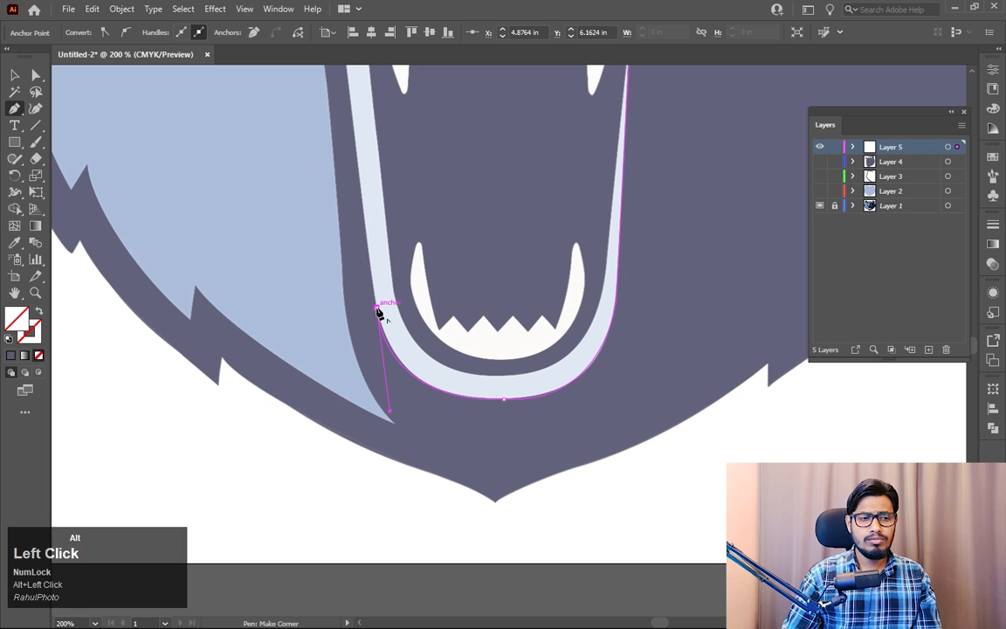
{"action": "left_click_drag", "start_coordinate": [416, 307], "coordinate": [401, 521]}
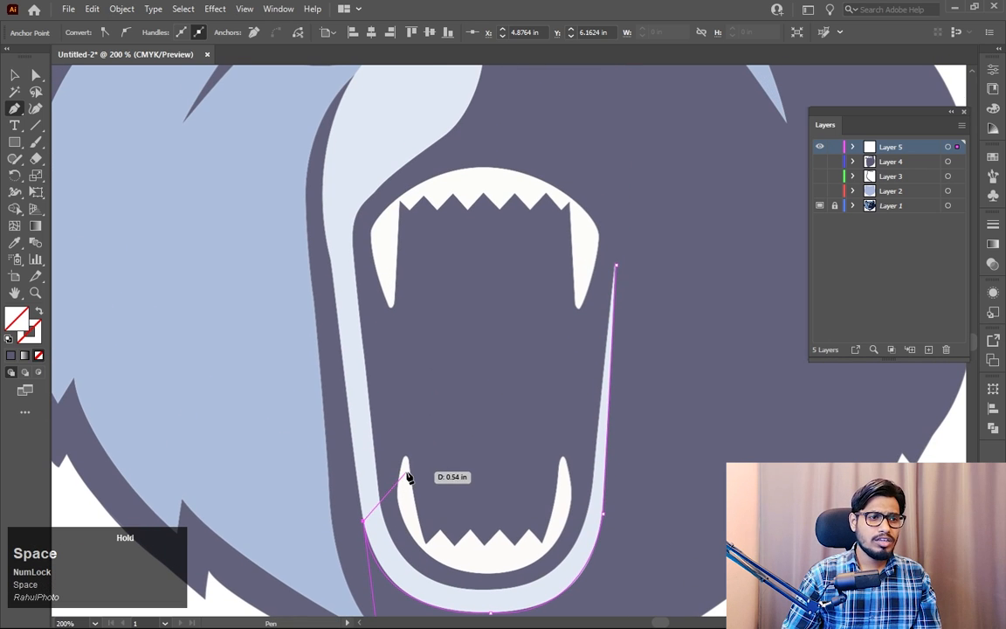
{"action": "left_click", "coordinate": [332, 275]}
Step: Curve the muzzle outline up past the left eye to a corner anchor where the nose begins
{"action": "left_click_drag", "start_coordinate": [374, 248], "coordinate": [377, 404]}
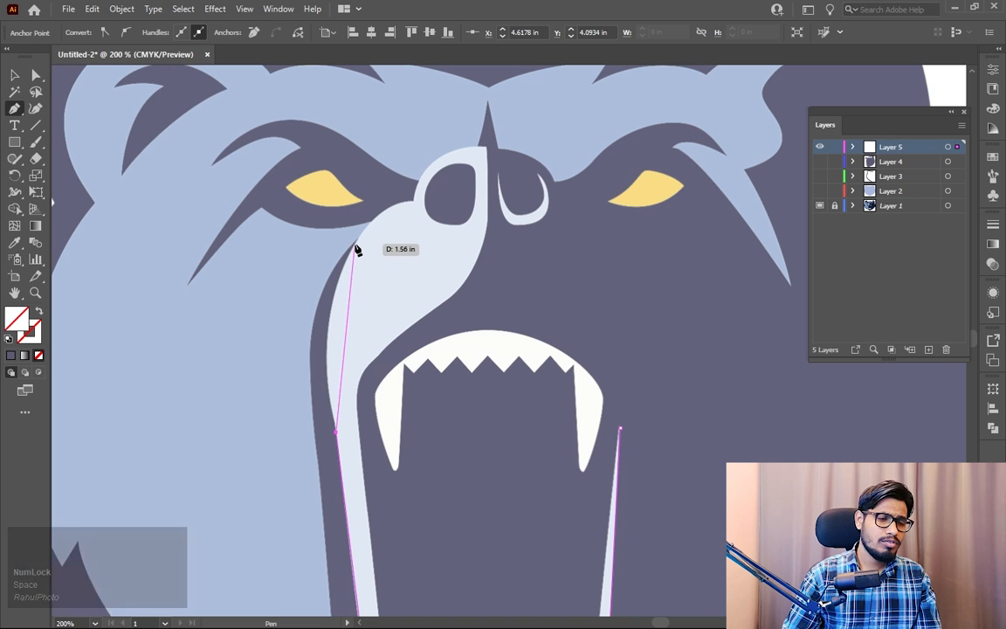
{"action": "left_click_drag", "start_coordinate": [355, 245], "coordinate": [460, 198]}
{"action": "left_click", "coordinate": [416, 203], "text": "alt"}
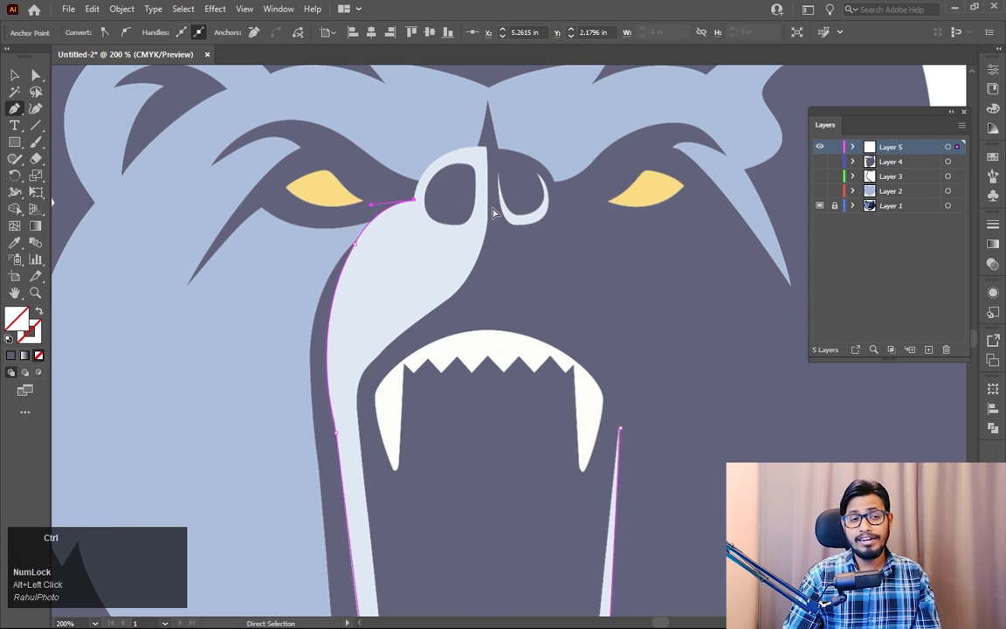
{"action": "key", "text": "ctrl+equal"}
{"action": "key", "text": "ctrl+equal"}
{"action": "left_click_drag", "start_coordinate": [532, 276], "coordinate": [406, 285]}
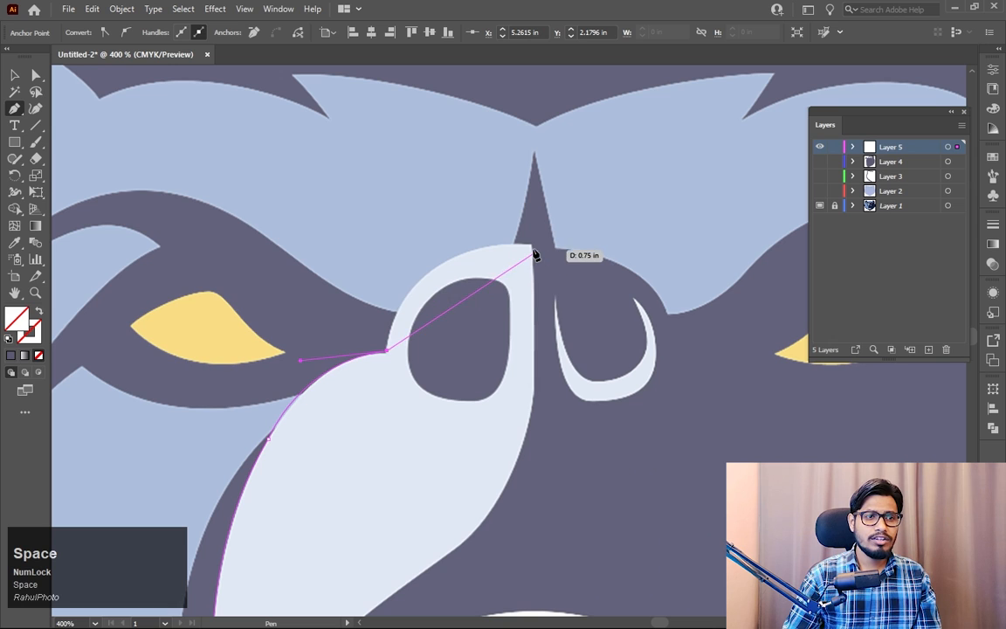
{"action": "left_click_drag", "start_coordinate": [529, 246], "coordinate": [662, 256]}
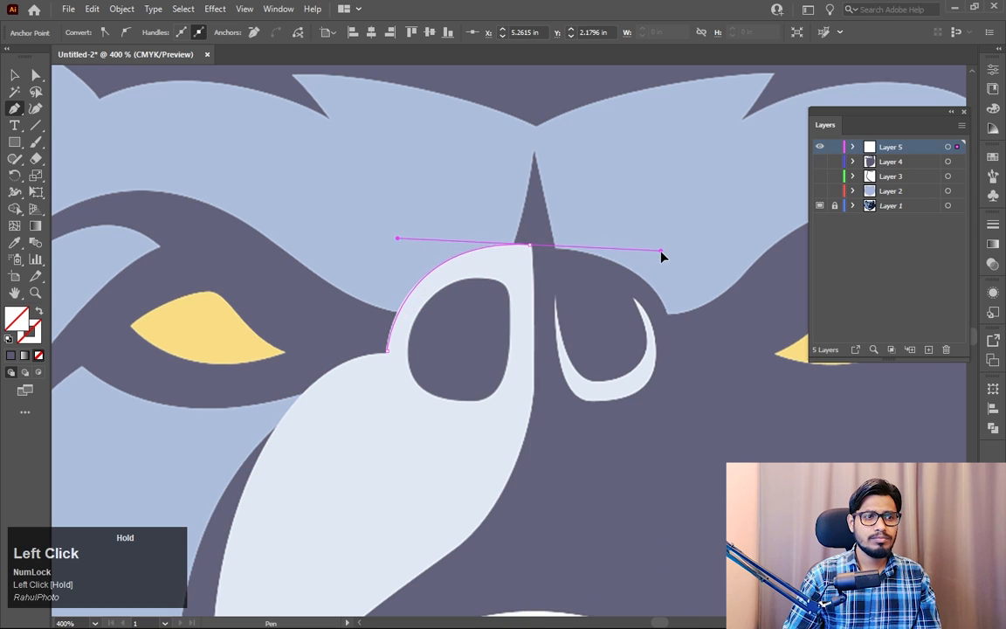
{"action": "left_click", "coordinate": [534, 247], "text": "alt"}
{"action": "scroll", "coordinate": [530, 283], "scroll_direction": "down", "scroll_amount": 3}
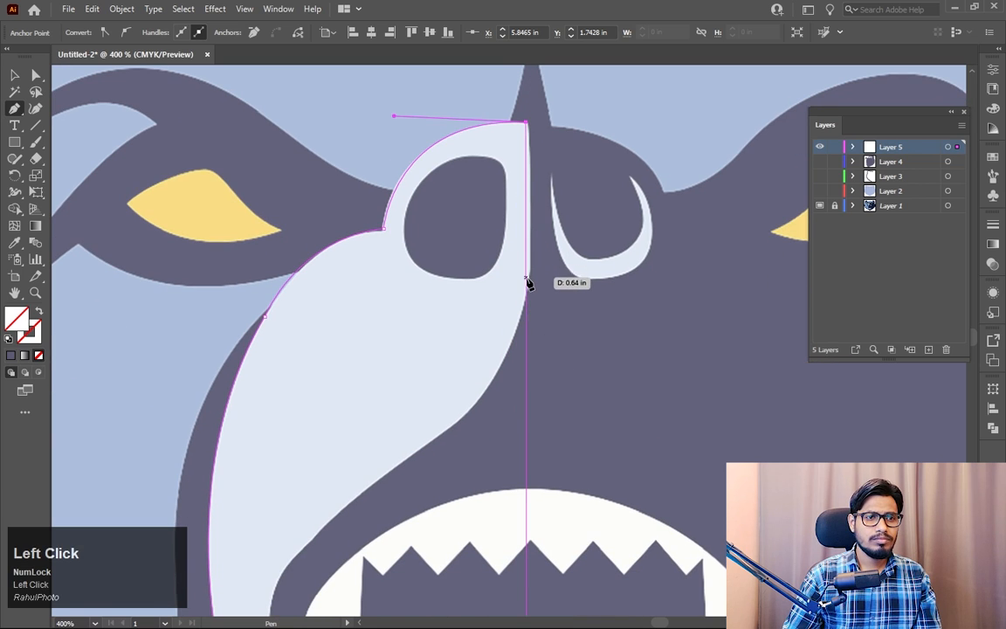
{"action": "left_click_drag", "start_coordinate": [530, 271], "coordinate": [527, 306]}
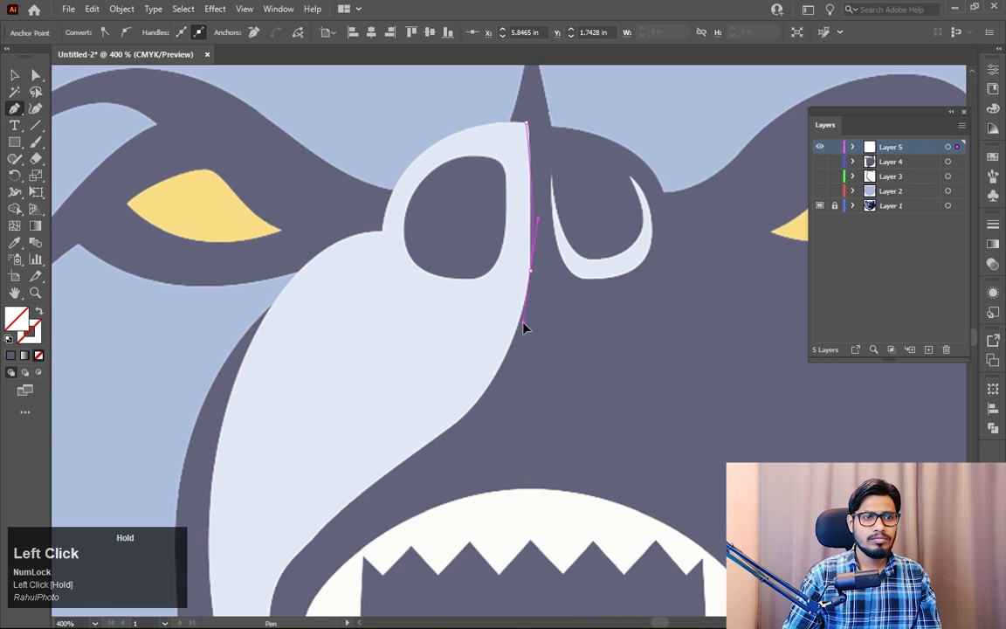
{"action": "left_click_drag", "start_coordinate": [522, 380], "coordinate": [527, 369]}
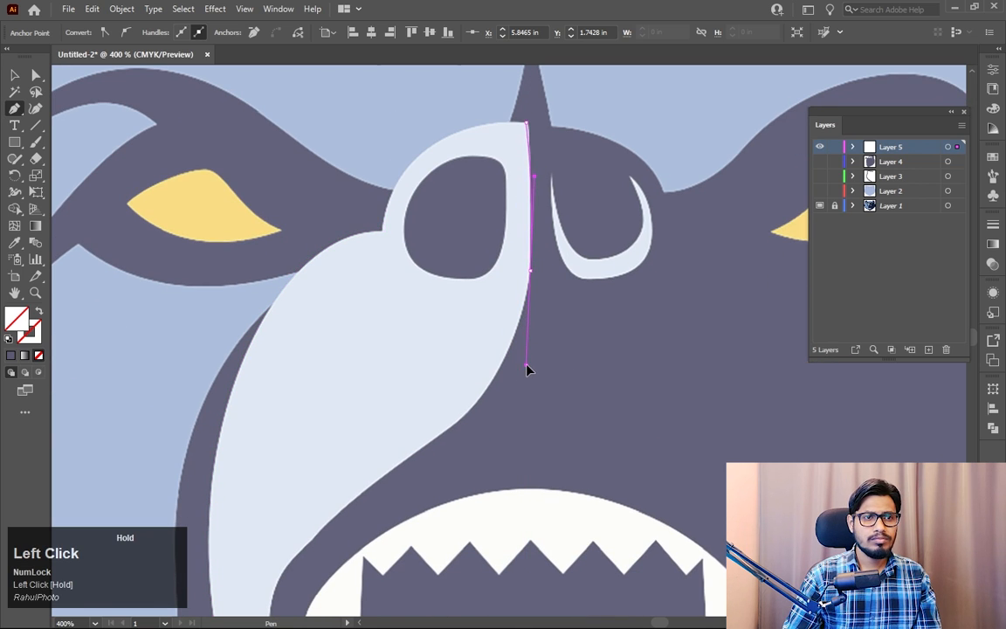
{"action": "key", "text": "ctrl+z"}
{"action": "key", "text": "ctrl+z"}
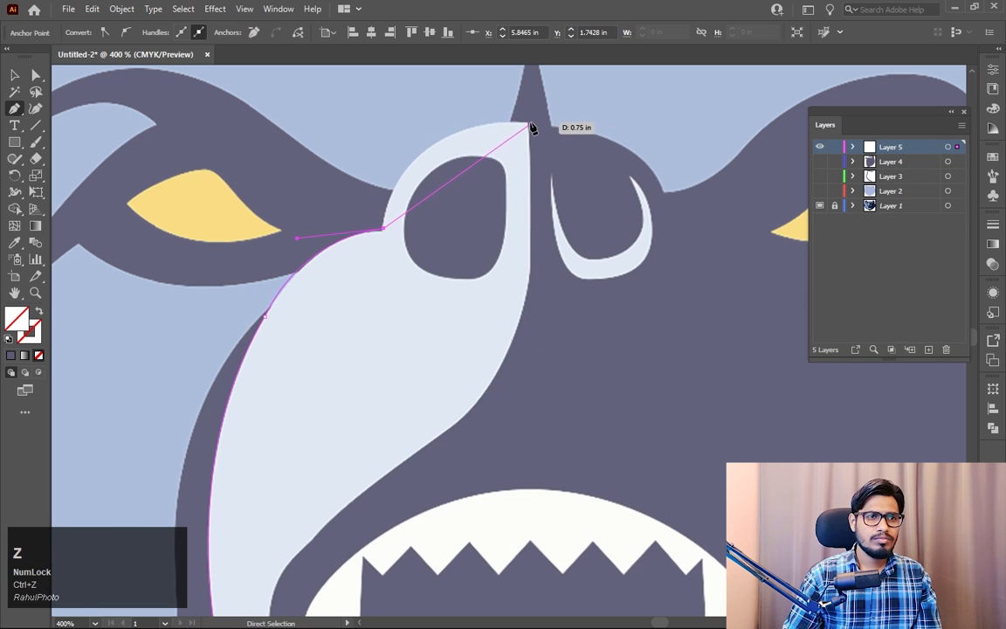
Step: Curve the outline over the light half of the nose to a corner at its top, and continue straight down the nose's centre edge
{"action": "left_click_drag", "start_coordinate": [530, 125], "coordinate": [666, 131]}
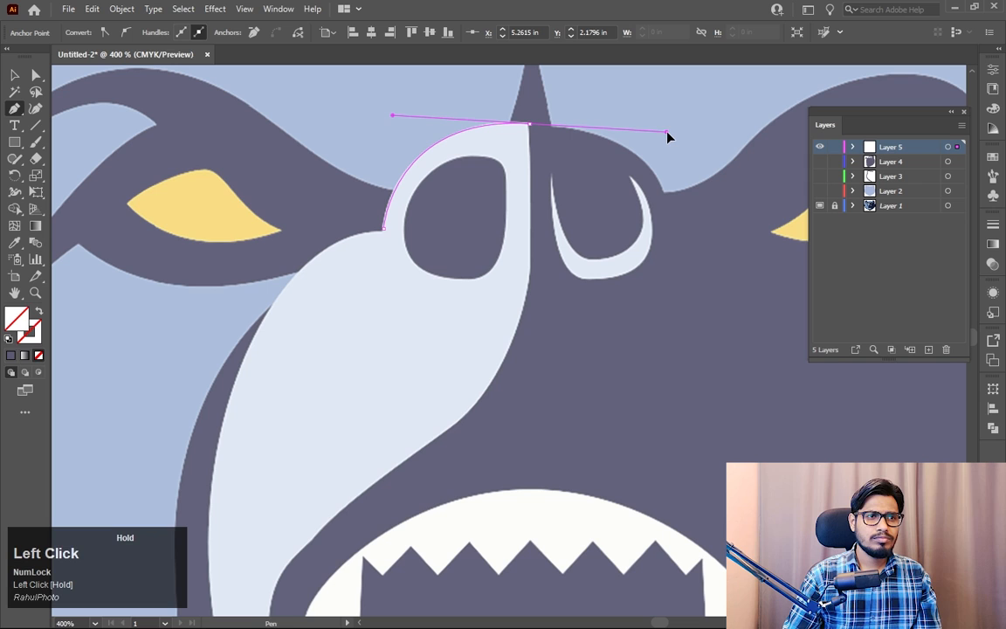
{"action": "left_click", "coordinate": [529, 125], "text": "alt"}
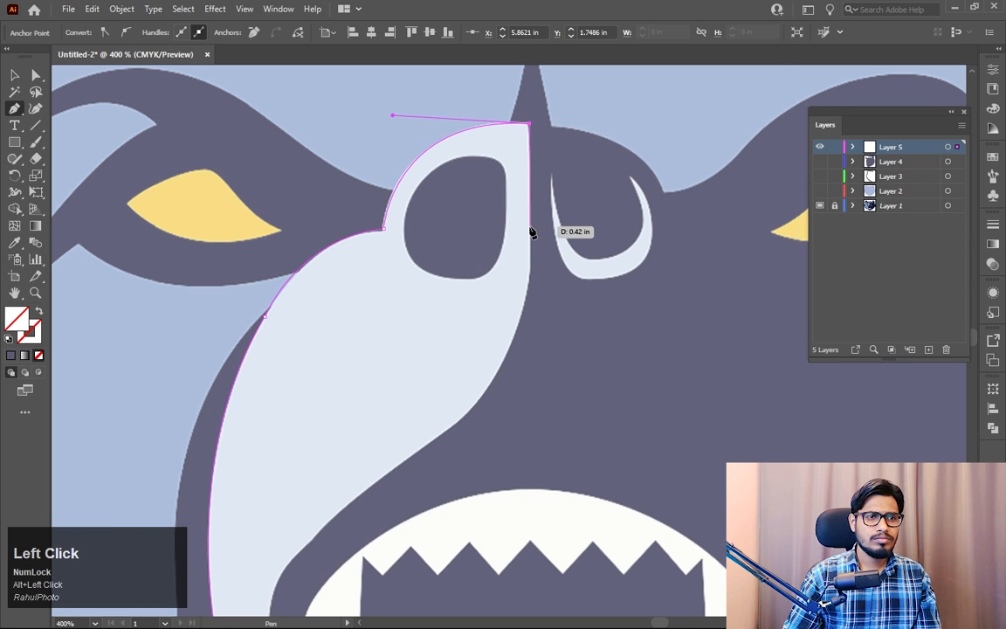
{"action": "scroll", "coordinate": [528, 249], "scroll_direction": "down", "scroll_amount": 3}
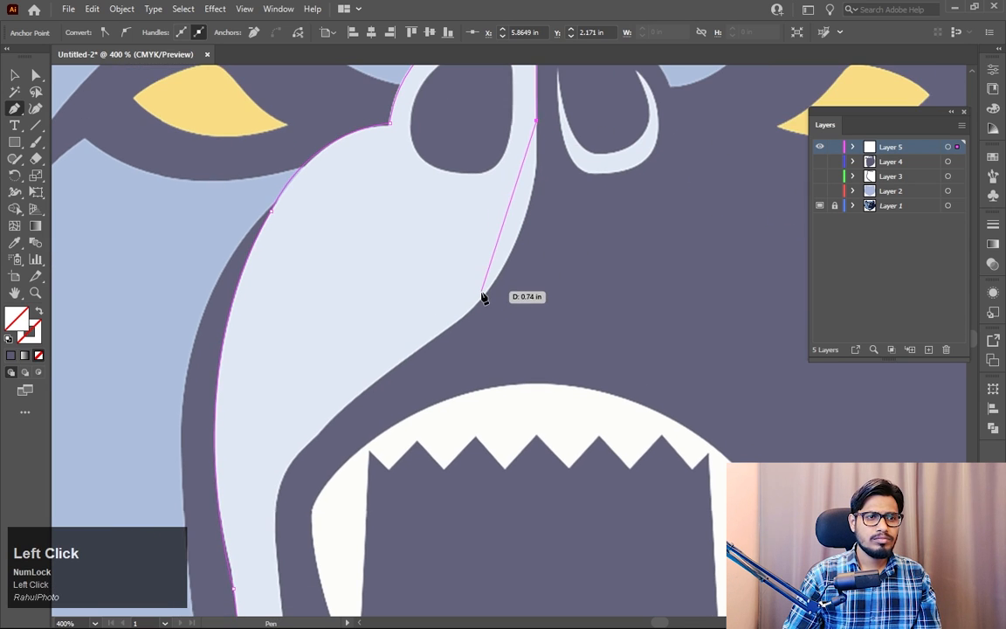
Step: Curve the outline below the nose to the muzzle's inward bend and make that anchor a corner
{"action": "left_click_drag", "start_coordinate": [482, 300], "coordinate": [430, 351]}
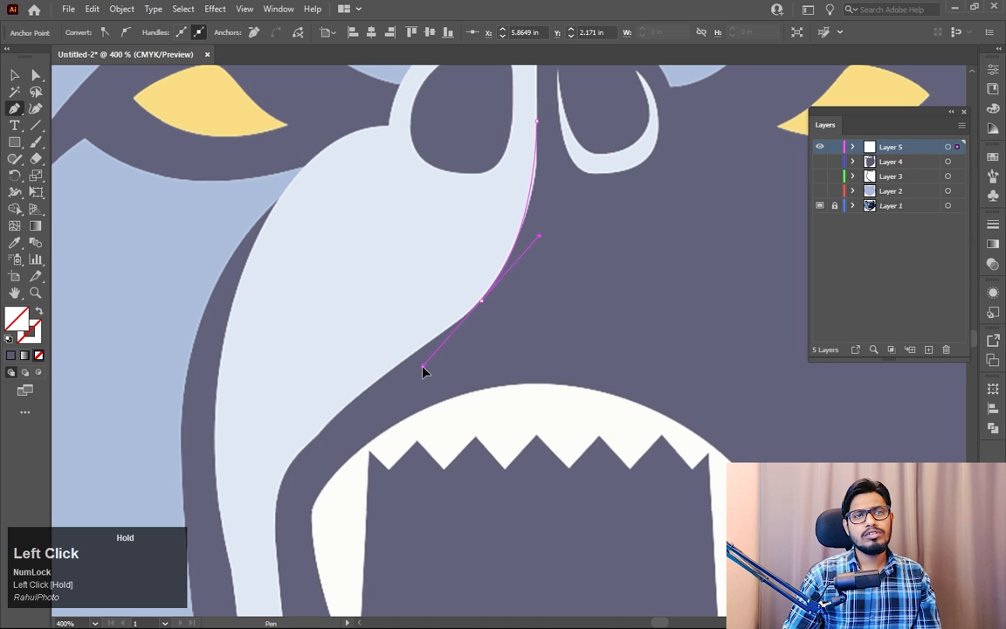
{"action": "left_click_drag", "start_coordinate": [414, 395], "coordinate": [415, 392]}
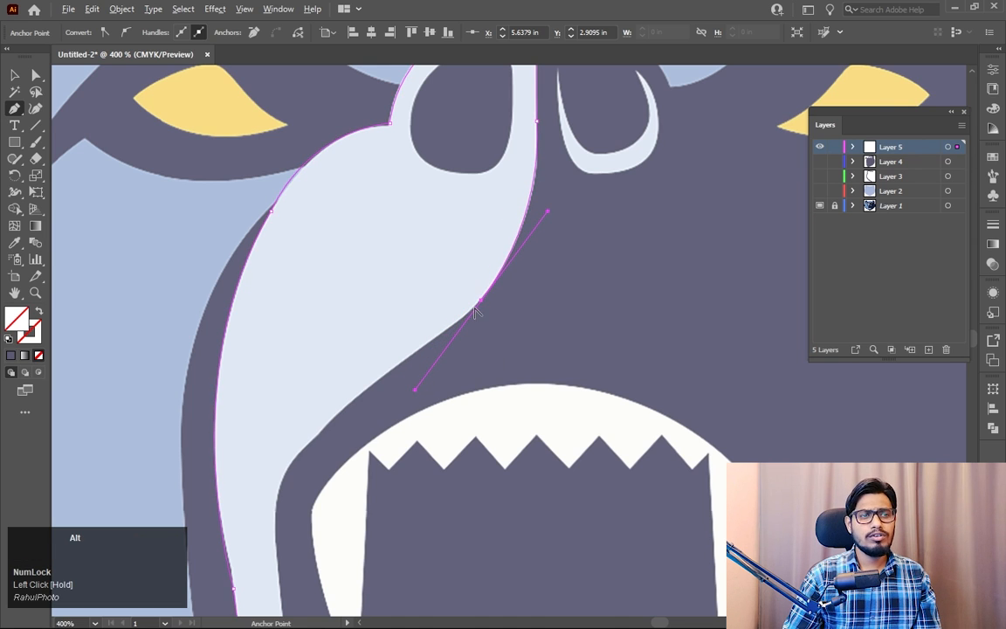
{"action": "left_click", "coordinate": [481, 301], "text": "alt"}
Step: Trace the muzzle's diagonal lower edge and curve around the mouth's upper-left corner, ending on a corner anchor
{"action": "scroll", "coordinate": [547, 321], "scroll_direction": "down", "scroll_amount": 3}
{"action": "scroll", "coordinate": [547, 320], "scroll_direction": "left", "scroll_amount": 1}
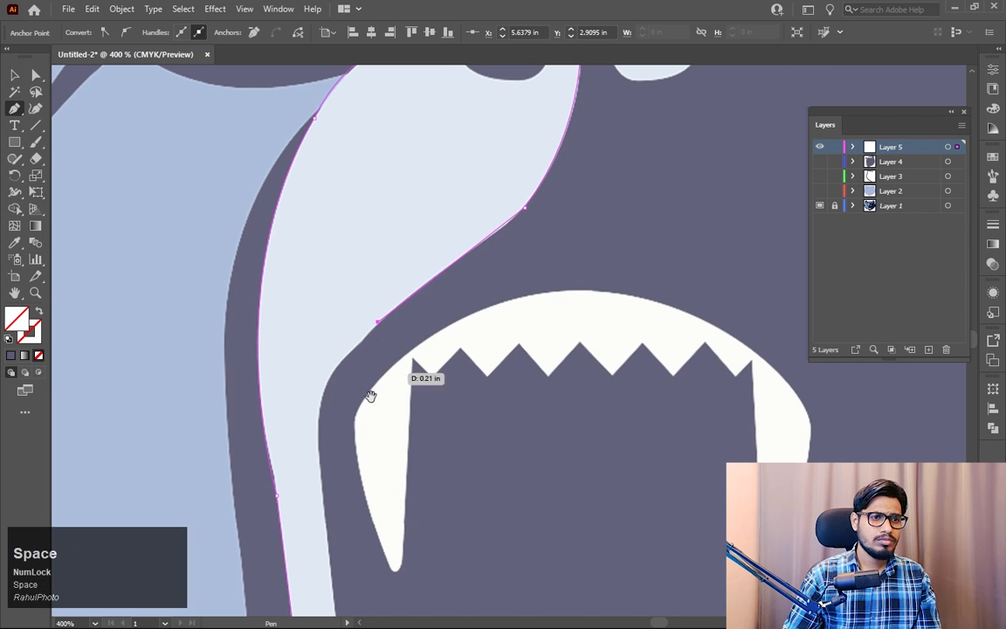
{"action": "left_click_drag", "start_coordinate": [372, 390], "coordinate": [416, 307]}
{"action": "key", "text": "ctrl+z"}
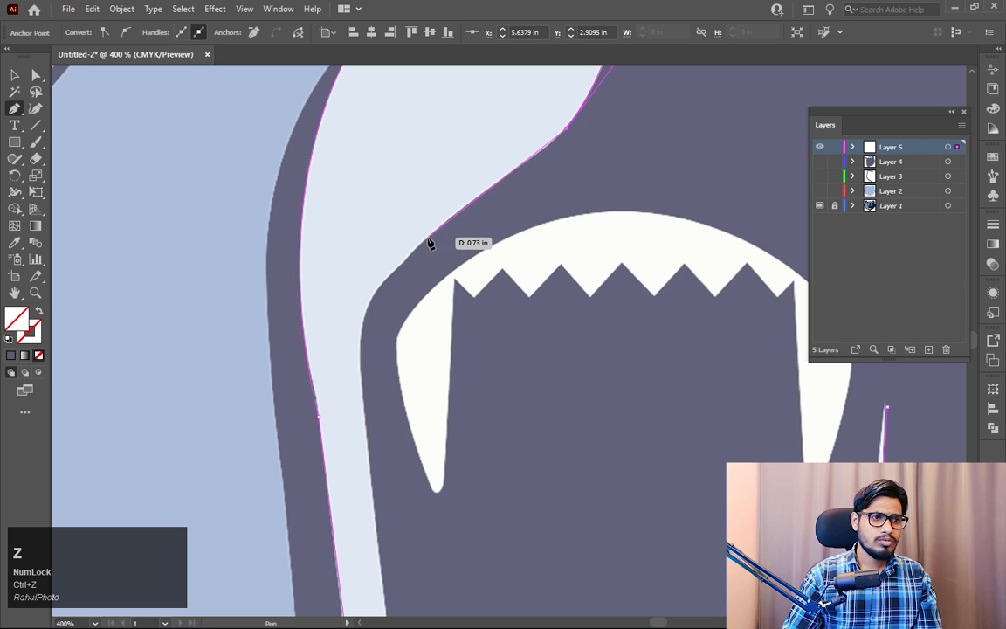
{"action": "left_click", "coordinate": [428, 234]}
{"action": "left_click_drag", "start_coordinate": [421, 252], "coordinate": [427, 240]}
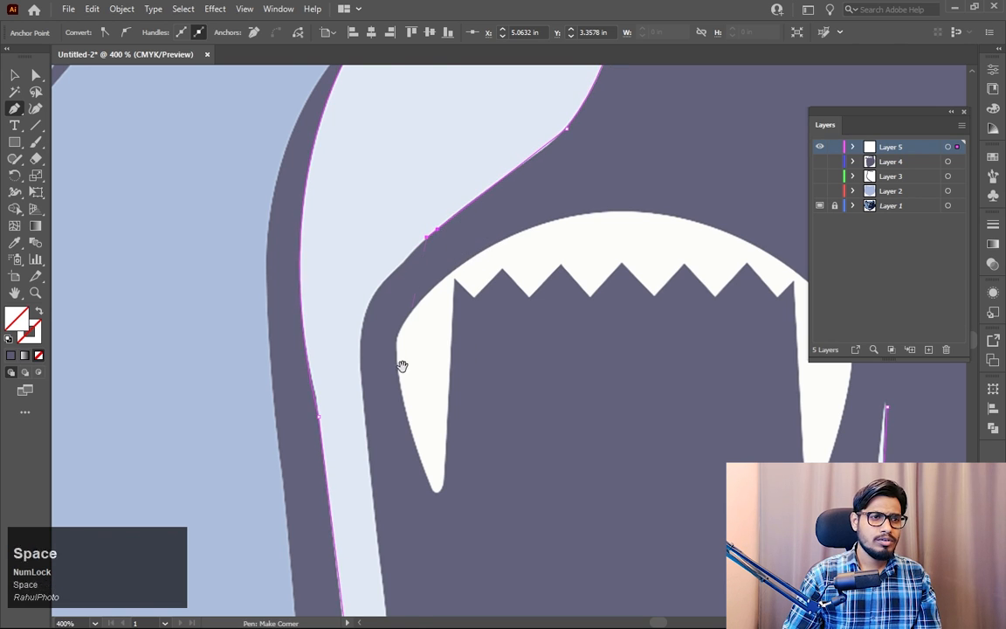
{"action": "left_click_drag", "start_coordinate": [402, 366], "coordinate": [394, 330]}
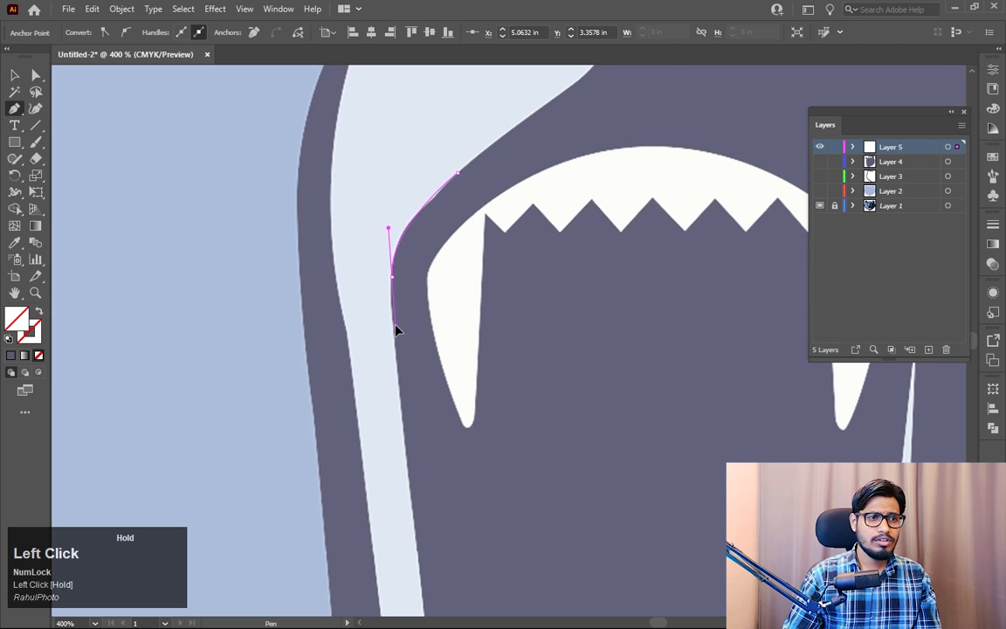
{"action": "left_click", "coordinate": [395, 278], "text": "alt"}
Step: Continue the outline down the light band's inner left edge to the bend beside the lower left fang
{"action": "left_click_drag", "start_coordinate": [419, 376], "coordinate": [367, 202]}
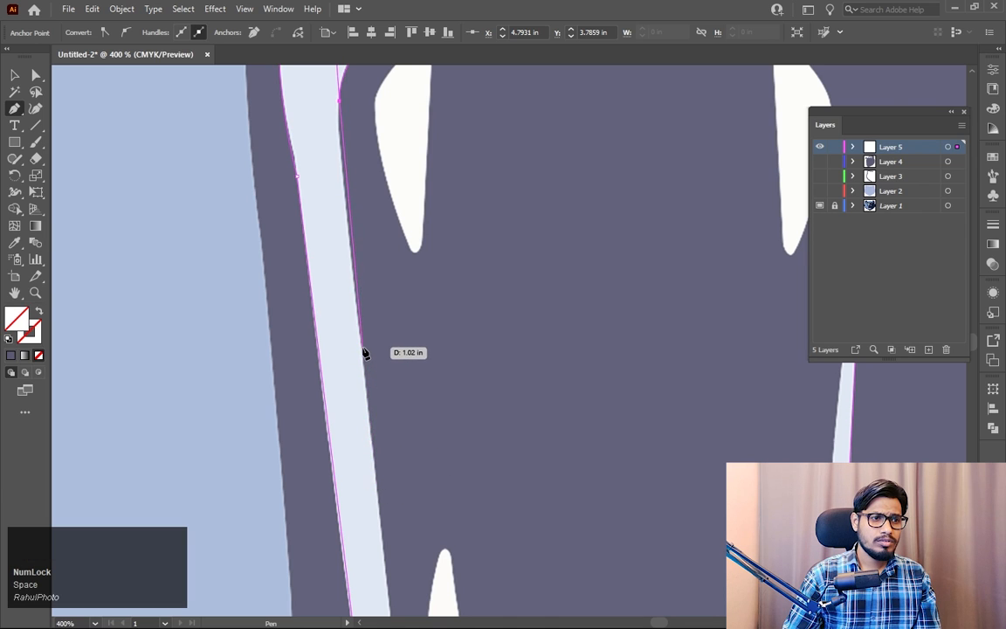
{"action": "left_click", "coordinate": [361, 347]}
{"action": "left_click_drag", "start_coordinate": [371, 404], "coordinate": [371, 404]}
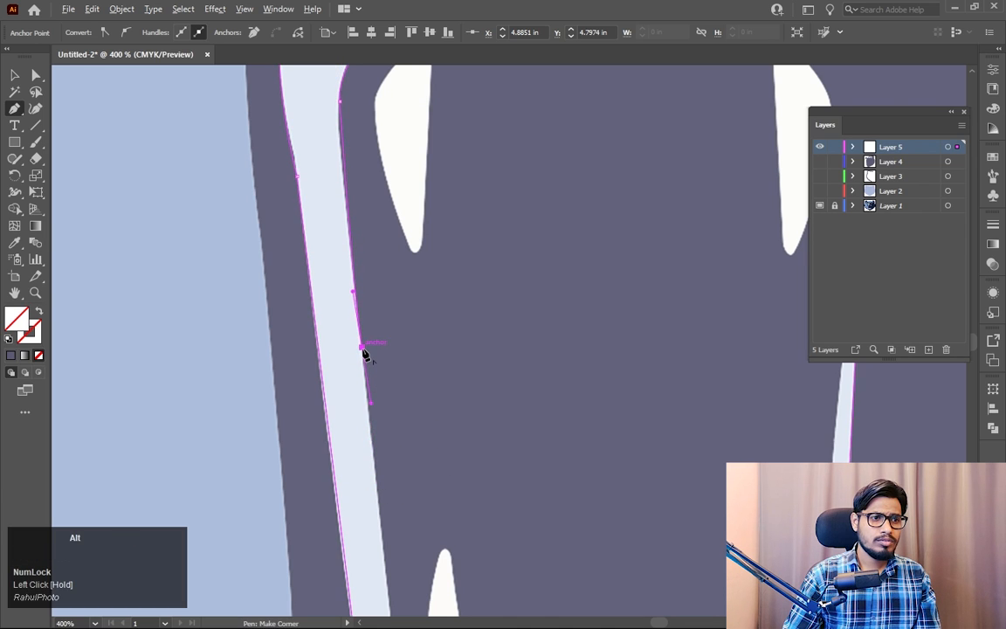
{"action": "left_click", "coordinate": [363, 349], "text": "alt"}
{"action": "left_click_drag", "start_coordinate": [411, 471], "coordinate": [372, 294]}
{"action": "mouse_move", "coordinate": [352, 447]}
{"action": "left_mouse_down"}
{"action": "mouse_move", "coordinate": [348, 467]}
{"action": "mouse_move", "coordinate": [354, 452]}
{"action": "left_mouse_up"}
Step: Curve the inner edge of the light band around beneath the lower teeth to a corner anchor right of the chin's centre
{"action": "left_click_drag", "start_coordinate": [409, 524], "coordinate": [342, 282]}
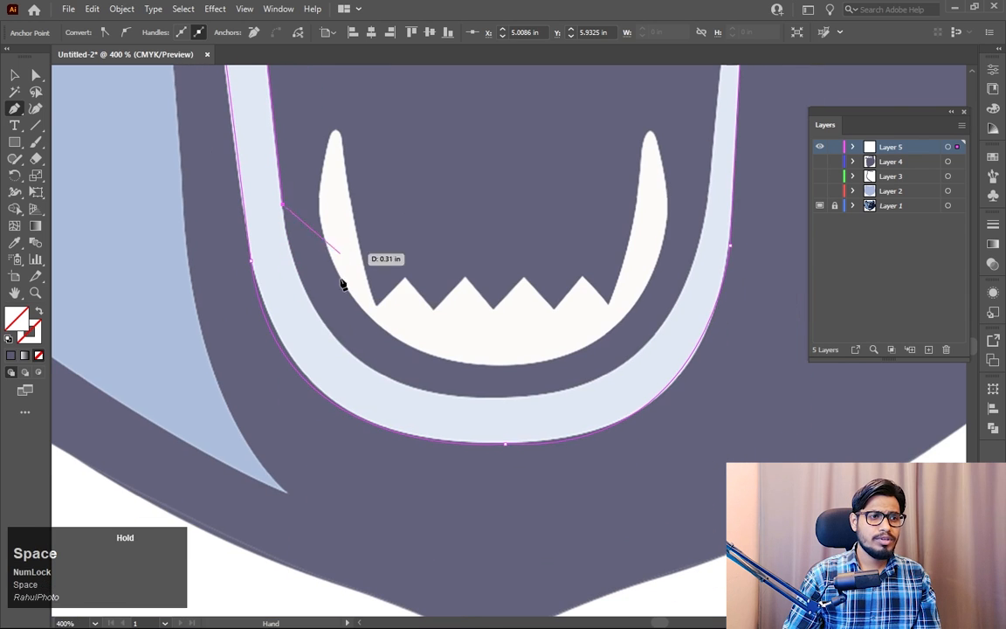
{"action": "left_click", "coordinate": [368, 368]}
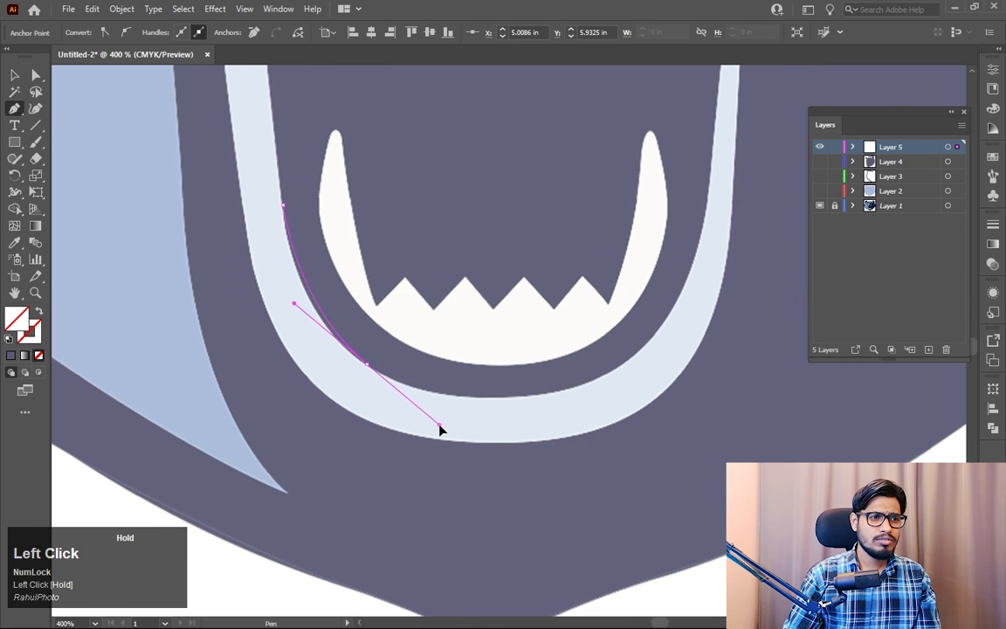
{"action": "left_click_drag", "start_coordinate": [441, 419], "coordinate": [442, 411]}
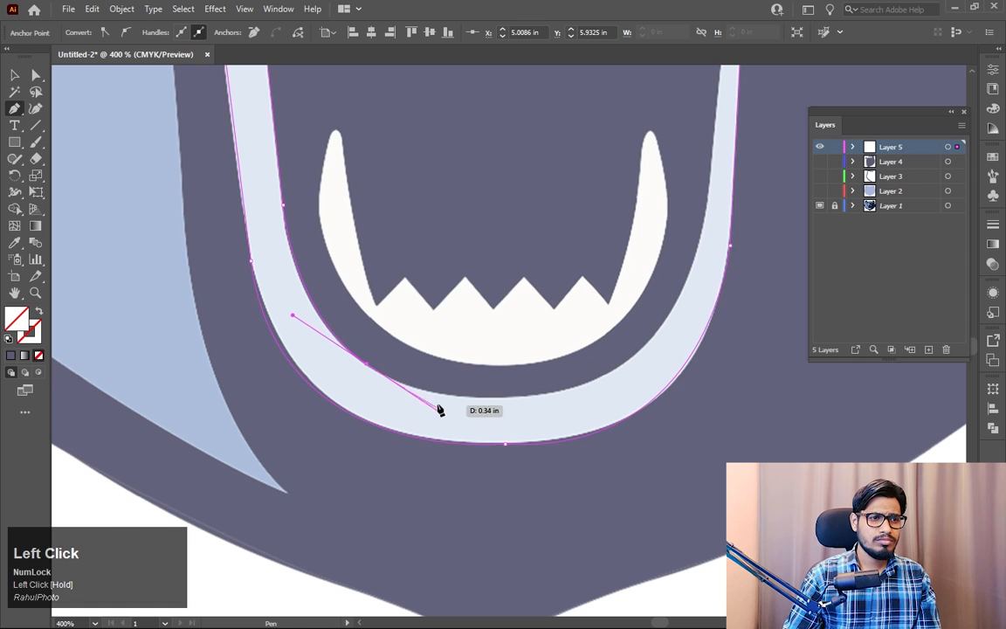
{"action": "left_click", "coordinate": [367, 367], "text": "alt"}
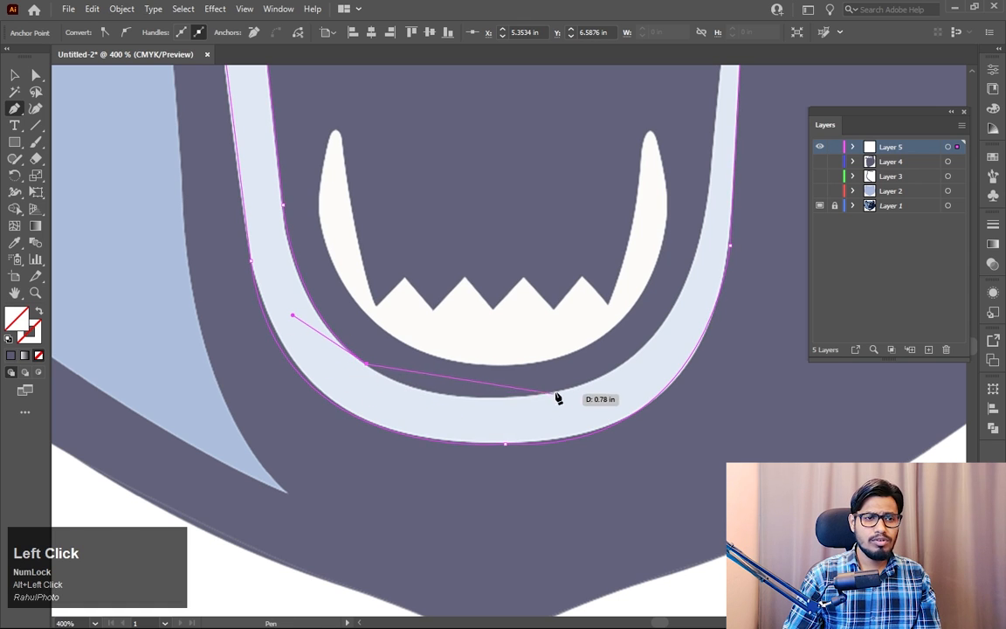
{"action": "left_click_drag", "start_coordinate": [583, 383], "coordinate": [728, 342]}
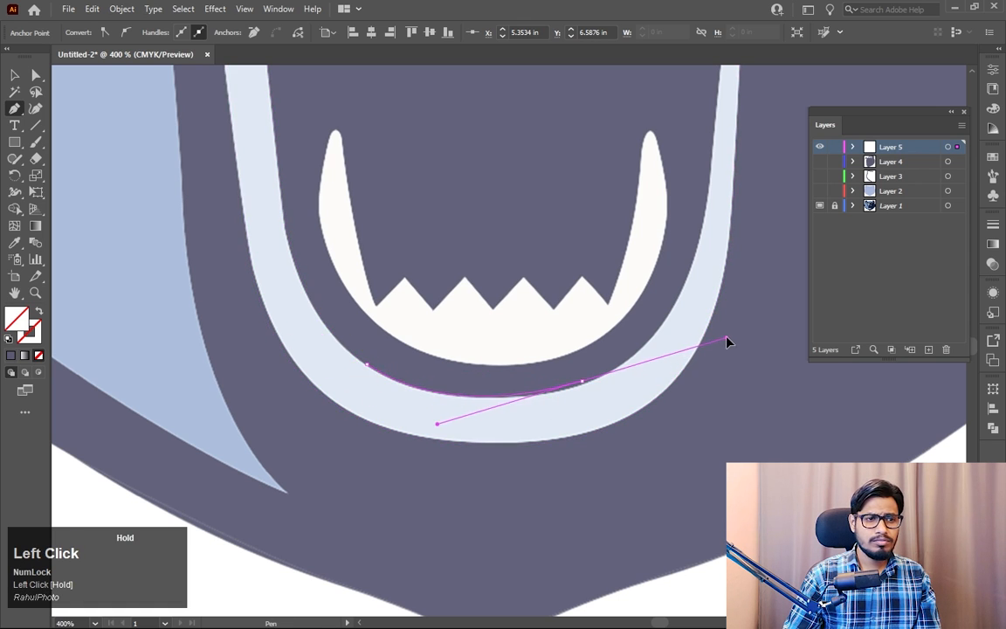
{"action": "left_click", "coordinate": [583, 383], "text": "alt"}
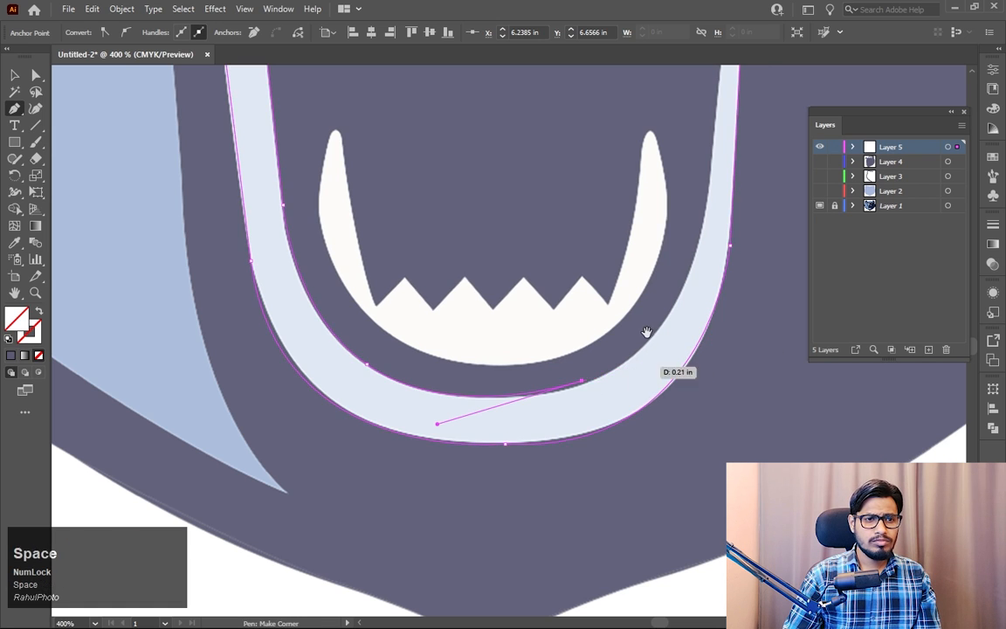
Step: Curve the inner edge of the light band up to the bend beside the lower right fang and make that anchor a corner
{"action": "left_click_drag", "start_coordinate": [646, 332], "coordinate": [429, 435]}
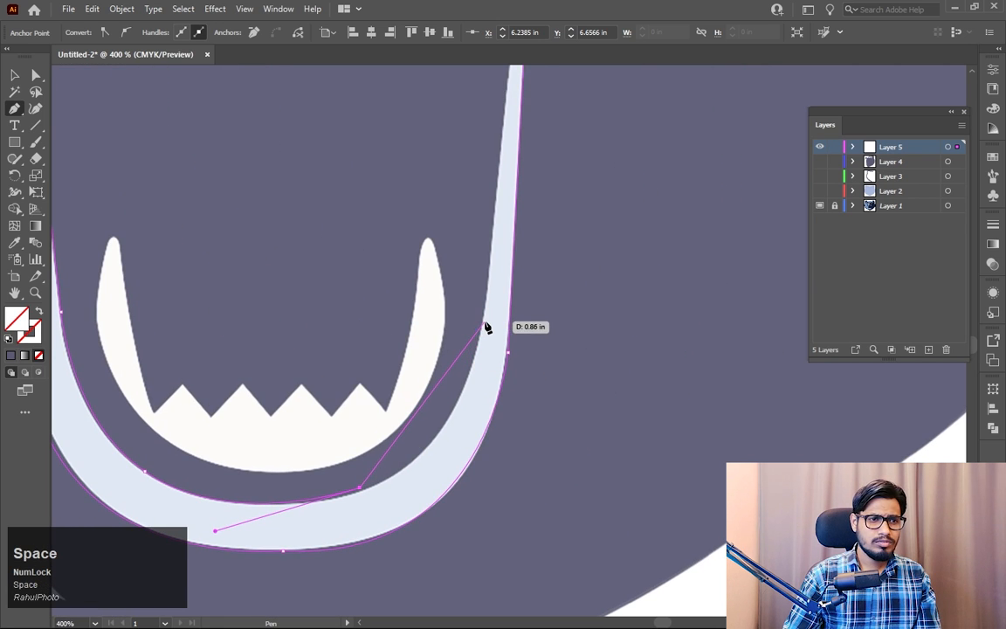
{"action": "left_click", "coordinate": [501, 262]}
{"action": "left_click_drag", "start_coordinate": [503, 262], "coordinate": [516, 175]}
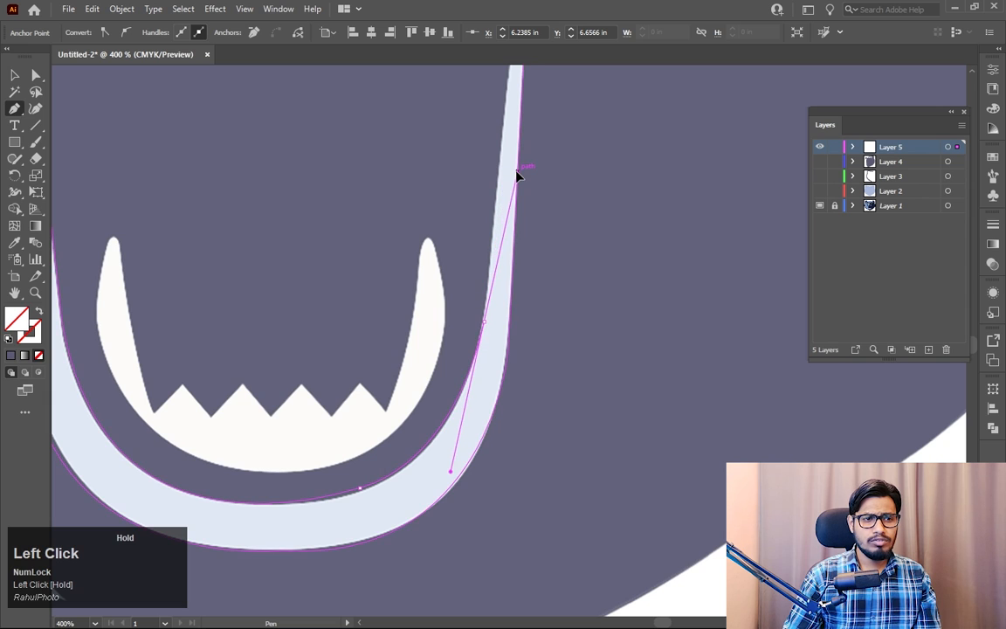
{"action": "left_click", "coordinate": [482, 317], "text": "alt"}
{"action": "left_click_drag", "start_coordinate": [482, 318], "coordinate": [452, 568]}
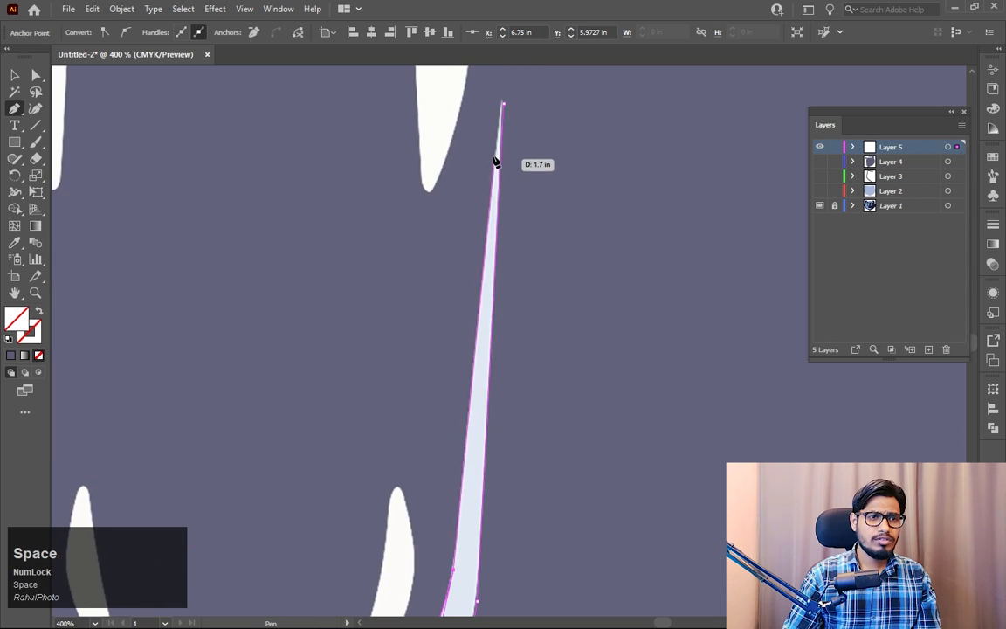
{"action": "left_click", "coordinate": [502, 104]}
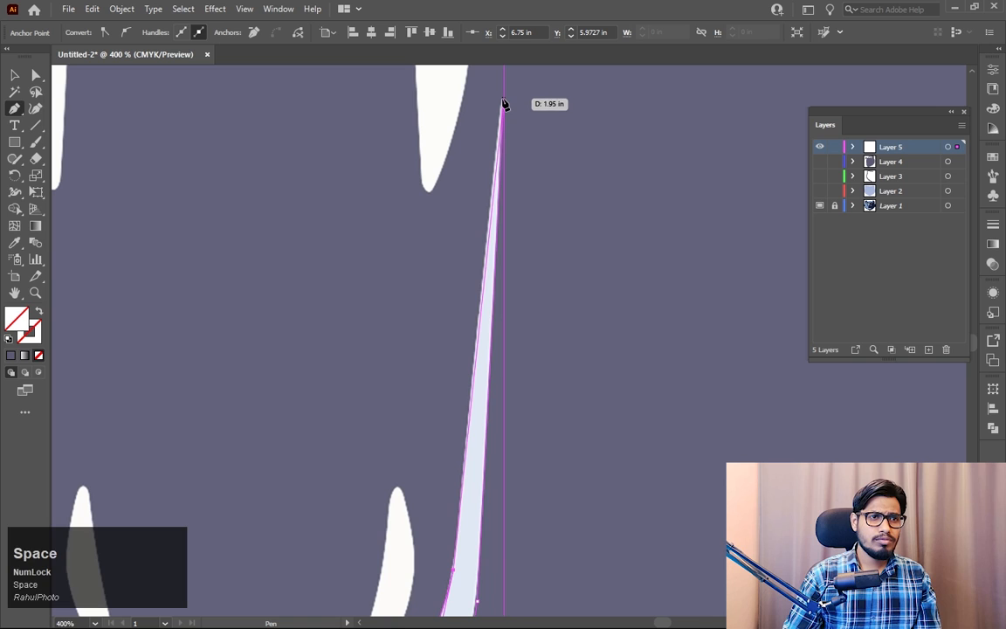
{"action": "left_click", "coordinate": [490, 208]}
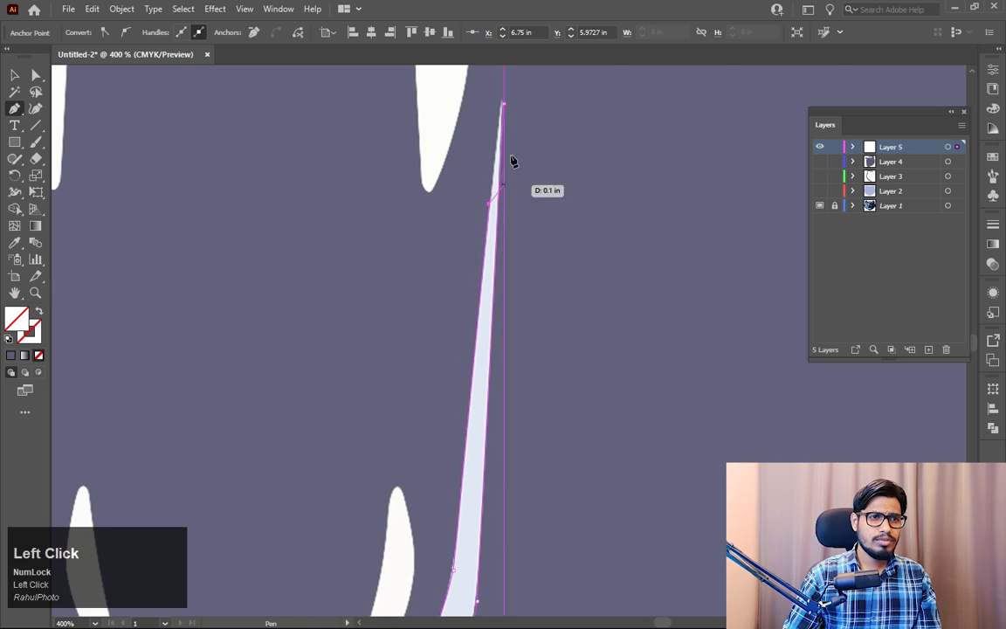
{"action": "left_click", "coordinate": [502, 105]}
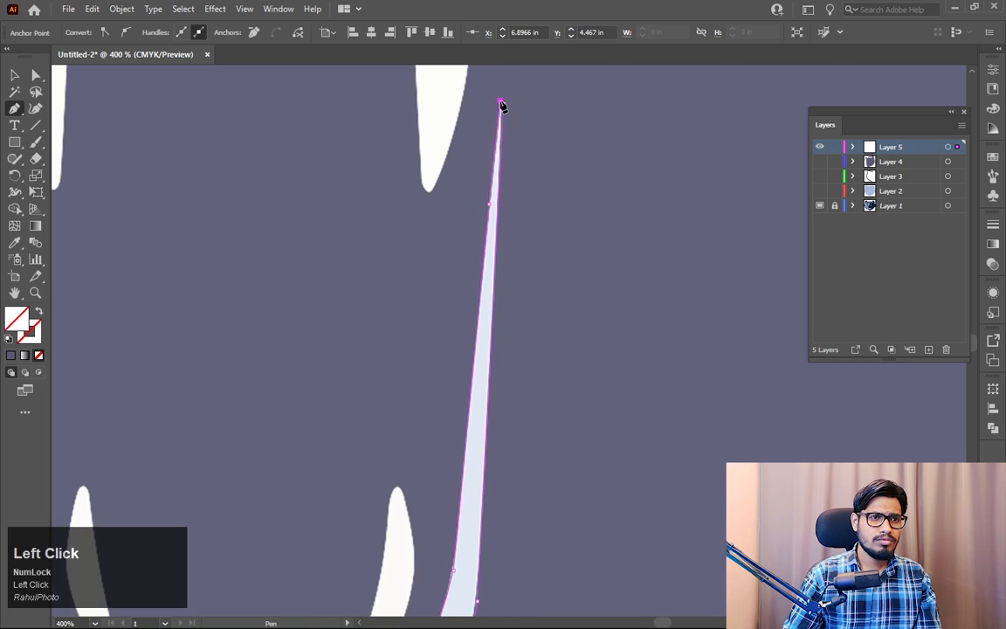
{"action": "key", "text": "ctrl+z"}
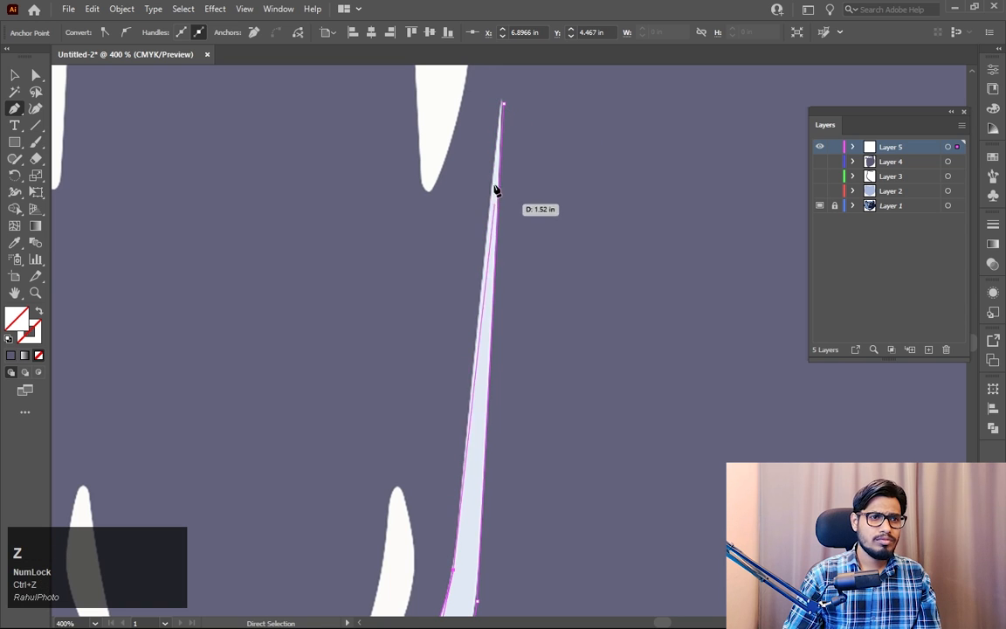
Step: Run the inner edge up to the light band's thin right tip and close the outline there with a small curve
{"action": "left_click", "coordinate": [502, 104]}
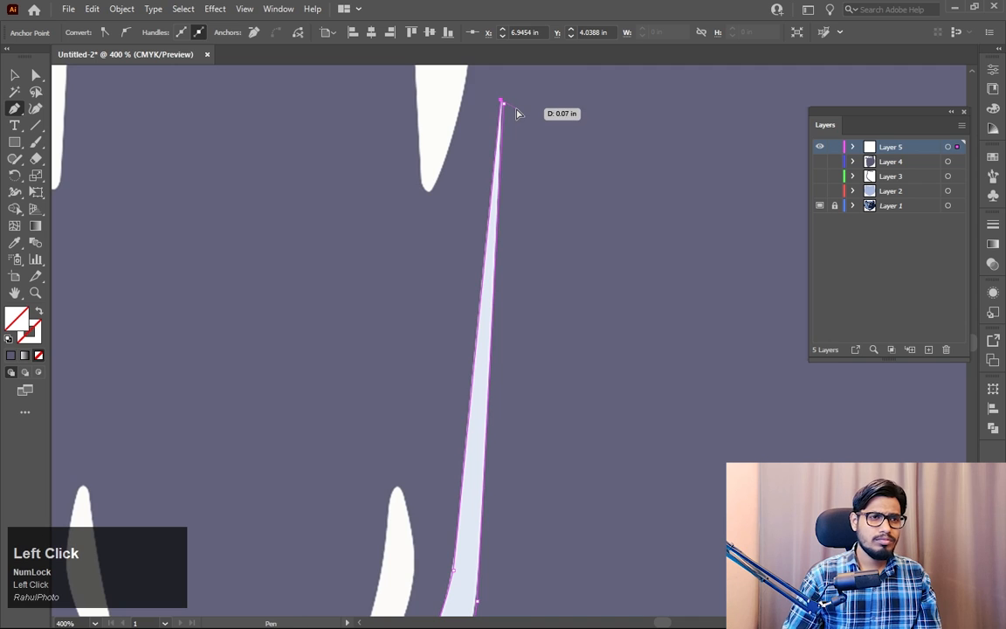
{"action": "key", "text": "ctrl+plus"}
{"action": "key", "text": "ctrl+plus"}
{"action": "key", "text": "ctrl+plus"}
{"action": "key", "text": "ctrl+plus"}
{"action": "key", "text": "ctrl+plus"}
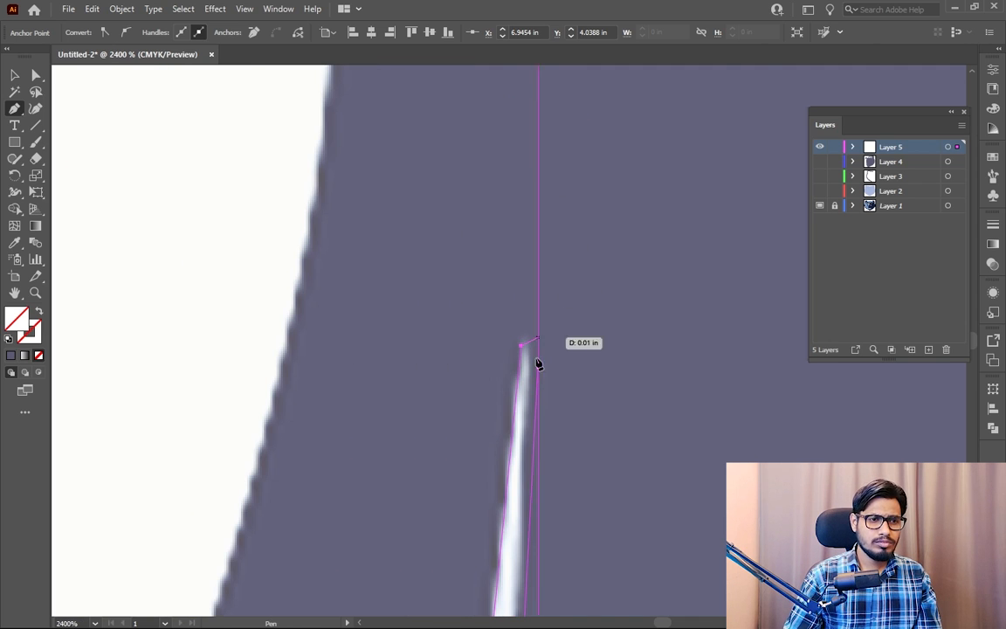
{"action": "left_click", "coordinate": [537, 370]}
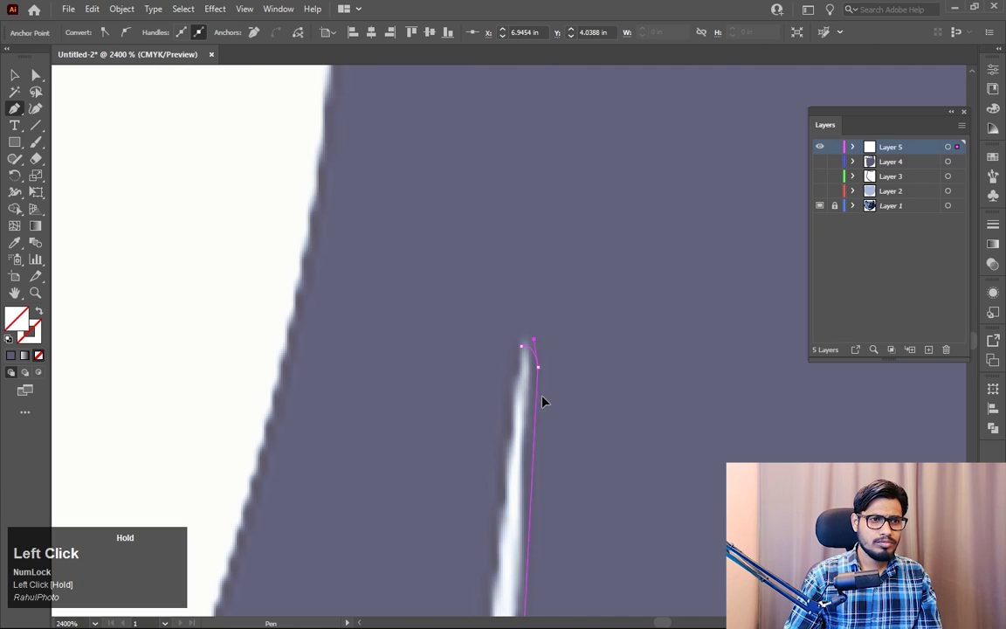
{"action": "left_click_drag", "start_coordinate": [545, 414], "coordinate": [544, 415]}
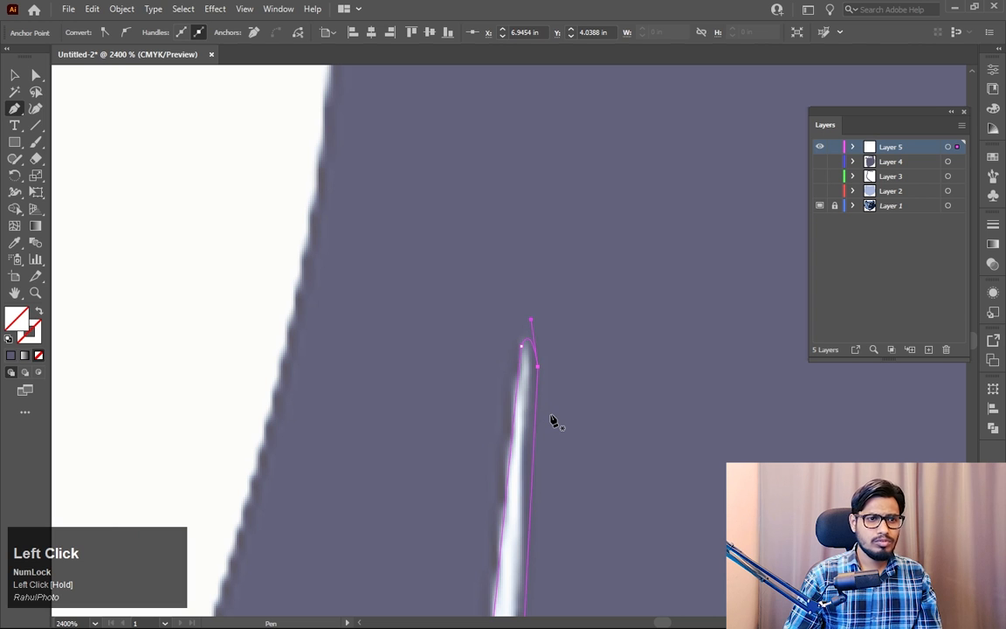
Step: Adjust the curve handle of the band's outer edge below the lower left fang to follow the reference artwork
{"action": "key", "text": "z"}
{"action": "left_click_drag", "start_coordinate": [604, 451], "coordinate": [331, 349]}
{"action": "key", "text": "space"}
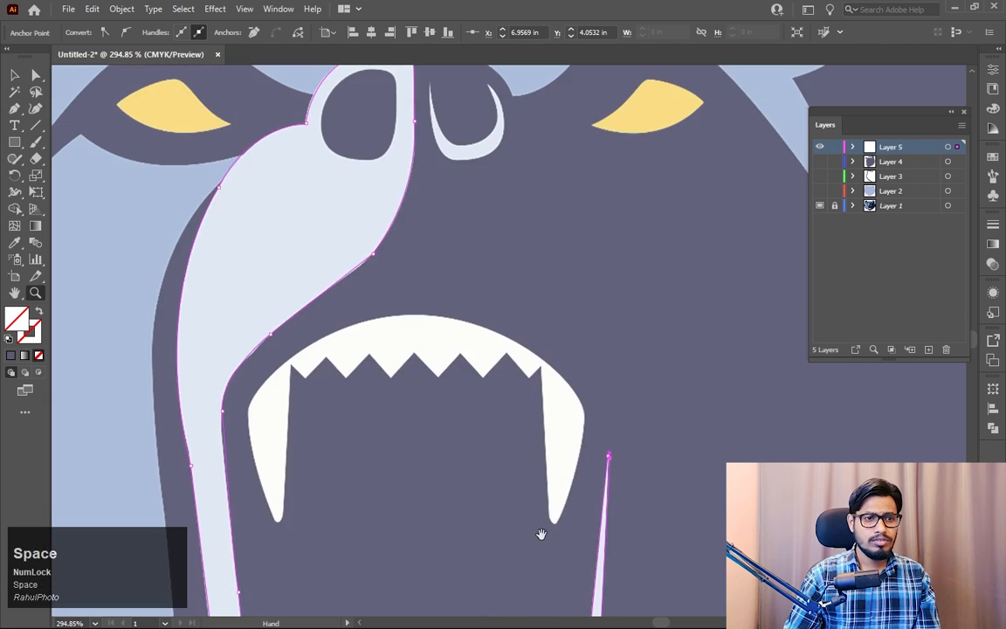
{"action": "left_click_drag", "start_coordinate": [541, 535], "coordinate": [499, 122]}
{"action": "left_click_drag", "start_coordinate": [310, 523], "coordinate": [457, 357]}
{"action": "key", "text": "z"}
{"action": "left_click", "coordinate": [437, 353]}
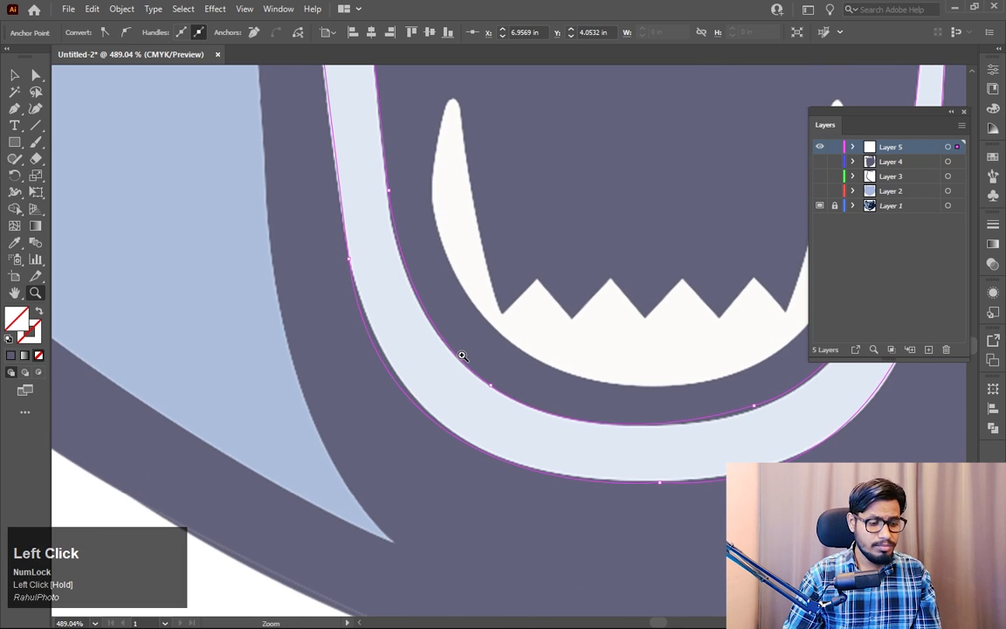
{"action": "key", "text": "a"}
{"action": "left_click", "coordinate": [371, 325]}
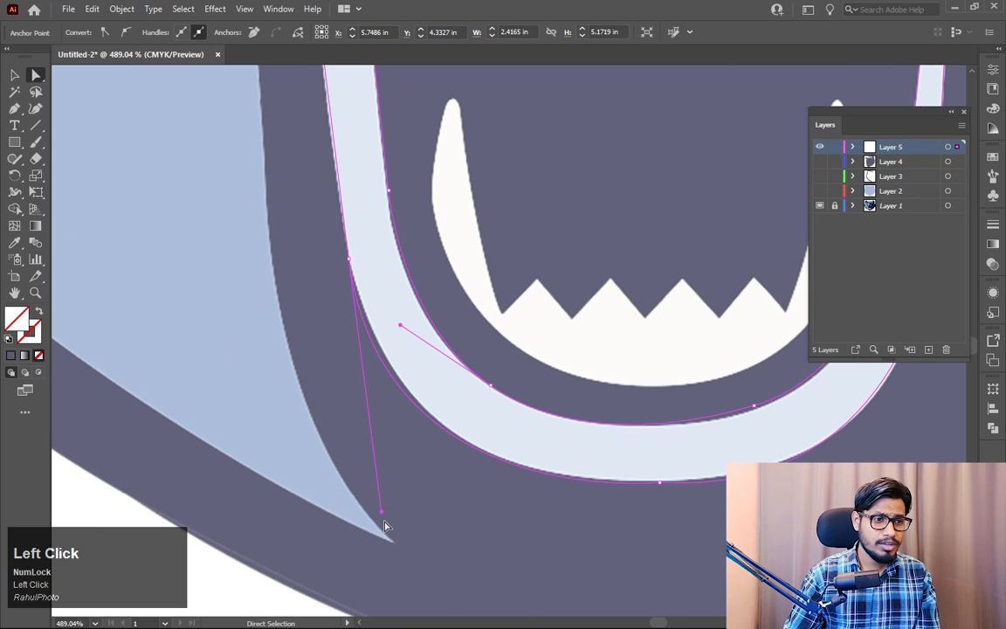
{"action": "left_click", "coordinate": [389, 469]}
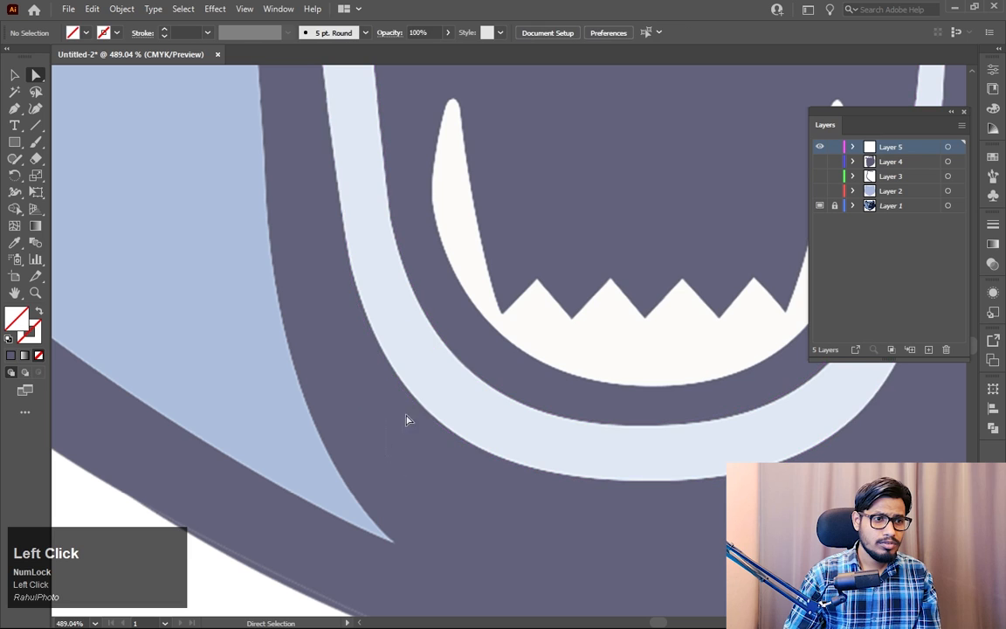
{"action": "left_click_drag", "start_coordinate": [433, 376], "coordinate": [402, 520]}
Step: Reshape the band's outer lower-right curve by flattening and lengthening the bottom anchor's handle
{"action": "left_click_drag", "start_coordinate": [748, 539], "coordinate": [397, 548]}
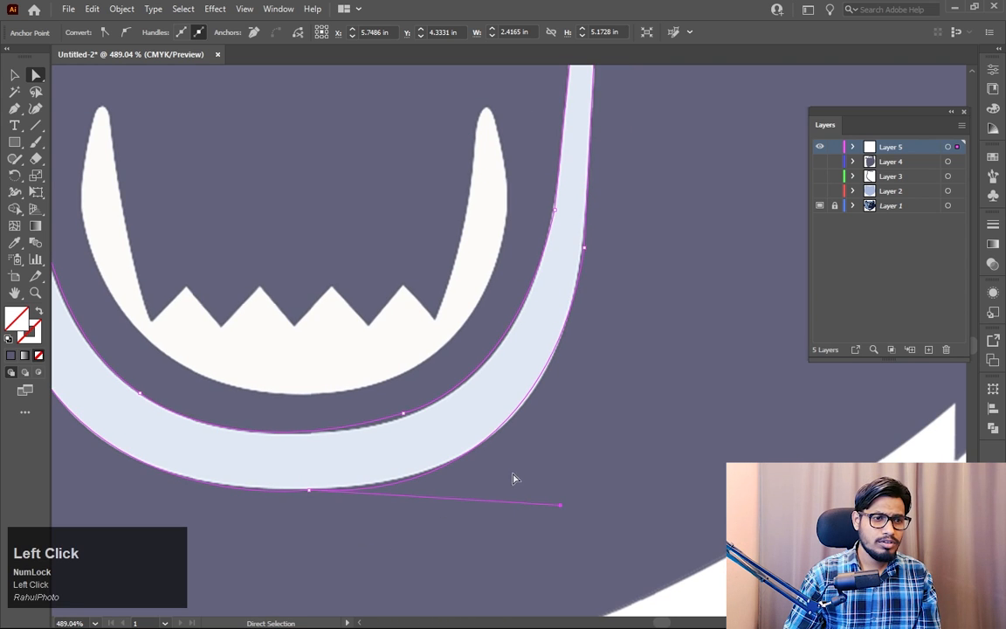
{"action": "mouse_move", "coordinate": [562, 506]}
{"action": "left_mouse_down"}
{"action": "mouse_move", "coordinate": [573, 497]}
{"action": "mouse_move", "coordinate": [548, 496]}
{"action": "left_mouse_up"}
{"action": "left_click", "coordinate": [583, 258]}
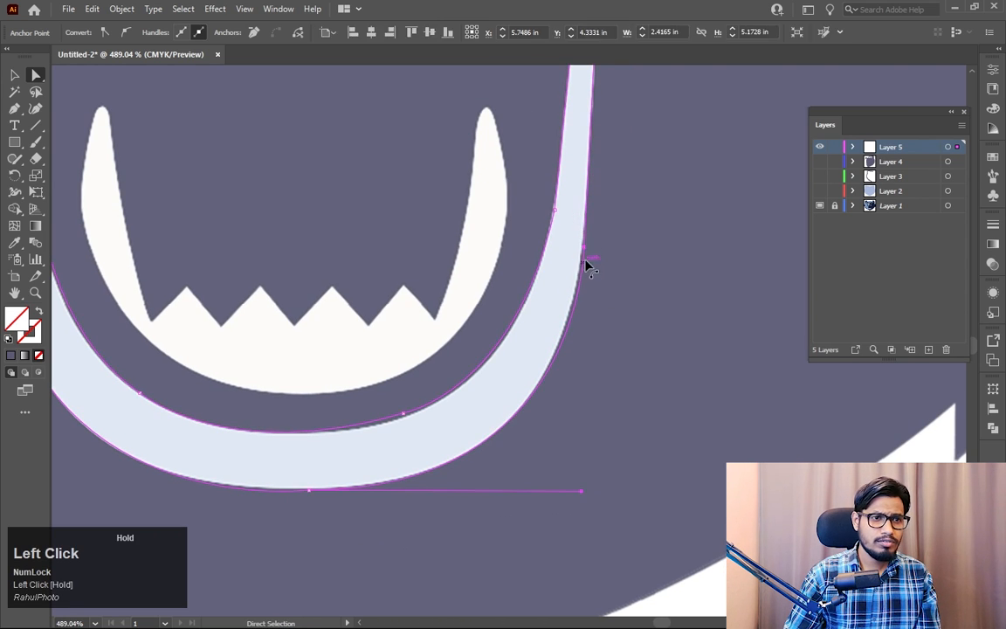
Step: Reposition the inner-edge anchor right of the chin's centre and lengthen its handle to match the band beneath the lower teeth
{"action": "left_click", "coordinate": [422, 431]}
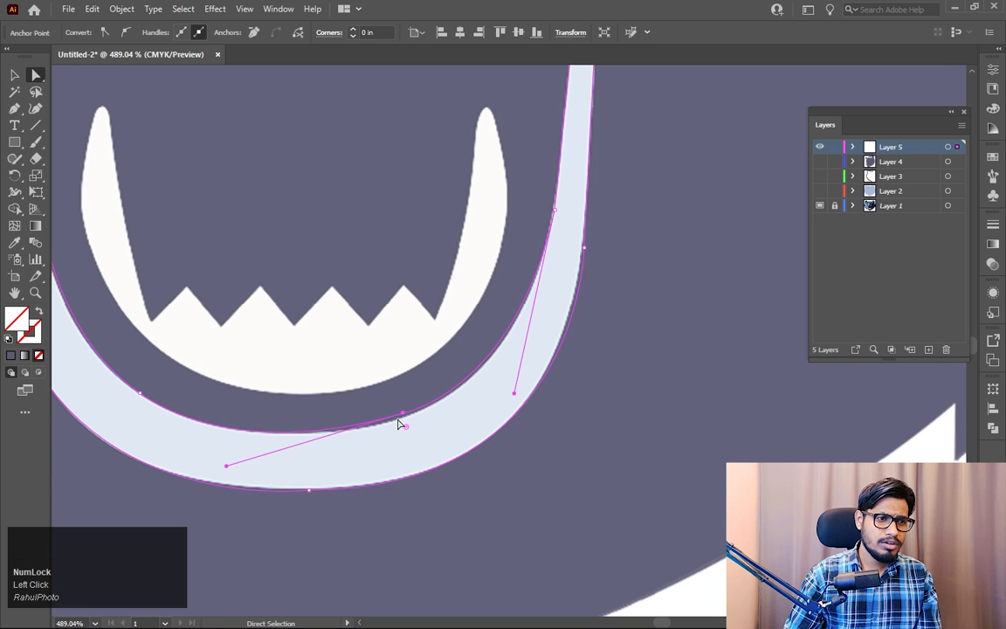
{"action": "left_click_drag", "start_coordinate": [399, 423], "coordinate": [401, 420]}
{"action": "left_click_drag", "start_coordinate": [222, 471], "coordinate": [202, 465]}
{"action": "left_click", "coordinate": [393, 420]}
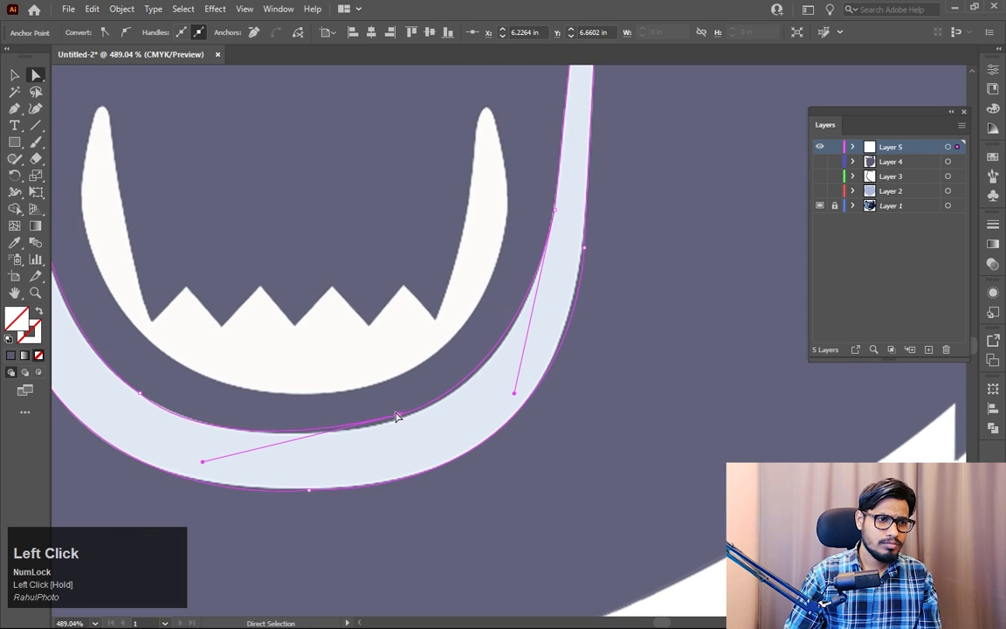
{"action": "left_click_drag", "start_coordinate": [395, 416], "coordinate": [400, 421]}
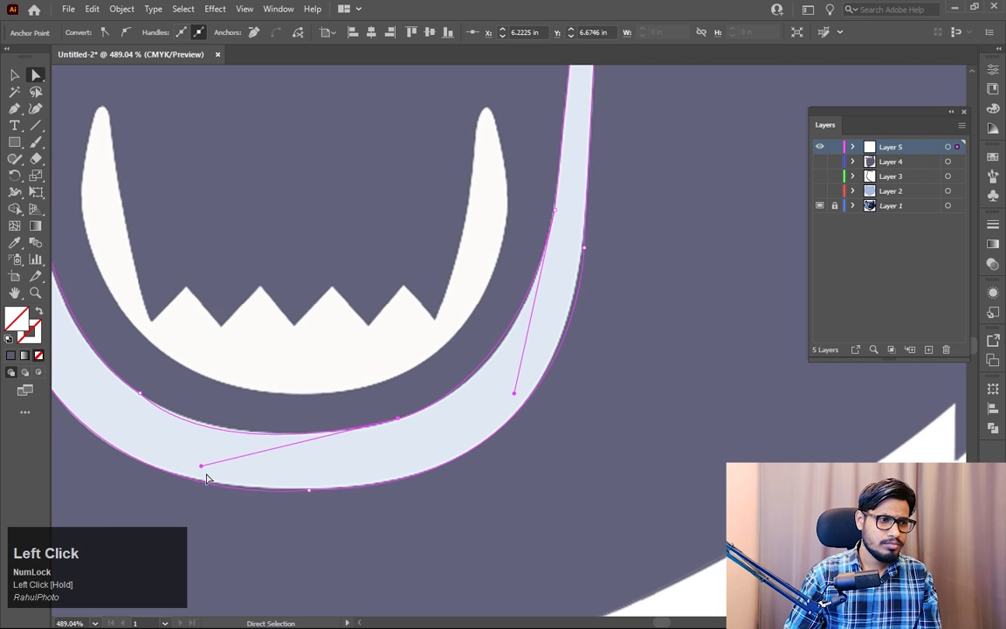
{"action": "left_click_drag", "start_coordinate": [201, 469], "coordinate": [189, 461]}
Step: Fill the closed muzzle and mouth band shape with the light colour sampled from the reference band and deselect it
{"action": "key", "text": "space"}
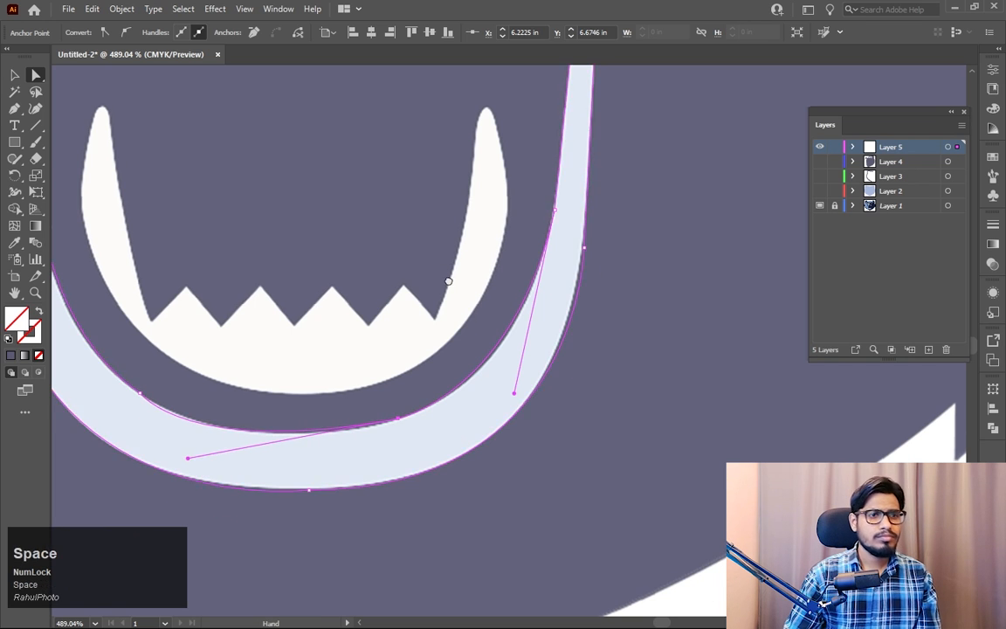
{"action": "left_click_drag", "start_coordinate": [447, 281], "coordinate": [539, 392]}
{"action": "key", "text": "z"}
{"action": "left_click_drag", "start_coordinate": [532, 338], "coordinate": [316, 267]}
{"action": "key", "text": "space"}
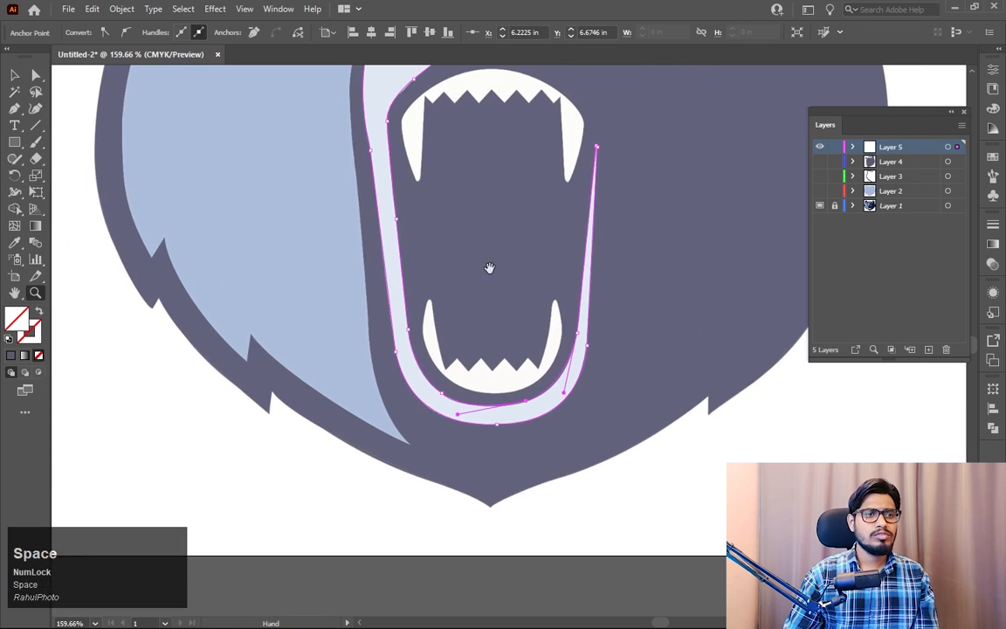
{"action": "left_click_drag", "start_coordinate": [490, 270], "coordinate": [443, 323]}
{"action": "key", "text": "i"}
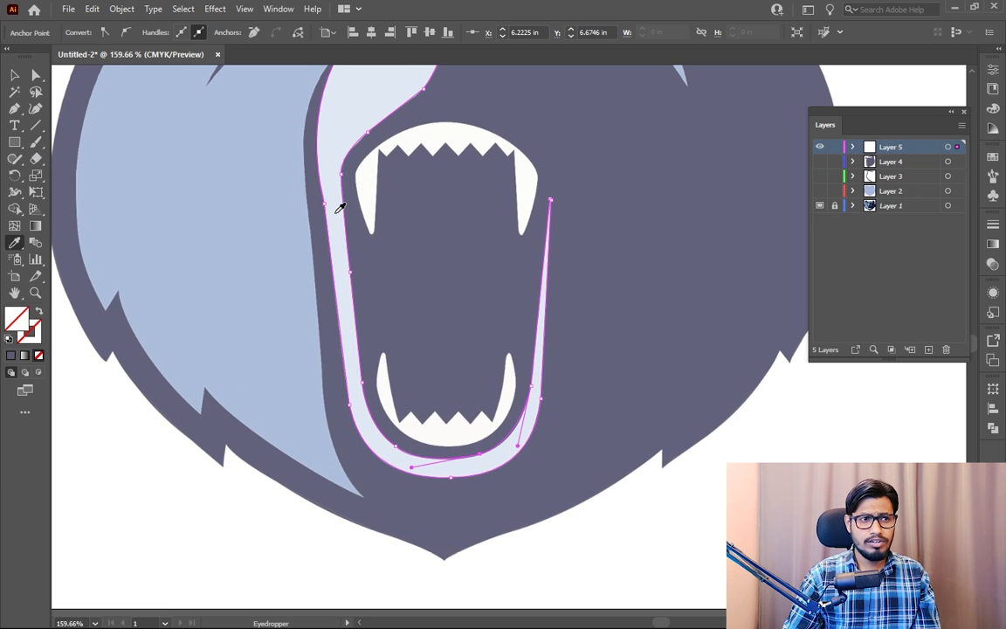
{"action": "left_click", "coordinate": [340, 211]}
{"action": "left_click", "coordinate": [14, 76]}
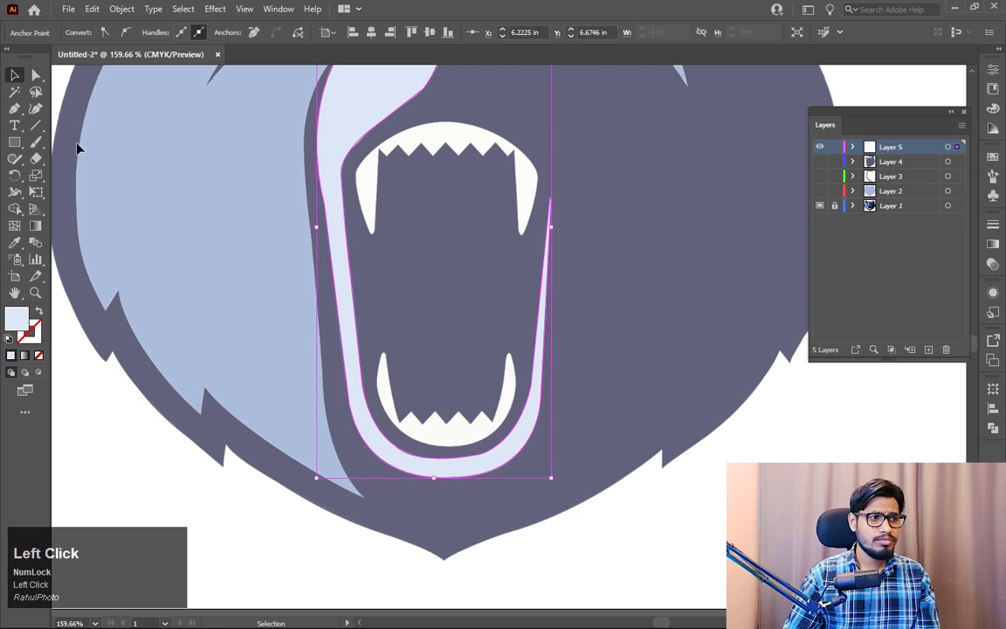
{"action": "left_click", "coordinate": [686, 504]}
Step: Hide Layer 5 and create a new layer above it for the teeth
{"action": "key", "text": "space"}
{"action": "left_click_drag", "start_coordinate": [680, 376], "coordinate": [656, 471]}
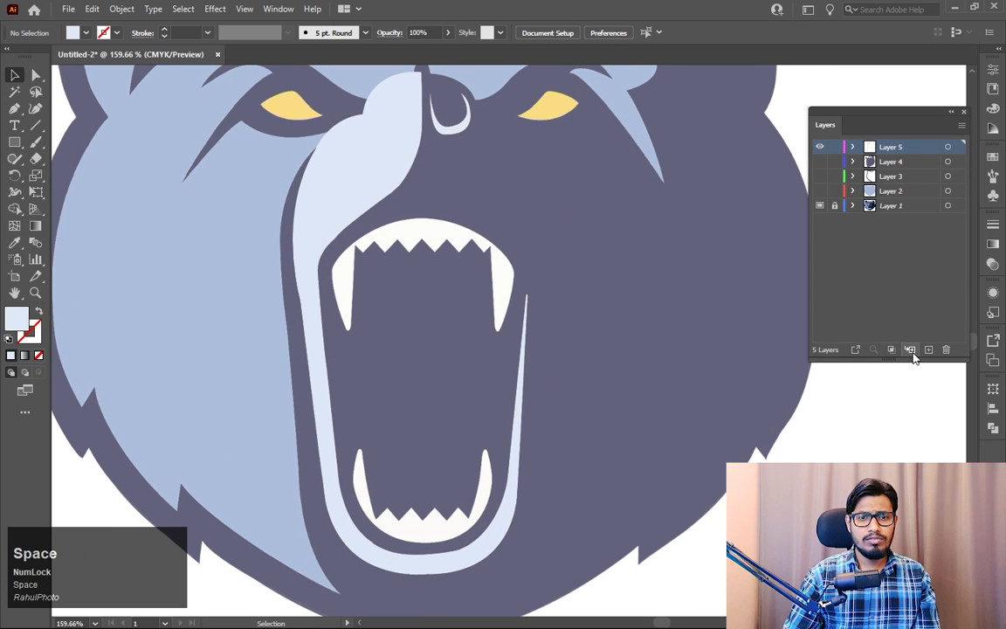
{"action": "left_click", "coordinate": [820, 148]}
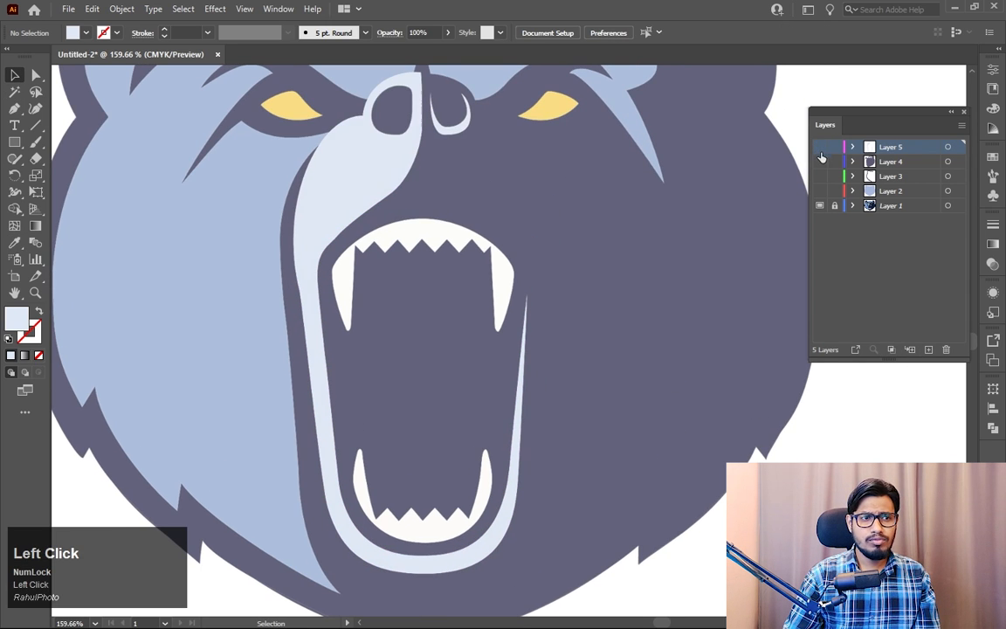
{"action": "left_click", "coordinate": [928, 350]}
Step: Start a Pen path at the upper left fang's inner top corner and trace its inner edge down to a corner anchor near the tip
{"action": "key", "text": "ctrl+plus"}
{"action": "key", "text": "ctrl+plus"}
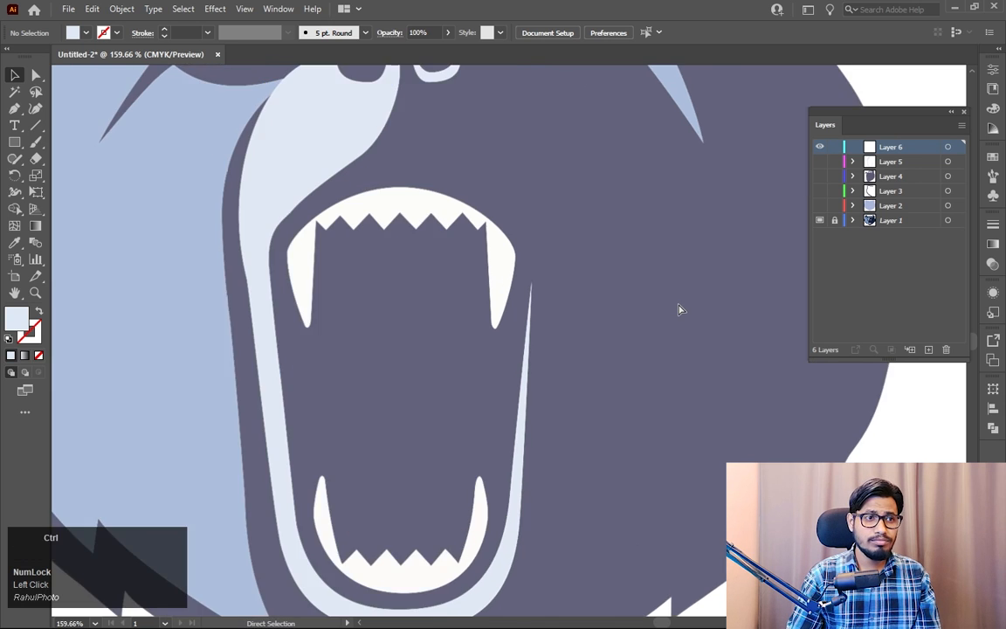
{"action": "key", "text": "space"}
{"action": "left_click_drag", "start_coordinate": [471, 300], "coordinate": [534, 283]}
{"action": "key", "text": "p"}
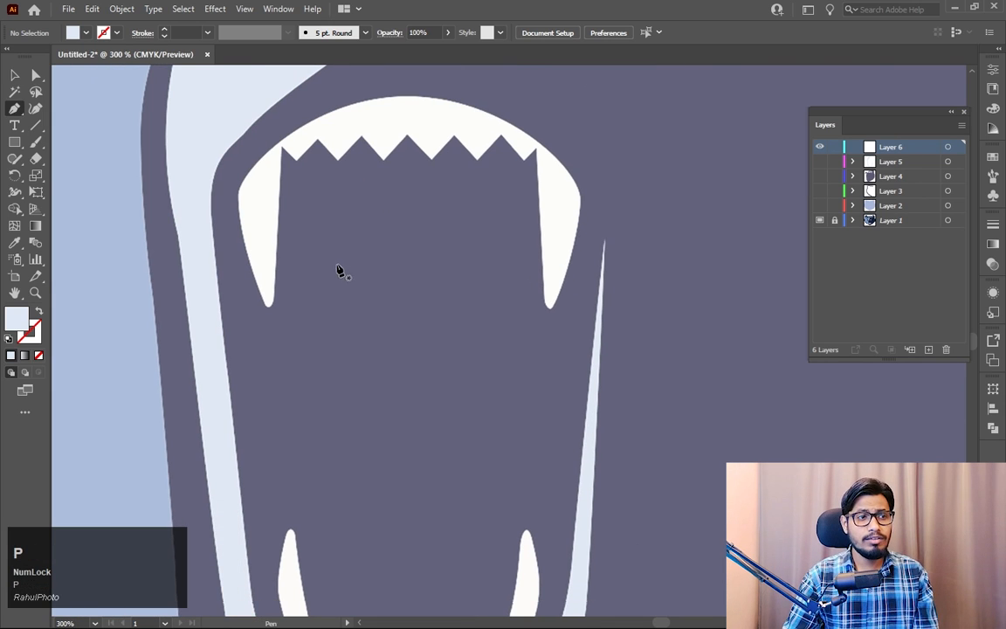
{"action": "left_click_drag", "start_coordinate": [338, 261], "coordinate": [456, 291]}
{"action": "key", "text": "ctrl+plus"}
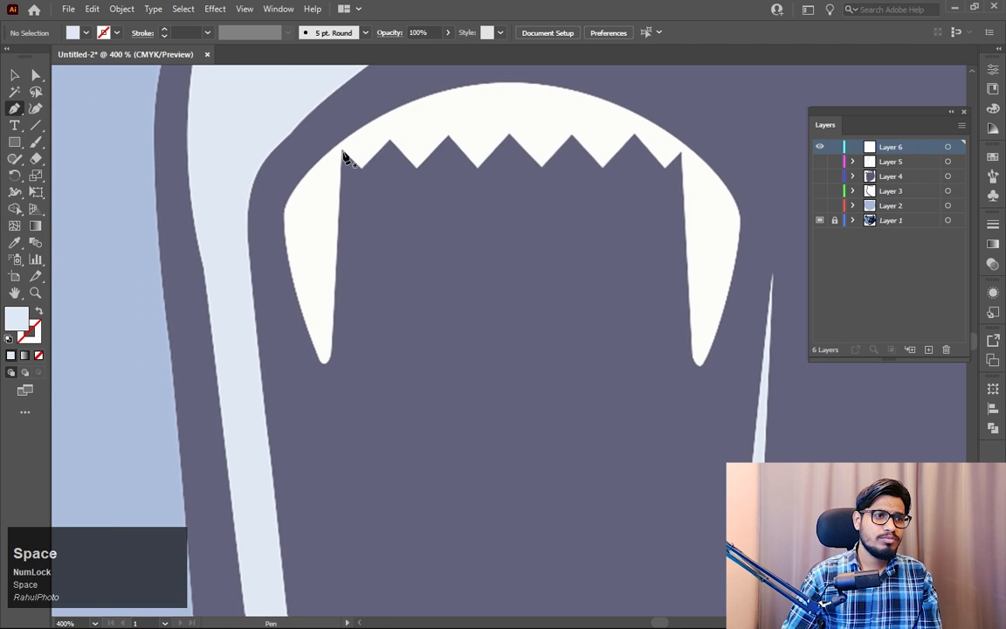
{"action": "left_click", "coordinate": [343, 156]}
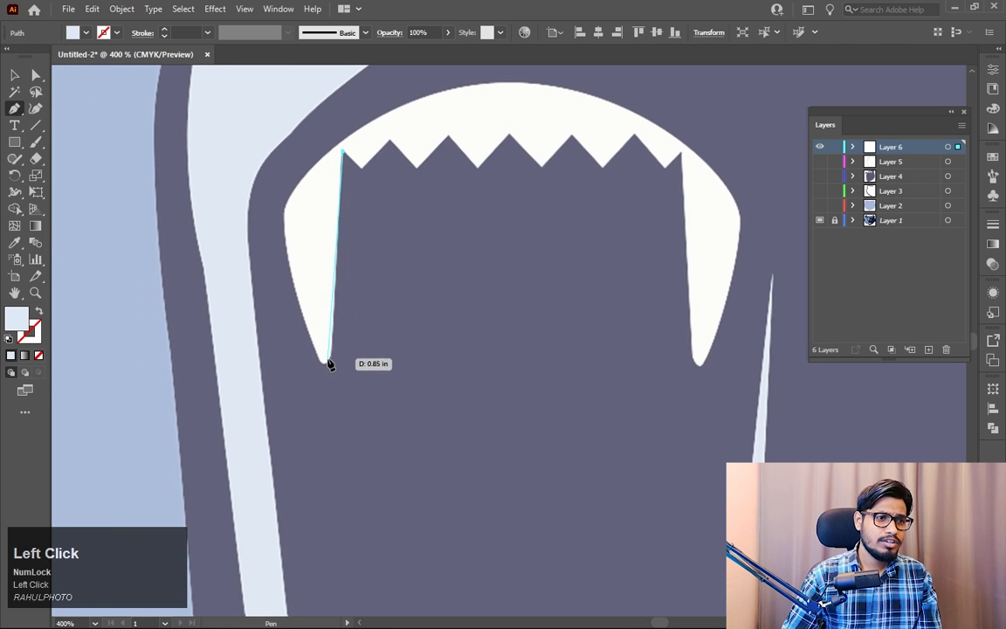
{"action": "left_click", "coordinate": [330, 358]}
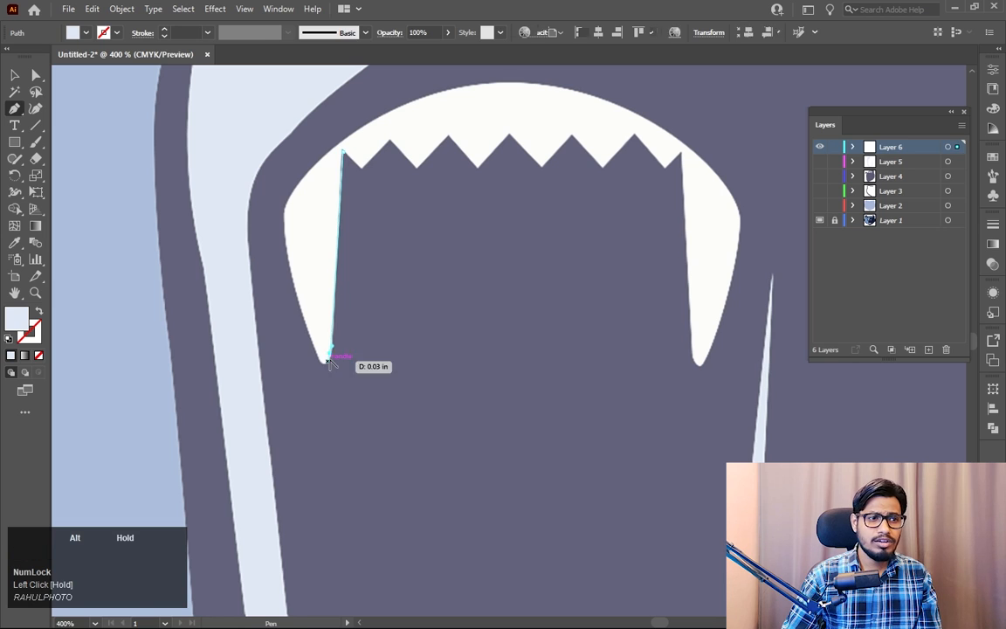
{"action": "left_click", "coordinate": [331, 358], "text": "alt"}
Step: Curve the outline around the upper left fang's tip onto its outer edge, ending on a corner anchor
{"action": "left_click_drag", "start_coordinate": [331, 358], "coordinate": [295, 292]}
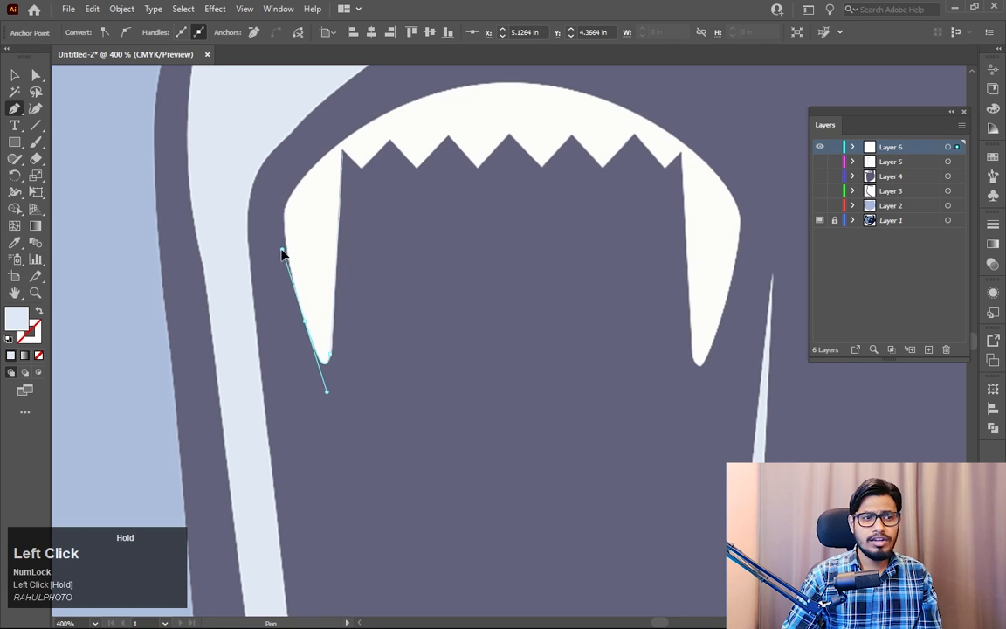
{"action": "left_click_drag", "start_coordinate": [282, 251], "coordinate": [282, 249]}
{"action": "left_click", "coordinate": [305, 325], "text": "alt"}
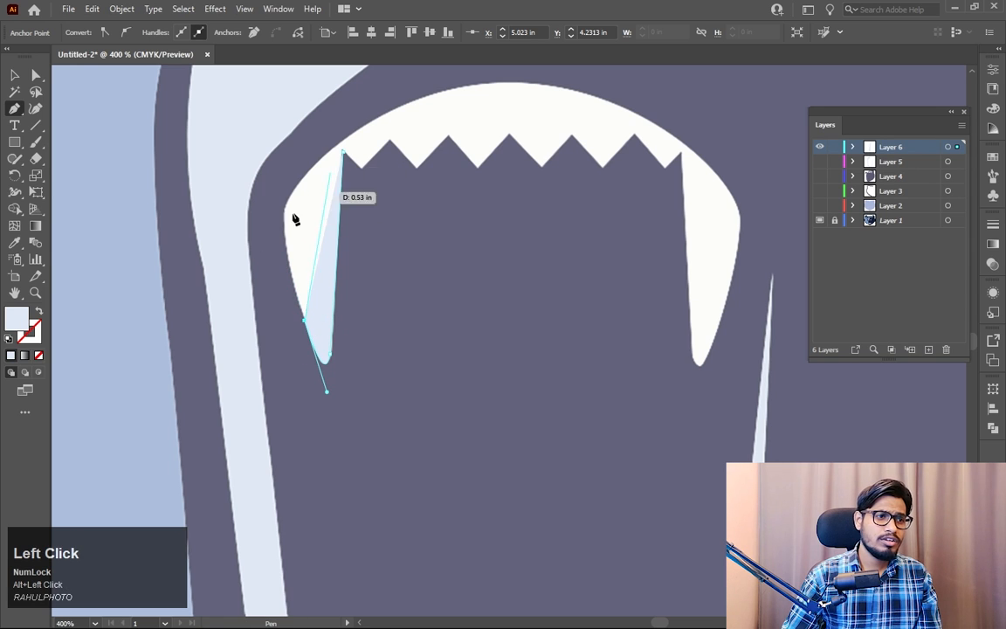
Step: Remove the path's fill and curve the outline up the upper left fang's outer edge to a corner anchor at its widest point
{"action": "left_click", "coordinate": [38, 355]}
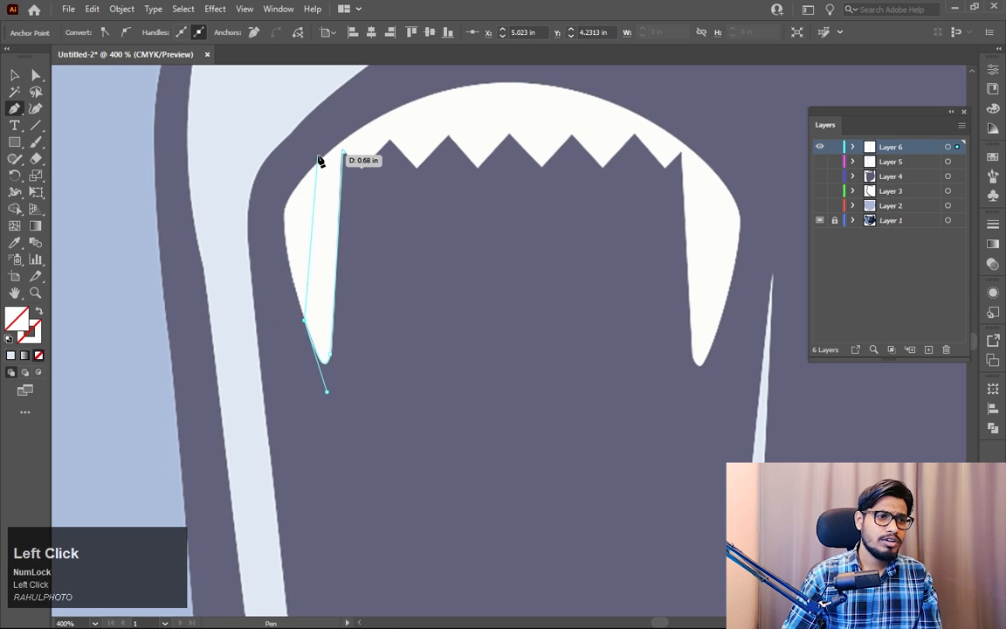
{"action": "left_click", "coordinate": [284, 223]}
{"action": "left_click_drag", "start_coordinate": [288, 177], "coordinate": [288, 178]}
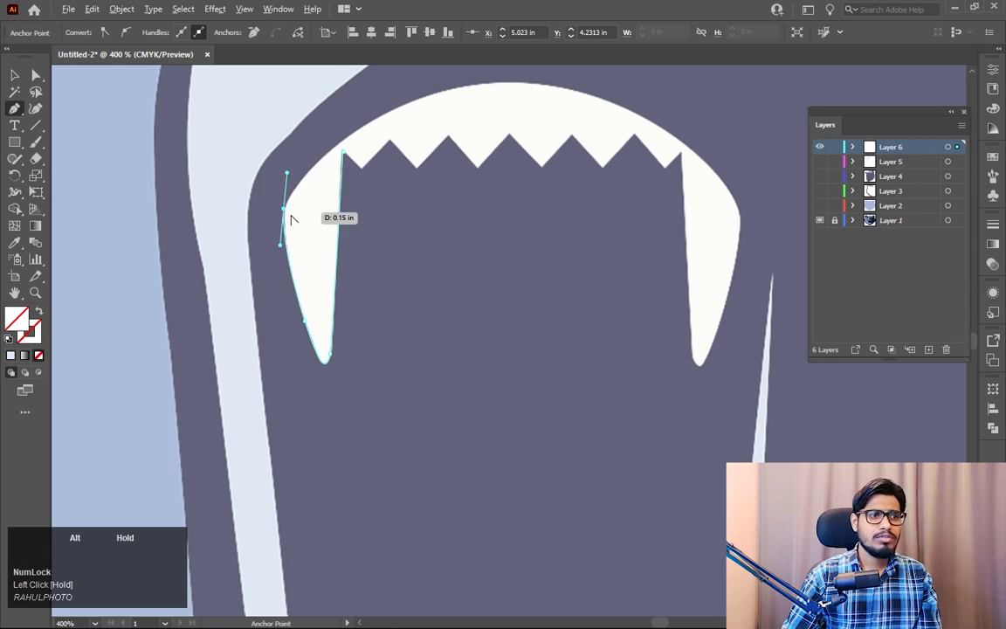
{"action": "left_click", "coordinate": [284, 210], "text": "alt"}
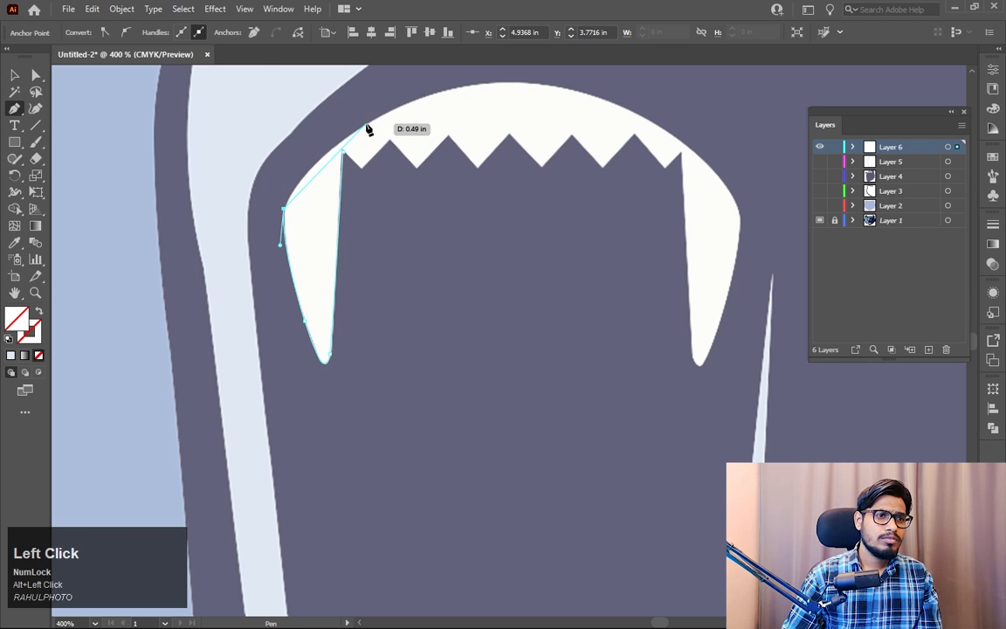
Step: Trace the arched top edge of the upper teeth across to a corner anchor on the upper right fang's outer edge
{"action": "left_click_drag", "start_coordinate": [367, 127], "coordinate": [423, 93]}
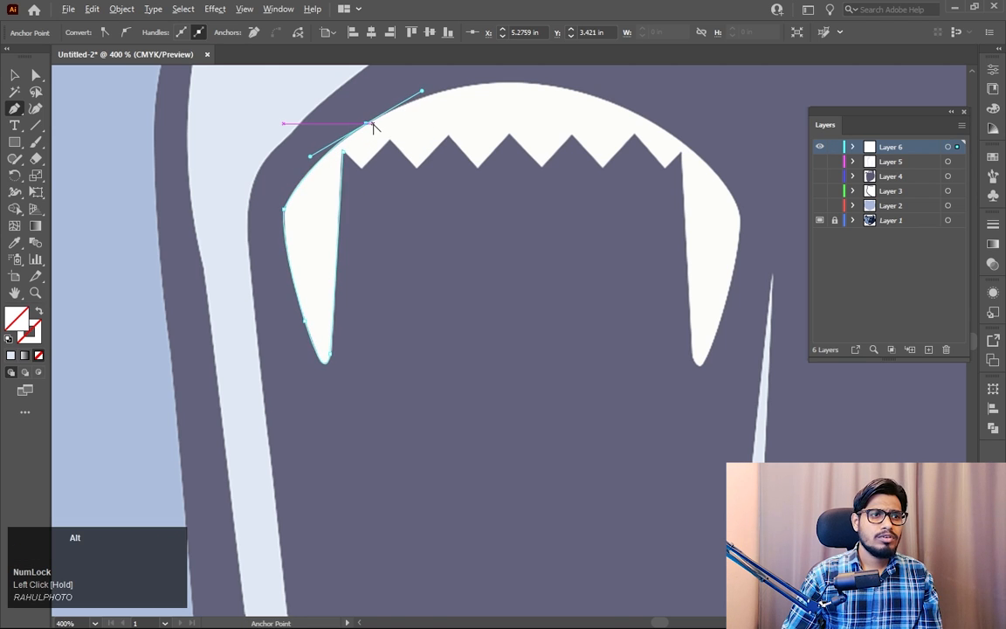
{"action": "left_click", "coordinate": [366, 124], "text": "alt"}
{"action": "left_click_drag", "start_coordinate": [498, 135], "coordinate": [473, 206]}
{"action": "left_click_drag", "start_coordinate": [532, 214], "coordinate": [549, 218]}
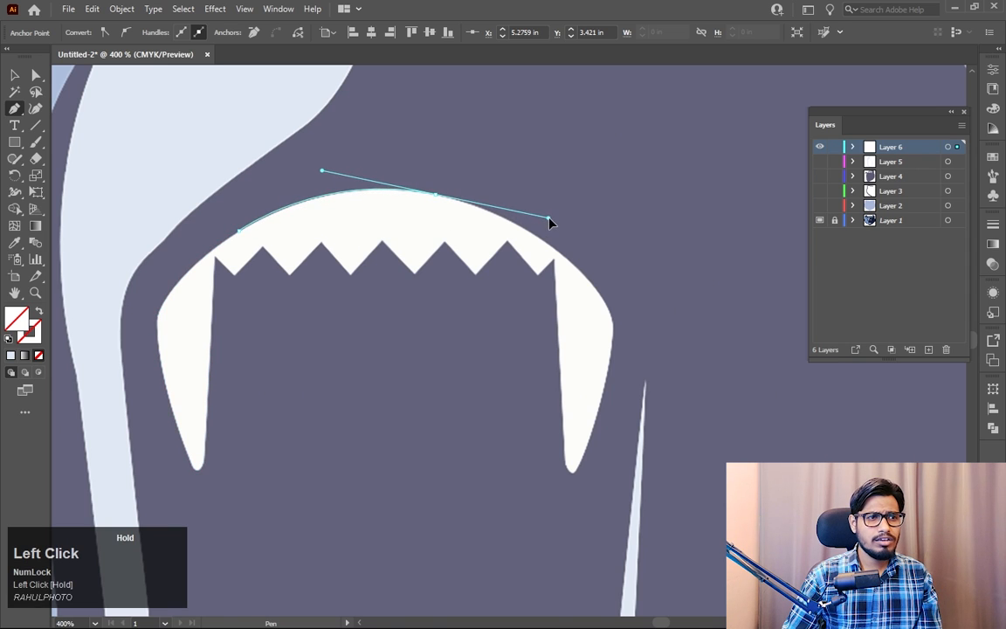
{"action": "left_click", "coordinate": [436, 194], "text": "alt"}
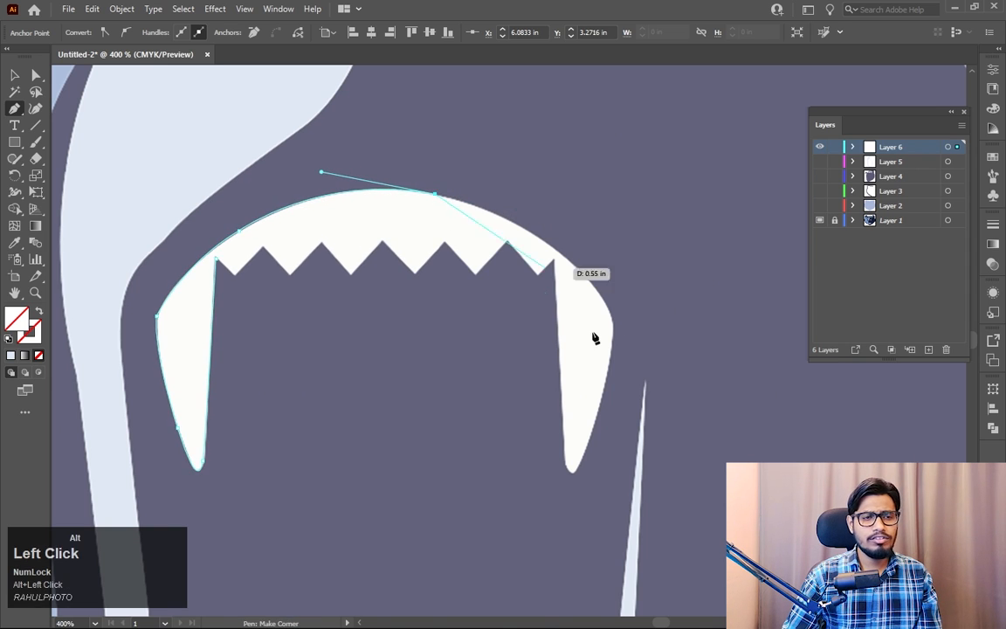
{"action": "left_click_drag", "start_coordinate": [612, 326], "coordinate": [643, 421]}
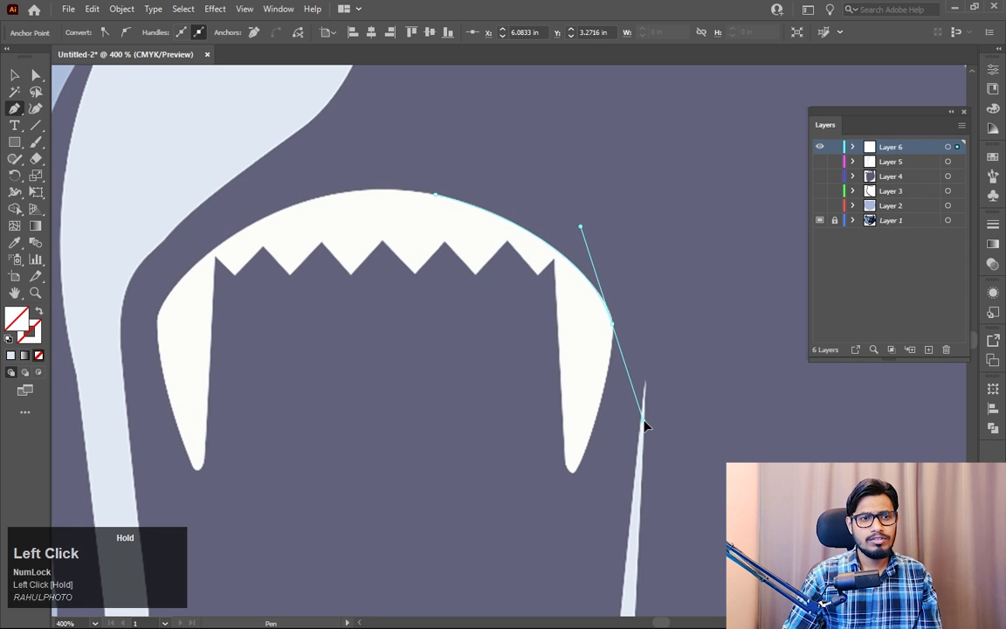
{"action": "left_click", "coordinate": [614, 325], "text": "alt"}
Step: Curve the outline down the upper right fang's outer edge, around its tip and partway up its inner edge with corner anchors
{"action": "scroll", "coordinate": [614, 302], "scroll_direction": "down", "scroll_amount": 3}
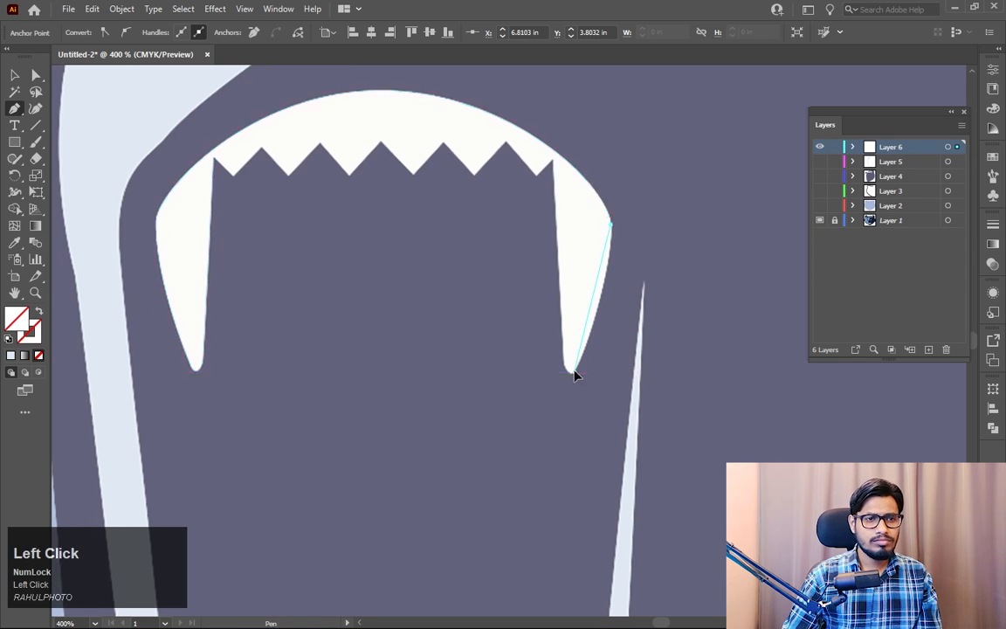
{"action": "left_click_drag", "start_coordinate": [536, 455], "coordinate": [536, 453]}
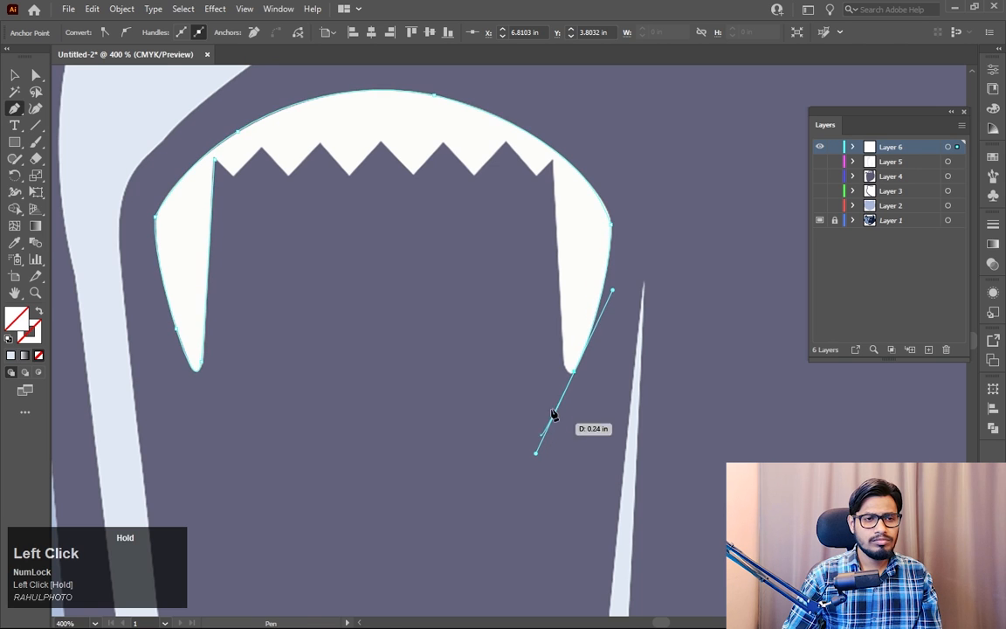
{"action": "left_click", "coordinate": [573, 373], "text": "alt"}
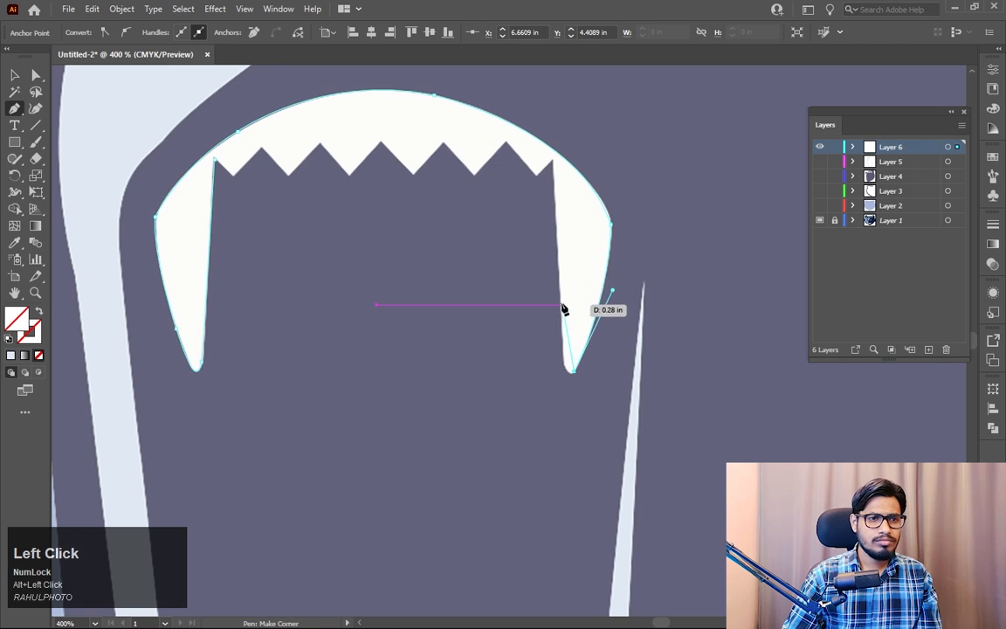
{"action": "left_click_drag", "start_coordinate": [561, 304], "coordinate": [562, 223]}
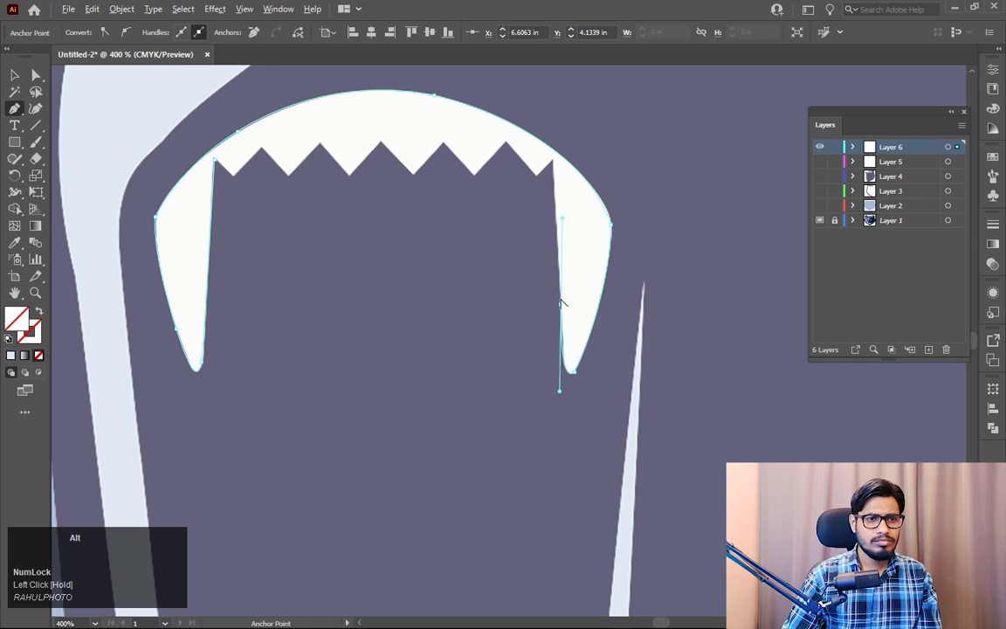
{"action": "left_click", "coordinate": [560, 305], "text": "alt"}
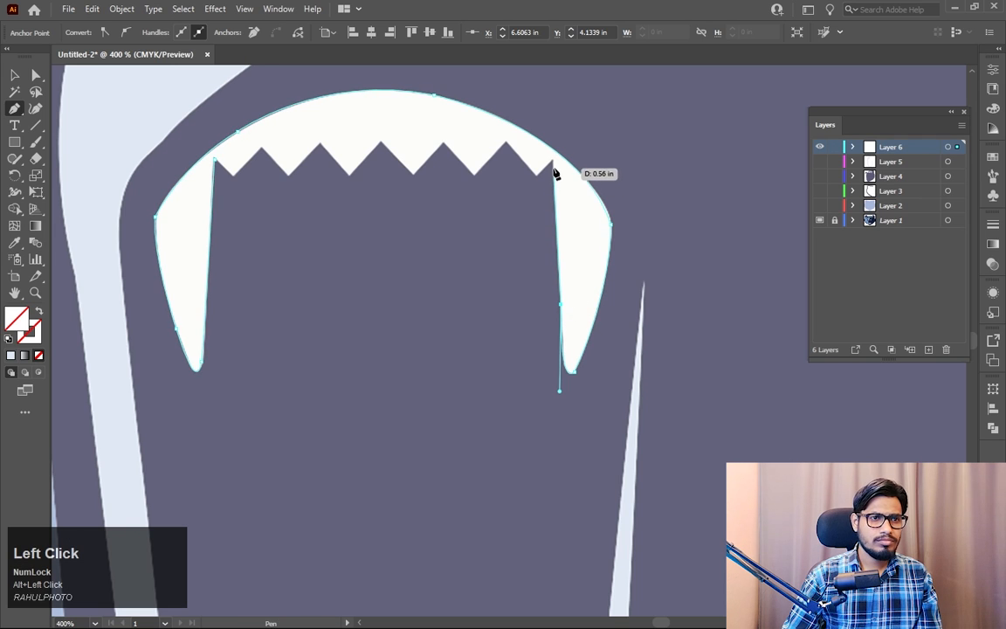
Step: Finish the right fang's inner edge, trace the zigzag of small upper teeth with straight segments, and close the path at the left fang
{"action": "left_click_drag", "start_coordinate": [550, 162], "coordinate": [515, 145]}
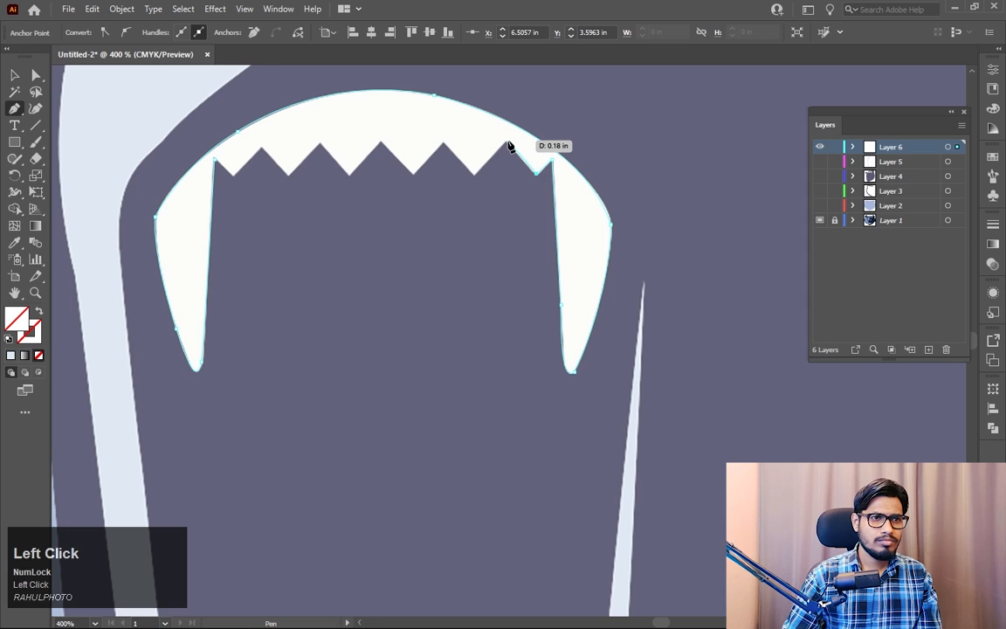
{"action": "left_click", "coordinate": [504, 142]}
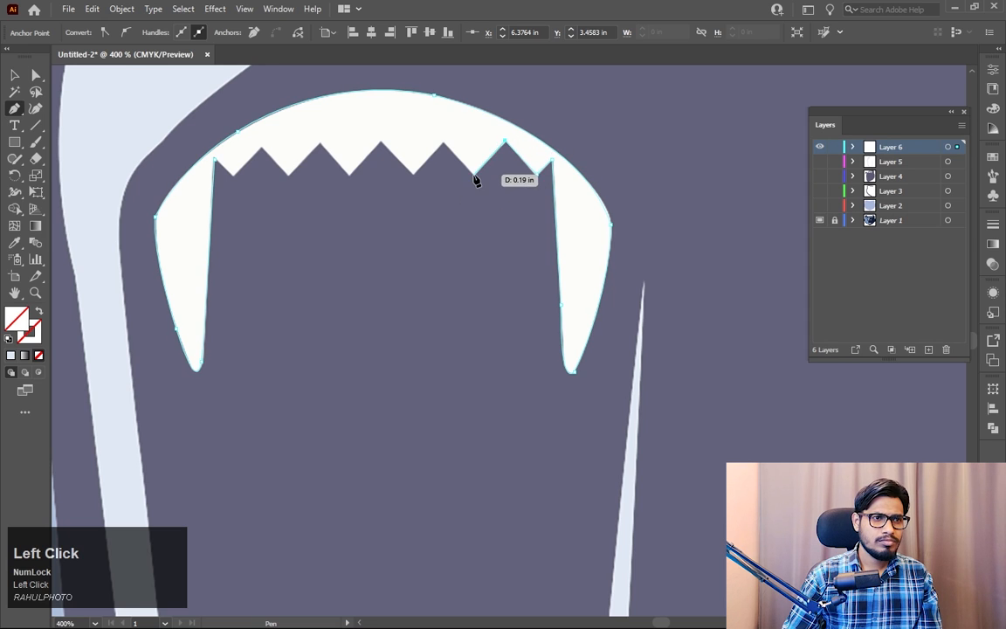
{"action": "left_click", "coordinate": [473, 174]}
{"action": "left_click", "coordinate": [444, 143]}
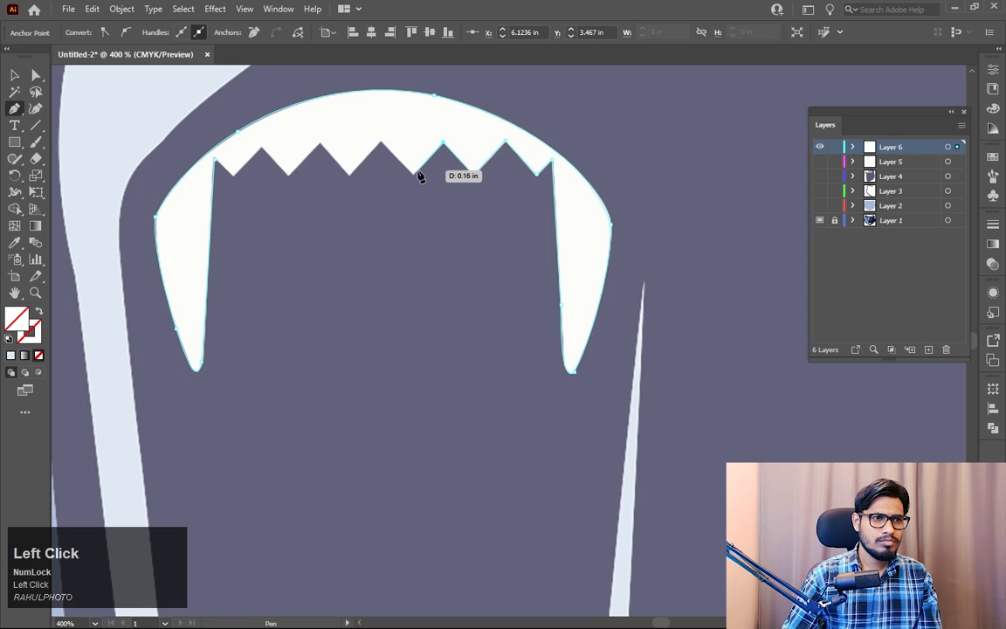
{"action": "left_click", "coordinate": [413, 173]}
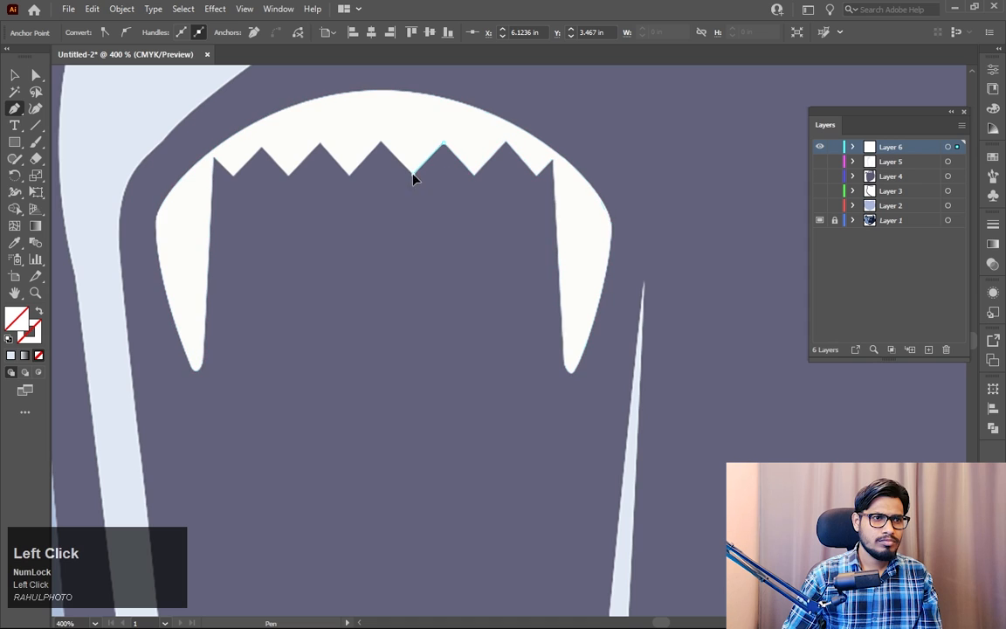
{"action": "left_click", "coordinate": [382, 141]}
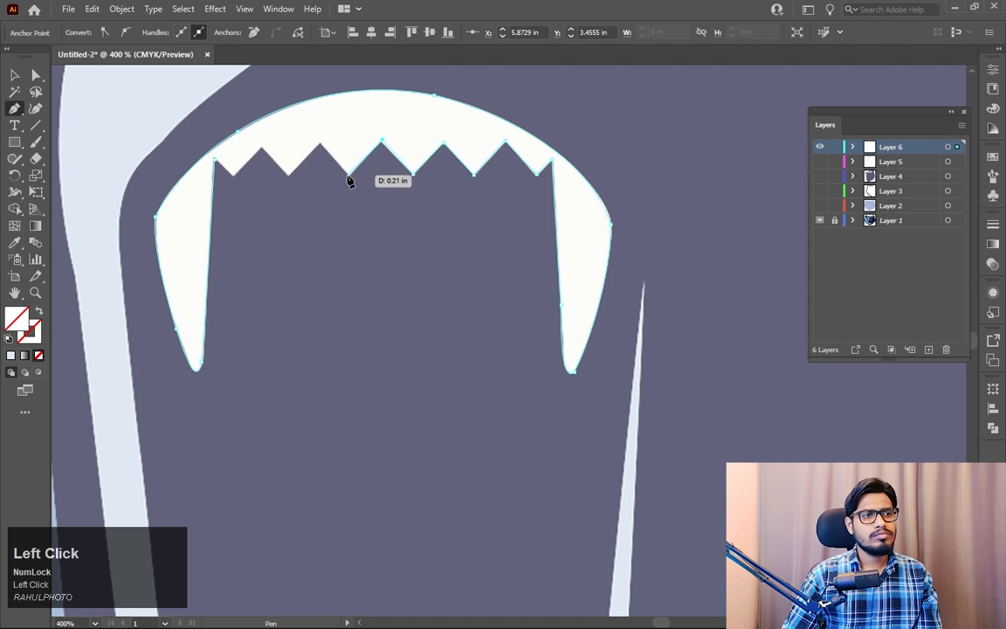
{"action": "left_click", "coordinate": [289, 172]}
{"action": "left_click", "coordinate": [261, 147]}
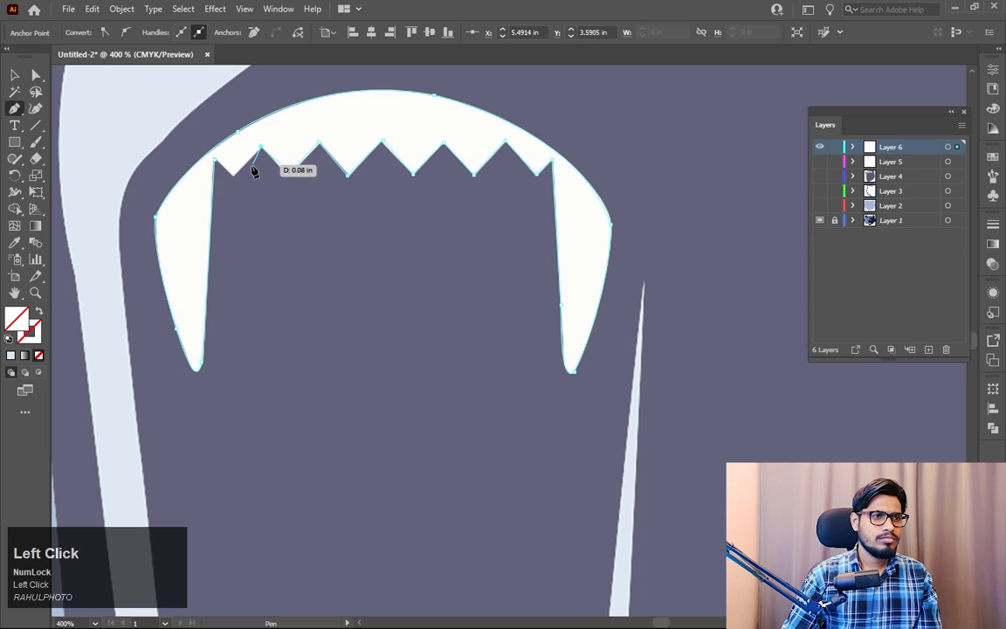
{"action": "left_click", "coordinate": [233, 173]}
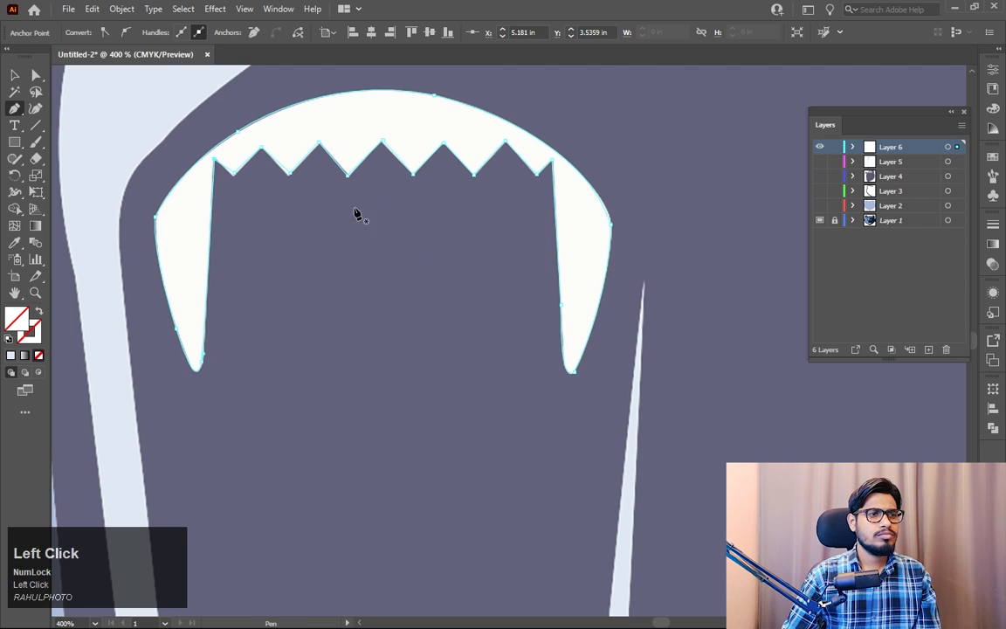
Step: Move the anchors of the leftmost small upper teeth and the left fang's inner corner onto the reference's tips and notches
{"action": "key", "text": "z"}
{"action": "left_click_drag", "start_coordinate": [206, 155], "coordinate": [480, 282]}
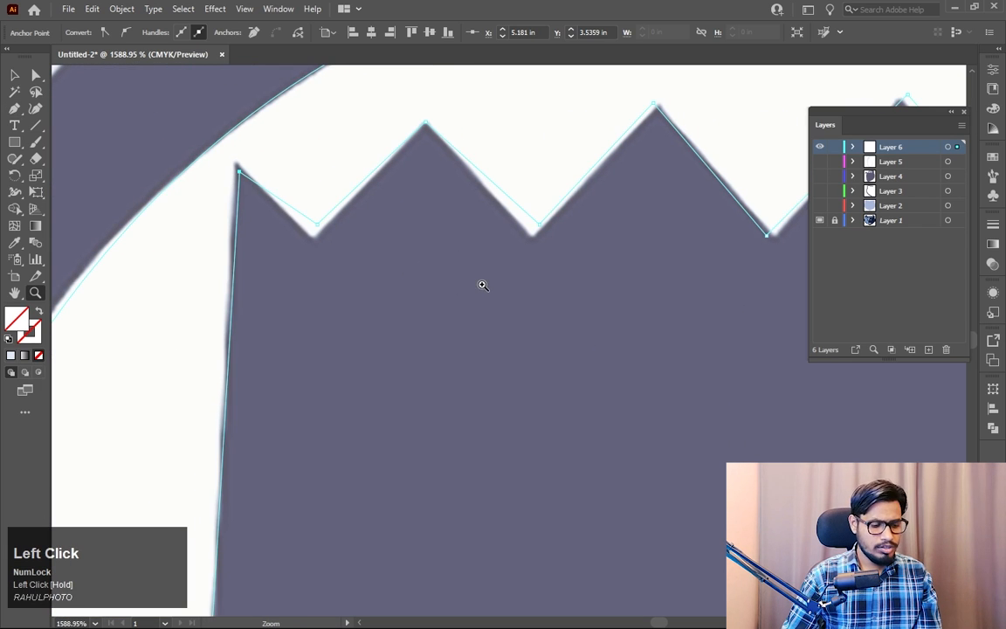
{"action": "key", "text": "a"}
{"action": "left_click_drag", "start_coordinate": [317, 227], "coordinate": [312, 234]}
{"action": "left_click_drag", "start_coordinate": [222, 163], "coordinate": [236, 163]}
{"action": "left_click_drag", "start_coordinate": [537, 224], "coordinate": [532, 236]}
Step: Align the zigzag anchors of the middle small upper teeth with the reference's notches and tips
{"action": "left_click_drag", "start_coordinate": [618, 253], "coordinate": [440, 345]}
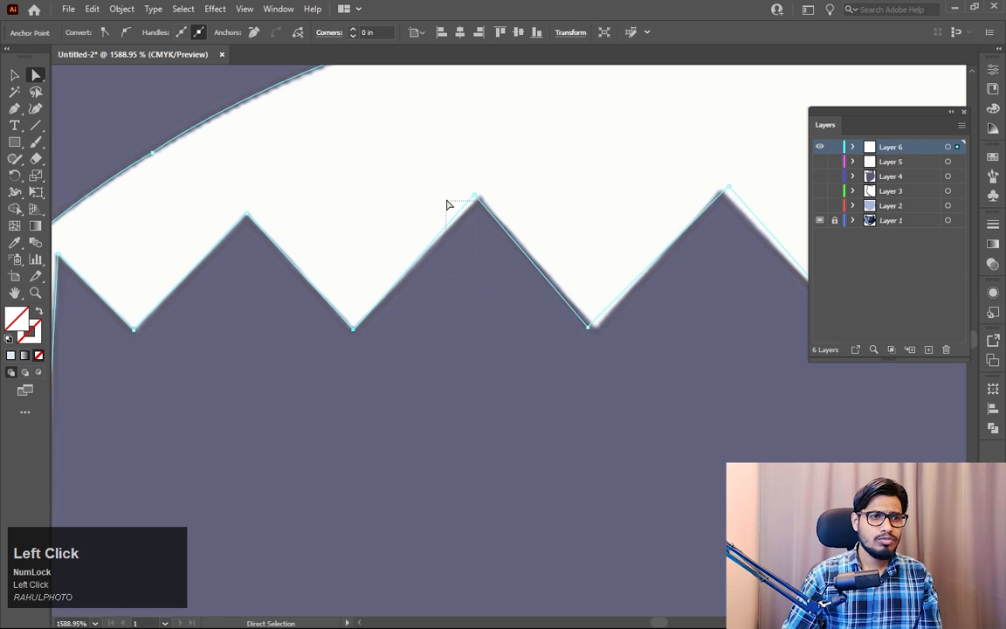
{"action": "left_click_drag", "start_coordinate": [446, 200], "coordinate": [477, 197]}
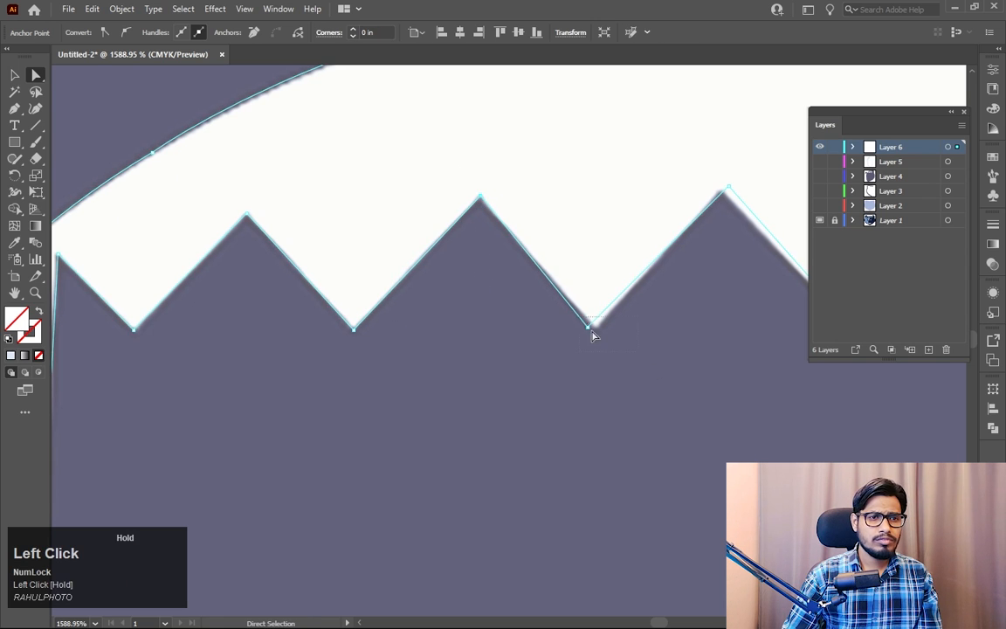
{"action": "left_click_drag", "start_coordinate": [592, 334], "coordinate": [597, 329]}
{"action": "left_click_drag", "start_coordinate": [695, 347], "coordinate": [345, 351]}
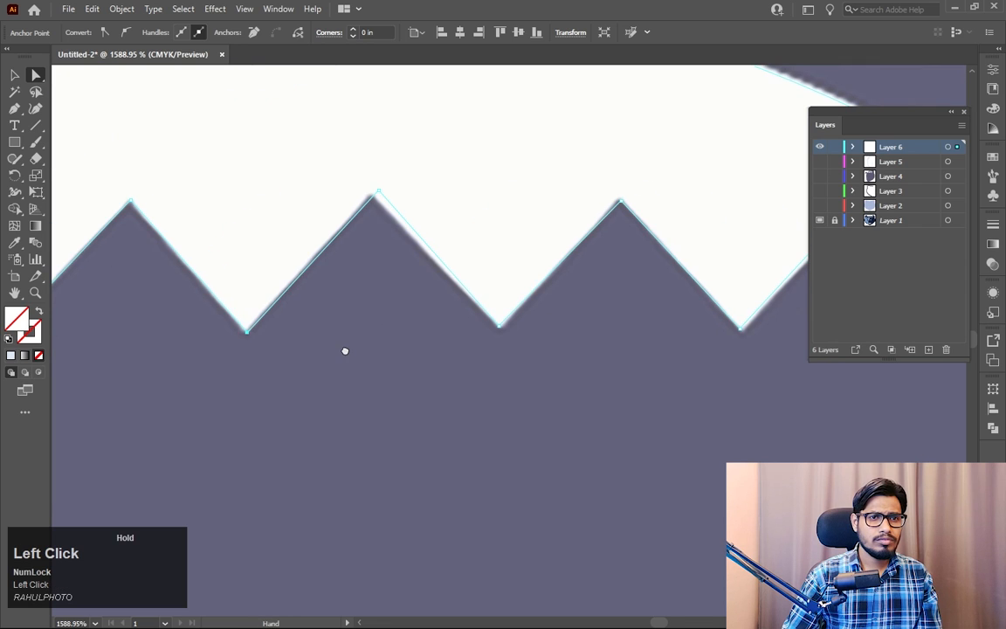
{"action": "left_click_drag", "start_coordinate": [389, 192], "coordinate": [369, 195]}
{"action": "key", "text": "space"}
{"action": "left_click_drag", "start_coordinate": [570, 292], "coordinate": [419, 336]}
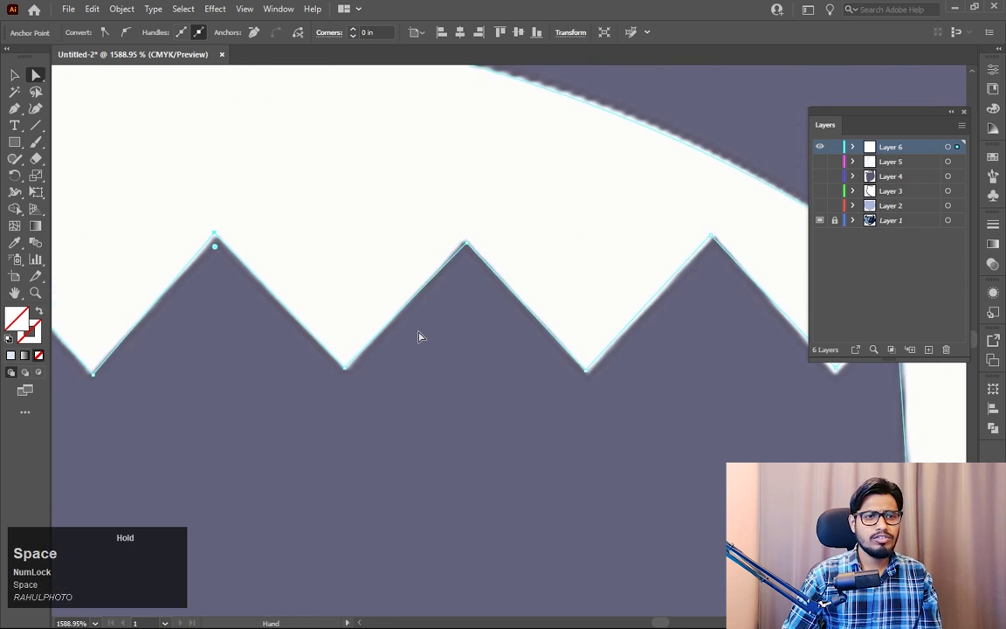
Step: Fill the upper teeth shape with the white sampled from the reference teeth and deselect it
{"action": "key", "text": "z"}
{"action": "left_click_drag", "start_coordinate": [604, 365], "coordinate": [503, 303]}
{"action": "key", "text": "space"}
{"action": "left_click_drag", "start_coordinate": [667, 404], "coordinate": [602, 192]}
{"action": "left_click_drag", "start_coordinate": [598, 361], "coordinate": [576, 355]}
{"action": "left_click", "coordinate": [13, 77]}
{"action": "key", "text": "i"}
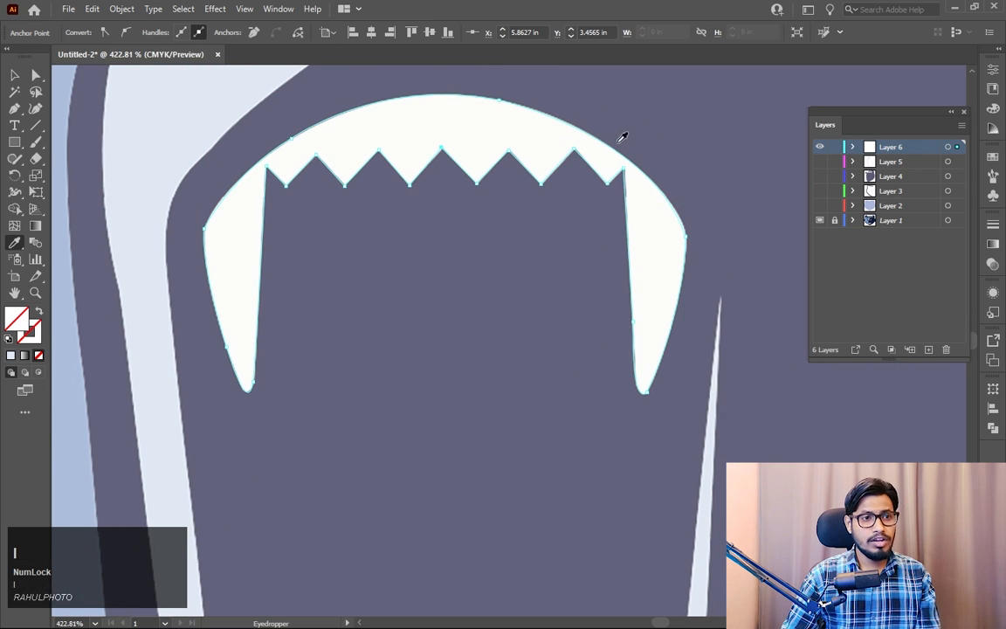
{"action": "left_click", "coordinate": [506, 127]}
{"action": "left_click", "coordinate": [10, 75]}
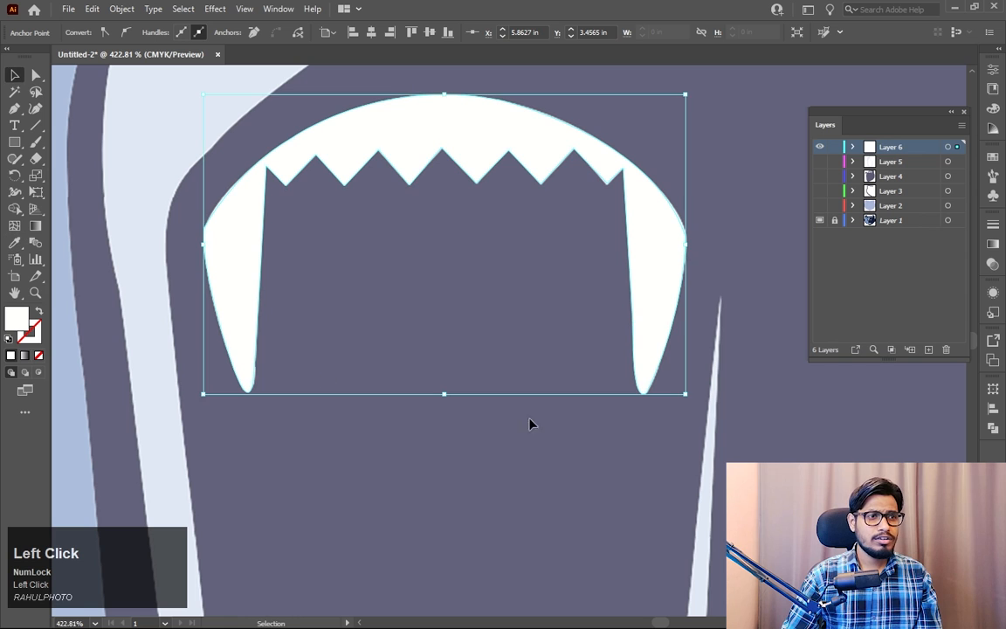
{"action": "left_click", "coordinate": [802, 447]}
Step: Start a Pen path at the lower left fang's tip and curve it down the inner edge to the fang's base
{"action": "key", "text": "z"}
{"action": "left_click_drag", "start_coordinate": [576, 380], "coordinate": [437, 384]}
{"action": "key", "text": "space"}
{"action": "left_click_drag", "start_coordinate": [592, 453], "coordinate": [575, 315]}
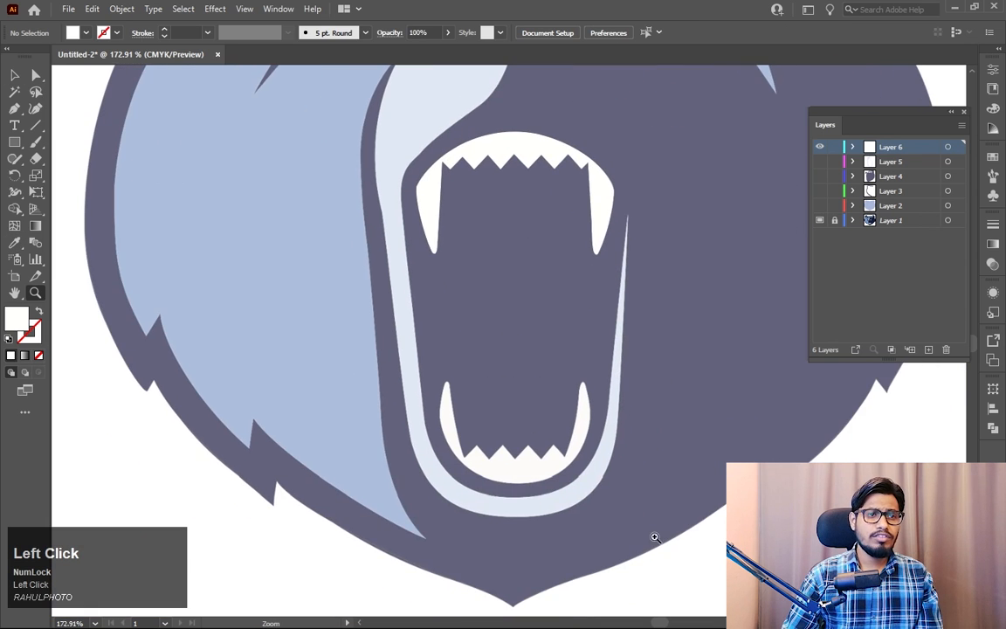
{"action": "left_click_drag", "start_coordinate": [523, 478], "coordinate": [571, 523]}
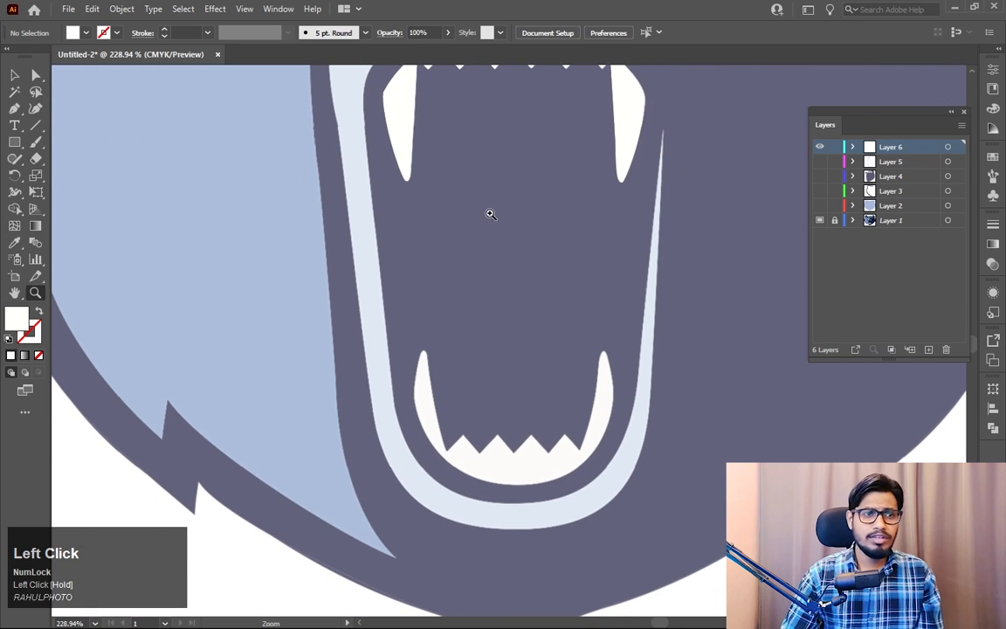
{"action": "key", "text": "space"}
{"action": "left_click_drag", "start_coordinate": [496, 396], "coordinate": [555, 391]}
{"action": "key", "text": "space"}
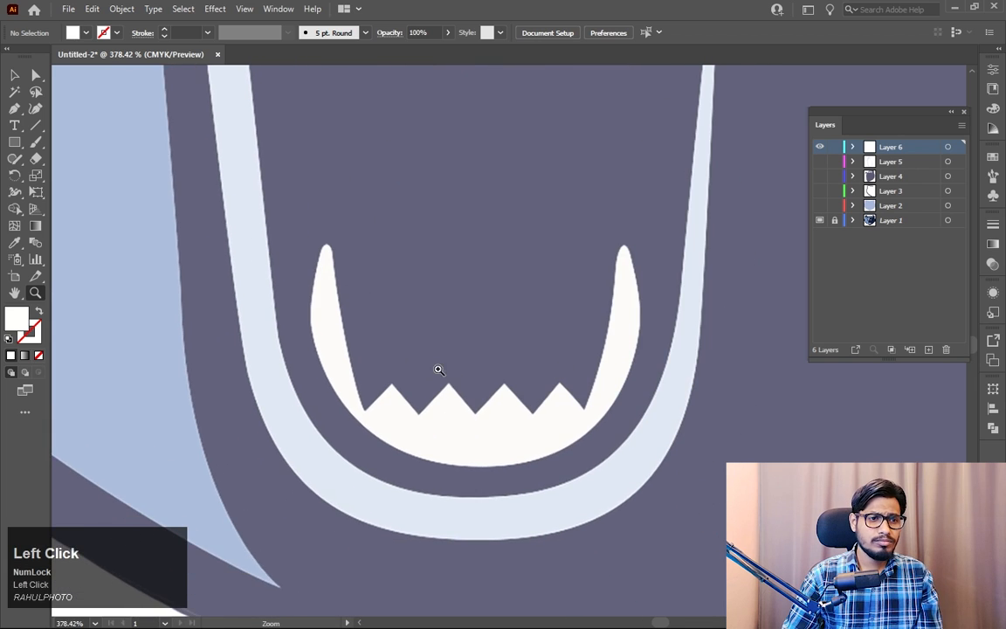
{"action": "left_click_drag", "start_coordinate": [438, 369], "coordinate": [460, 374]}
{"action": "key", "text": "p"}
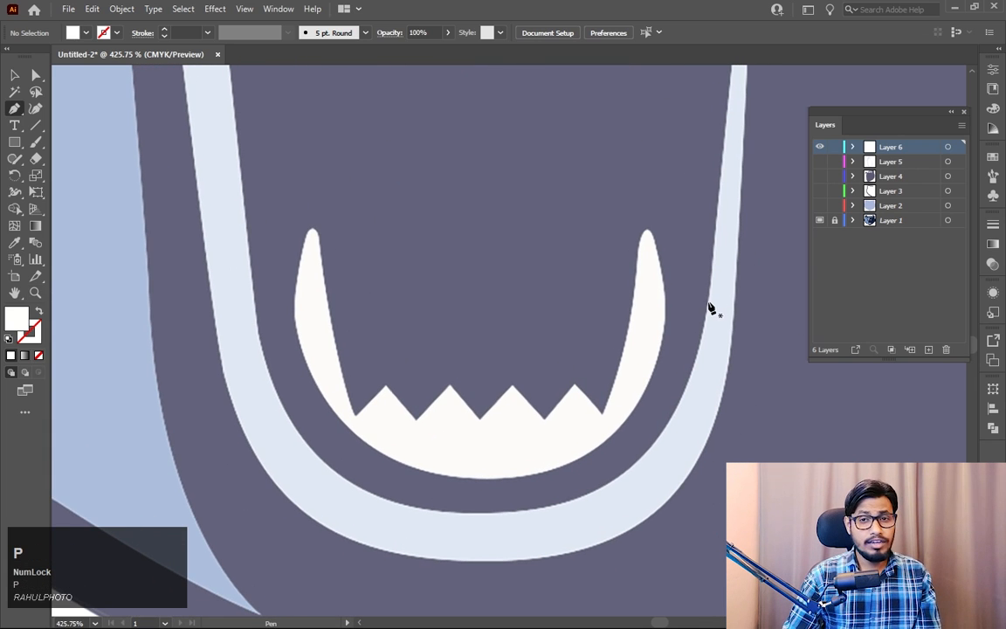
{"action": "left_click", "coordinate": [316, 229]}
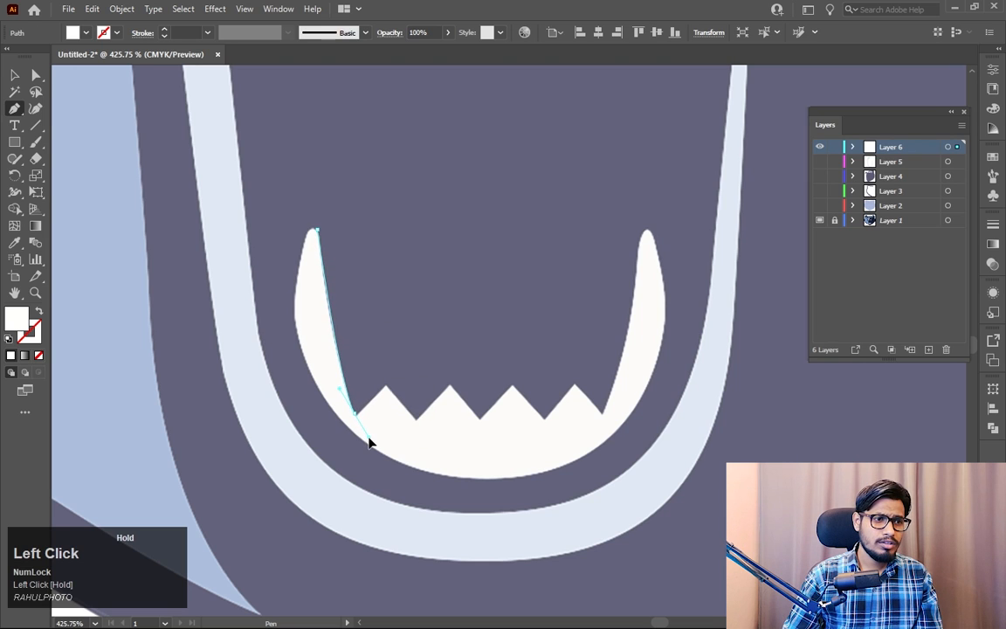
{"action": "left_click_drag", "start_coordinate": [368, 442], "coordinate": [354, 412]}
Step: Undo the Pen anchor placed at the base of the lower left fang's inner edge
{"action": "key", "text": "alt"}
{"action": "left_click", "coordinate": [40, 356]}
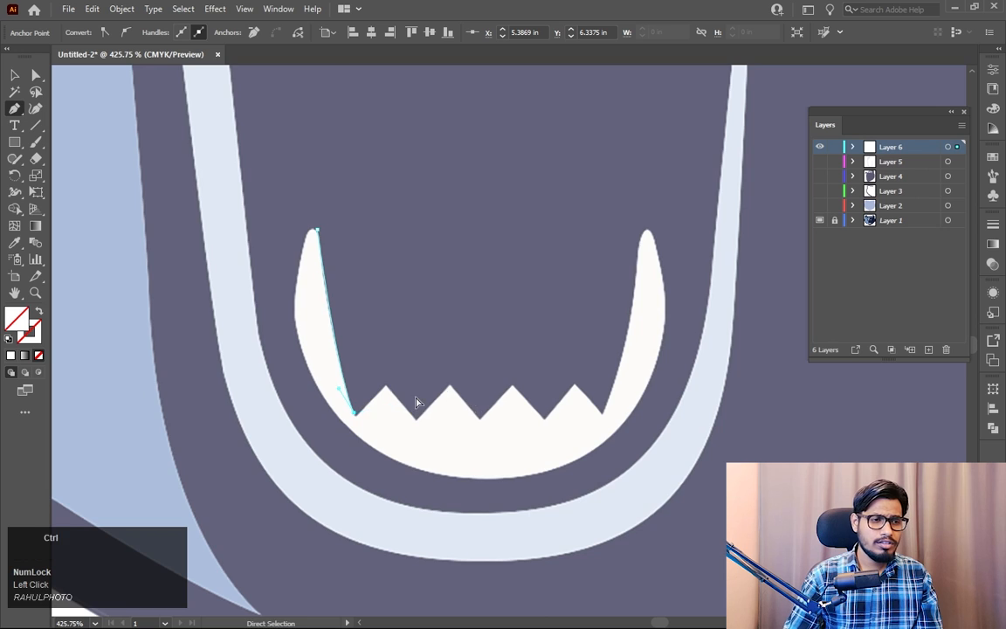
{"action": "key", "text": "ctrl+plus"}
{"action": "key", "text": "ctrl+plus"}
{"action": "key", "text": "ctrl+plus"}
{"action": "key", "text": "space"}
{"action": "left_click_drag", "start_coordinate": [516, 342], "coordinate": [306, 387]}
{"action": "key", "text": "ctrl+z"}
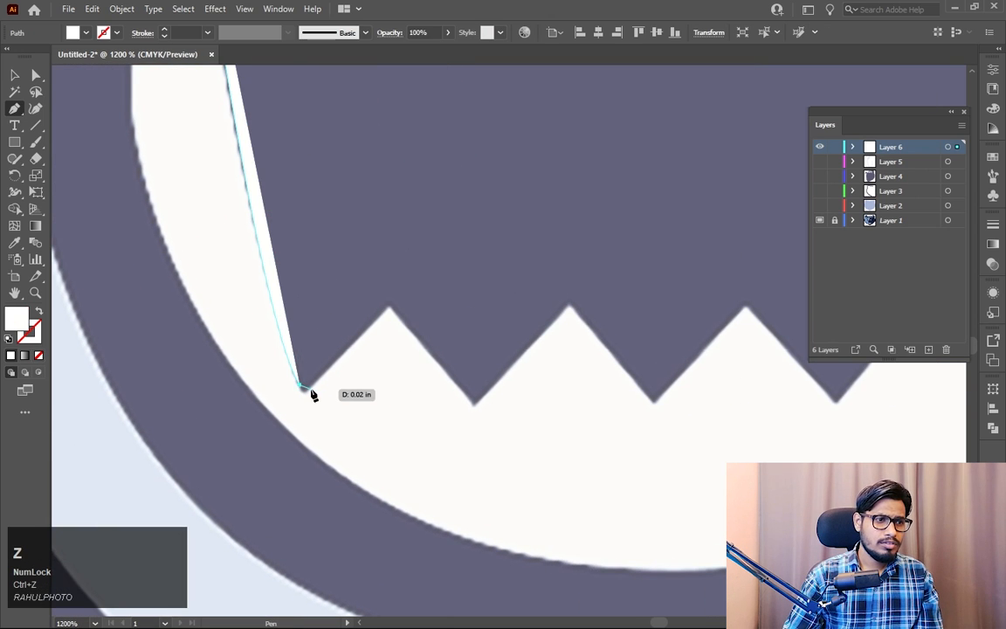
{"action": "left_click", "coordinate": [39, 356]}
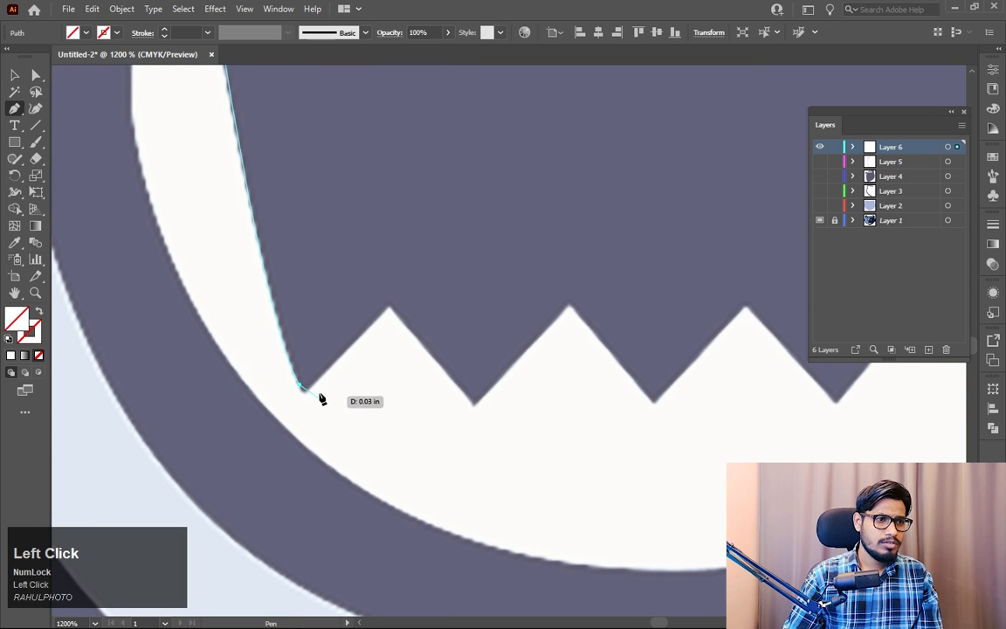
{"action": "key", "text": "ctrl+z"}
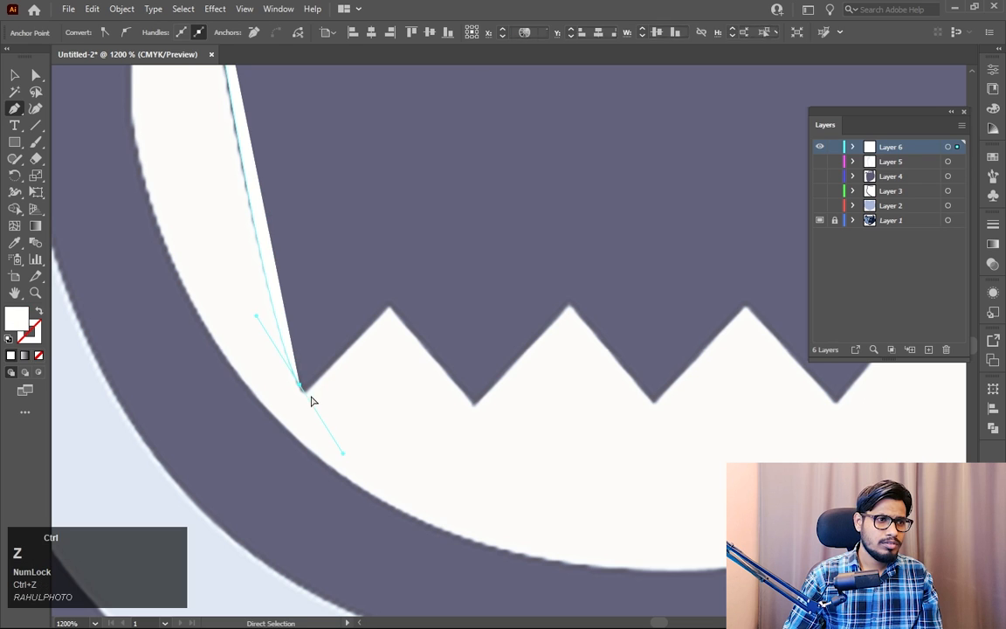
{"action": "key", "text": "ctrl+z"}
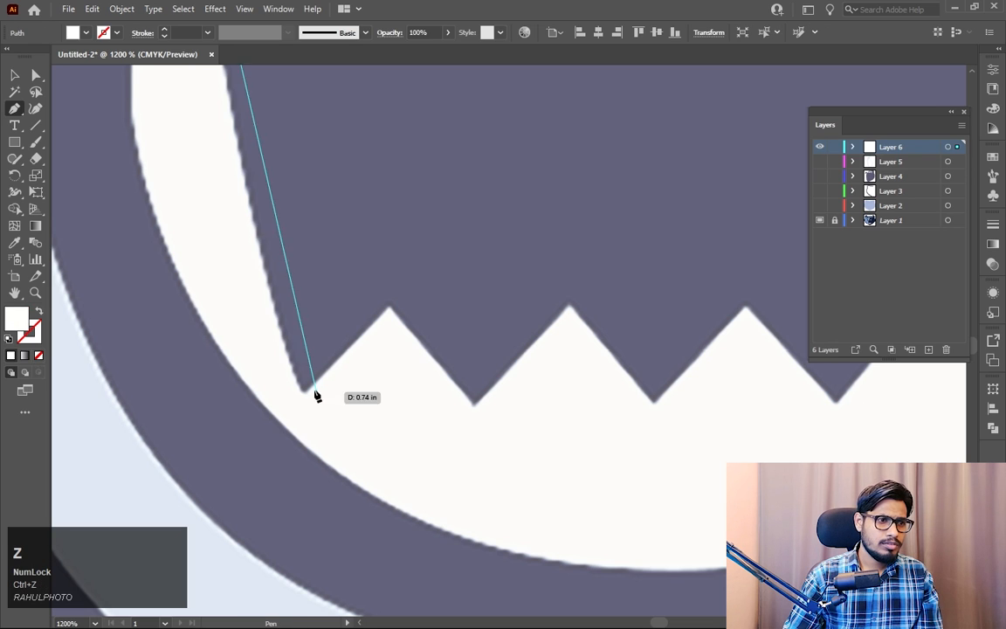
Step: Remove the path's fill and curve it into the notch at the left fang's inner base, turning that anchor into a corner
{"action": "left_click", "coordinate": [38, 356]}
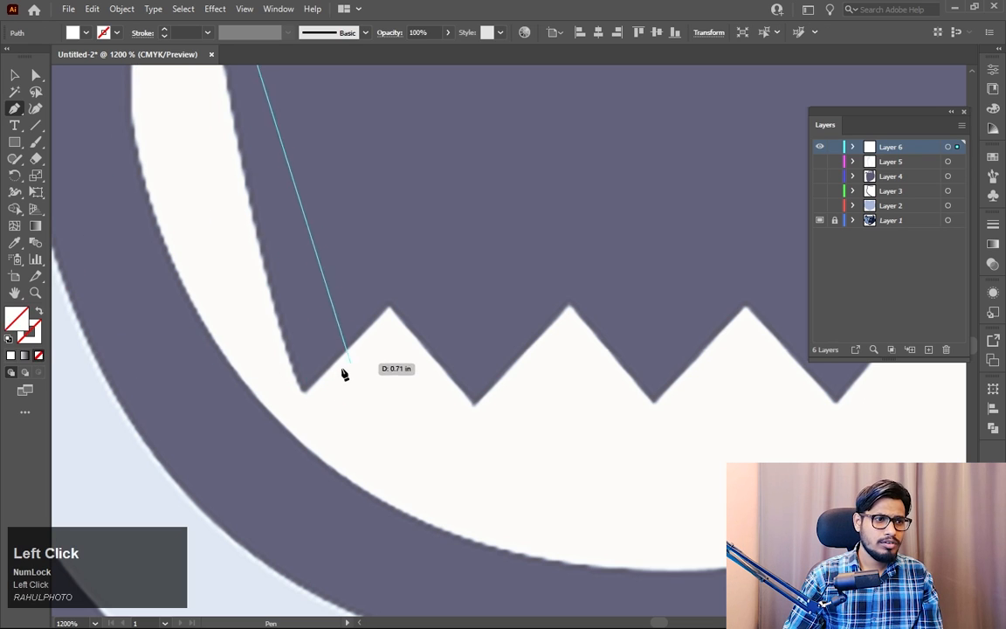
{"action": "left_click_drag", "start_coordinate": [305, 395], "coordinate": [350, 447]}
{"action": "left_click", "coordinate": [305, 390], "text": "alt"}
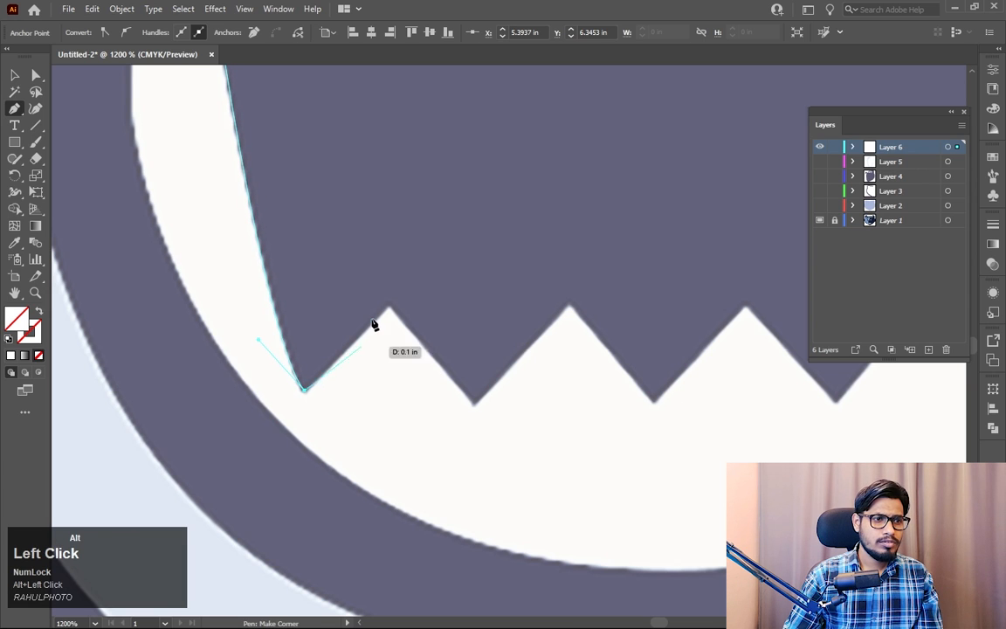
Step: Trace the tips and notches of the four small lower teeth with straight segments up to the right fang's inner base
{"action": "left_click", "coordinate": [389, 306]}
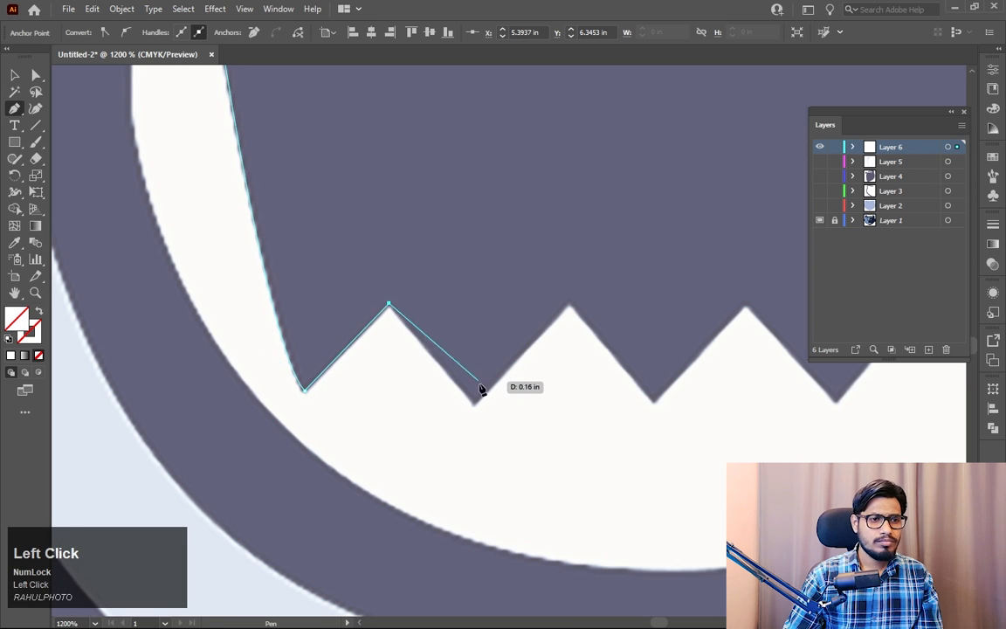
{"action": "left_click", "coordinate": [473, 405]}
{"action": "left_click", "coordinate": [568, 305]}
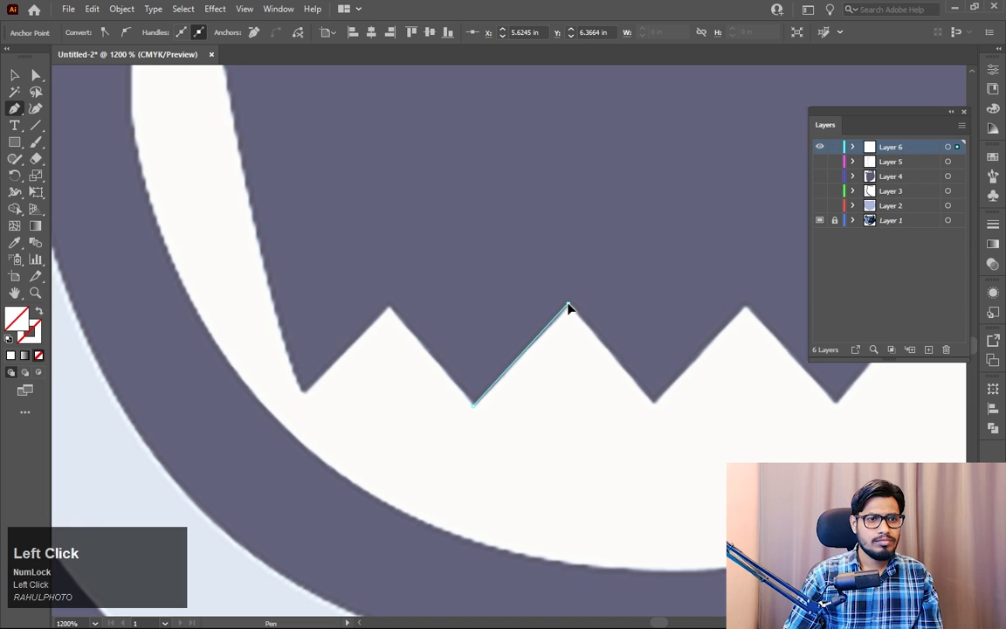
{"action": "key", "text": "space"}
{"action": "left_click_drag", "start_coordinate": [653, 407], "coordinate": [431, 407]}
{"action": "left_click", "coordinate": [347, 313]}
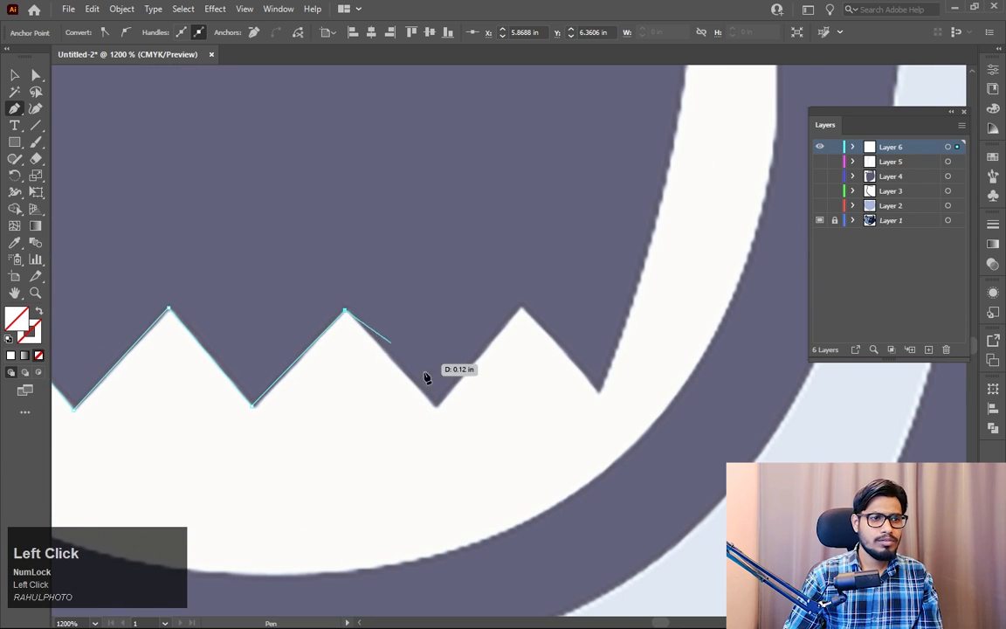
{"action": "left_click", "coordinate": [438, 406]}
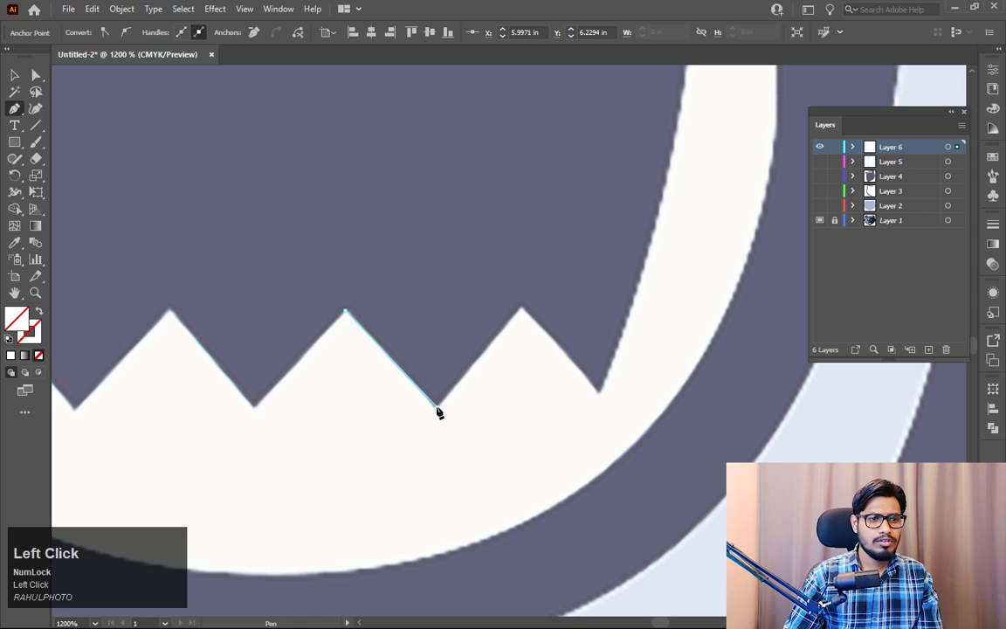
{"action": "left_click", "coordinate": [521, 308]}
{"action": "left_click", "coordinate": [598, 395]}
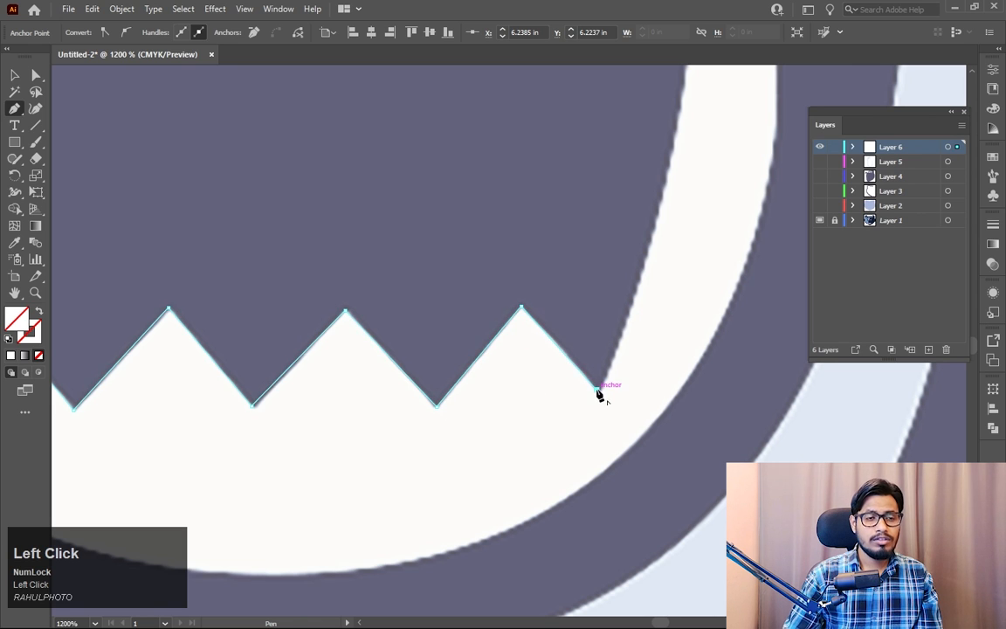
Step: Curve the path up the lower right fang's inner edge and around its rounded tip, making its anchors corners
{"action": "key", "text": "ctrl+minus"}
{"action": "key", "text": "ctrl+minus"}
{"action": "key", "text": "ctrl+minus"}
{"action": "key", "text": "ctrl+plus"}
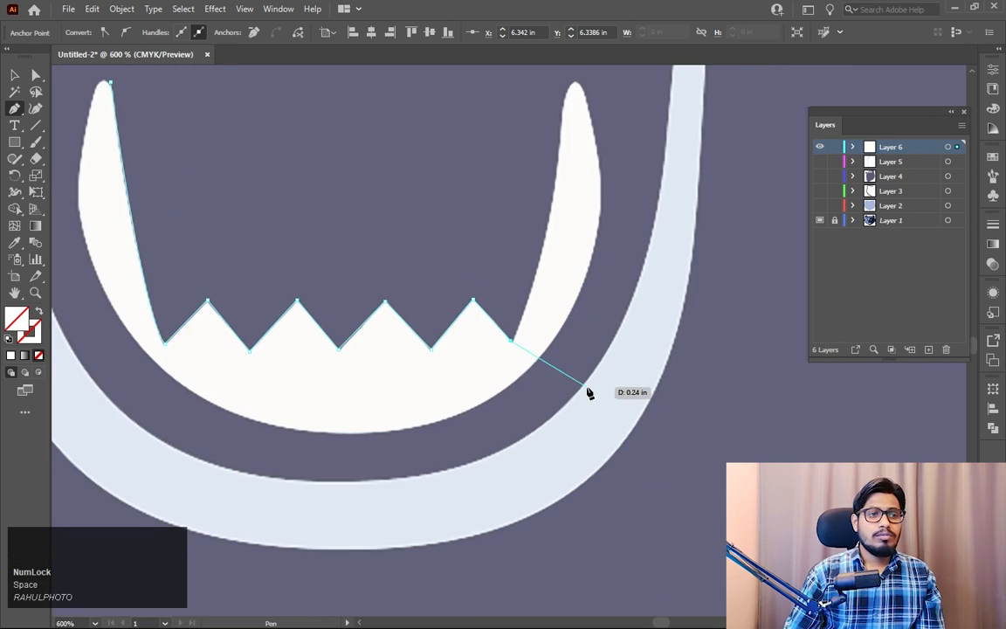
{"action": "left_click_drag", "start_coordinate": [550, 310], "coordinate": [467, 445]}
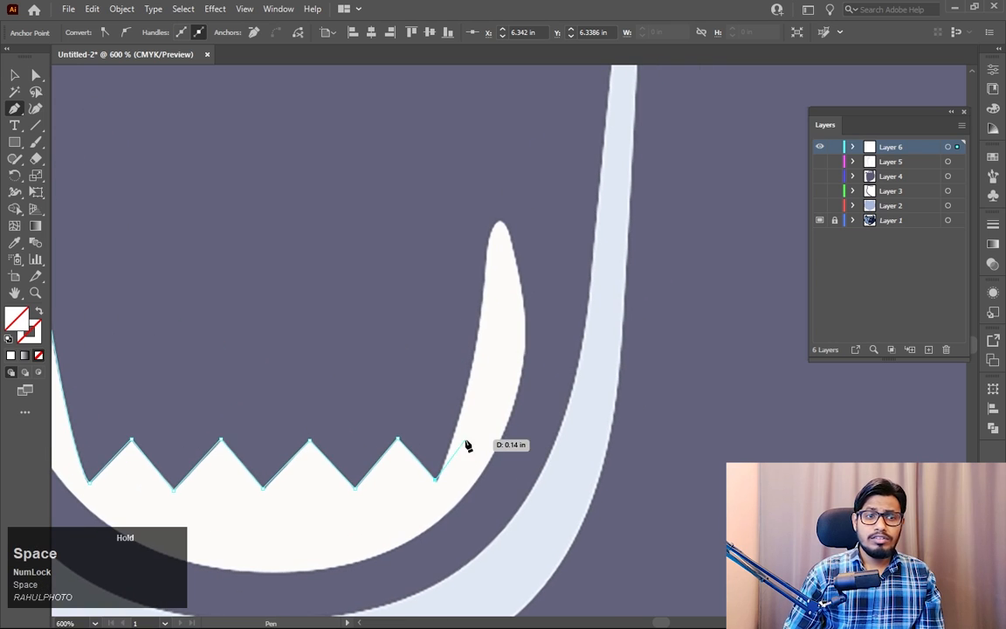
{"action": "left_click_drag", "start_coordinate": [486, 253], "coordinate": [485, 154]}
{"action": "key", "text": "alt"}
{"action": "left_click", "coordinate": [486, 254], "text": "alt"}
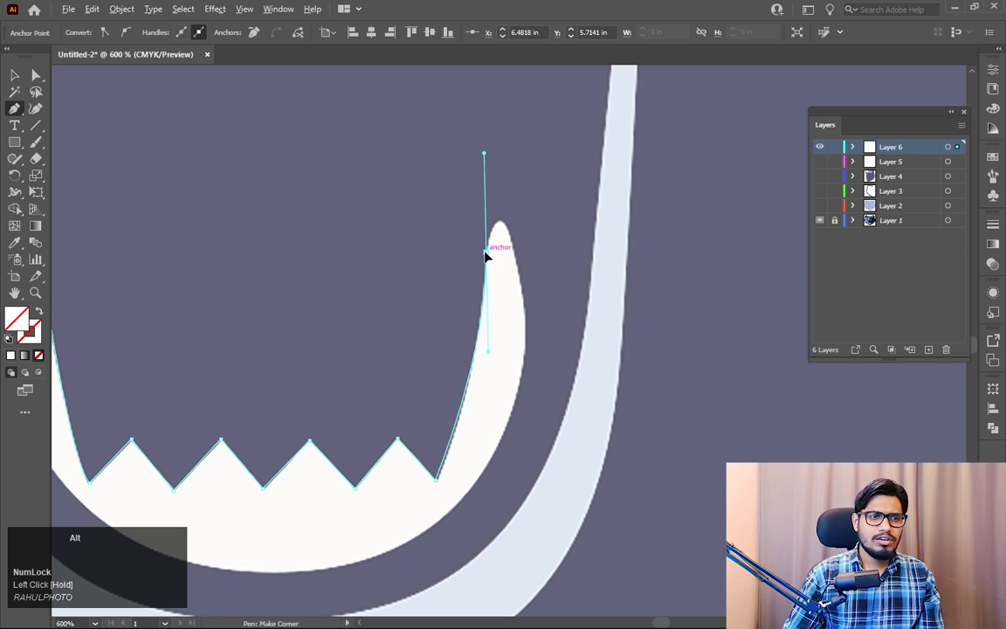
{"action": "left_click", "coordinate": [510, 230]}
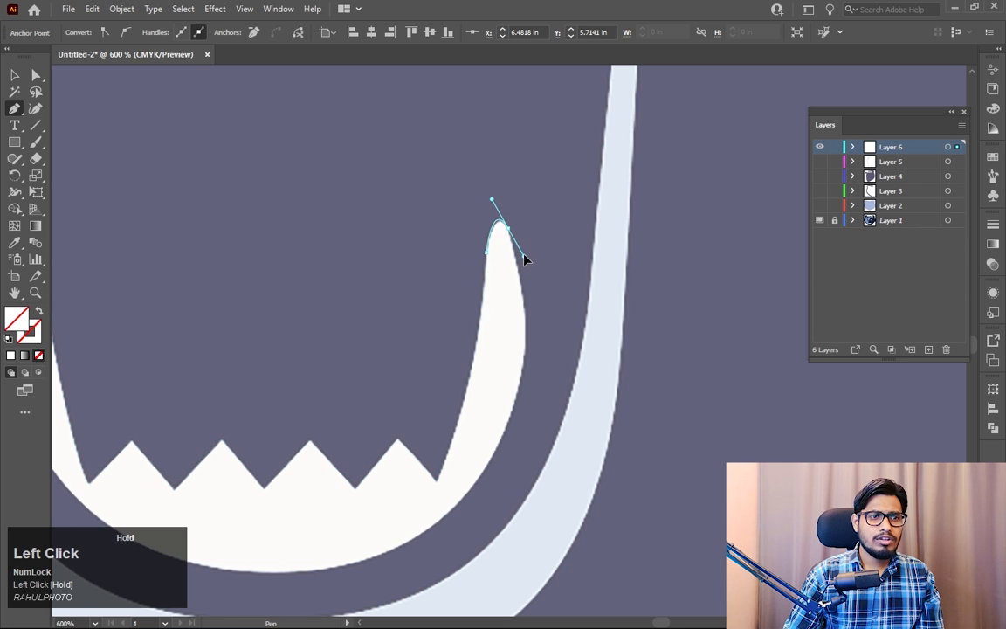
{"action": "left_click_drag", "start_coordinate": [524, 255], "coordinate": [524, 250]}
{"action": "left_click", "coordinate": [510, 229], "text": "alt"}
Step: Curve the path down the right fang's outer edge and along the jaw line to the lowest point of the lower teeth
{"action": "key", "text": "space"}
{"action": "left_click_drag", "start_coordinate": [529, 387], "coordinate": [552, 236]}
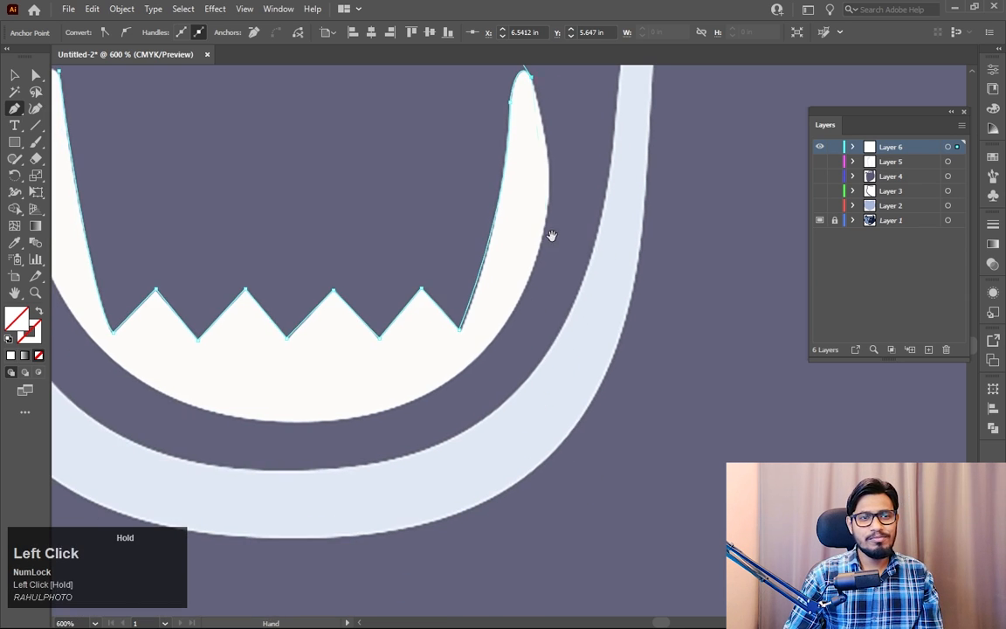
{"action": "left_click_drag", "start_coordinate": [509, 317], "coordinate": [435, 437]}
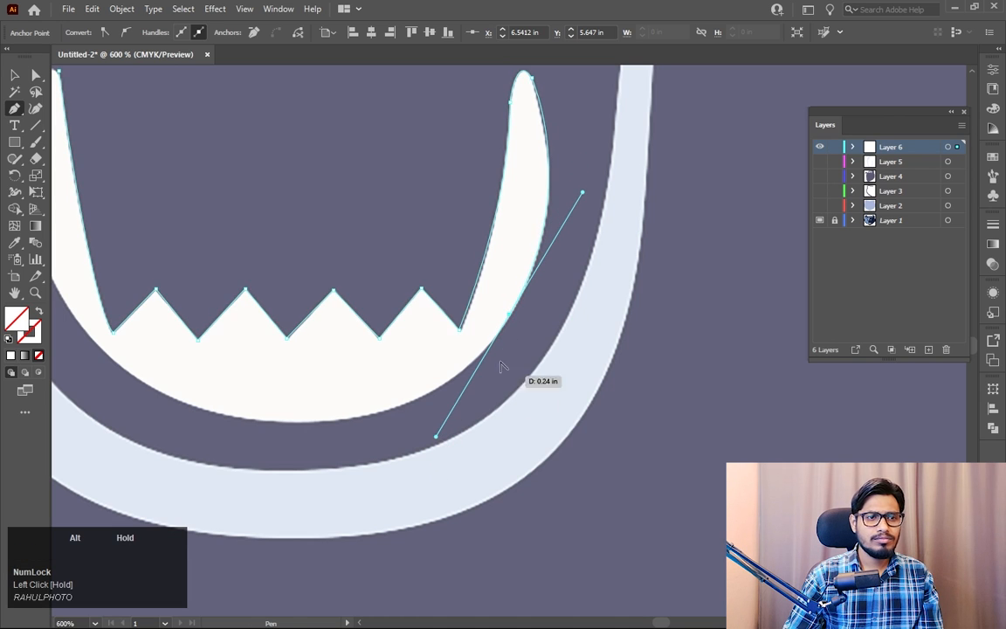
{"action": "left_click", "coordinate": [513, 317], "text": "alt"}
{"action": "key", "text": "space"}
{"action": "left_click_drag", "start_coordinate": [413, 390], "coordinate": [578, 354]}
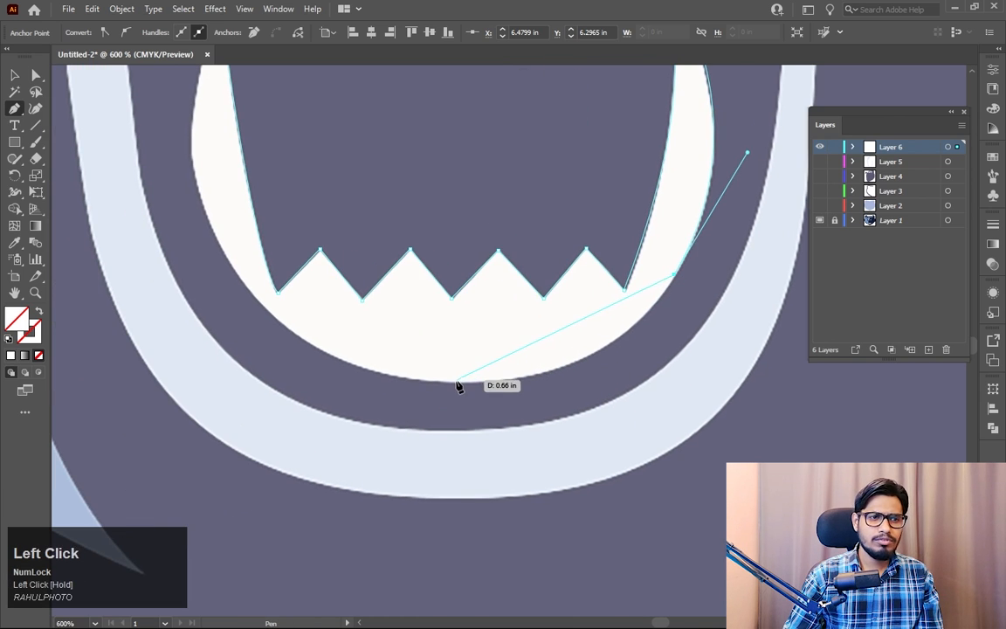
{"action": "left_click_drag", "start_coordinate": [456, 382], "coordinate": [288, 376]}
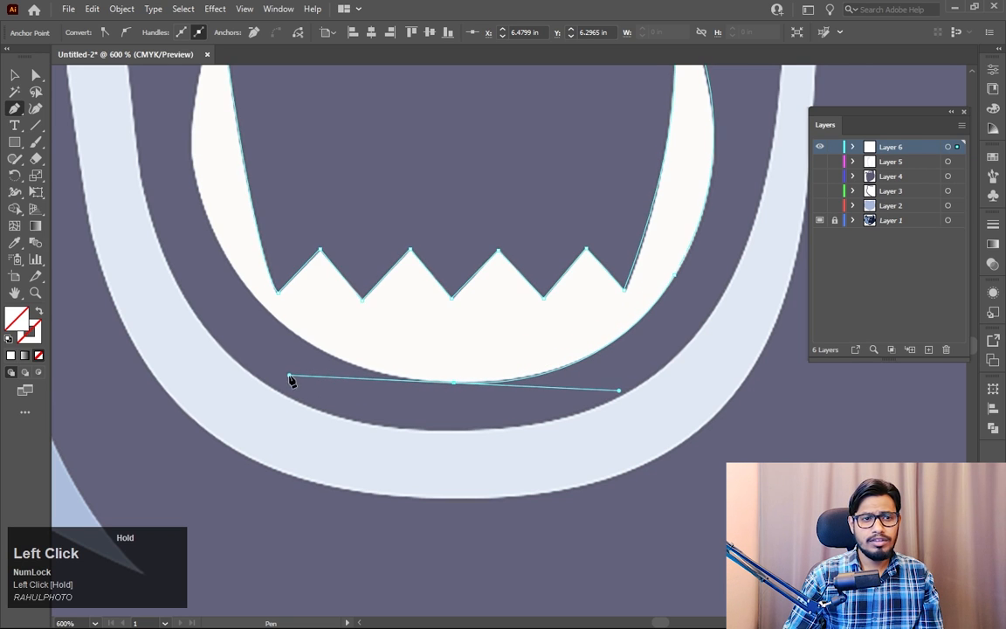
{"action": "left_click", "coordinate": [453, 383], "text": "alt"}
Step: Continue the curve up the left fang's outer edge and close the lower teeth path at the fang's tip
{"action": "key", "text": "space"}
{"action": "left_click_drag", "start_coordinate": [350, 398], "coordinate": [500, 494]}
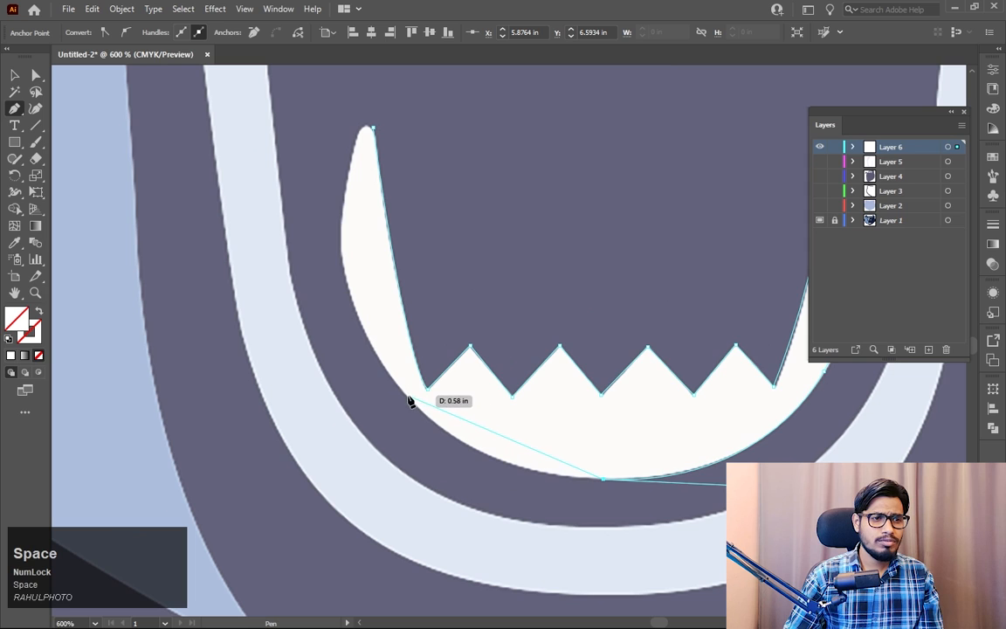
{"action": "left_click_drag", "start_coordinate": [406, 399], "coordinate": [337, 306]}
{"action": "left_click", "coordinate": [404, 395], "text": "alt"}
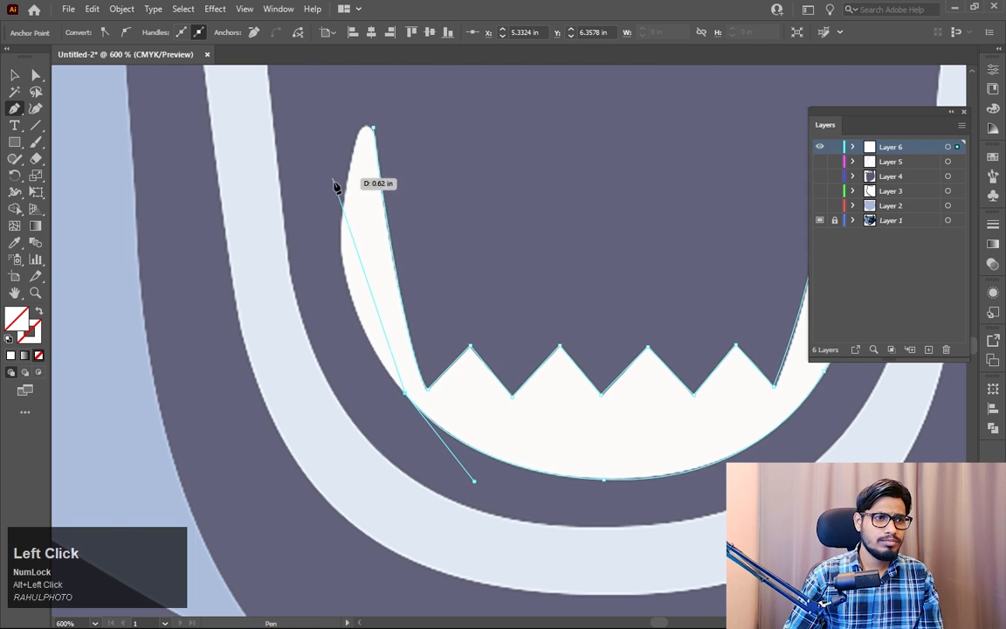
{"action": "left_click", "coordinate": [341, 253]}
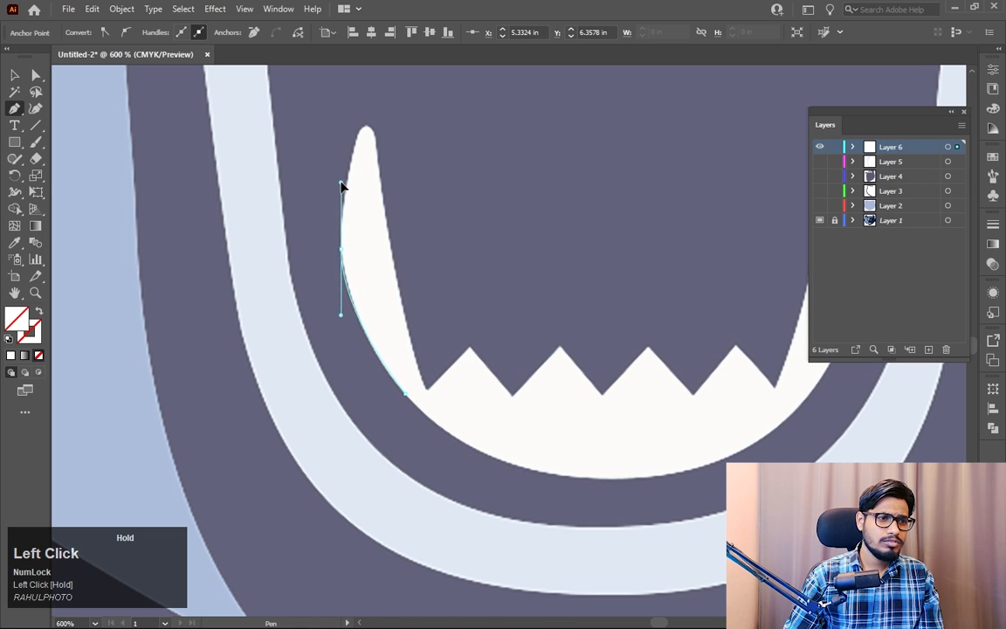
{"action": "left_click", "coordinate": [341, 251], "text": "alt"}
{"action": "left_click_drag", "start_coordinate": [397, 218], "coordinate": [350, 343]}
Step: Fill the lower teeth shape with the white sampled from the reference teeth
{"action": "left_click_drag", "start_coordinate": [325, 254], "coordinate": [353, 273]}
{"action": "scroll", "coordinate": [550, 321], "scroll_direction": "down", "scroll_amount": 5}
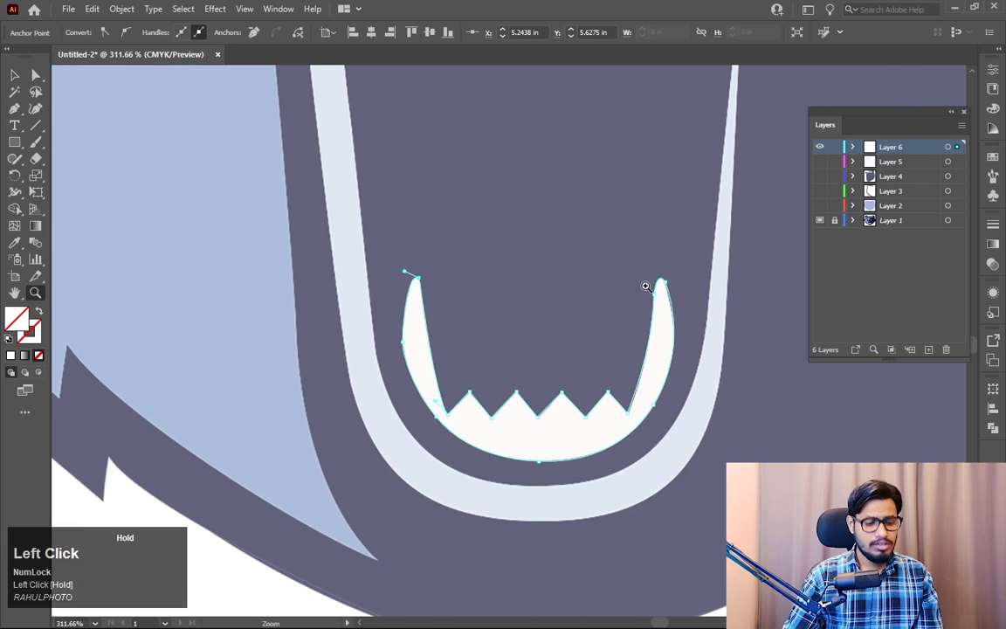
{"action": "key", "text": "i"}
{"action": "left_click", "coordinate": [559, 421]}
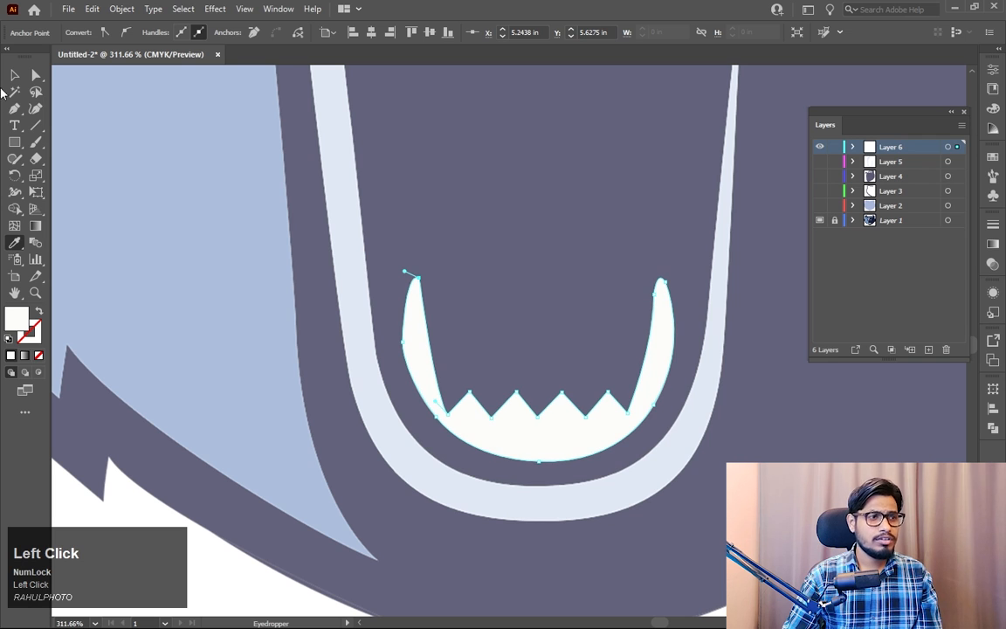
{"action": "left_click", "coordinate": [13, 78]}
Step: Start a Pen path at the upper left tip of the right nostril's highlight and curve it down the inner edge to the bottom, ending in a corner
{"action": "key", "text": "z"}
{"action": "left_click_drag", "start_coordinate": [625, 417], "coordinate": [430, 356]}
{"action": "key", "text": "space"}
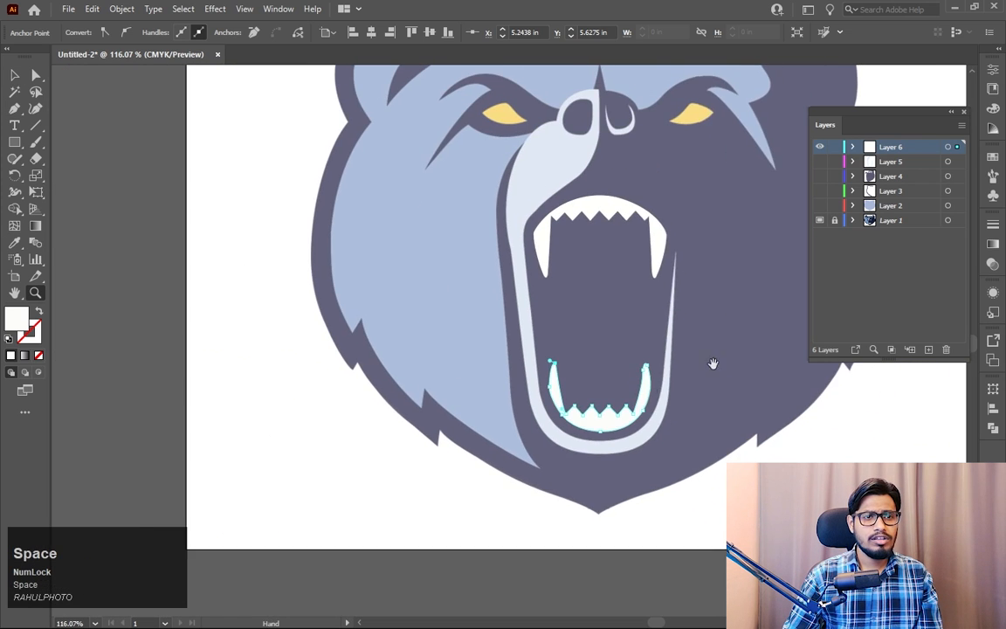
{"action": "left_click_drag", "start_coordinate": [848, 384], "coordinate": [765, 429]}
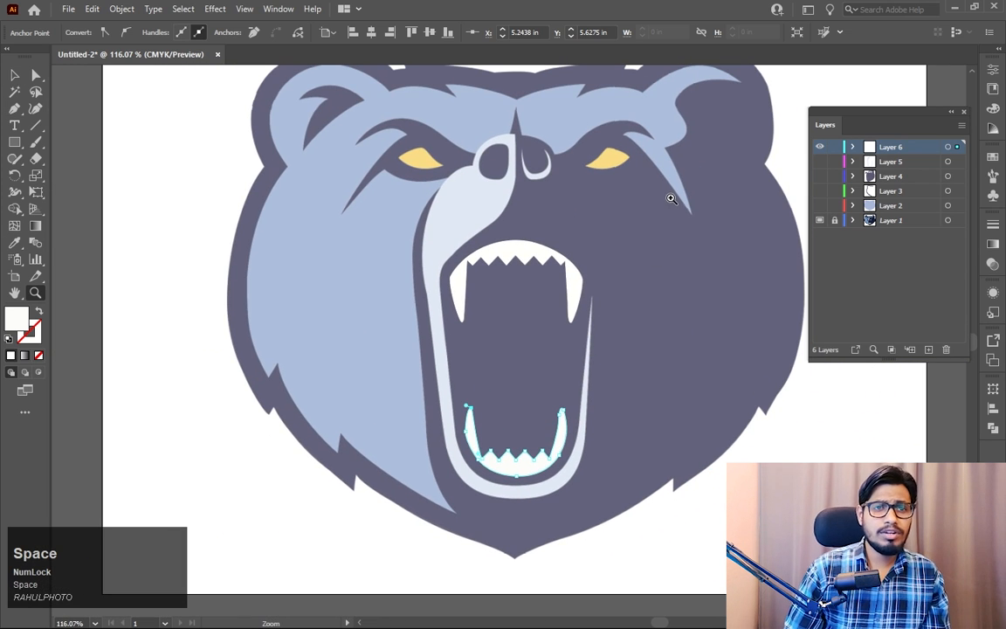
{"action": "left_click_drag", "start_coordinate": [548, 132], "coordinate": [749, 421]}
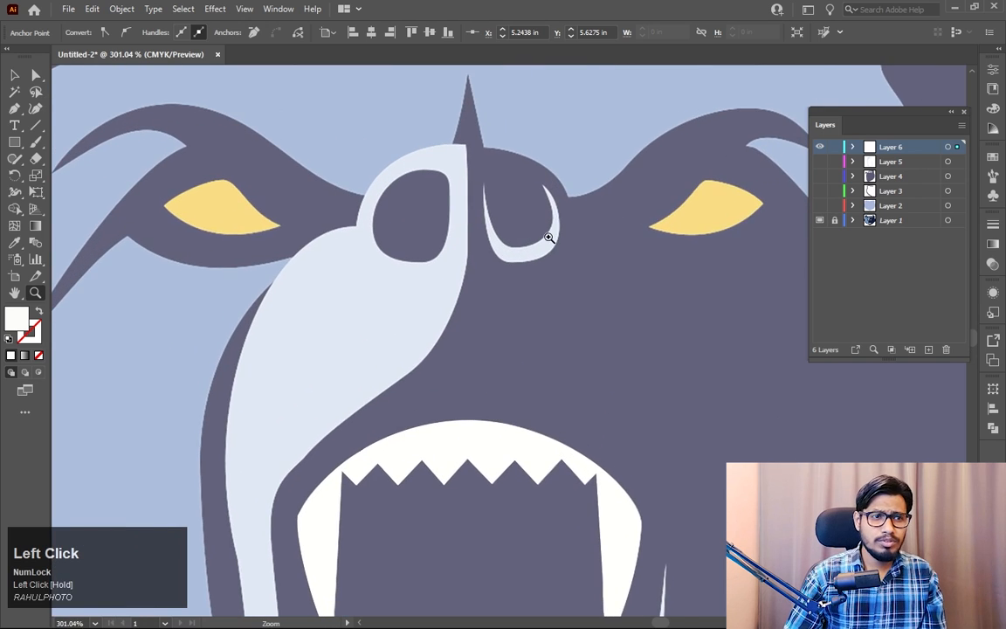
{"action": "left_click", "coordinate": [536, 166]}
{"action": "key", "text": "p"}
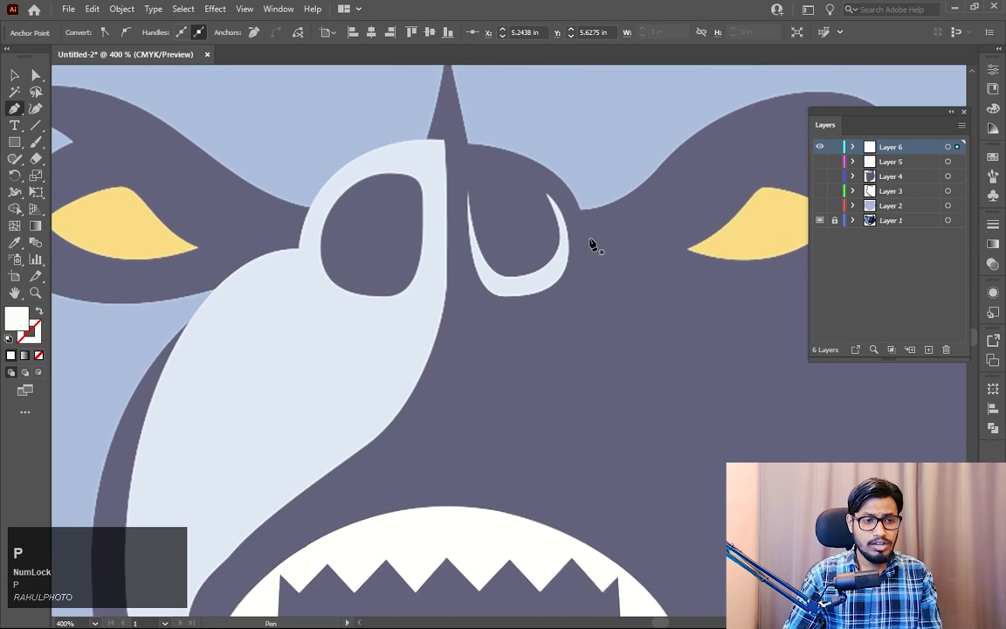
{"action": "left_click", "coordinate": [467, 191]}
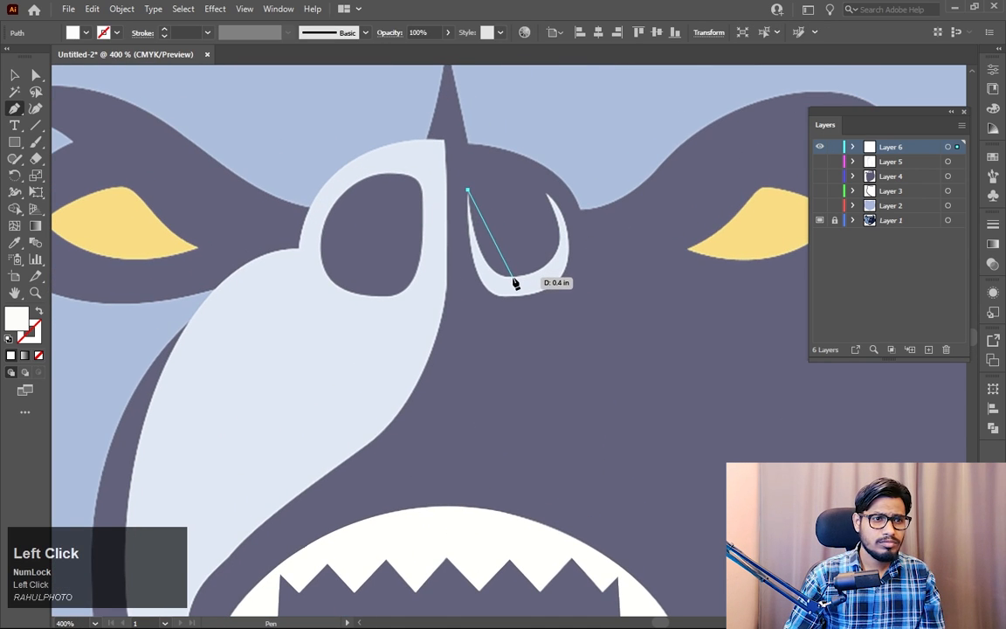
{"action": "mouse_move", "coordinate": [513, 277]}
{"action": "left_mouse_down"}
{"action": "mouse_move", "coordinate": [541, 291]}
{"action": "mouse_move", "coordinate": [526, 283]}
{"action": "left_mouse_up"}
{"action": "left_click", "coordinate": [512, 277], "text": "alt"}
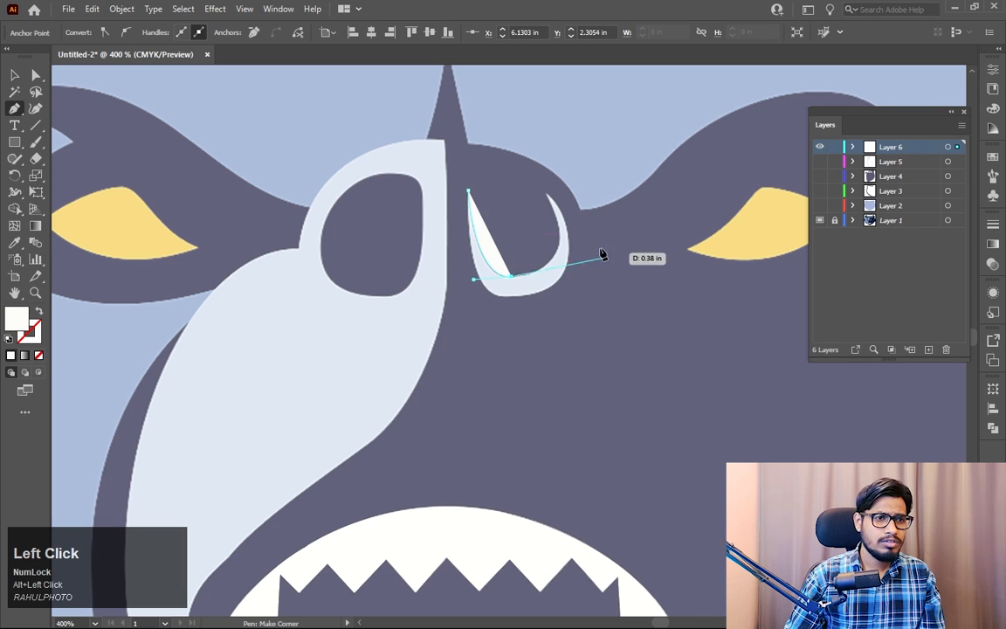
Step: Remove the path's fill and curve it up the nostril highlight's inner edge to its upper right tip, making a corner there
{"action": "left_click", "coordinate": [38, 355]}
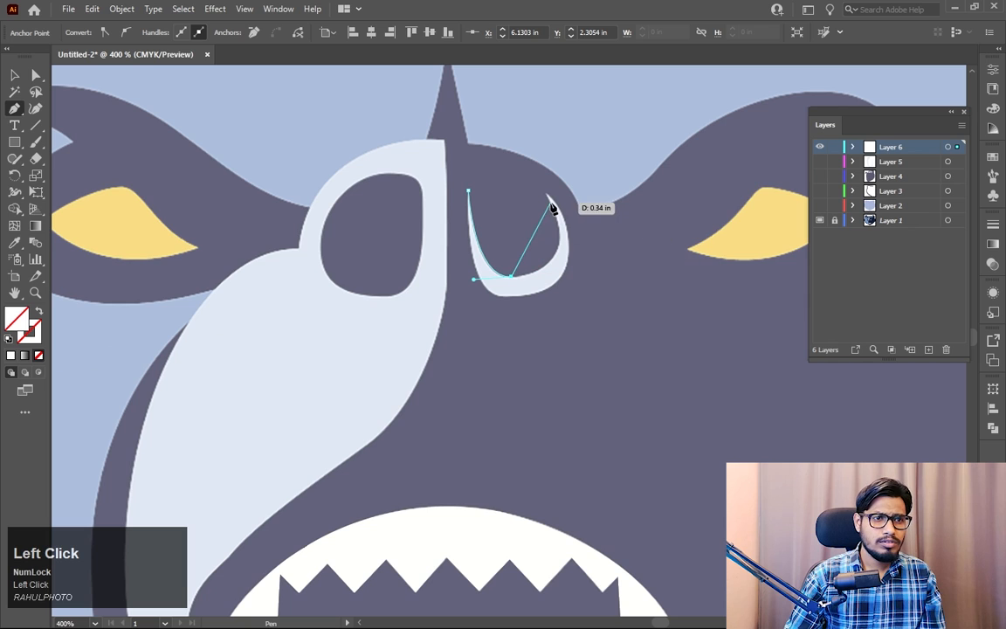
{"action": "left_click_drag", "start_coordinate": [546, 194], "coordinate": [543, 175]}
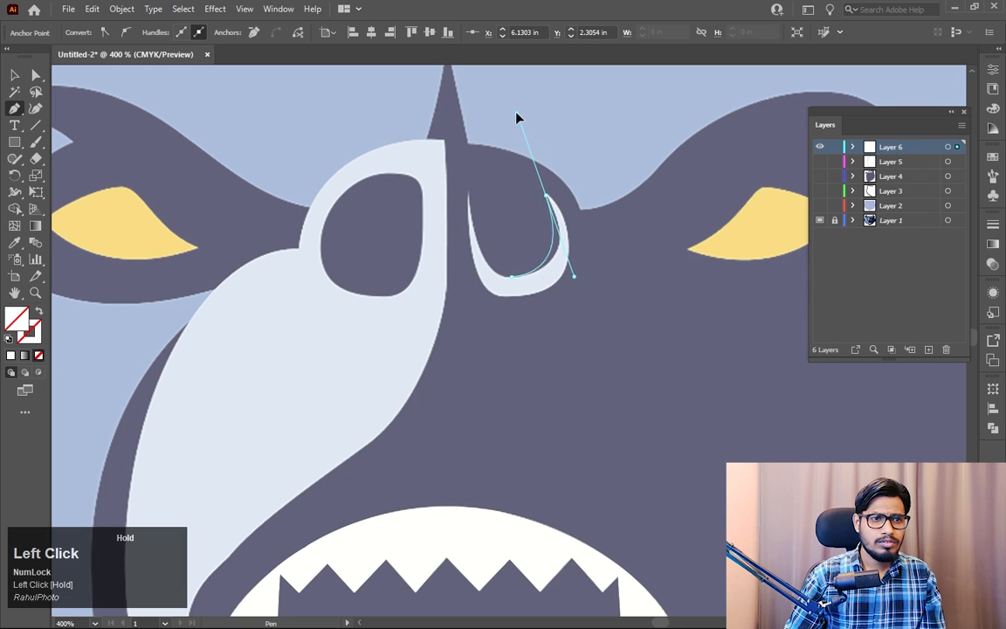
{"action": "left_click_drag", "start_coordinate": [516, 117], "coordinate": [502, 114]}
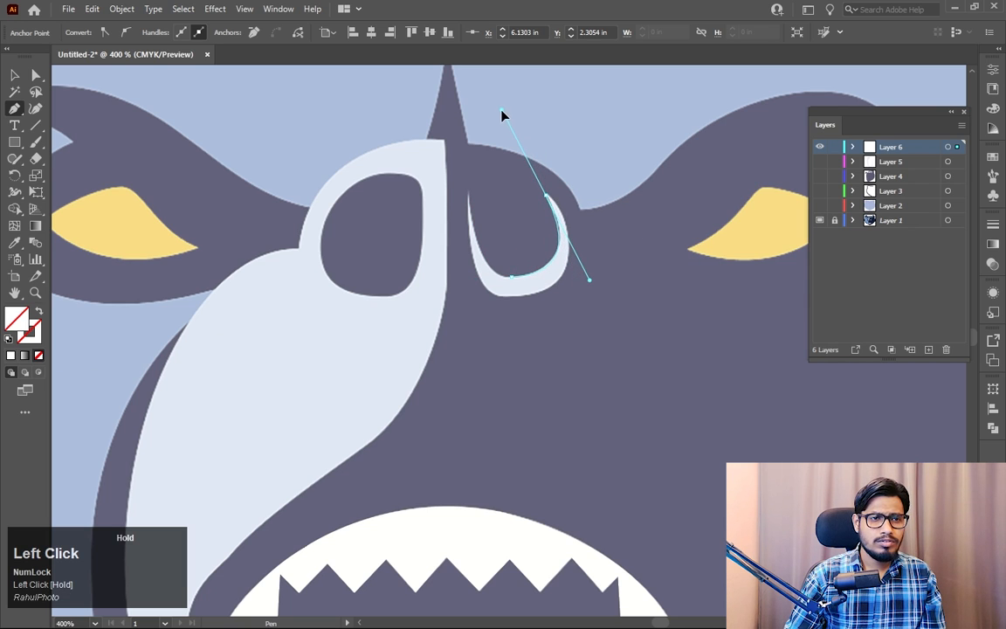
{"action": "left_click", "coordinate": [545, 194], "text": "alt"}
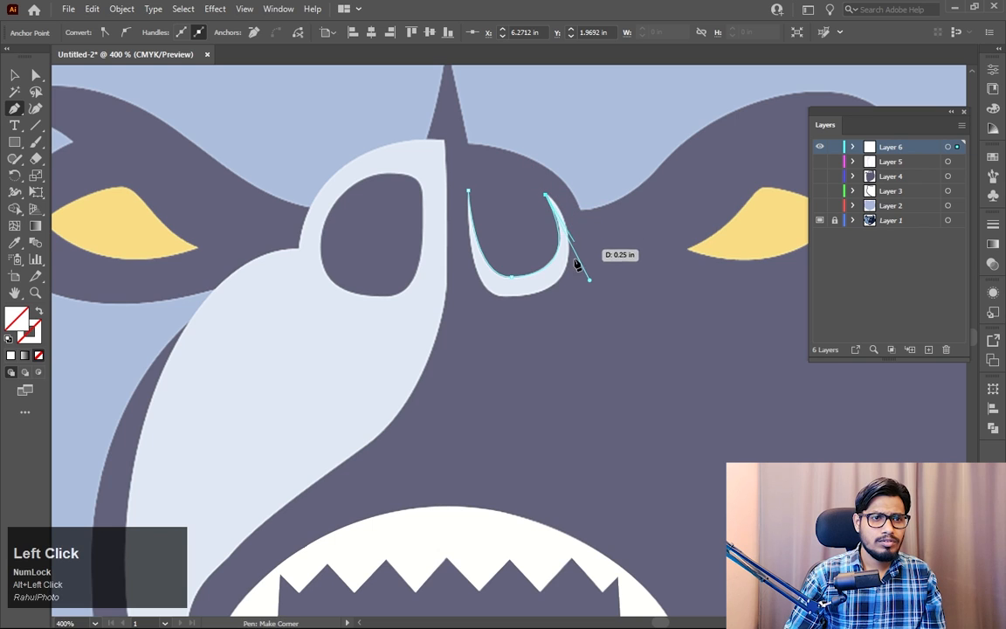
Step: Curve the nostril highlight's path down its outer edge and along the bottom, then close it at the upper left tip
{"action": "left_click_drag", "start_coordinate": [576, 264], "coordinate": [566, 278]}
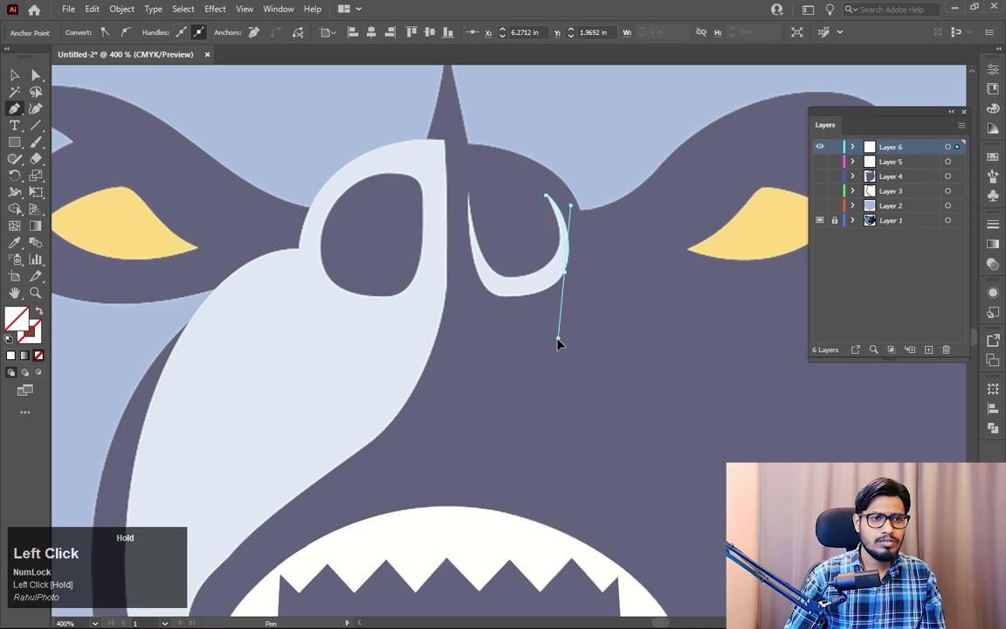
{"action": "left_click_drag", "start_coordinate": [553, 345], "coordinate": [430, 281]}
{"action": "left_click", "coordinate": [489, 294], "text": "ctrl"}
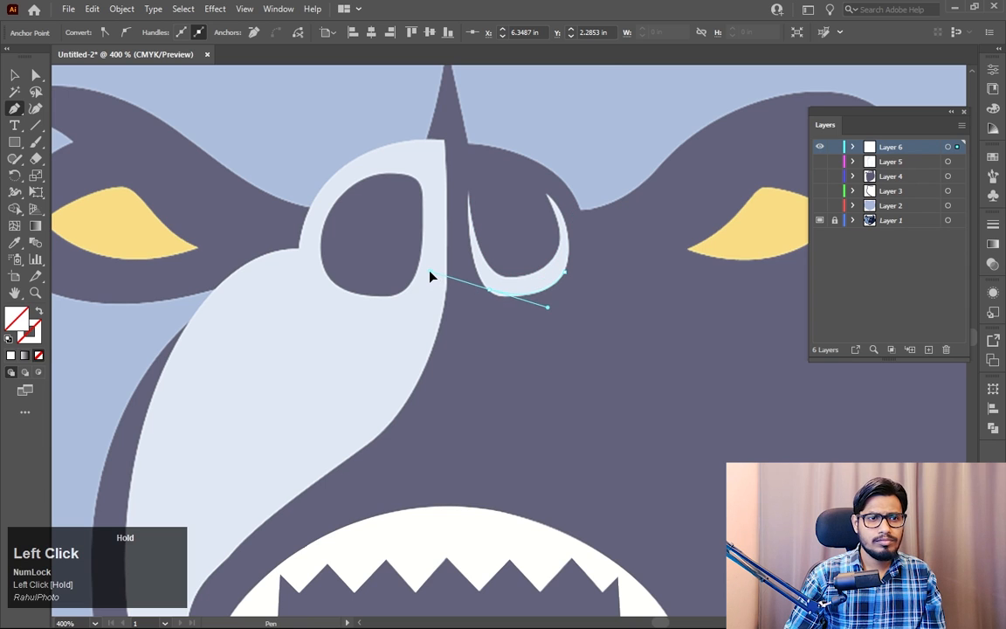
{"action": "left_click", "coordinate": [489, 295], "text": "alt"}
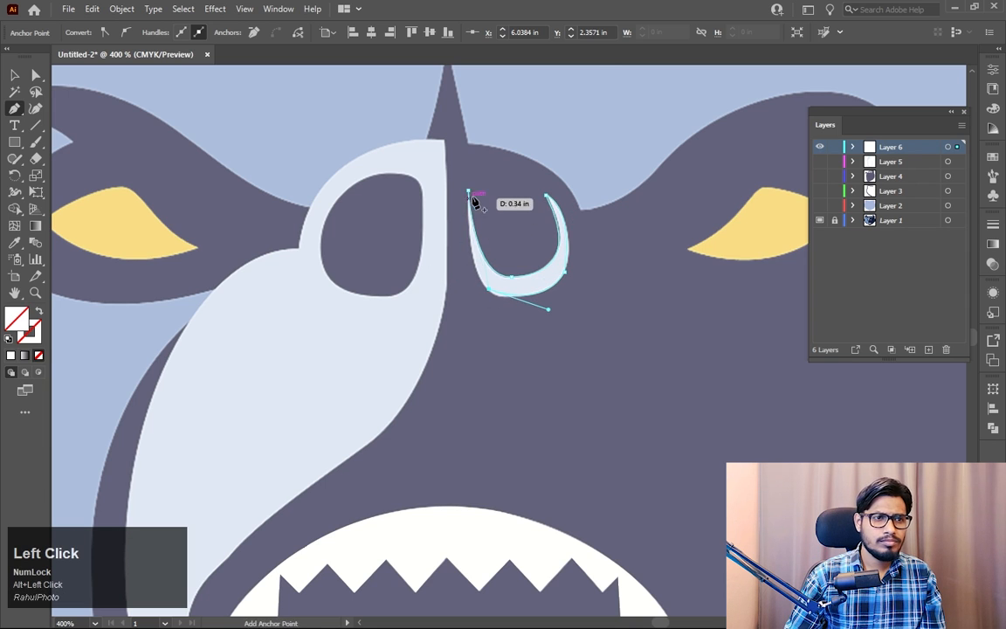
{"action": "left_click_drag", "start_coordinate": [468, 190], "coordinate": [490, 119]}
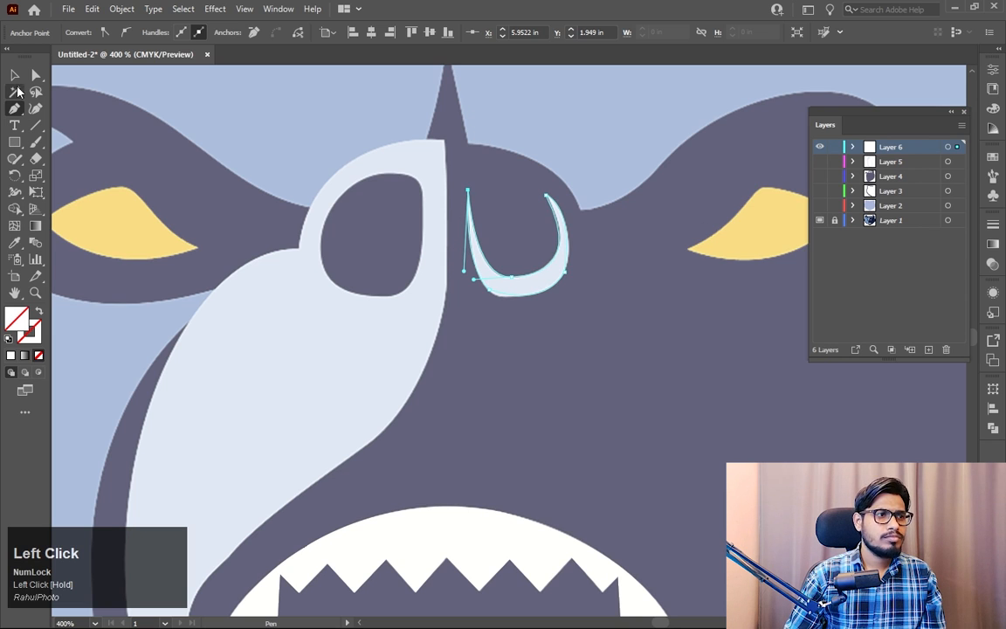
Step: Fill the nostril highlight with the pale blue sampled from the reference and deselect it
{"action": "key", "text": "i"}
{"action": "left_click", "coordinate": [535, 290]}
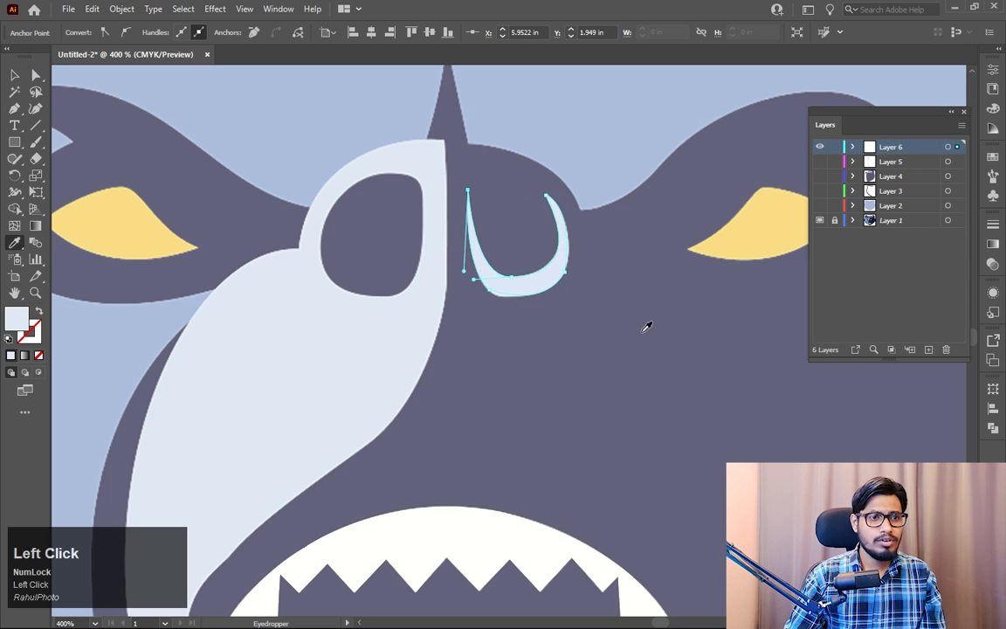
{"action": "left_click", "coordinate": [20, 78]}
{"action": "left_click", "coordinate": [786, 349]}
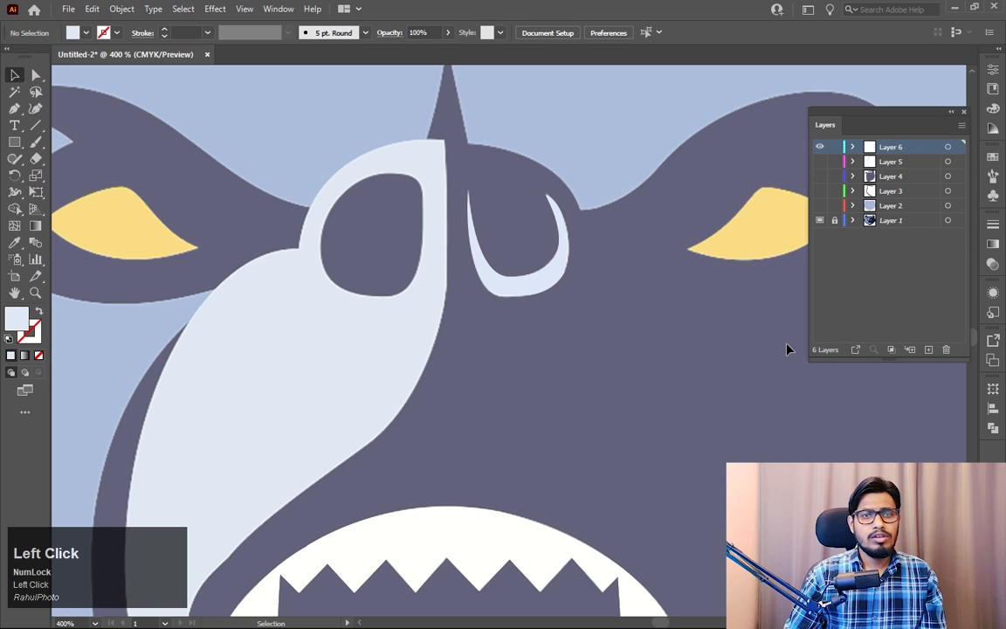
Step: Add a new layer and start an unfilled Pen path at the right eye's inner corner, curving up its inner edge to a corner point
{"action": "left_click_drag", "start_coordinate": [711, 339], "coordinate": [497, 310]}
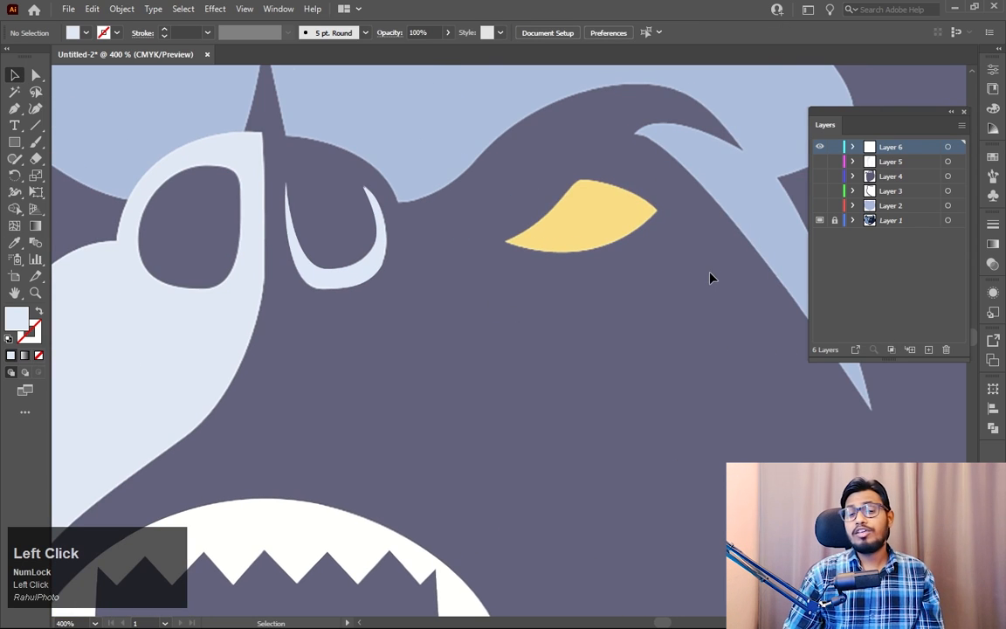
{"action": "left_click", "coordinate": [927, 349]}
{"action": "key", "text": "p"}
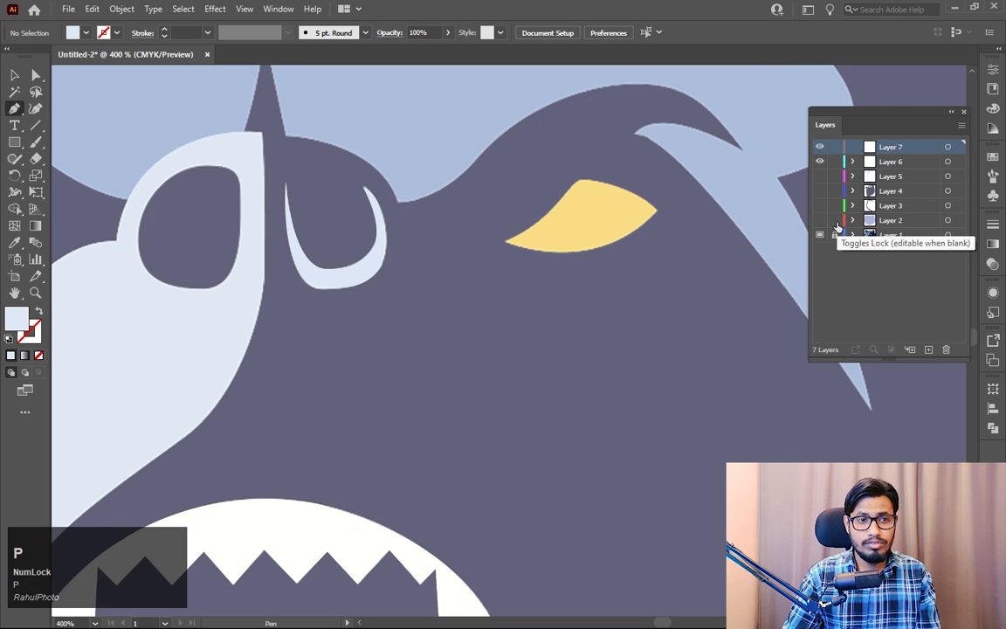
{"action": "key", "text": "ctrl+="}
{"action": "left_click_drag", "start_coordinate": [659, 232], "coordinate": [452, 438]}
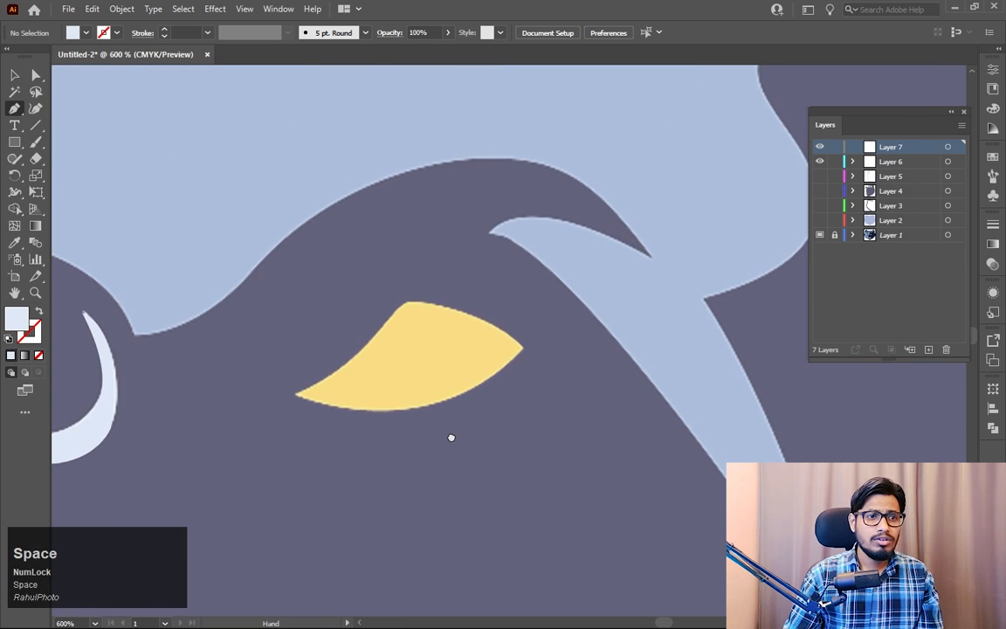
{"action": "left_click", "coordinate": [297, 398]}
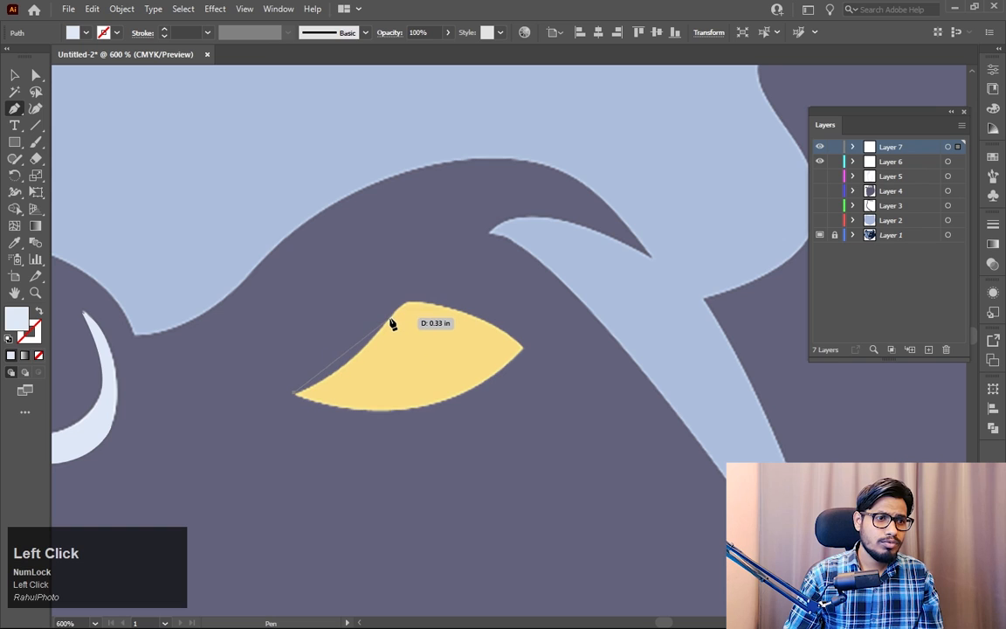
{"action": "left_click_drag", "start_coordinate": [426, 270], "coordinate": [426, 266]}
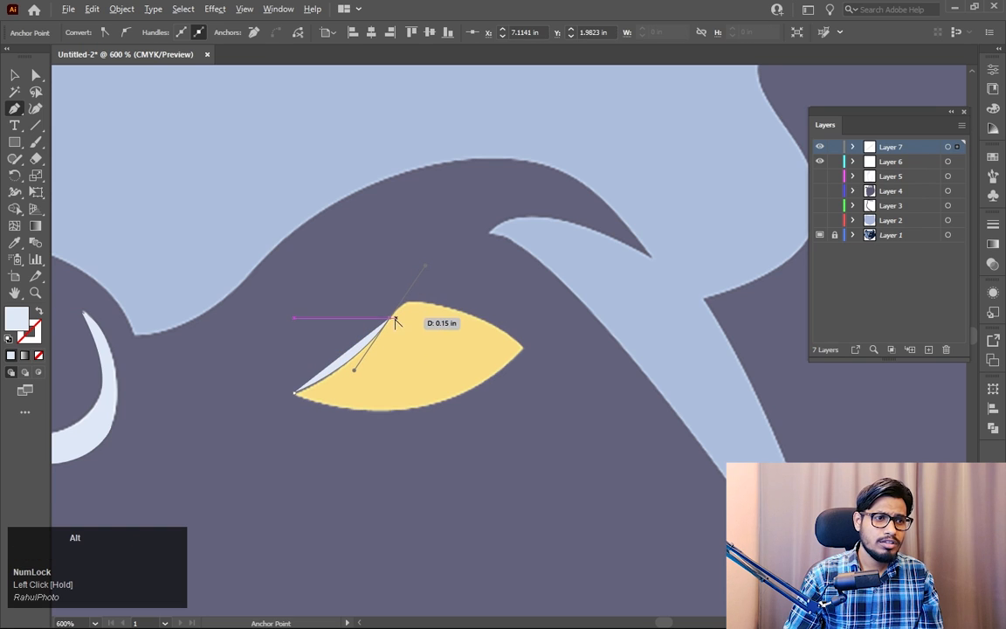
{"action": "left_click", "coordinate": [37, 355]}
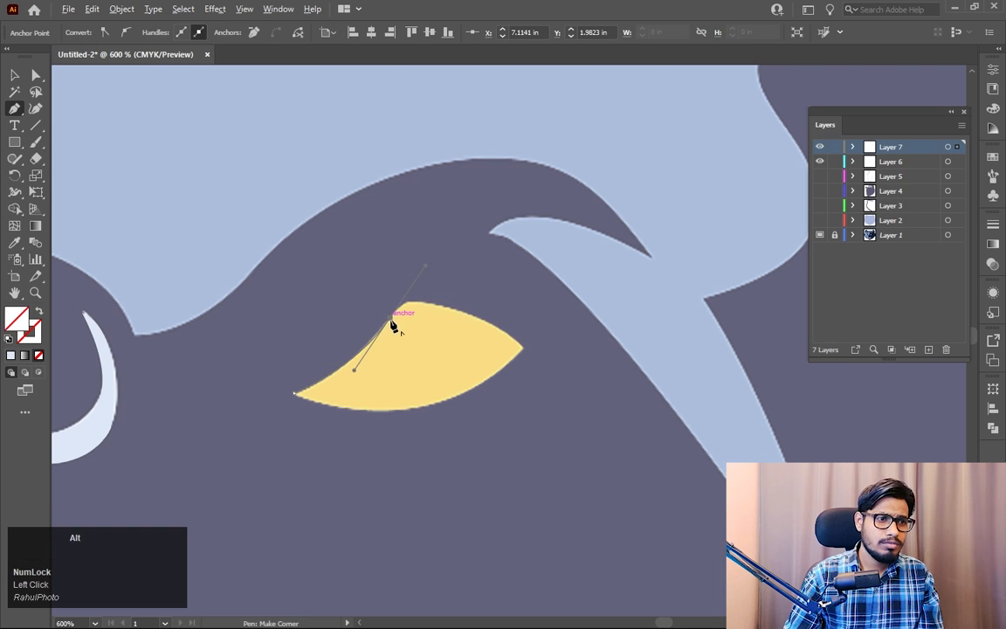
{"action": "left_click", "coordinate": [390, 316], "text": "alt"}
Step: Continue the path over the right eye's top to its outer corner and back along the lower edge, closing it at the inner corner
{"action": "left_click_drag", "start_coordinate": [435, 304], "coordinate": [473, 312]}
{"action": "left_click", "coordinate": [435, 303], "text": "alt"}
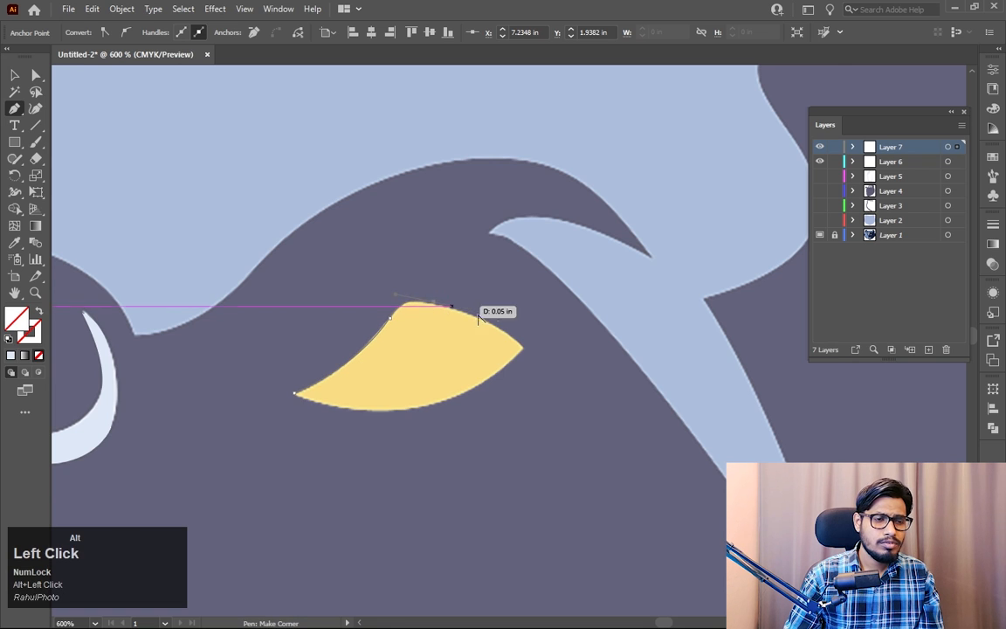
{"action": "mouse_move", "coordinate": [521, 348]}
{"action": "left_mouse_down"}
{"action": "mouse_move", "coordinate": [531, 368]}
{"action": "mouse_move", "coordinate": [523, 353]}
{"action": "left_mouse_up"}
{"action": "left_click", "coordinate": [522, 349], "text": "alt"}
{"action": "left_click_drag", "start_coordinate": [478, 395], "coordinate": [601, 344]}
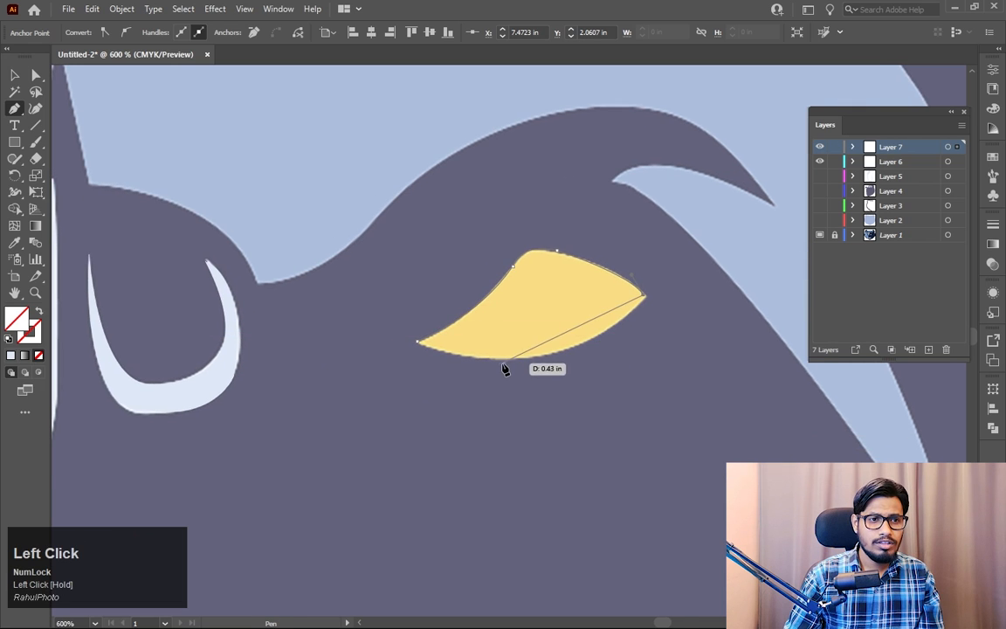
{"action": "left_click_drag", "start_coordinate": [511, 364], "coordinate": [473, 369]}
{"action": "left_click", "coordinate": [509, 358], "text": "alt"}
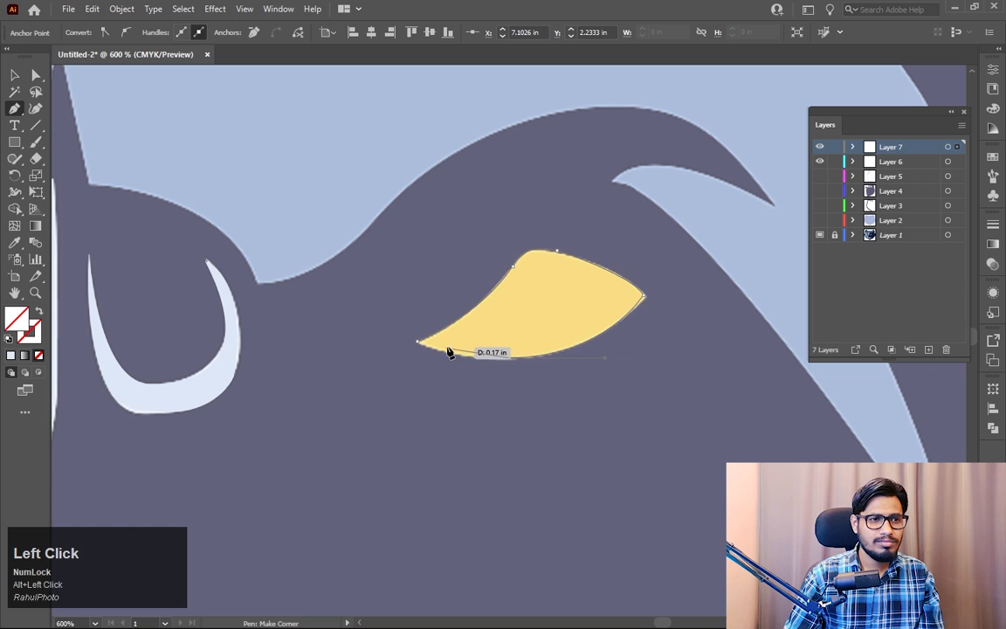
{"action": "left_click_drag", "start_coordinate": [418, 342], "coordinate": [398, 328]}
{"action": "left_click", "coordinate": [15, 81]}
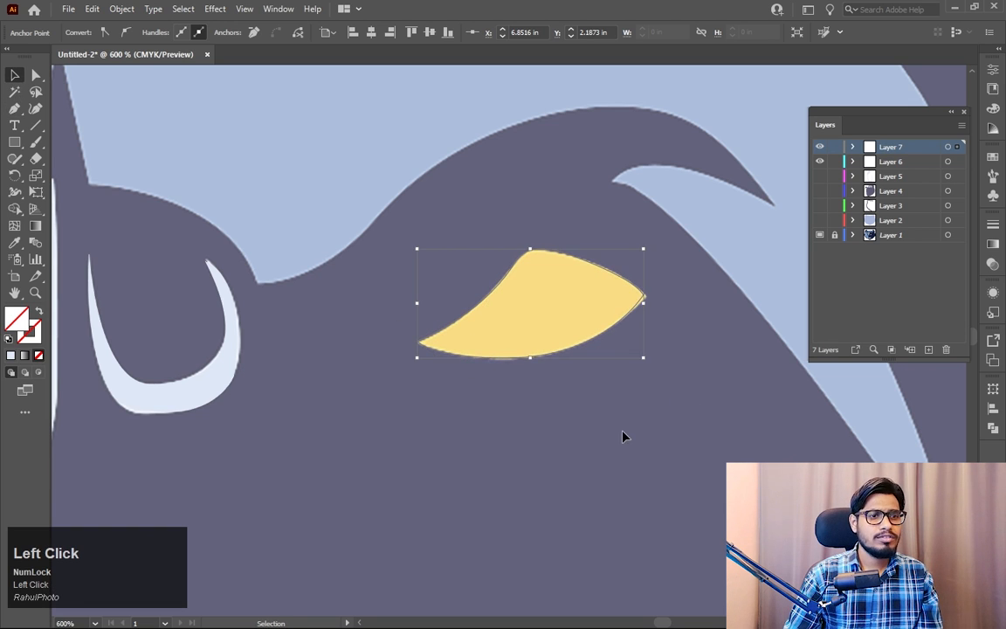
{"action": "left_click", "coordinate": [626, 436]}
Step: Fill the right eye shape with the yellow sampled from the reference eye
{"action": "key", "text": "ctrl+space"}
{"action": "left_click_drag", "start_coordinate": [681, 402], "coordinate": [422, 339]}
{"action": "left_click", "coordinate": [600, 382]}
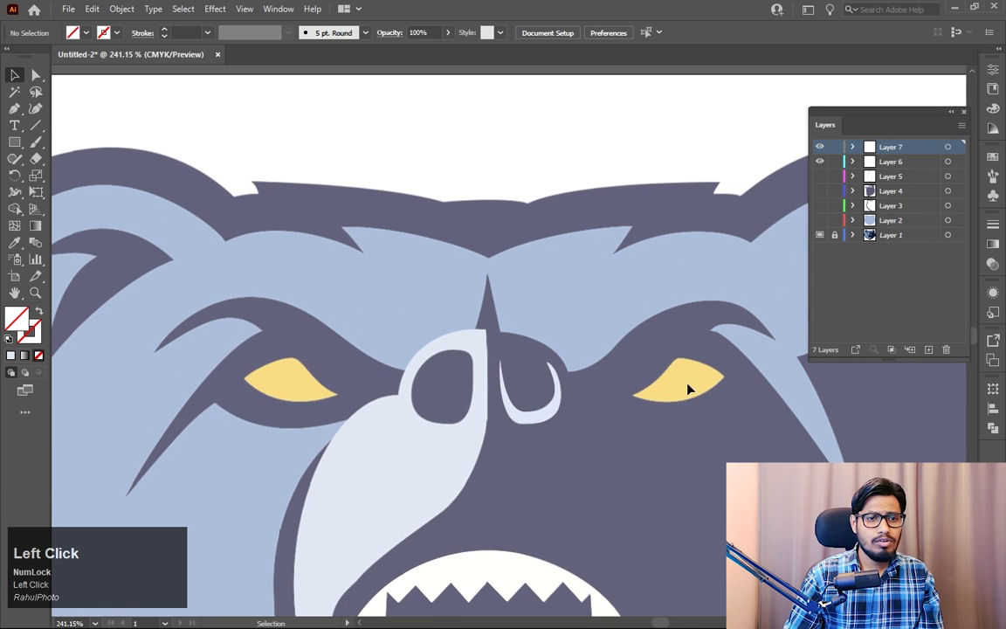
{"action": "left_click", "coordinate": [700, 386]}
{"action": "key", "text": "i"}
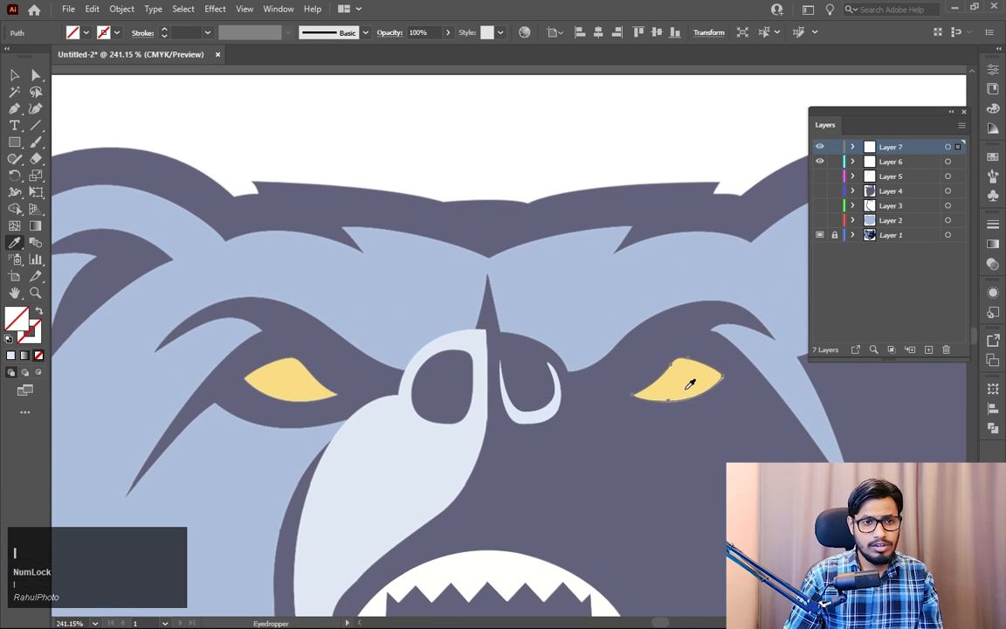
{"action": "left_click", "coordinate": [689, 383]}
{"action": "left_click", "coordinate": [15, 76]}
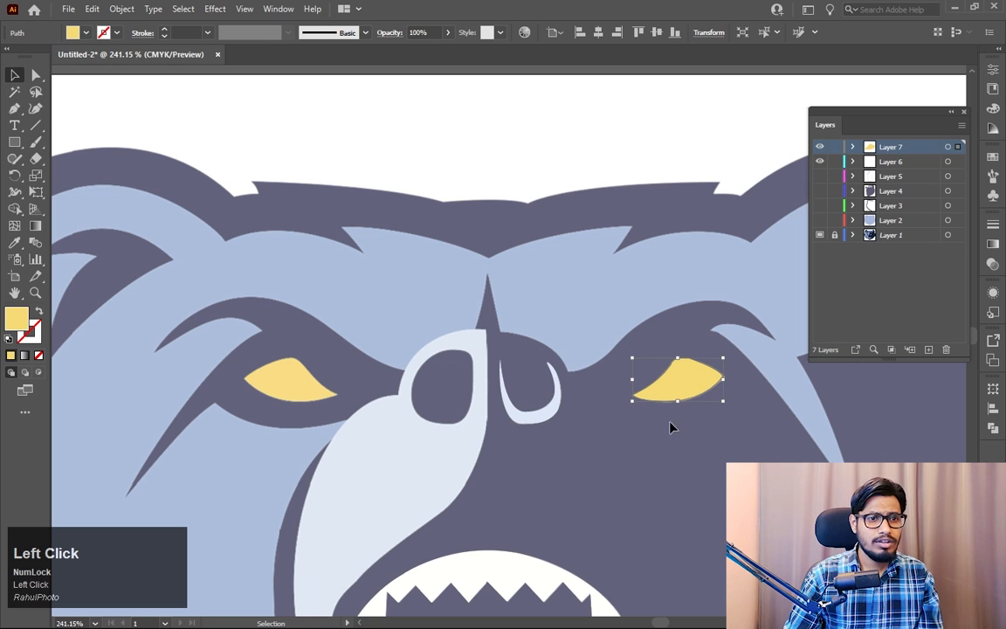
Step: Make a copy of the yellow right eye shape reflected across the vertical axis
{"action": "left_click_drag", "start_coordinate": [687, 387], "coordinate": [310, 375]}
{"action": "key", "text": "ctrl+z"}
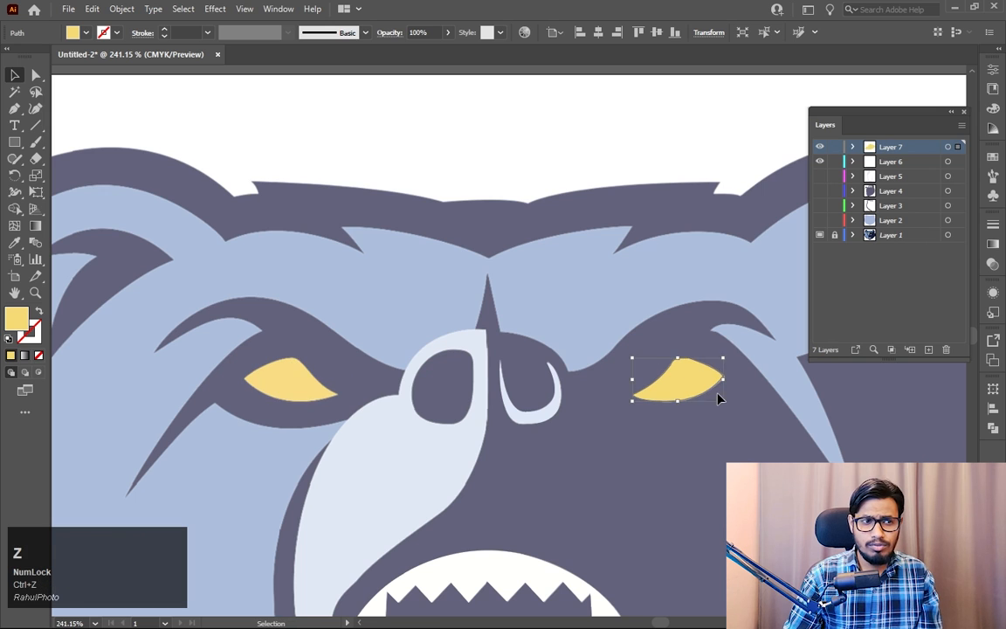
{"action": "right_click", "coordinate": [686, 378]}
{"action": "mouse_move", "coordinate": [786, 292]}
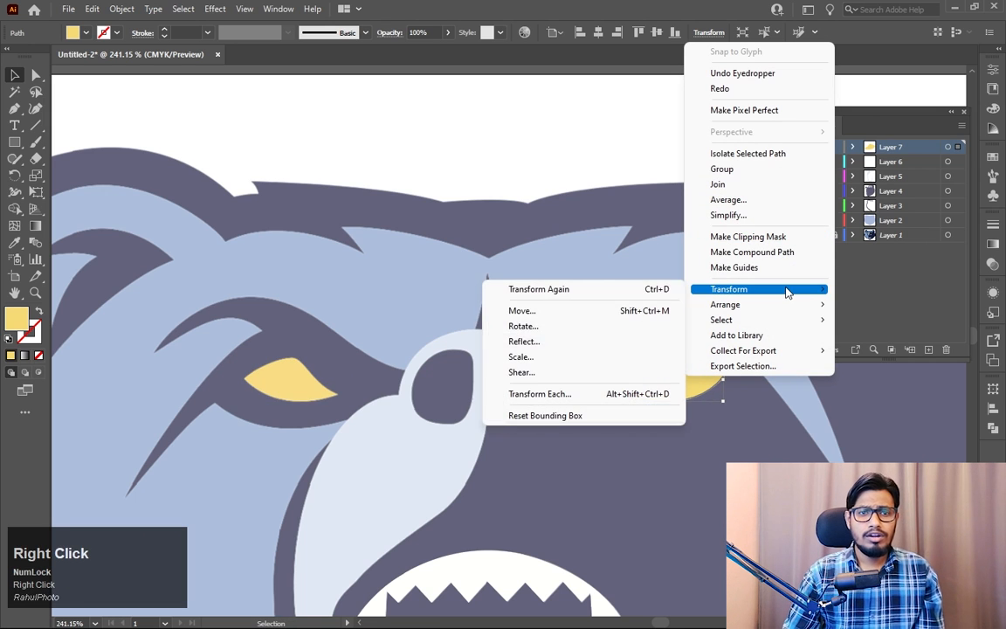
{"action": "left_click", "coordinate": [575, 349]}
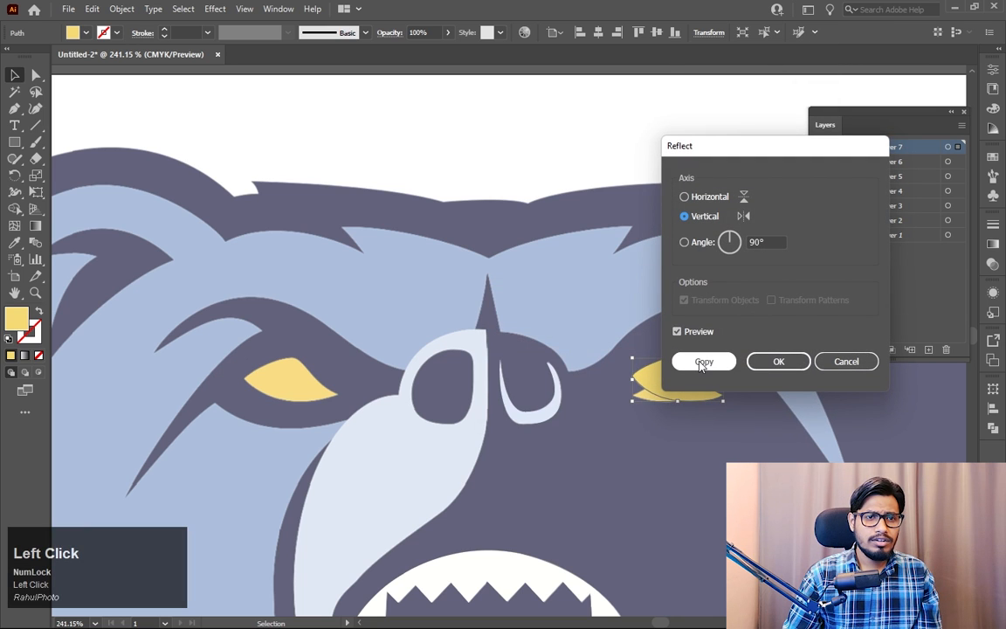
{"action": "left_click", "coordinate": [703, 361]}
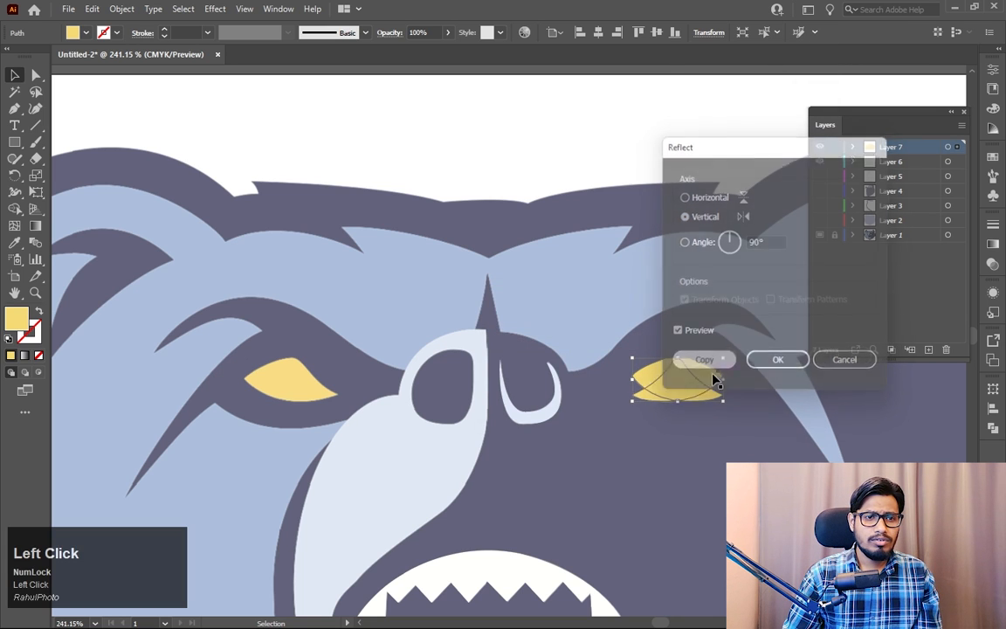
Step: Move the mirrored eye shape over the reference's left eye, aligning it at the inner corner
{"action": "left_click_drag", "start_coordinate": [673, 394], "coordinate": [543, 448]}
{"action": "key", "text": "z"}
{"action": "left_click", "coordinate": [15, 75]}
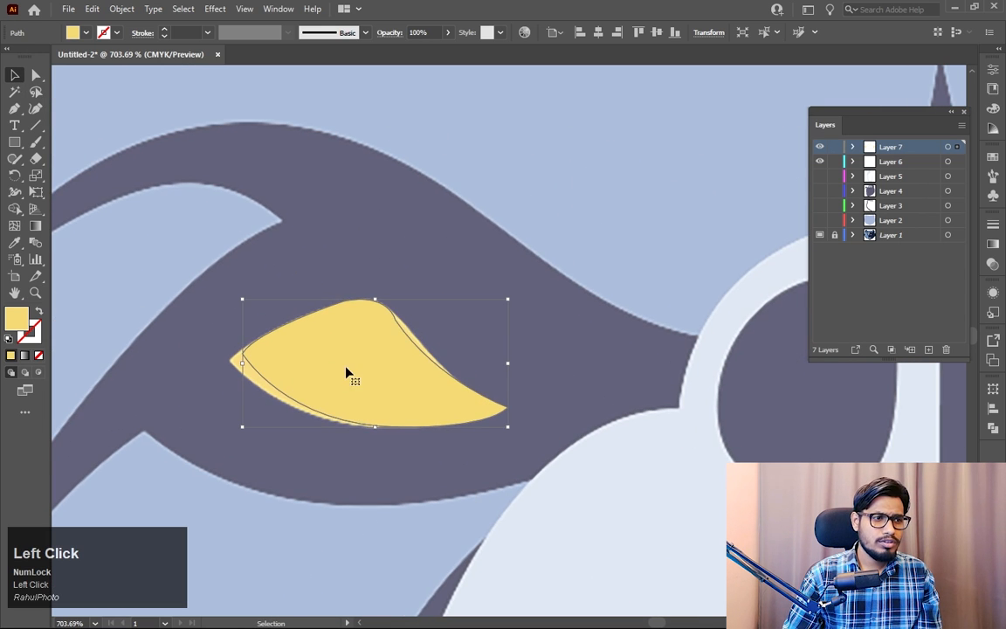
{"action": "mouse_move", "coordinate": [345, 374]}
{"action": "left_mouse_down"}
{"action": "mouse_move", "coordinate": [334, 377]}
{"action": "mouse_move", "coordinate": [343, 371]}
{"action": "left_mouse_up"}
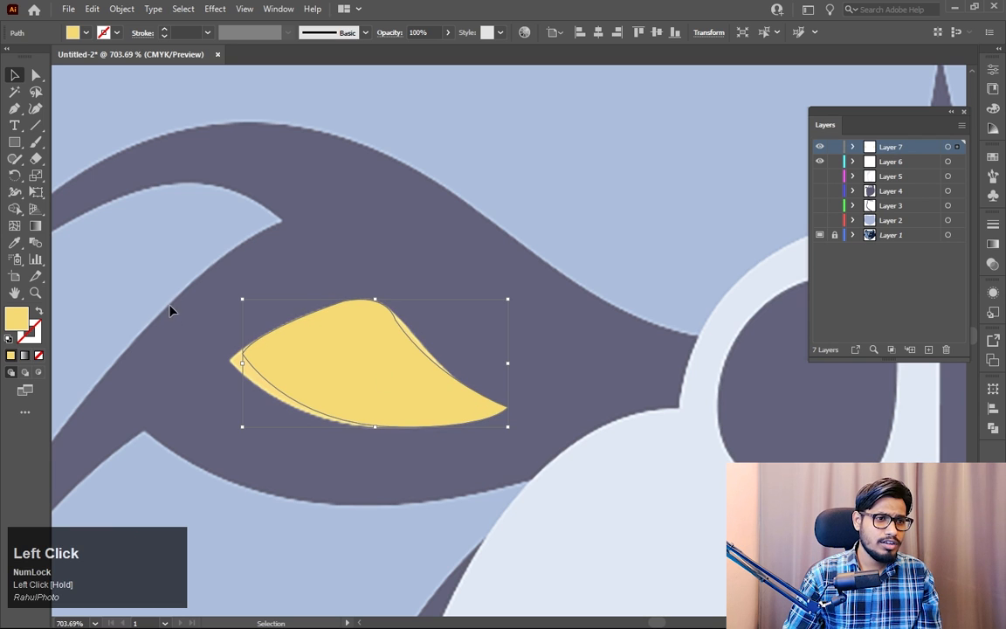
Step: Adjust the left eye shape's outer corner, lower curve and upper inner anchor with its handle to match the reference outline
{"action": "key", "text": "a"}
{"action": "left_click", "coordinate": [258, 378]}
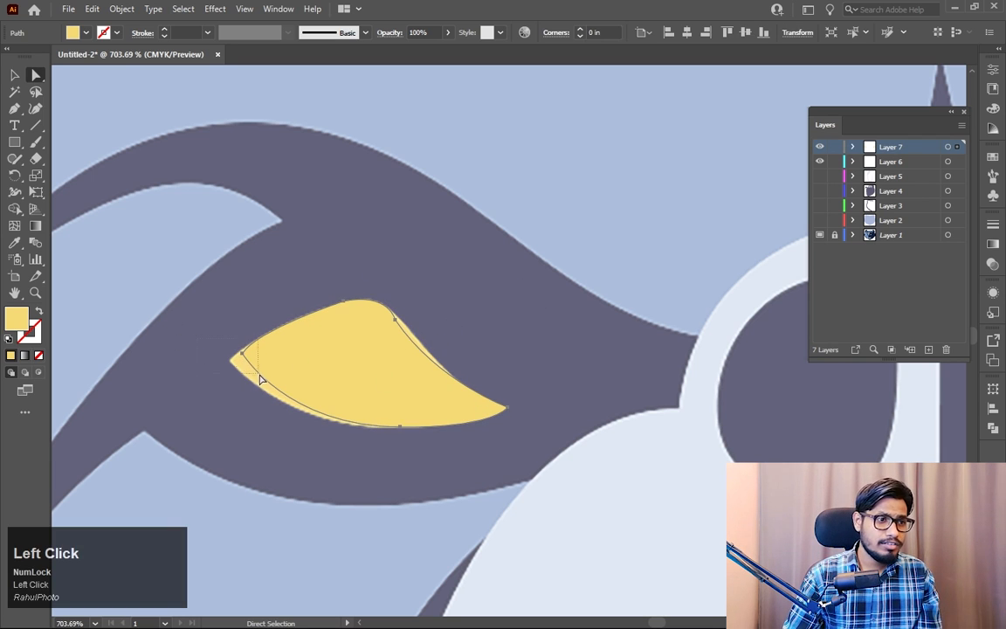
{"action": "left_click_drag", "start_coordinate": [243, 353], "coordinate": [231, 362]}
{"action": "left_click_drag", "start_coordinate": [285, 427], "coordinate": [283, 433]}
{"action": "left_click", "coordinate": [395, 319]}
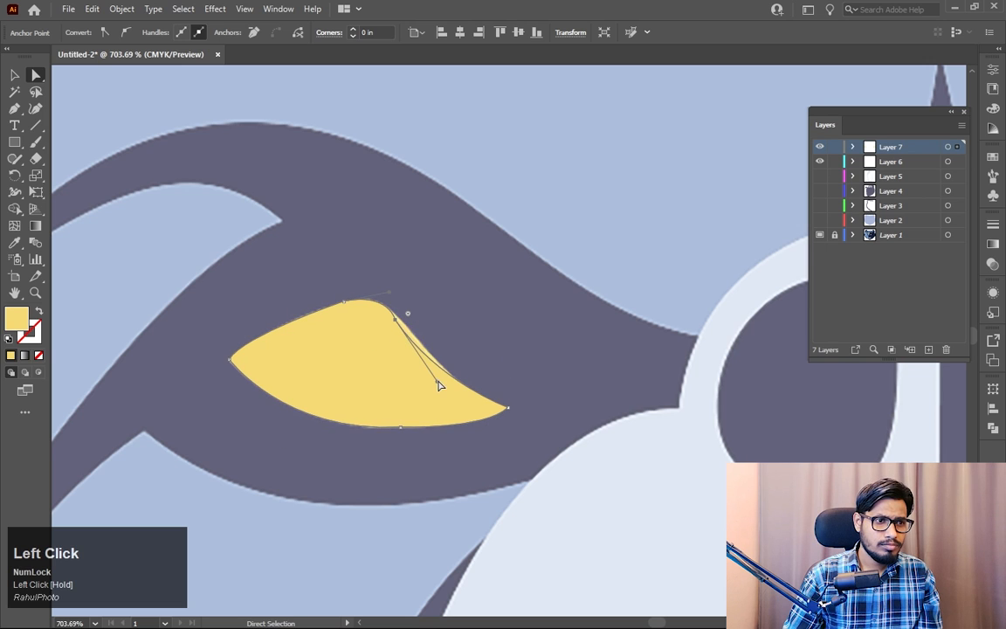
{"action": "left_click_drag", "start_coordinate": [438, 385], "coordinate": [453, 395]}
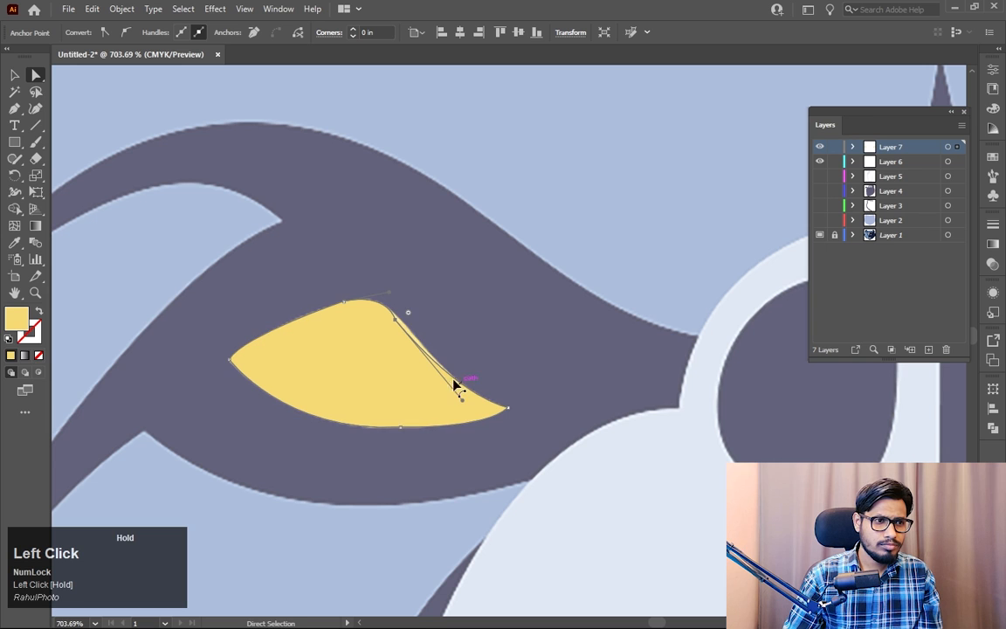
{"action": "left_click_drag", "start_coordinate": [392, 319], "coordinate": [401, 321]}
Step: Add a new layer above the eyes' layer
{"action": "key", "text": "z"}
{"action": "left_click_drag", "start_coordinate": [507, 306], "coordinate": [420, 261]}
{"action": "key", "text": "space"}
{"action": "left_click_drag", "start_coordinate": [645, 379], "coordinate": [613, 383]}
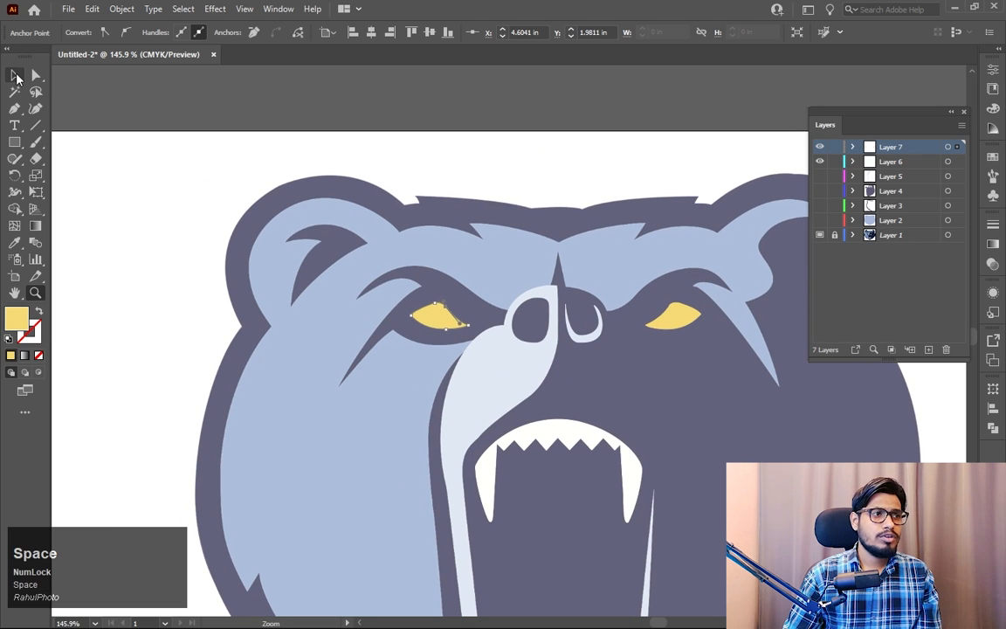
{"action": "left_click", "coordinate": [16, 76]}
{"action": "left_click", "coordinate": [928, 350]}
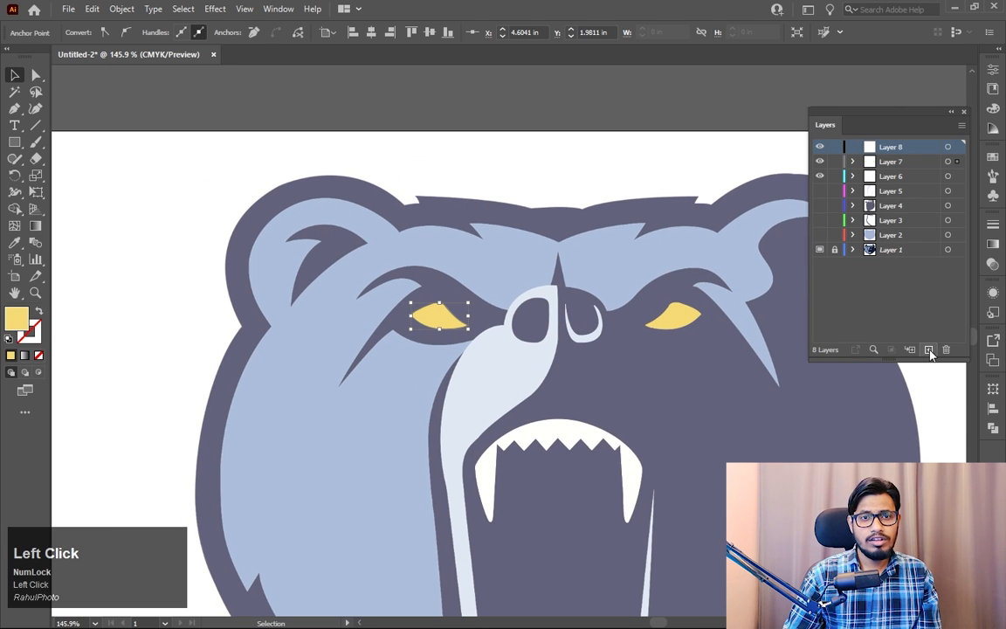
Step: Draw an unfilled Pen path from the lower tip of the left ear's dark inner mark to its right tip, then over the top to its left tip
{"action": "key", "text": "z"}
{"action": "left_click_drag", "start_coordinate": [289, 222], "coordinate": [428, 330]}
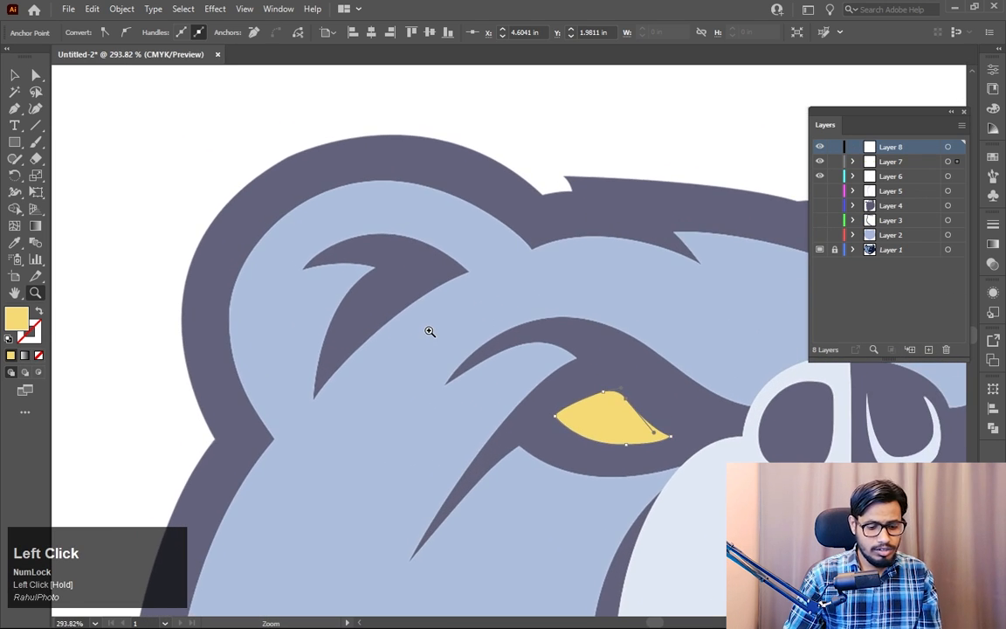
{"action": "key", "text": "p"}
{"action": "left_click", "coordinate": [35, 356]}
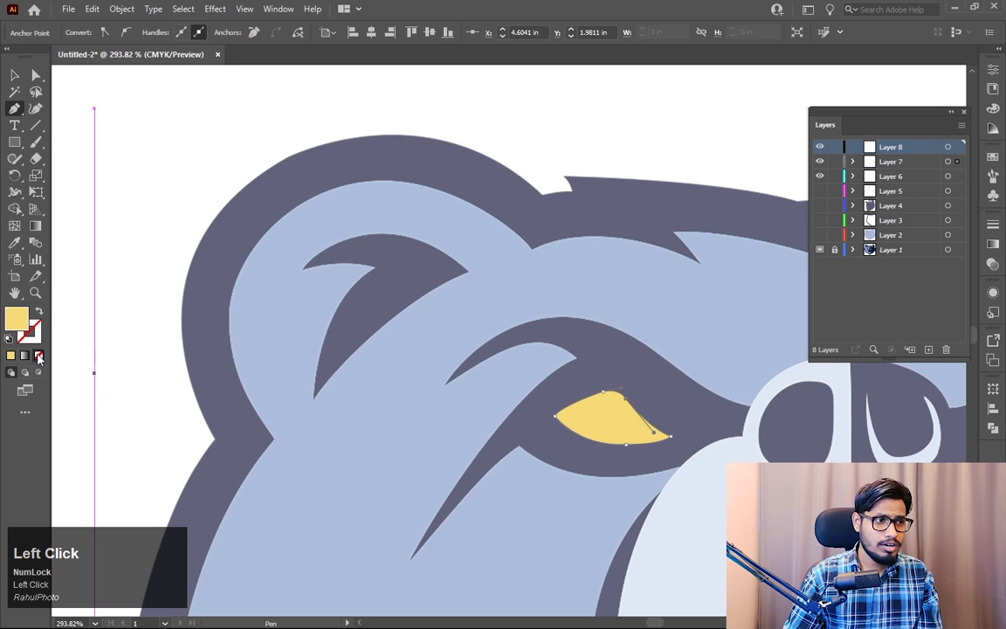
{"action": "left_click", "coordinate": [314, 397]}
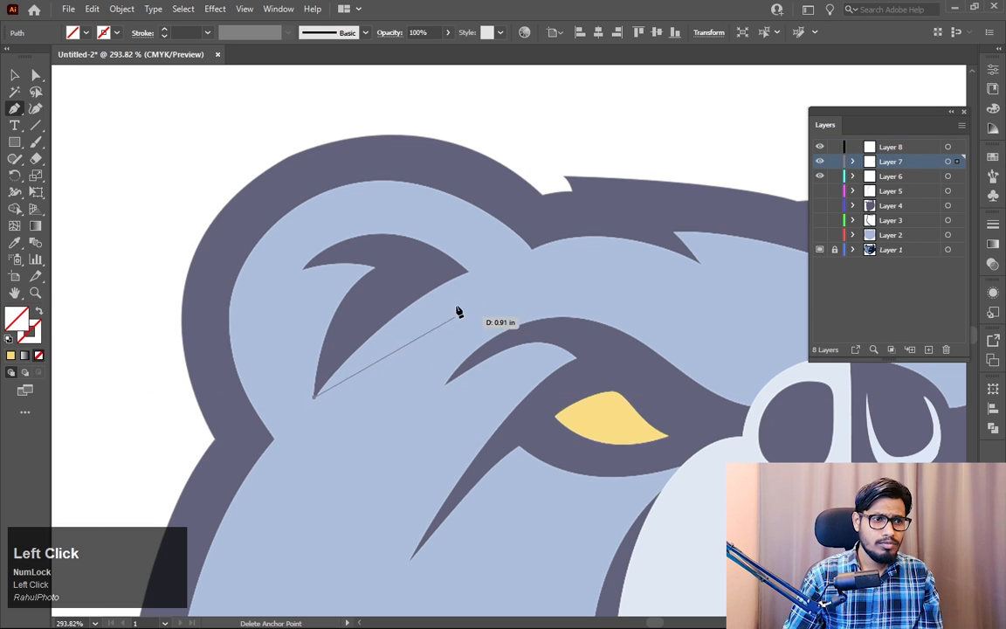
{"action": "mouse_move", "coordinate": [467, 272]}
{"action": "left_mouse_down"}
{"action": "mouse_move", "coordinate": [538, 253]}
{"action": "mouse_move", "coordinate": [483, 270]}
{"action": "left_mouse_up"}
{"action": "left_click", "coordinate": [467, 271], "text": "alt"}
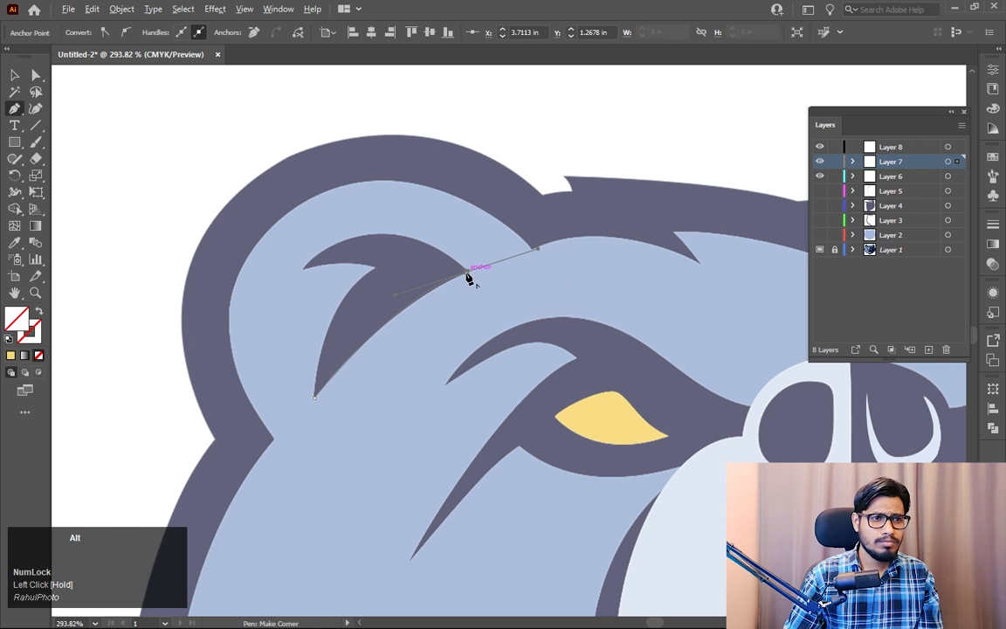
{"action": "left_click_drag", "start_coordinate": [304, 266], "coordinate": [209, 340]}
{"action": "left_click", "coordinate": [301, 268], "text": "alt"}
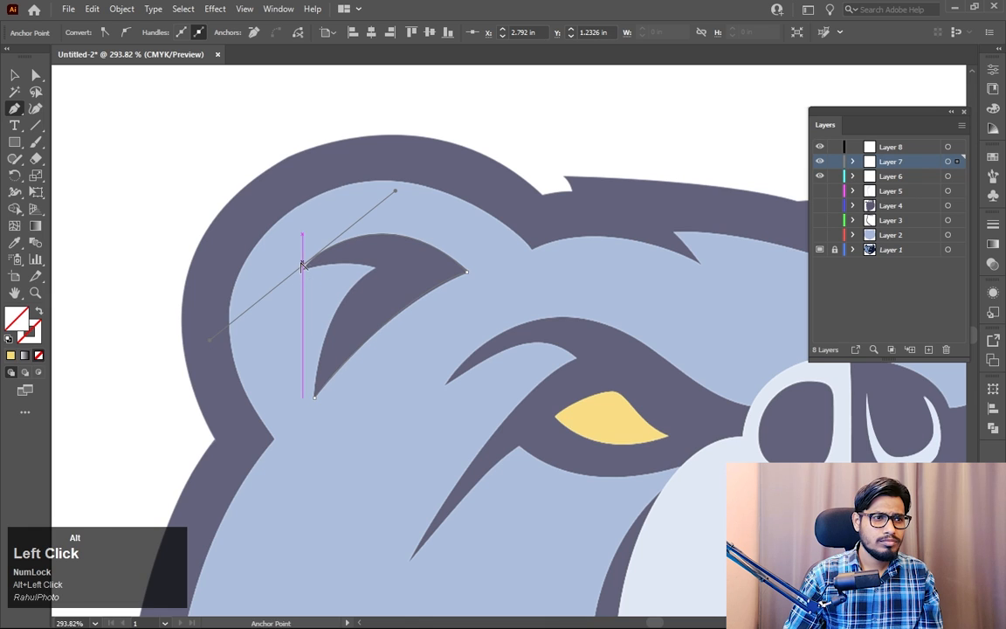
Step: Finish and close the left ear's inner mark through its inner corner back to the lower tip, then fill it with the reference's dark purple
{"action": "left_click_drag", "start_coordinate": [372, 267], "coordinate": [391, 277]}
{"action": "left_click", "coordinate": [373, 269], "text": "alt"}
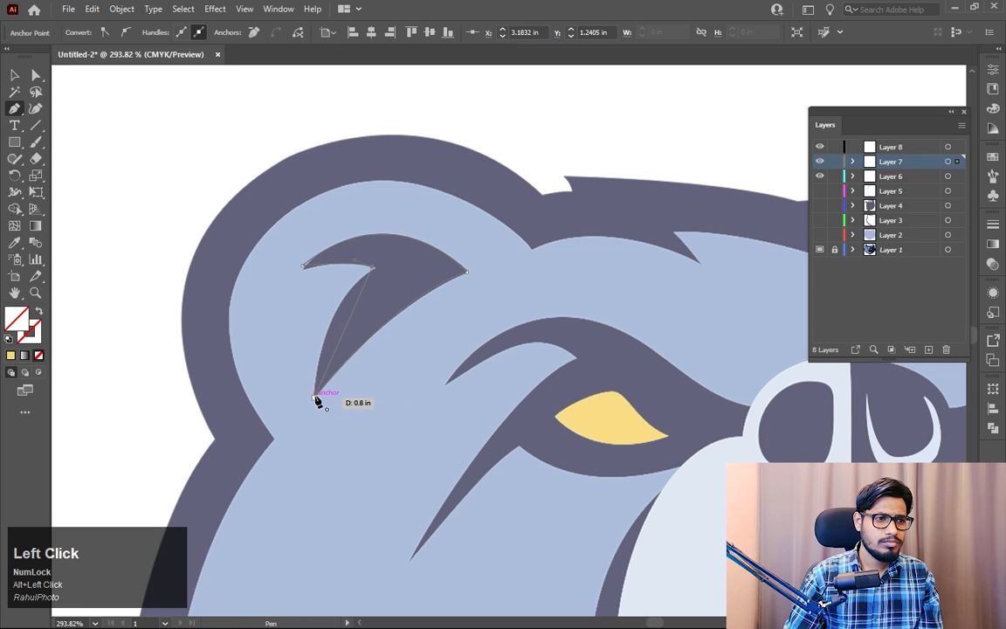
{"action": "left_click_drag", "start_coordinate": [318, 475], "coordinate": [314, 483]}
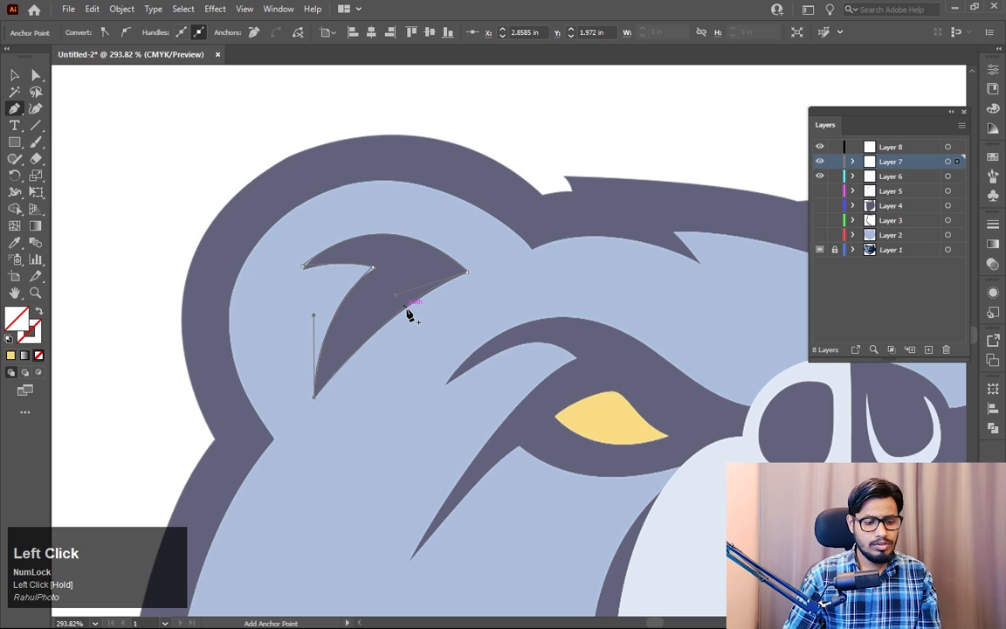
{"action": "key", "text": "i"}
{"action": "left_click", "coordinate": [401, 264]}
{"action": "left_click", "coordinate": [13, 76]}
{"action": "left_click", "coordinate": [150, 137]}
Step: Add a new layer above Layer 8 for the left nostril
{"action": "key", "text": "z"}
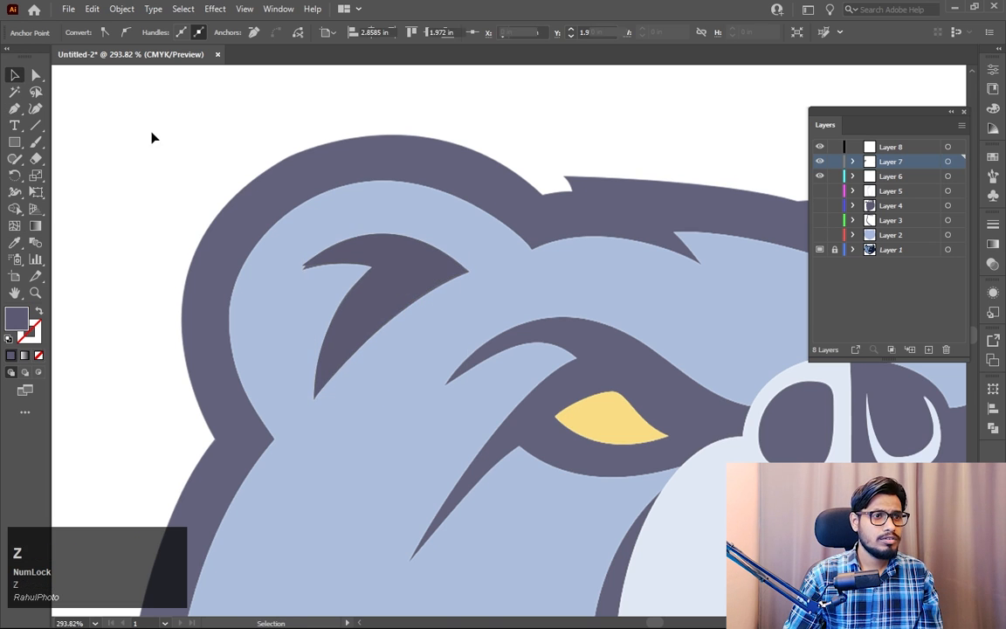
{"action": "left_click_drag", "start_coordinate": [448, 248], "coordinate": [185, 173]}
{"action": "left_click_drag", "start_coordinate": [692, 341], "coordinate": [619, 284]}
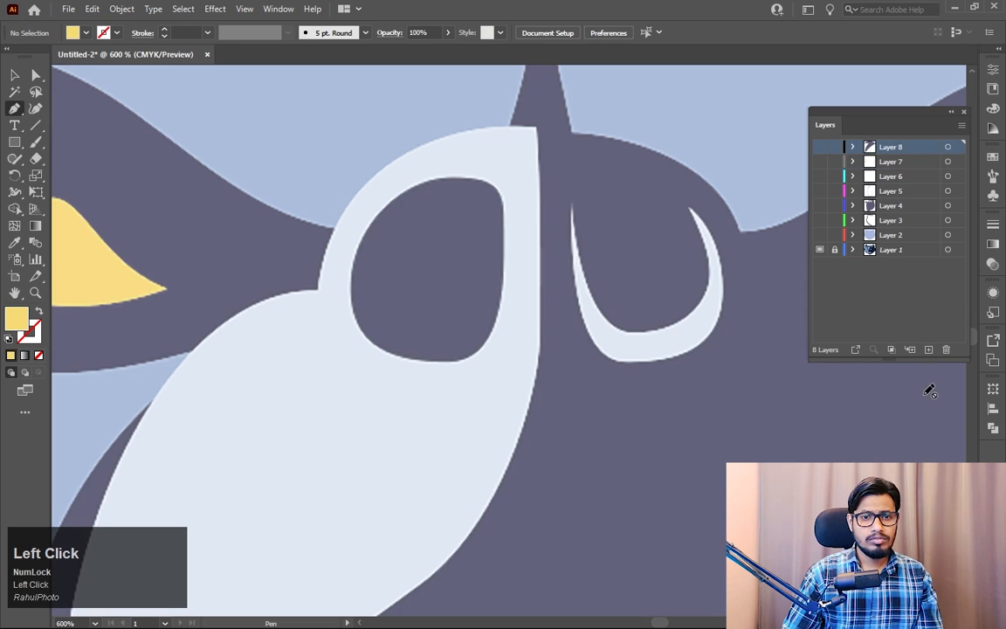
{"action": "left_click", "coordinate": [928, 351]}
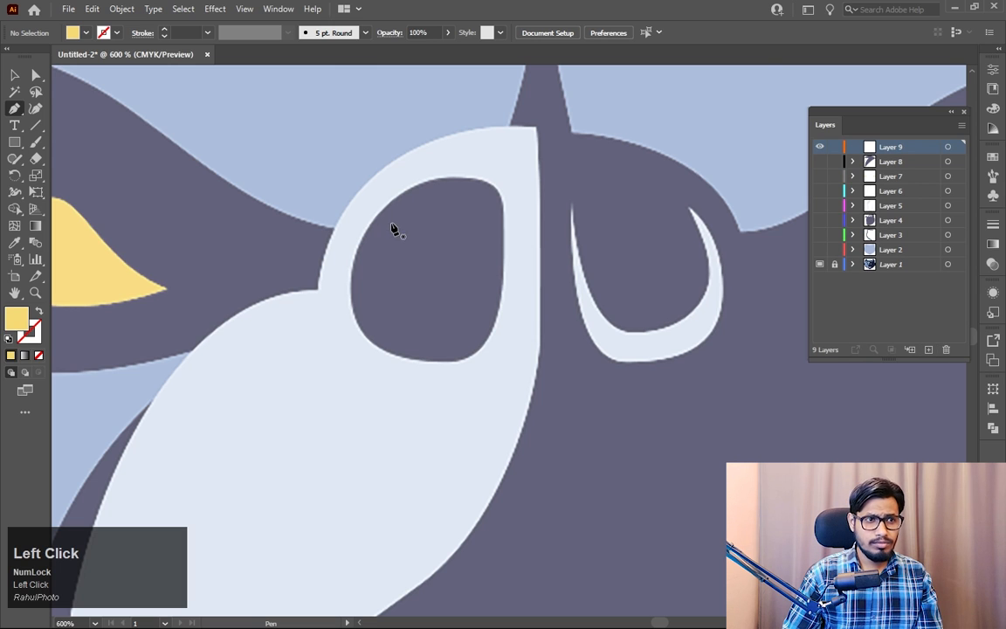
Step: Draw a closed, unfilled Pen path around the dark left nostril, following the reference outline
{"action": "left_click", "coordinate": [351, 309]}
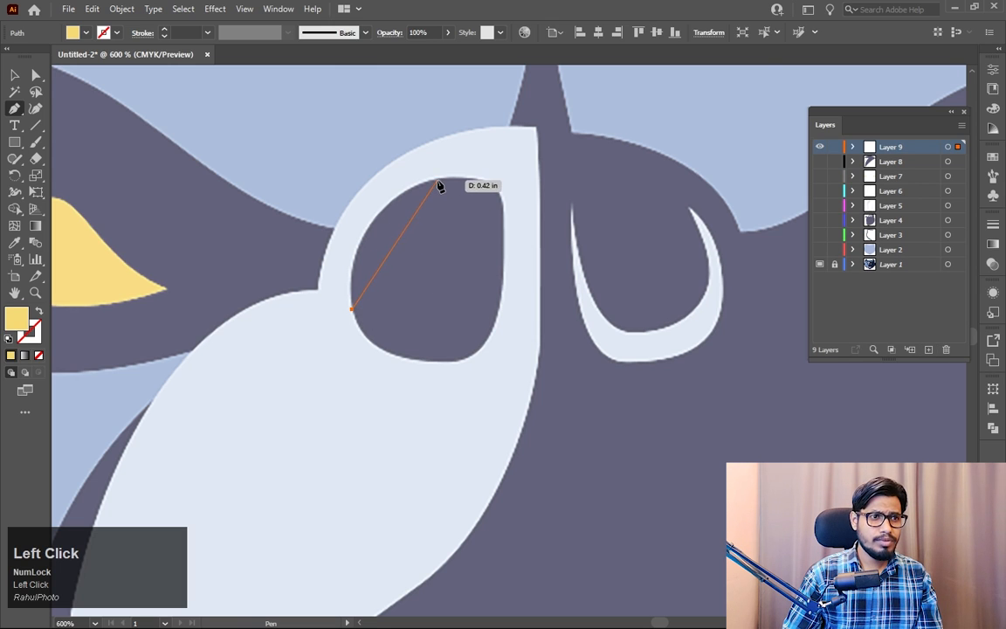
{"action": "left_click_drag", "start_coordinate": [530, 152], "coordinate": [543, 154]}
{"action": "left_click", "coordinate": [439, 183], "text": "alt"}
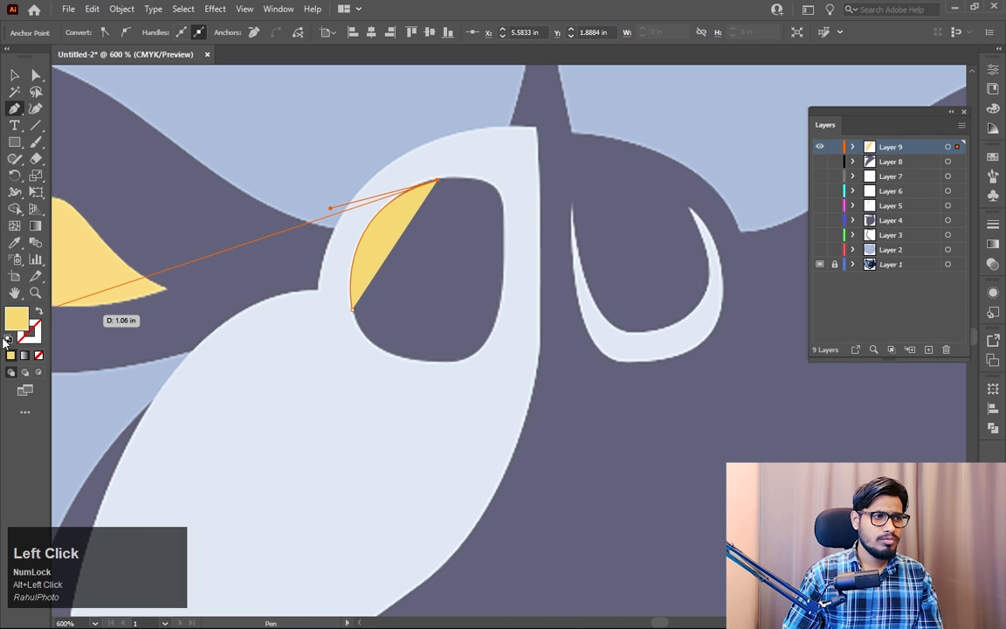
{"action": "left_click", "coordinate": [38, 355]}
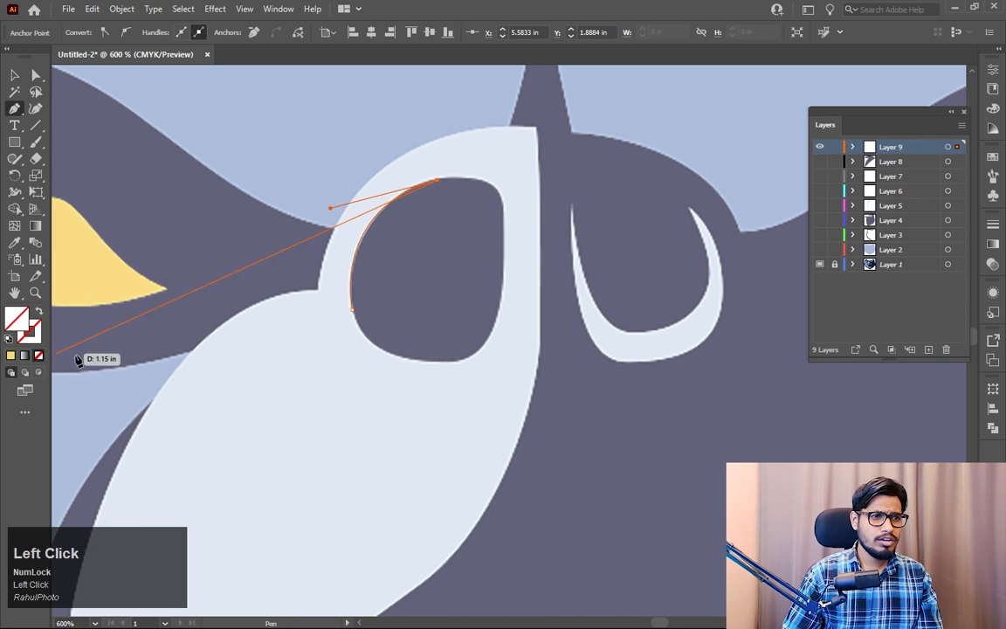
{"action": "left_click_drag", "start_coordinate": [503, 212], "coordinate": [501, 262]}
{"action": "left_click", "coordinate": [503, 210], "text": "alt"}
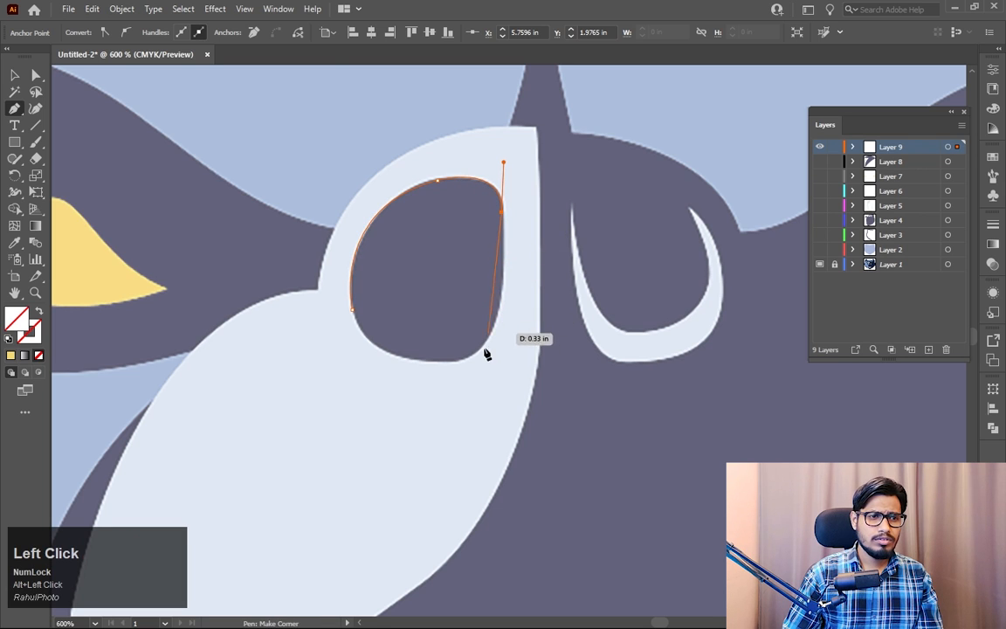
{"action": "left_click_drag", "start_coordinate": [468, 357], "coordinate": [418, 367]}
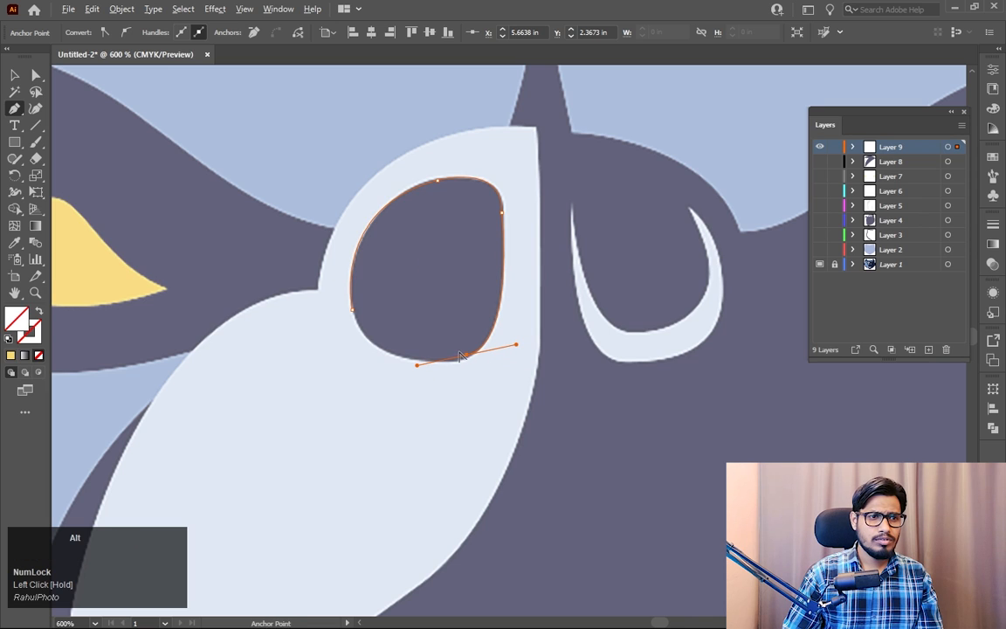
{"action": "left_click", "coordinate": [467, 354], "text": "alt"}
{"action": "left_click_drag", "start_coordinate": [353, 311], "coordinate": [328, 247]}
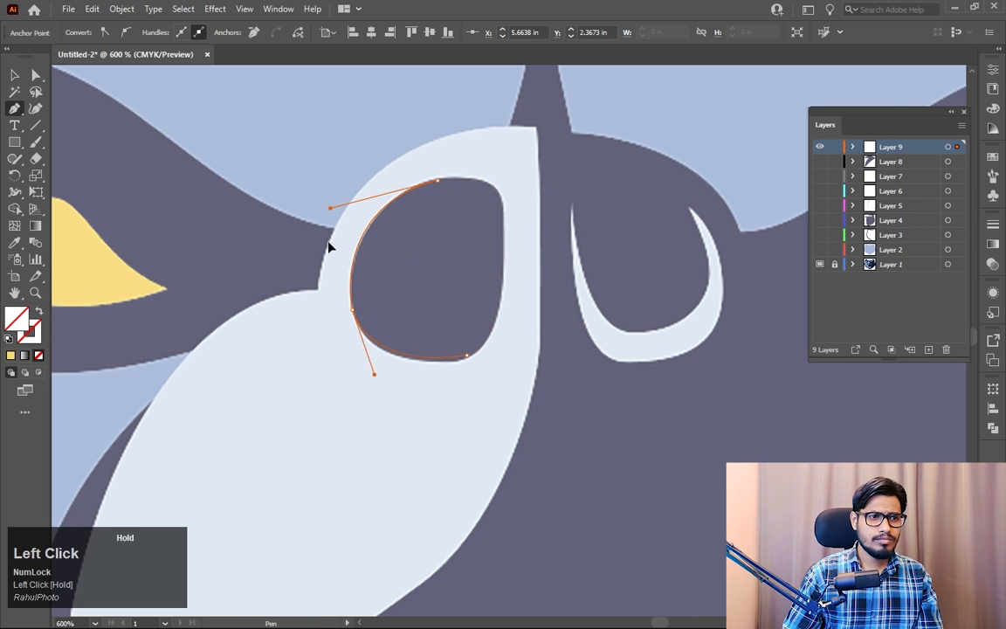
Step: Fill the nostril shape with the dark purple sampled from the reference
{"action": "key", "text": "i"}
{"action": "left_click", "coordinate": [449, 289]}
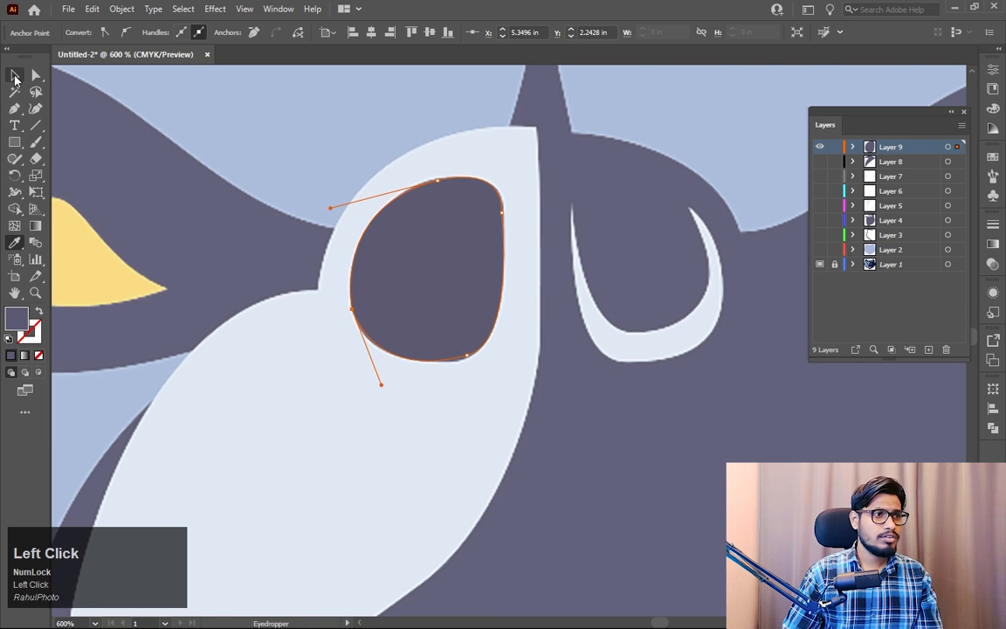
{"action": "left_click", "coordinate": [15, 76]}
Step: Deselect the nostril and examine the whole bear logo for parts that still need tracing
{"action": "key", "text": "z"}
{"action": "left_click_drag", "start_coordinate": [524, 275], "coordinate": [131, 158]}
{"action": "key", "text": "space"}
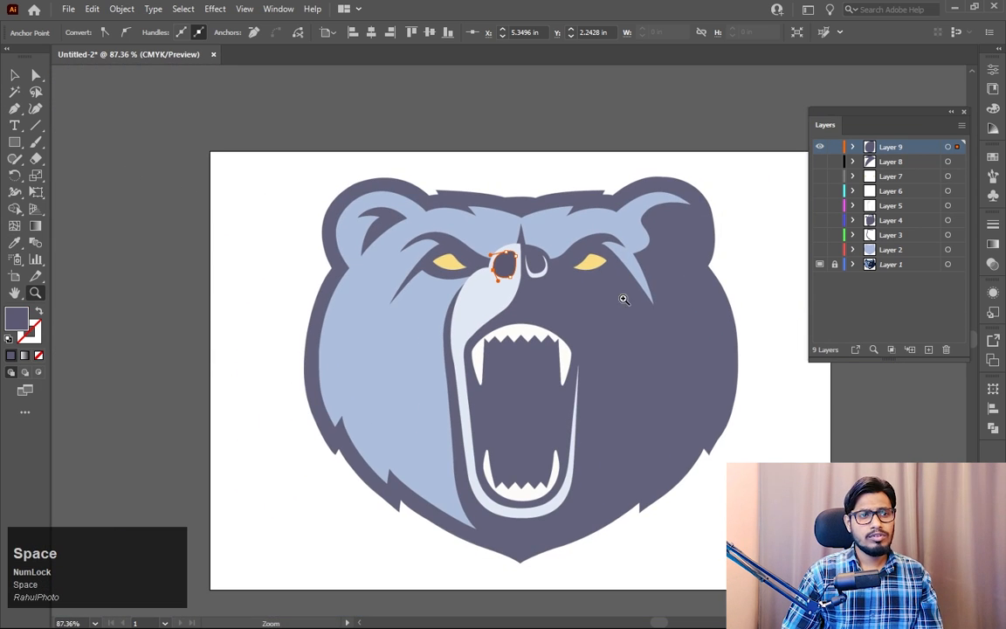
{"action": "left_click_drag", "start_coordinate": [621, 296], "coordinate": [672, 331]}
{"action": "key", "text": "ctrl+0"}
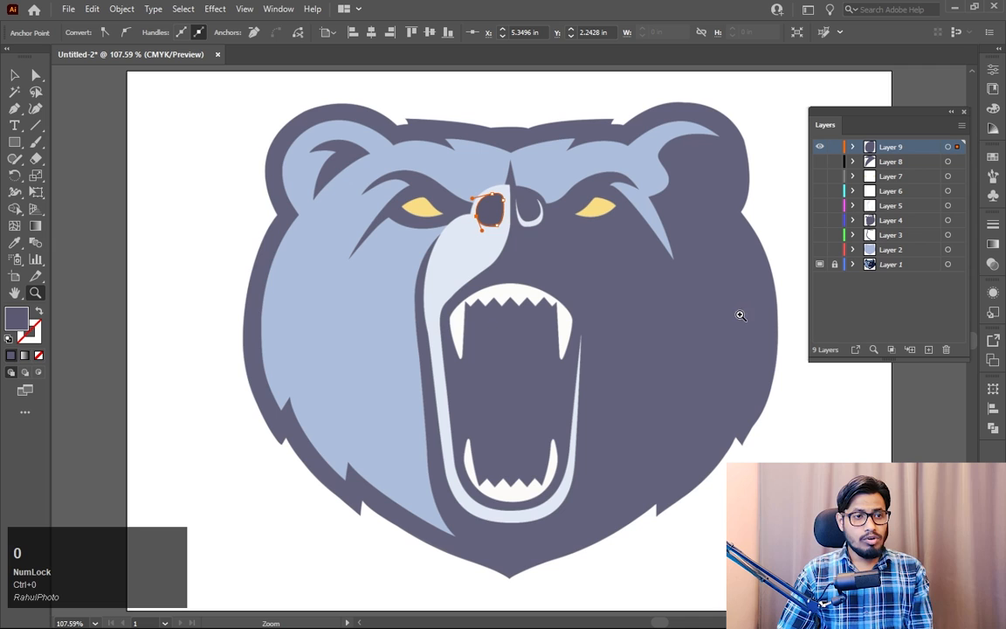
{"action": "left_click", "coordinate": [15, 76]}
{"action": "key", "text": "space"}
{"action": "left_click_drag", "start_coordinate": [712, 415], "coordinate": [611, 405]}
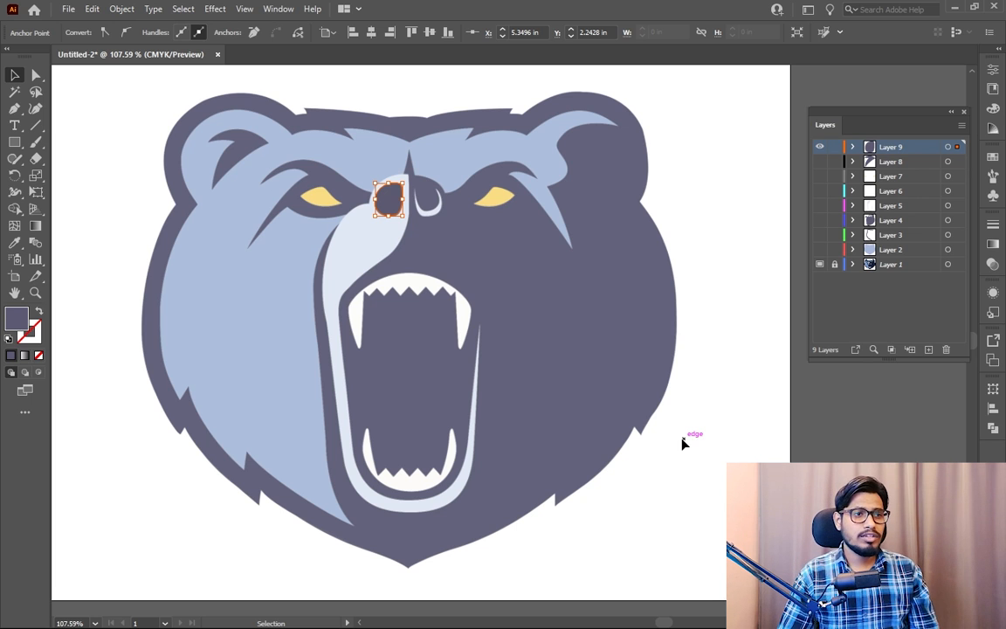
{"action": "left_click", "coordinate": [683, 444]}
{"action": "key", "text": "space"}
{"action": "left_click_drag", "start_coordinate": [677, 406], "coordinate": [615, 401]}
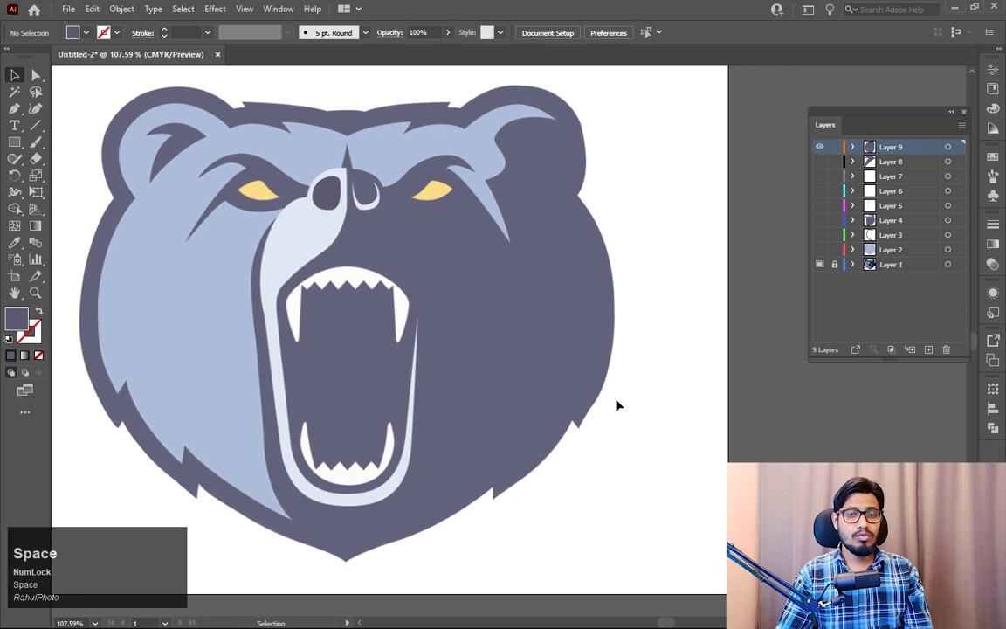
{"action": "left_click_drag", "start_coordinate": [669, 355], "coordinate": [661, 362]}
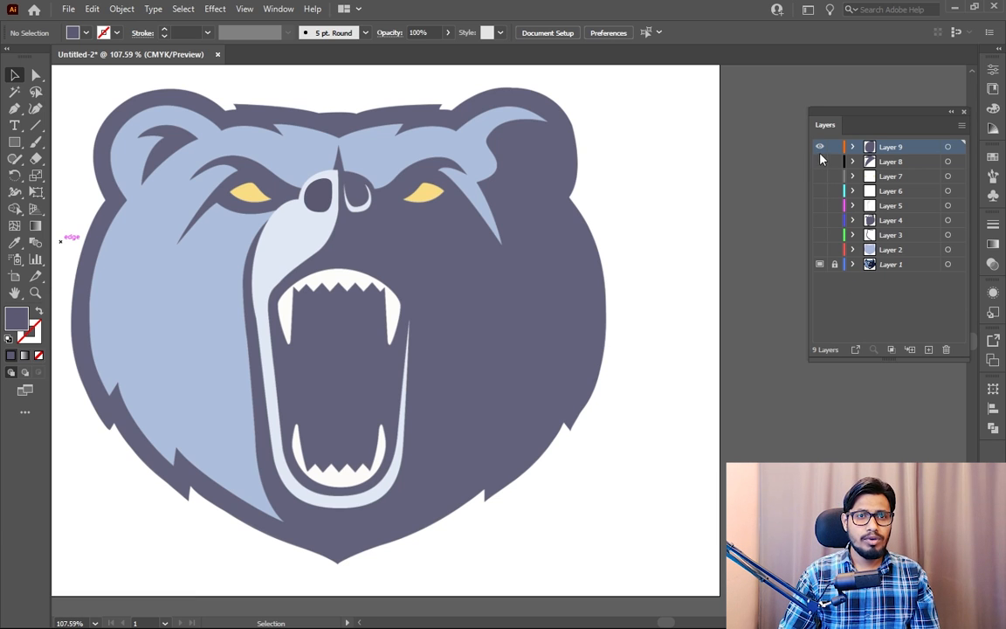
Step: Turn the Layer 1 template into an ordinary unlocked layer so the reference image shows at full strength
{"action": "left_click", "coordinate": [834, 265]}
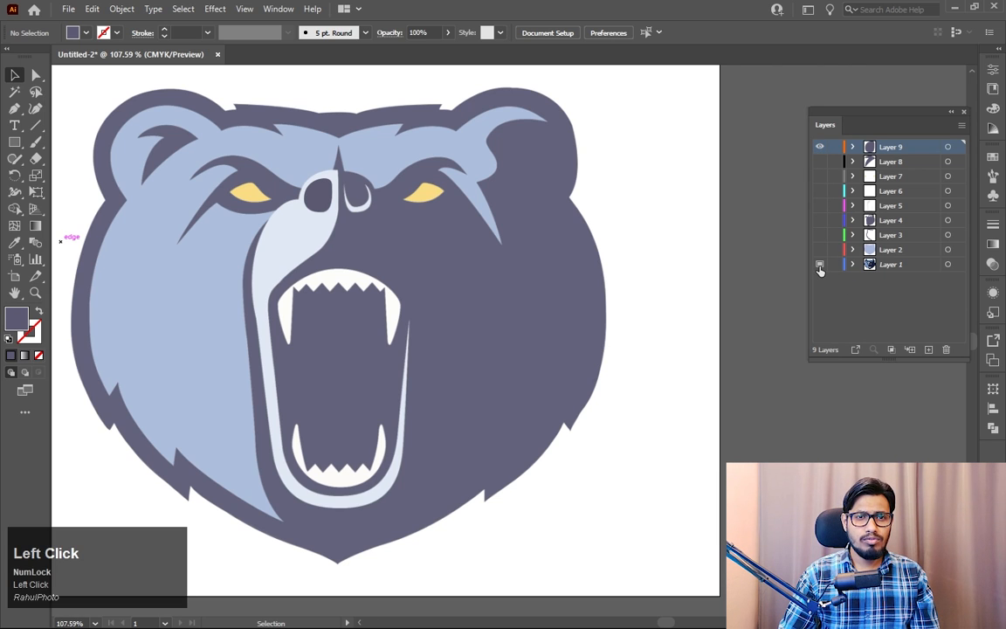
{"action": "left_click", "coordinate": [833, 263]}
{"action": "left_click", "coordinate": [896, 265]}
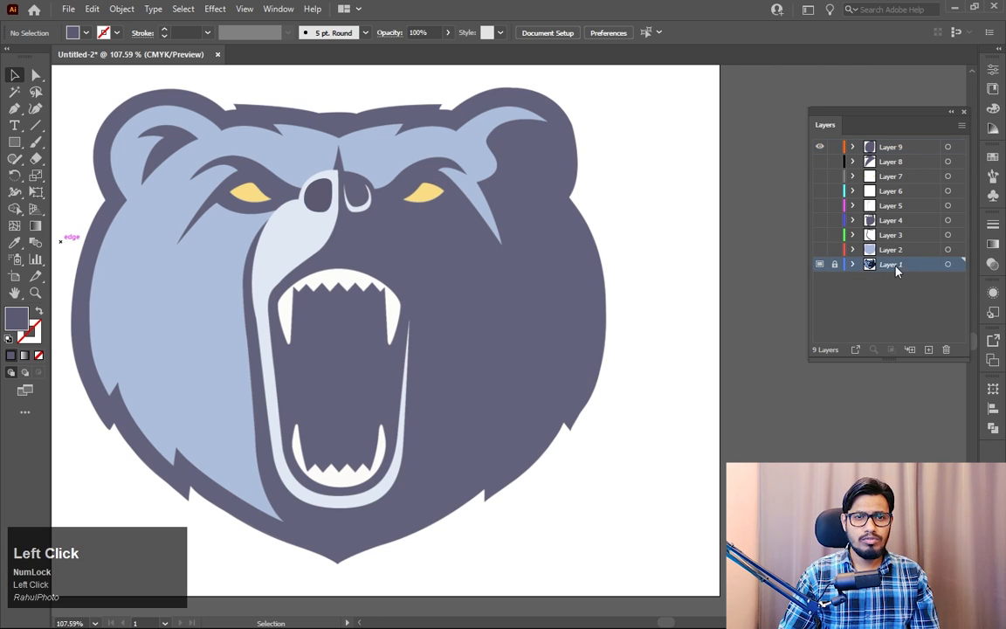
{"action": "left_click", "coordinate": [961, 125]}
{"action": "left_click", "coordinate": [865, 402]}
Step: Hide Layer 9 and move the reference bear image off the artboard to its right
{"action": "key", "text": "space"}
{"action": "left_click_drag", "start_coordinate": [699, 339], "coordinate": [546, 314]}
{"action": "left_click", "coordinate": [451, 330]}
{"action": "left_click", "coordinate": [819, 147]}
{"action": "left_click_drag", "start_coordinate": [449, 504], "coordinate": [778, 512]}
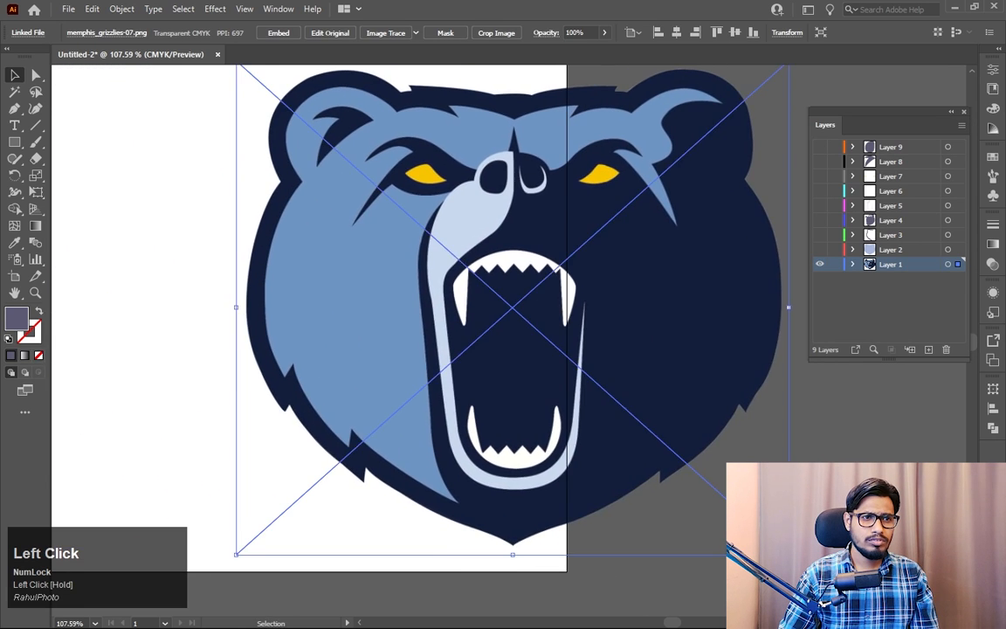
{"action": "key", "text": "ctrl+z"}
{"action": "left_click", "coordinate": [506, 505]}
{"action": "left_click", "coordinate": [426, 503]}
{"action": "left_click_drag", "start_coordinate": [426, 503], "coordinate": [934, 514]}
Step: Show Layers 2 through 9 so the traced bear sits beside the reference image
{"action": "key", "text": "space"}
{"action": "left_click_drag", "start_coordinate": [854, 514], "coordinate": [745, 488]}
{"action": "key", "text": "ctrl+0"}
{"action": "key", "text": "ctrl+minus"}
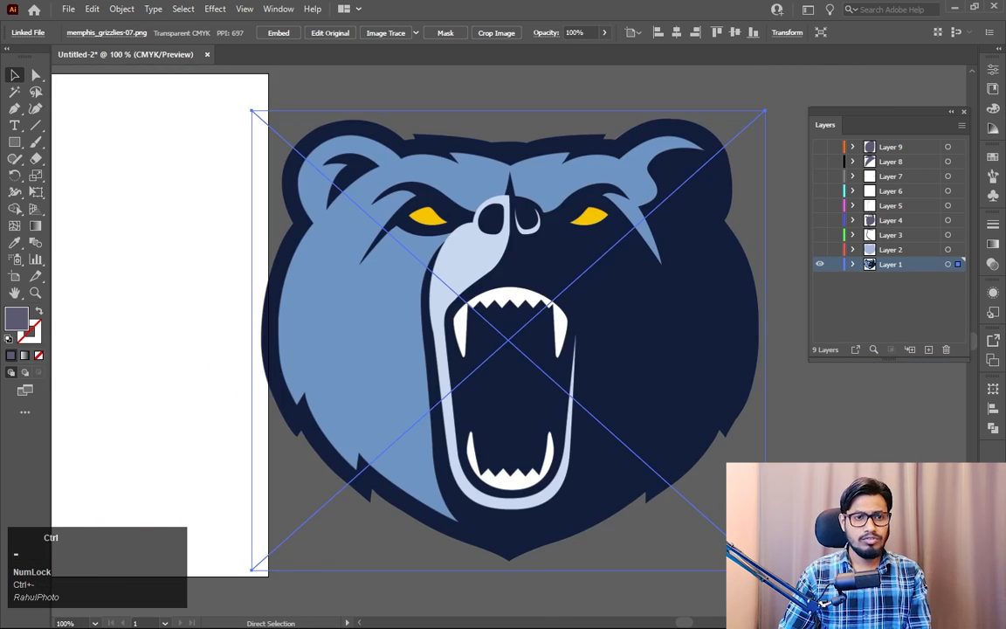
{"action": "key", "text": "space"}
{"action": "left_click_drag", "start_coordinate": [358, 361], "coordinate": [570, 319]}
{"action": "key", "text": "ctrl+minus"}
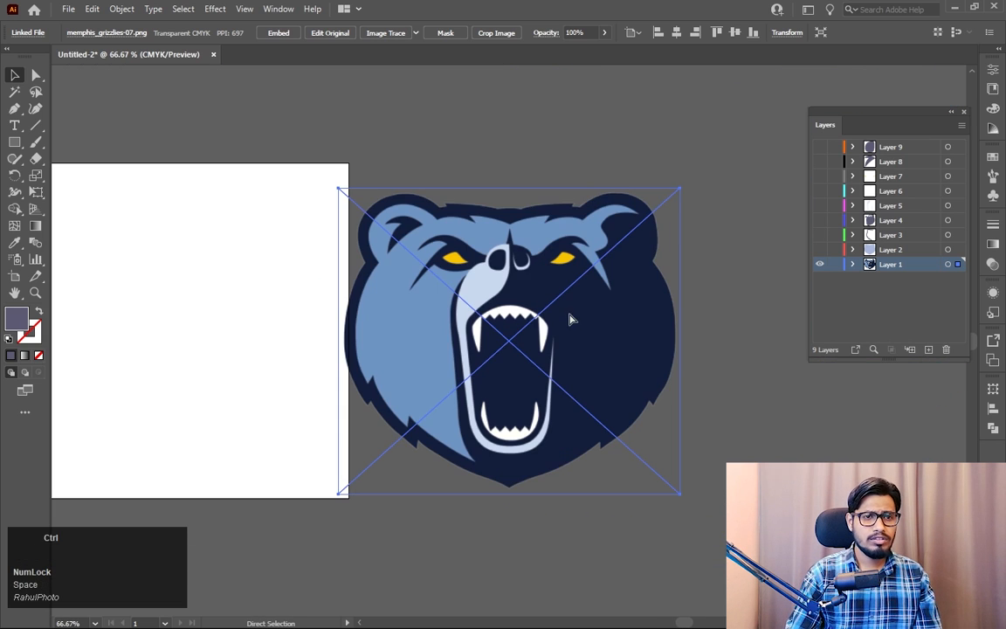
{"action": "key", "text": "space"}
{"action": "left_click_drag", "start_coordinate": [489, 329], "coordinate": [642, 247]}
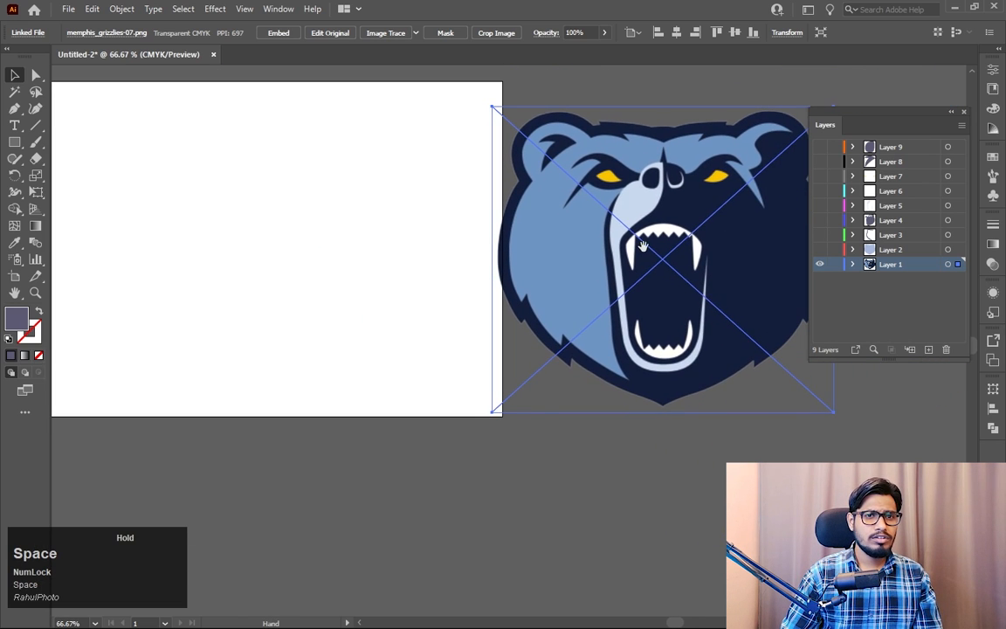
{"action": "left_click_drag", "start_coordinate": [819, 249], "coordinate": [819, 144]}
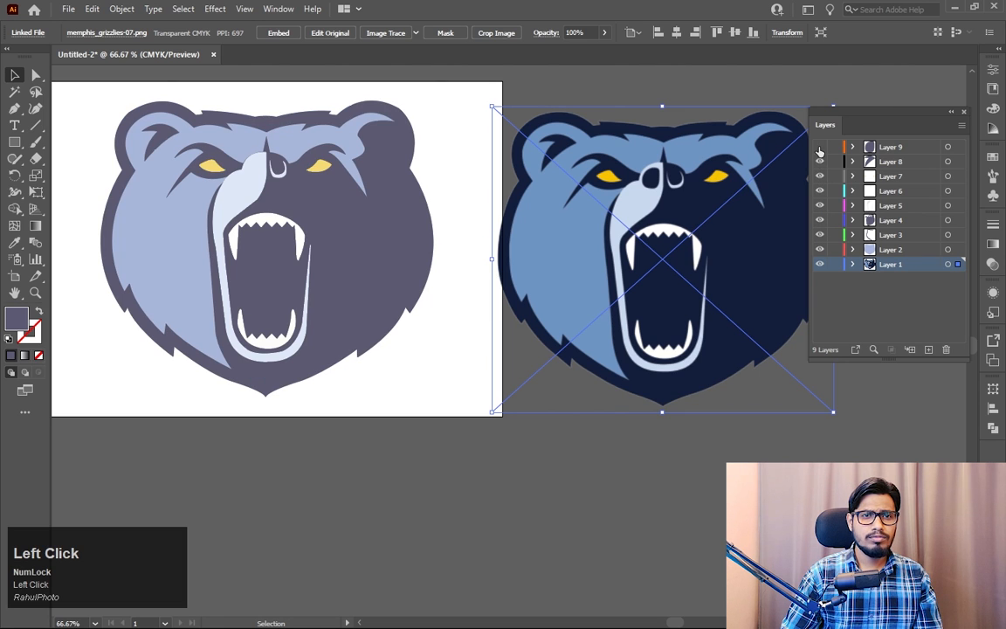
Step: Recolor the large dark face shape on Layer 4 with the navy sampled from the reference bear
{"action": "left_click", "coordinate": [370, 390]}
{"action": "left_click", "coordinate": [387, 323]}
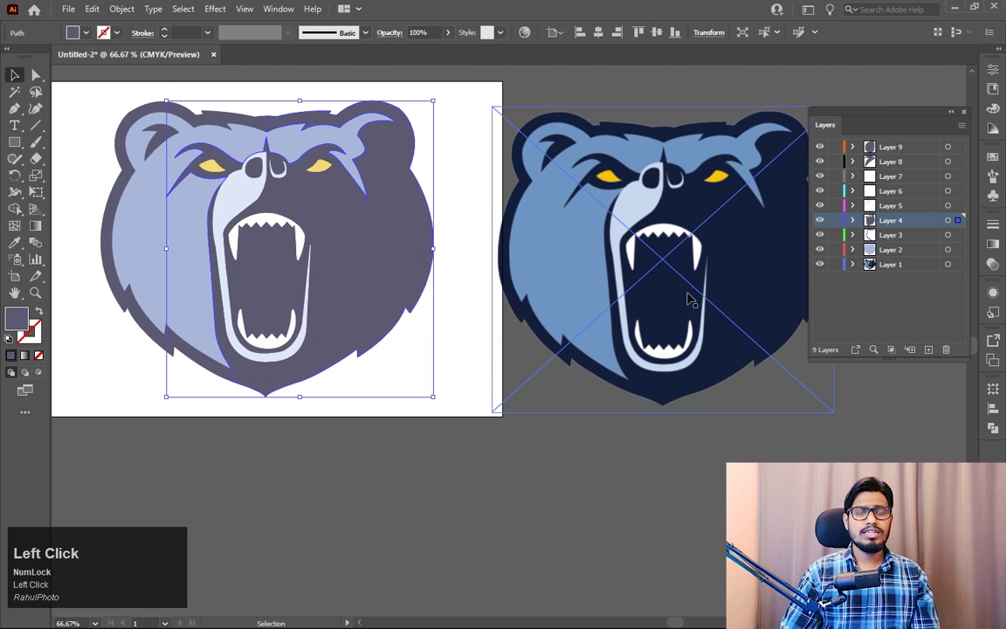
{"action": "key", "text": "i"}
{"action": "left_click", "coordinate": [764, 259]}
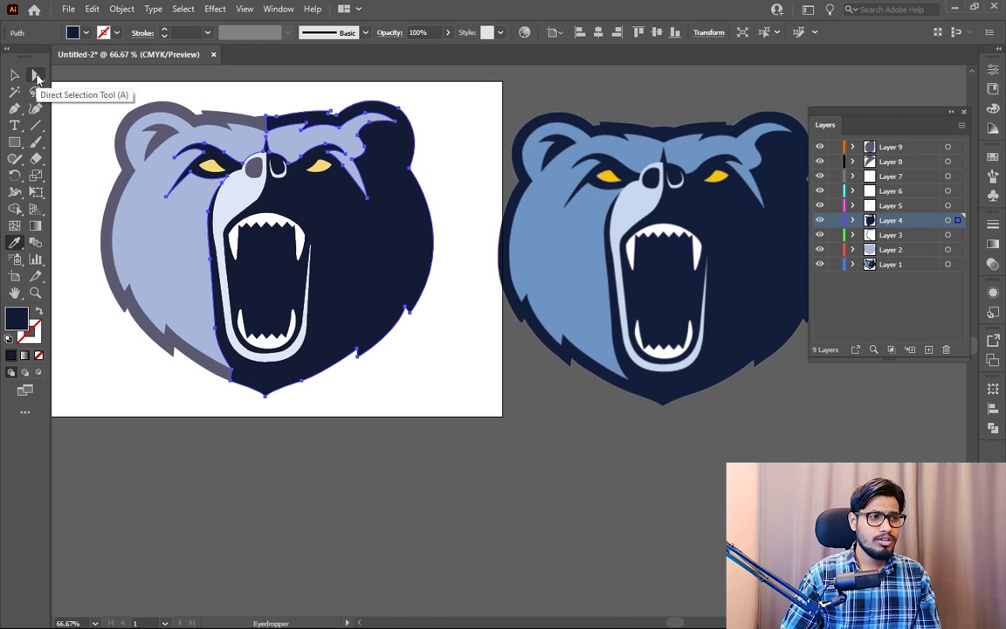
Step: Recolor the bear's left outline and left ear mark with the same navy as the dark face shape
{"action": "left_click", "coordinate": [15, 75]}
{"action": "left_click", "coordinate": [123, 135]}
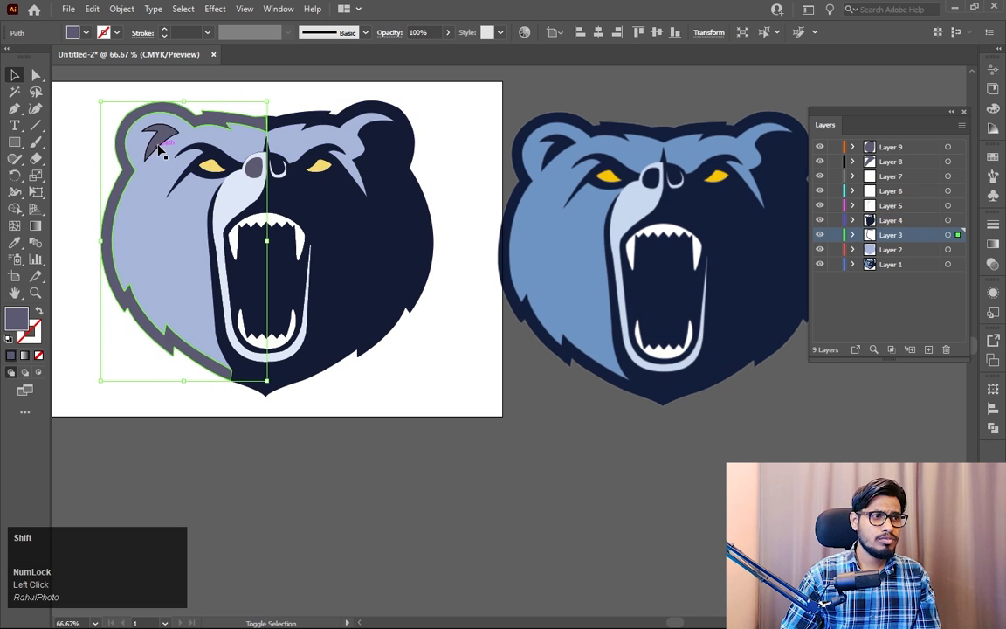
{"action": "left_click", "coordinate": [150, 140], "text": "shift"}
{"action": "key", "text": "i"}
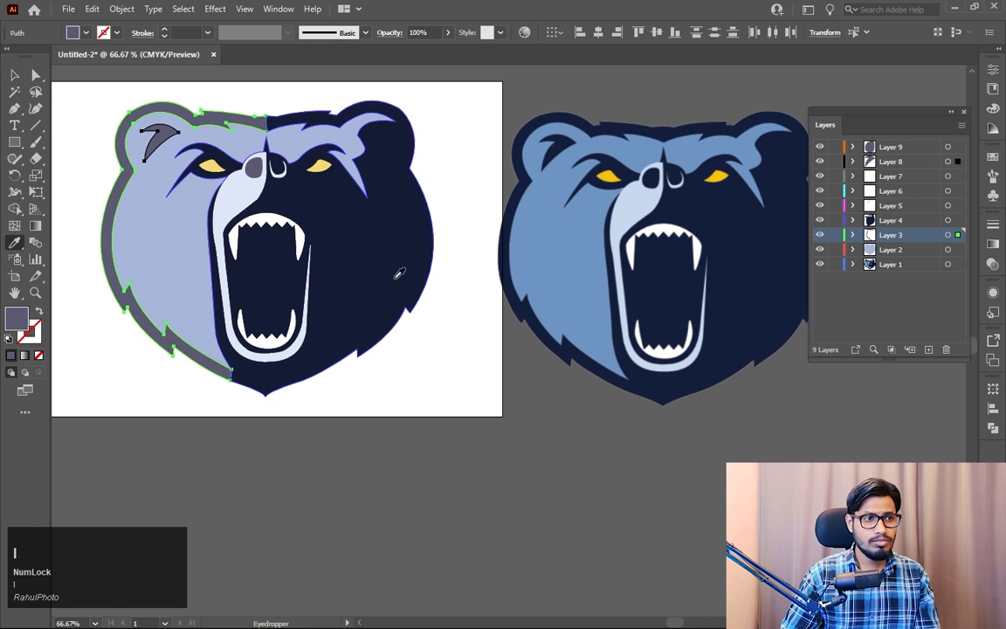
{"action": "left_click", "coordinate": [367, 254]}
Step: Recolor the base face shape on Layer 2 with the mid blue sampled from the reference bear
{"action": "left_click", "coordinate": [146, 229]}
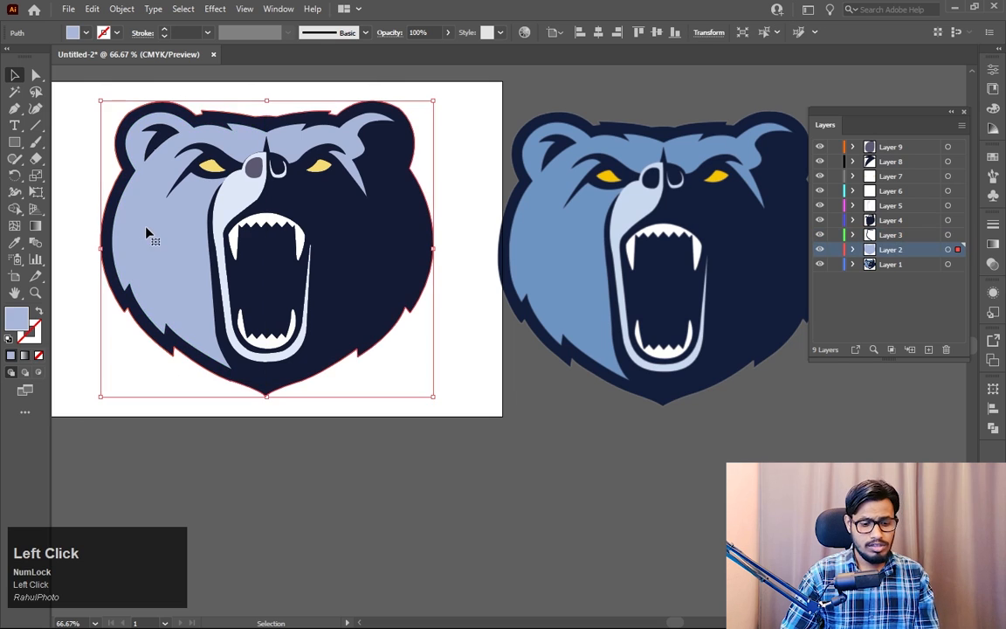
{"action": "key", "text": "i"}
{"action": "left_click", "coordinate": [560, 248]}
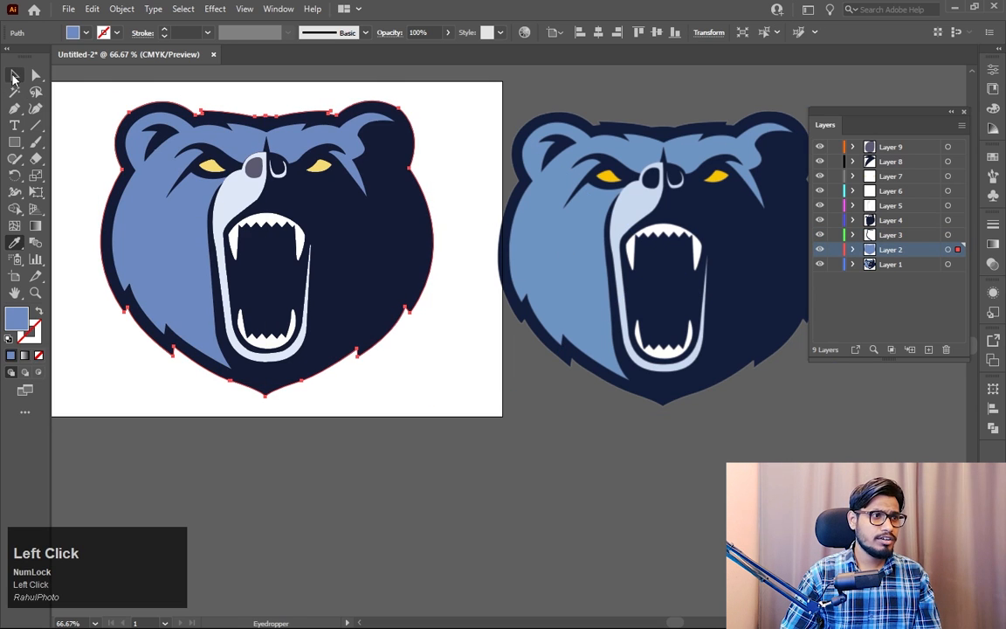
{"action": "left_click", "coordinate": [14, 75]}
{"action": "left_click", "coordinate": [79, 188]}
{"action": "left_click", "coordinate": [228, 218]}
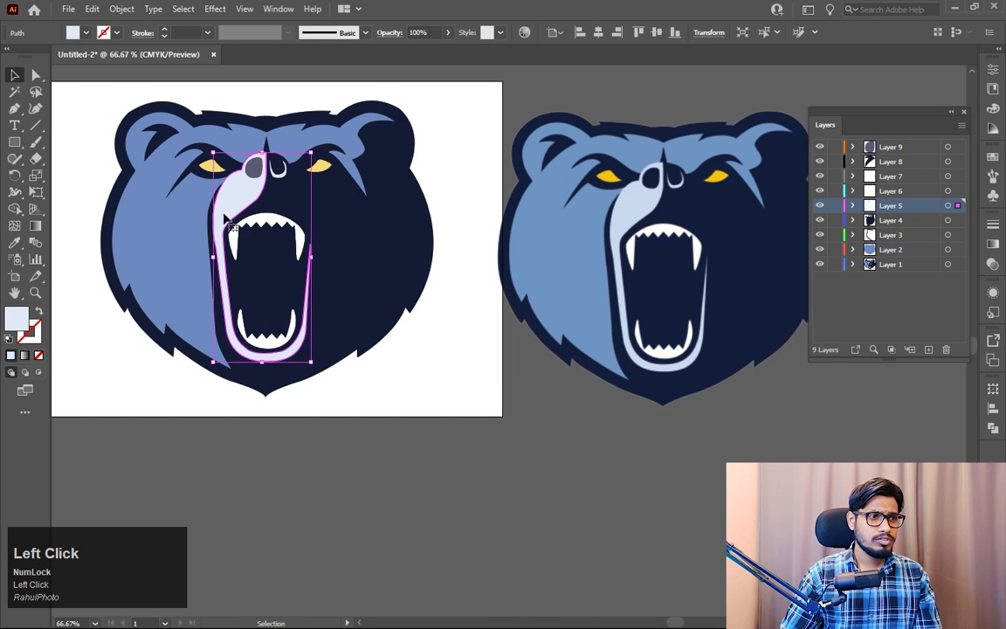
{"action": "left_click", "coordinate": [248, 231], "text": "shift"}
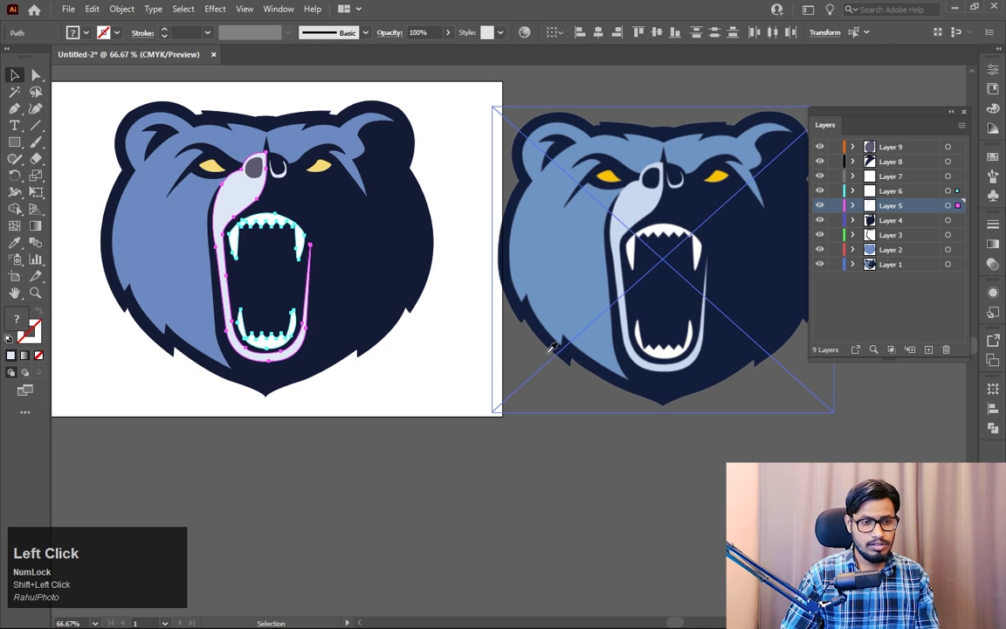
{"action": "key", "text": "i"}
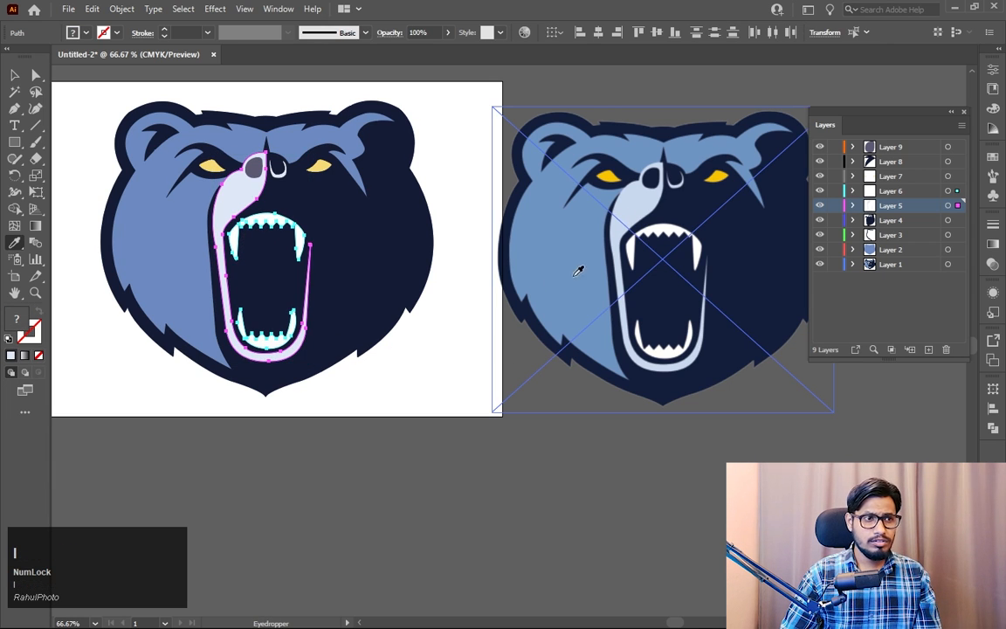
{"action": "left_click", "coordinate": [14, 75]}
{"action": "left_click", "coordinate": [49, 112]}
Step: Recolor the muzzle and mouth outline shape on Layer 5 with the reference bear's pale blue
{"action": "left_click", "coordinate": [249, 198]}
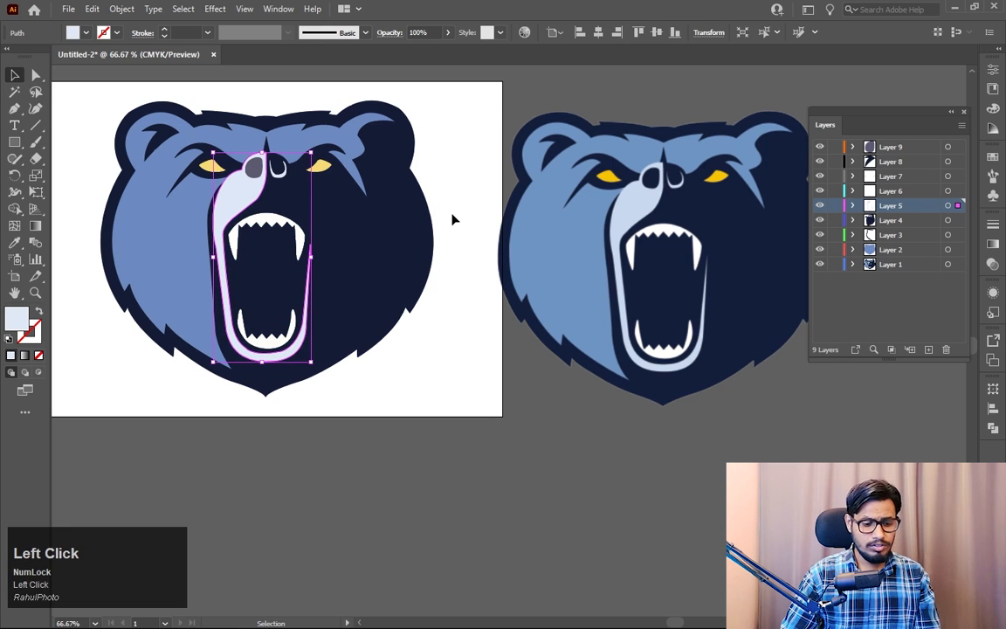
{"action": "key", "text": "i"}
{"action": "left_click", "coordinate": [633, 196]}
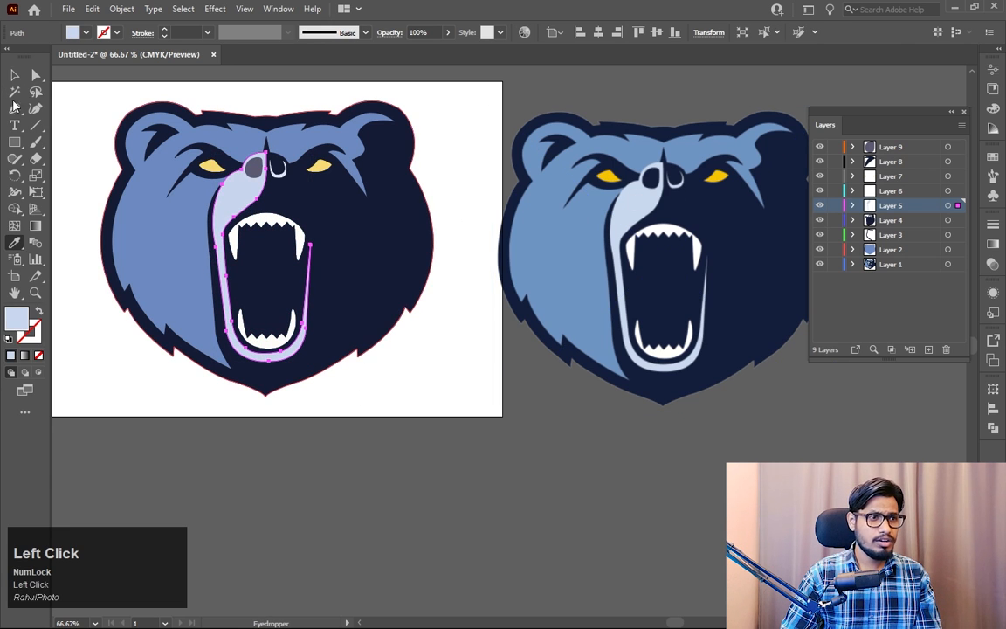
Step: Recolor the left nostril shape on Layer 9 with the navy sampled from the traced bear's dark face shape
{"action": "left_click", "coordinate": [15, 75]}
{"action": "left_click", "coordinate": [427, 382]}
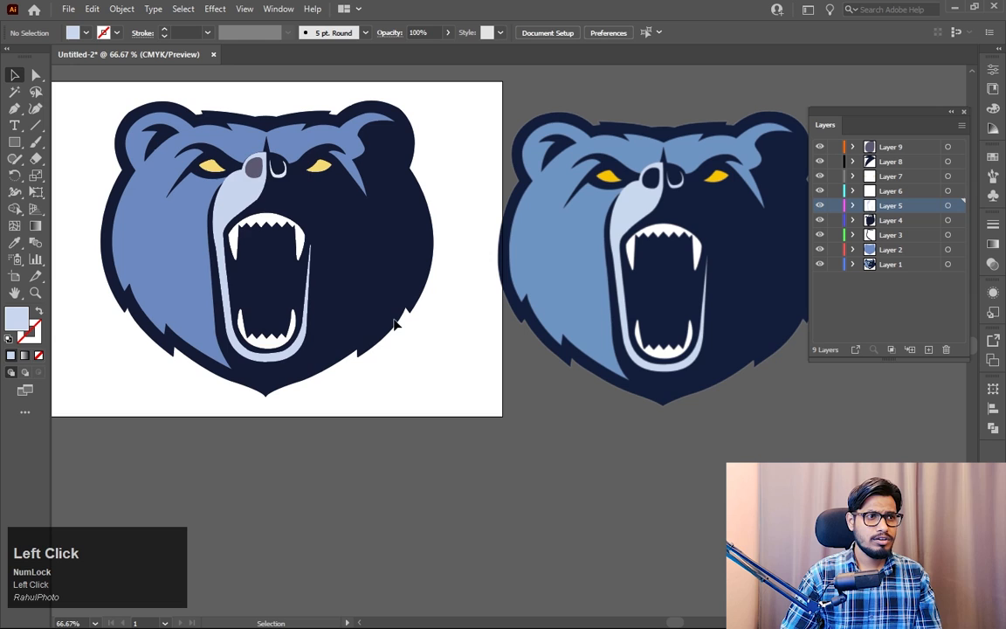
{"action": "left_click", "coordinate": [253, 166]}
{"action": "key", "text": "i"}
{"action": "left_click", "coordinate": [397, 229]}
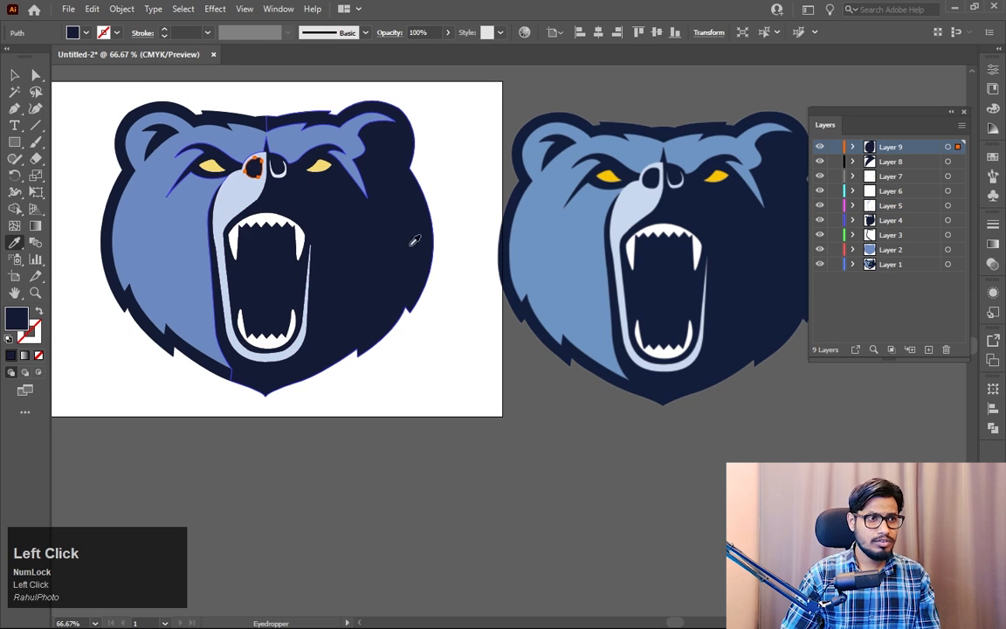
{"action": "left_click", "coordinate": [15, 75]}
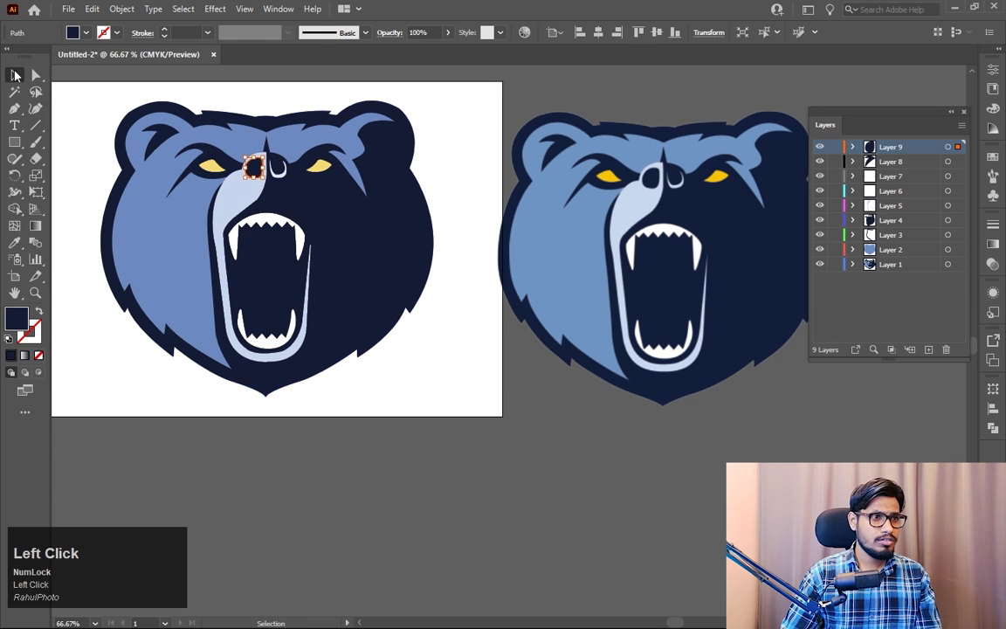
{"action": "left_click", "coordinate": [467, 114]}
Step: Recolor both of the traced bear's eyes with the golden yellow sampled from the reference bear's eye
{"action": "left_click", "coordinate": [318, 166]}
{"action": "left_click", "coordinate": [229, 170], "text": "shift"}
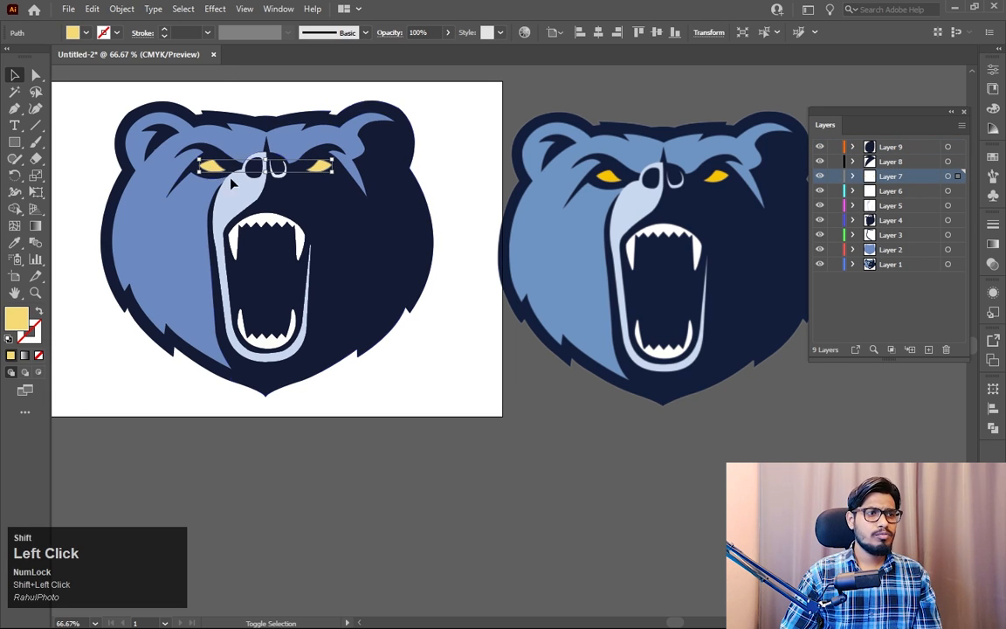
{"action": "key", "text": "i"}
{"action": "left_click", "coordinate": [725, 172]}
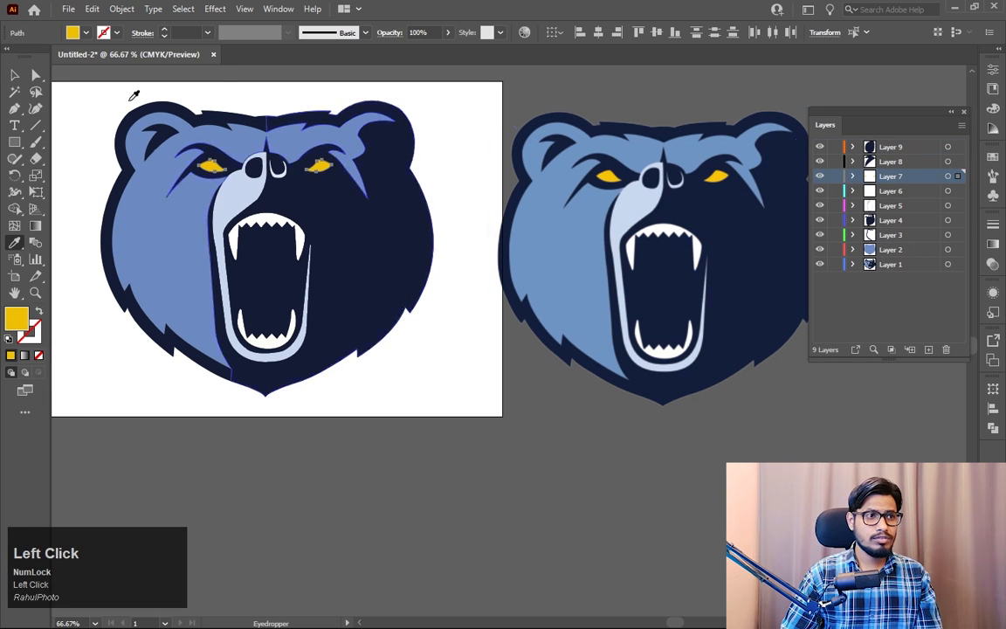
{"action": "left_click", "coordinate": [15, 75]}
{"action": "left_click", "coordinate": [441, 415]}
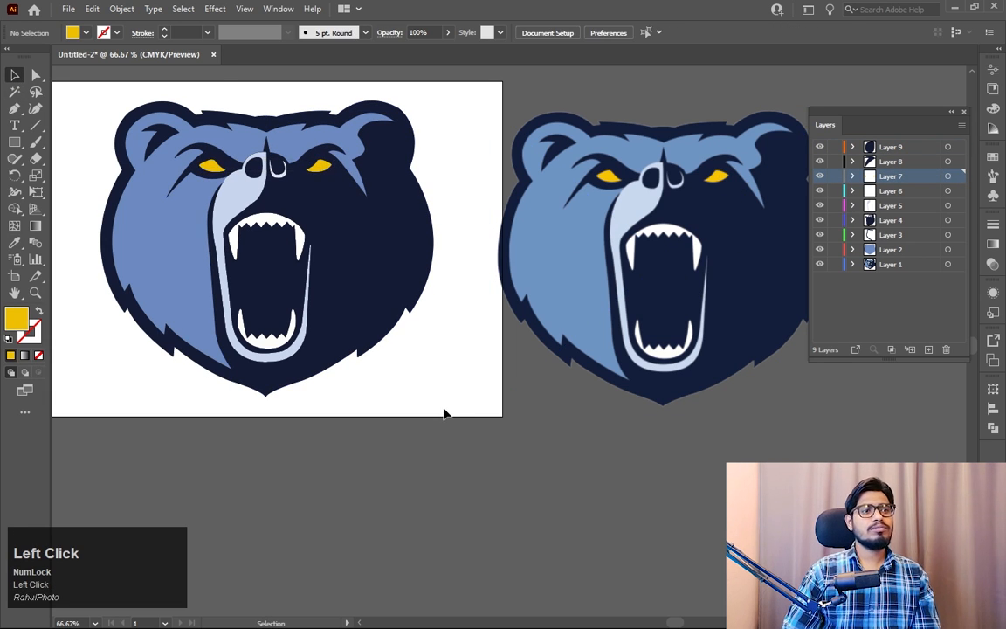
{"action": "key", "text": "space"}
{"action": "left_click_drag", "start_coordinate": [393, 366], "coordinate": [476, 385]}
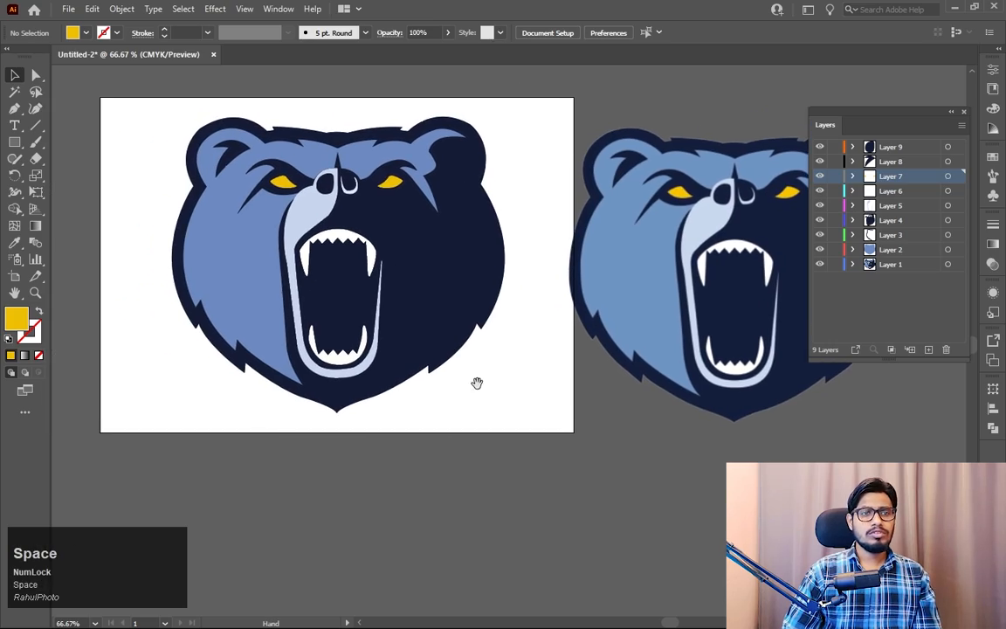